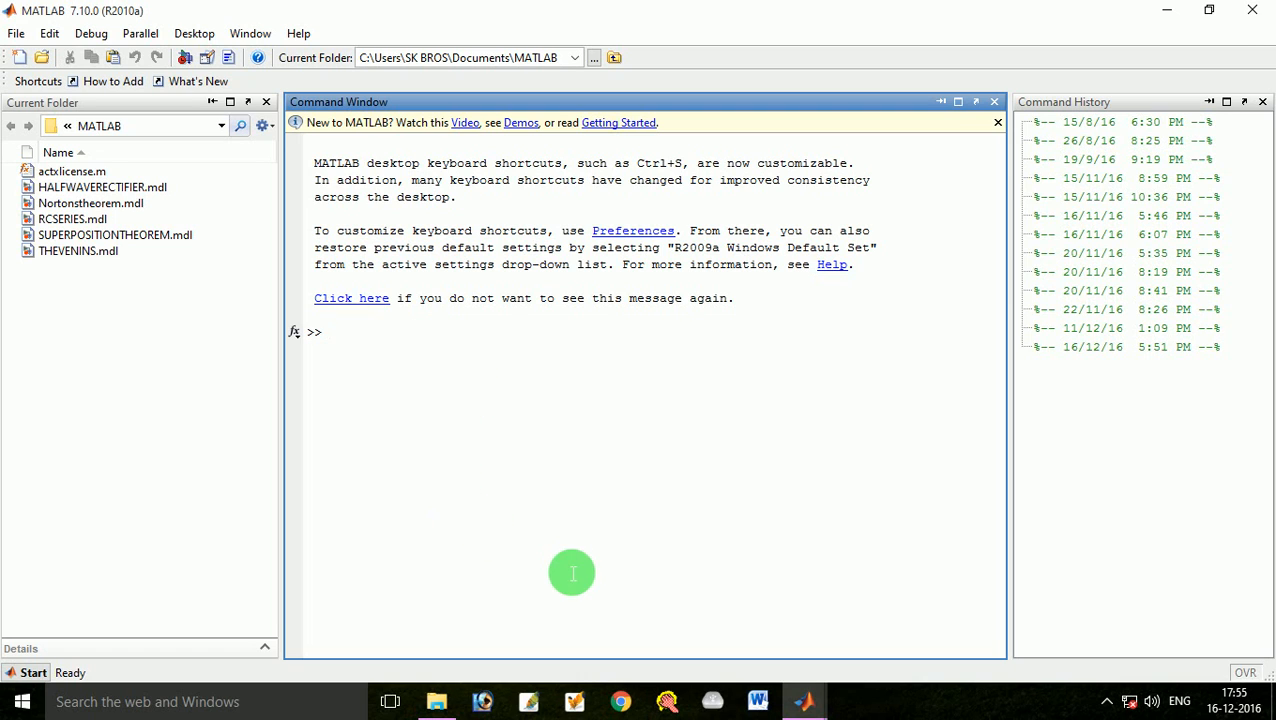
Step: Create a new blank Simulink model and maximize its window
left_click(17, 36)
mouse_move(165, 55)
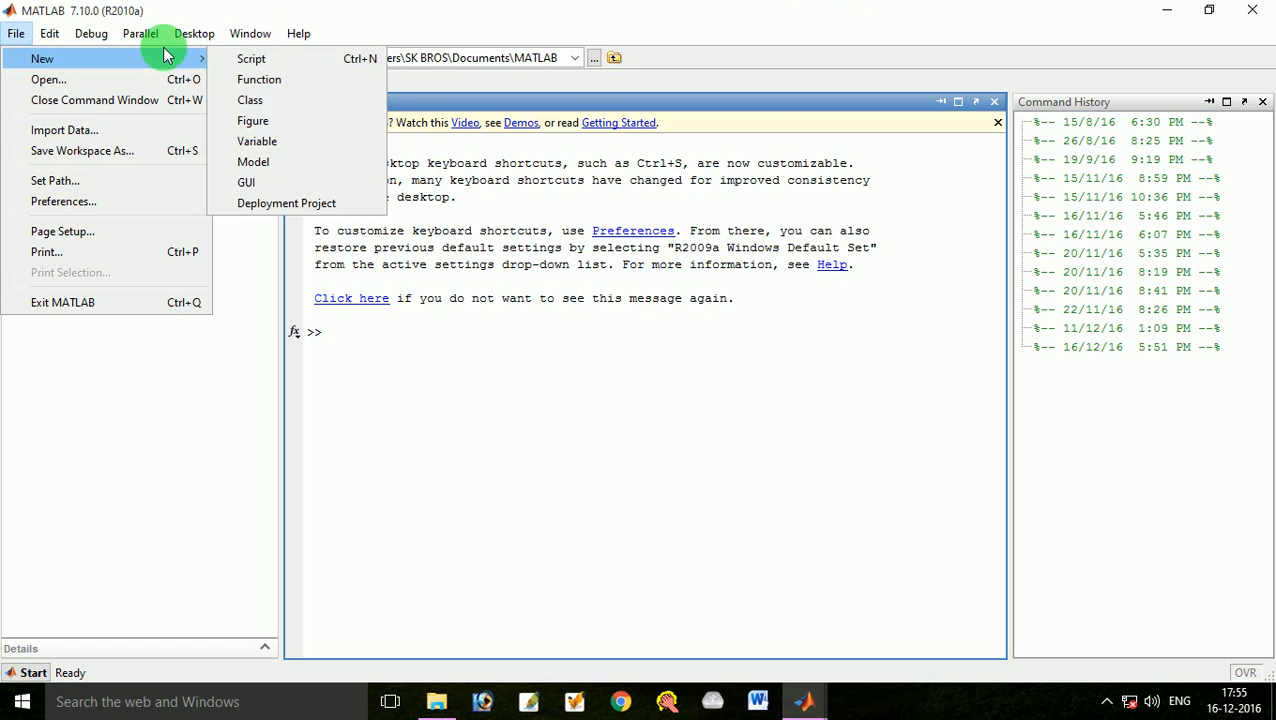
left_click(253, 161)
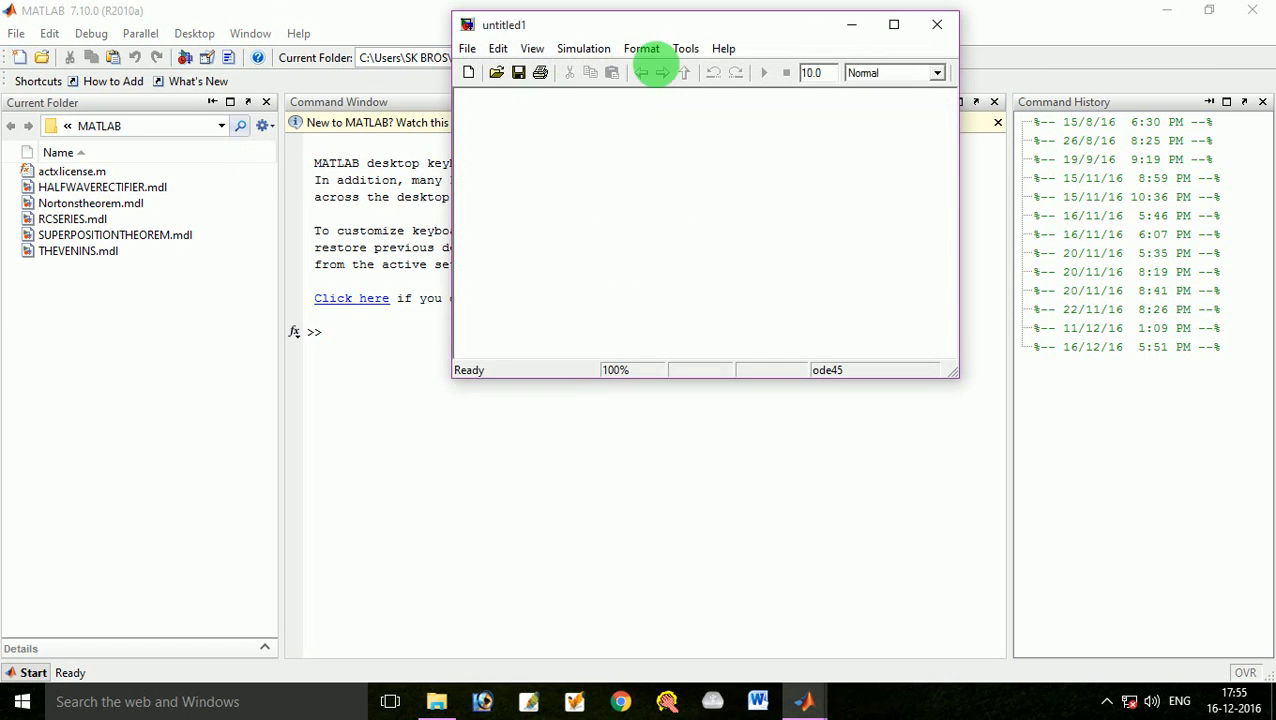
left_click(894, 25)
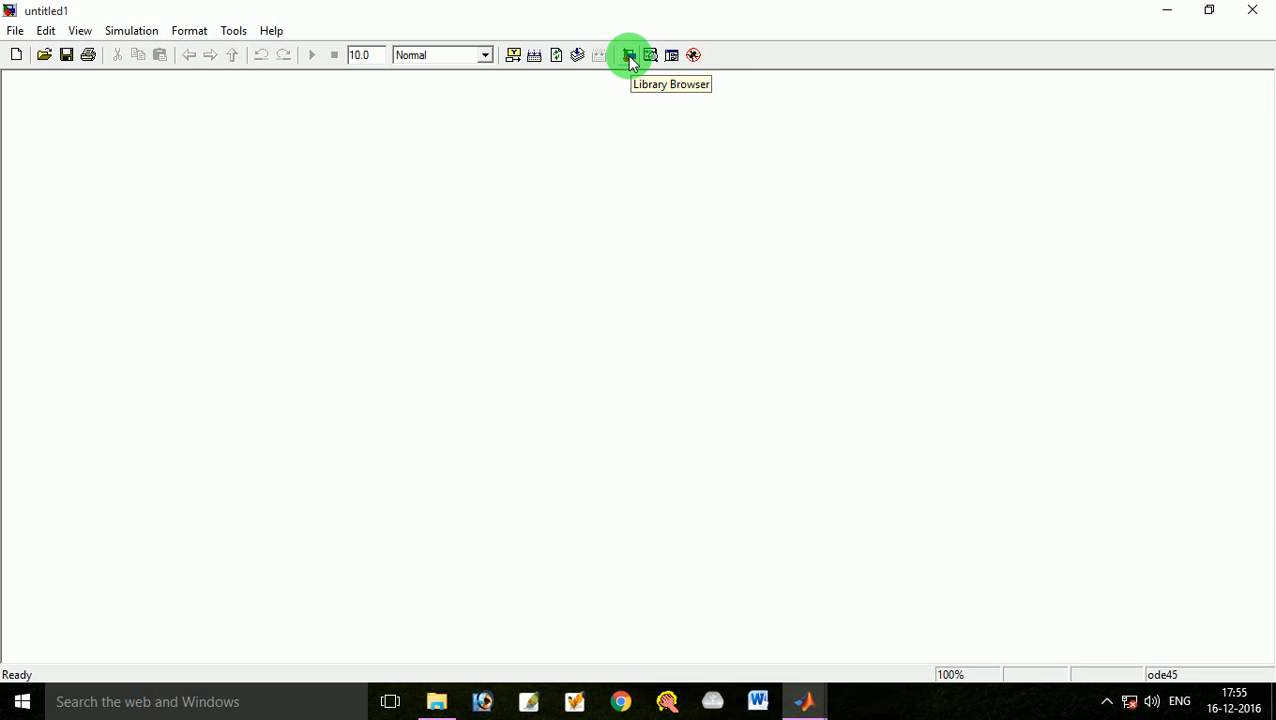
Step: Search the block library for "ac voltage source" and add the SimPowerSystems AC Voltage Source block to the model
left_click(631, 60)
left_click(631, 60)
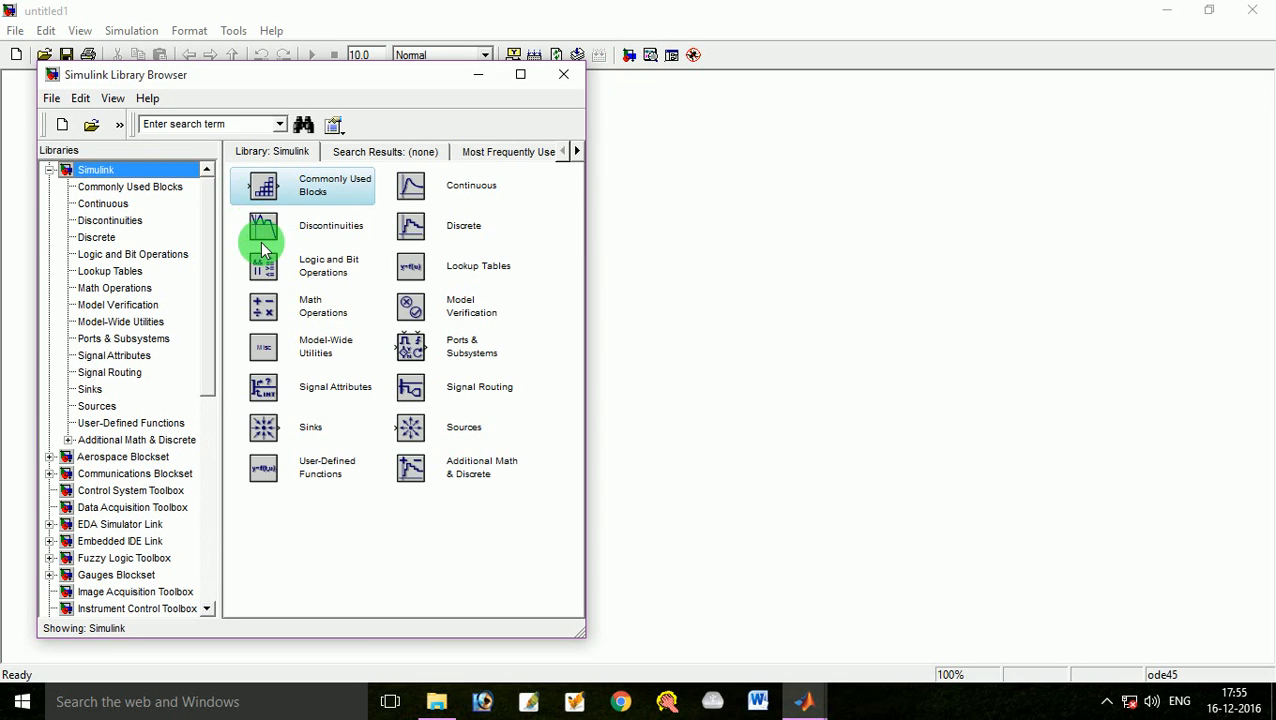
left_click(250, 127)
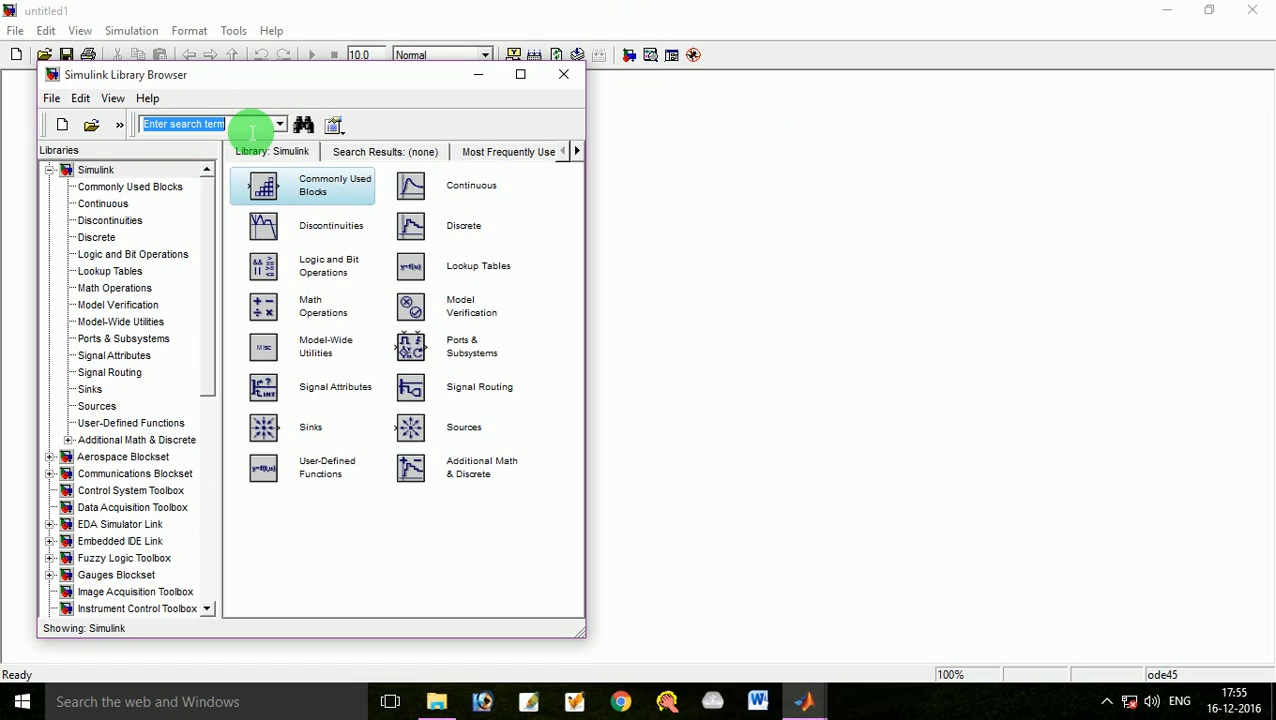
type("a")
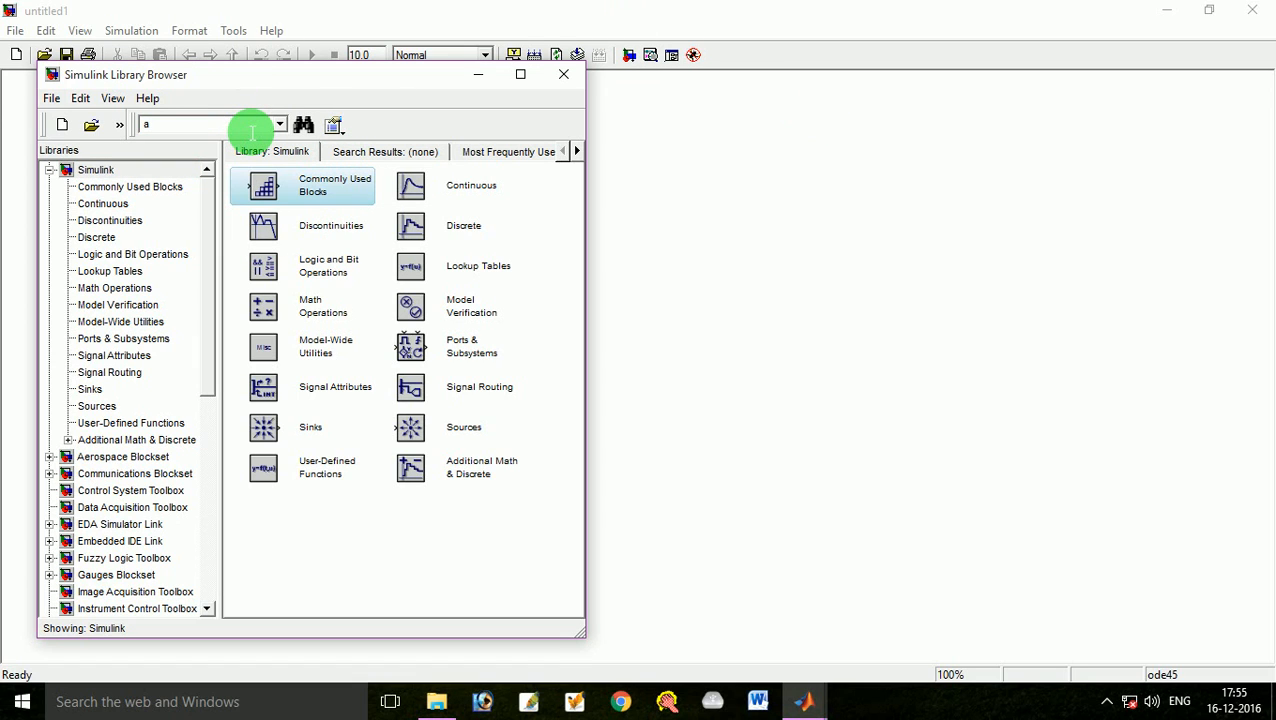
type("c")
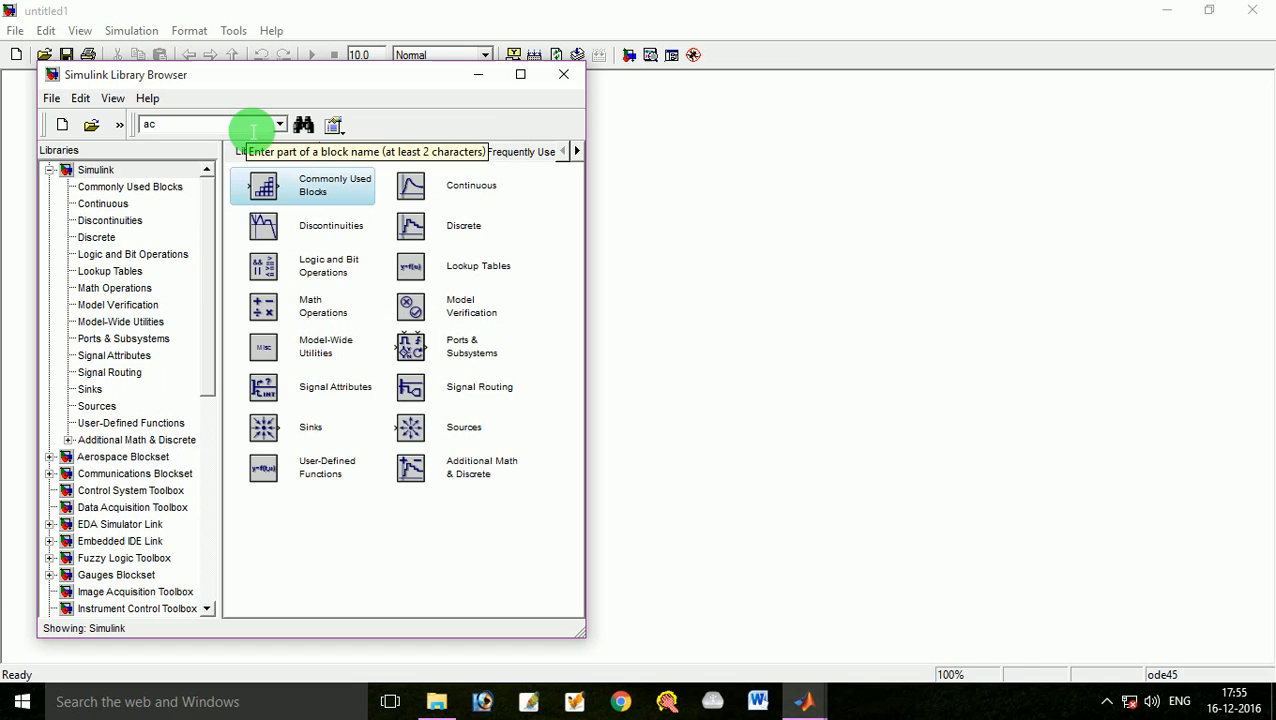
type(" voltage source")
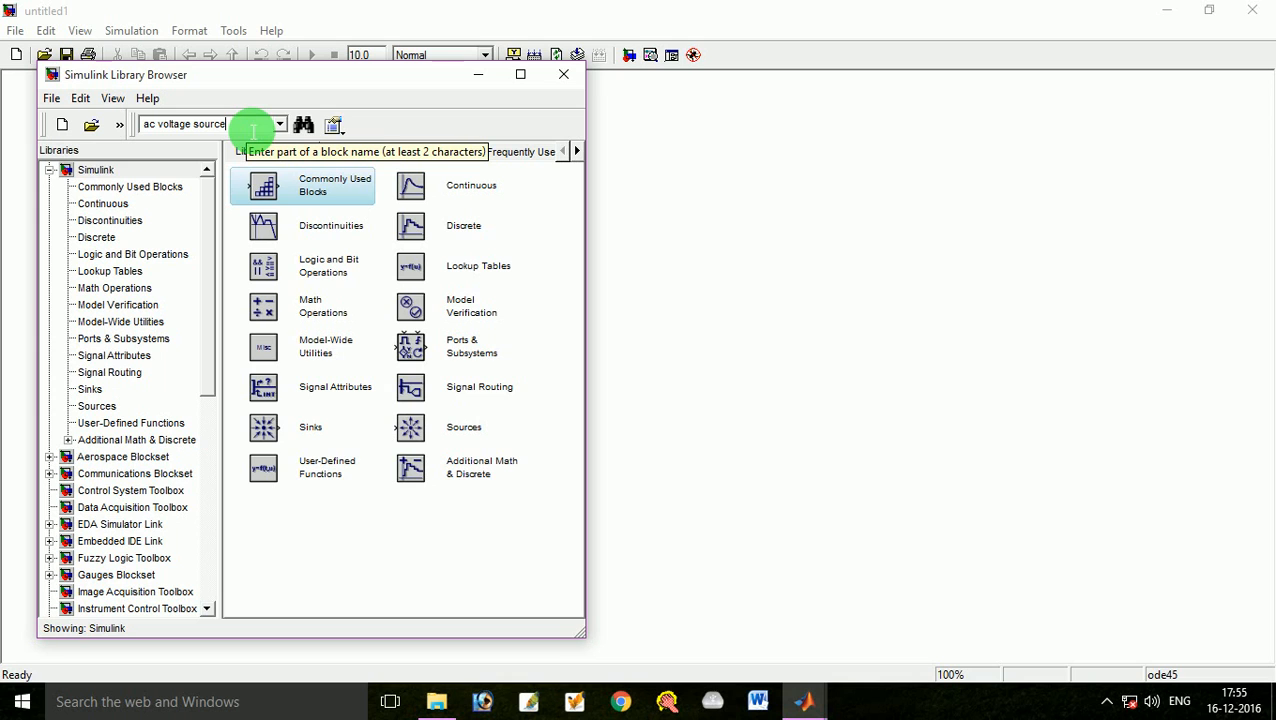
left_click(303, 124)
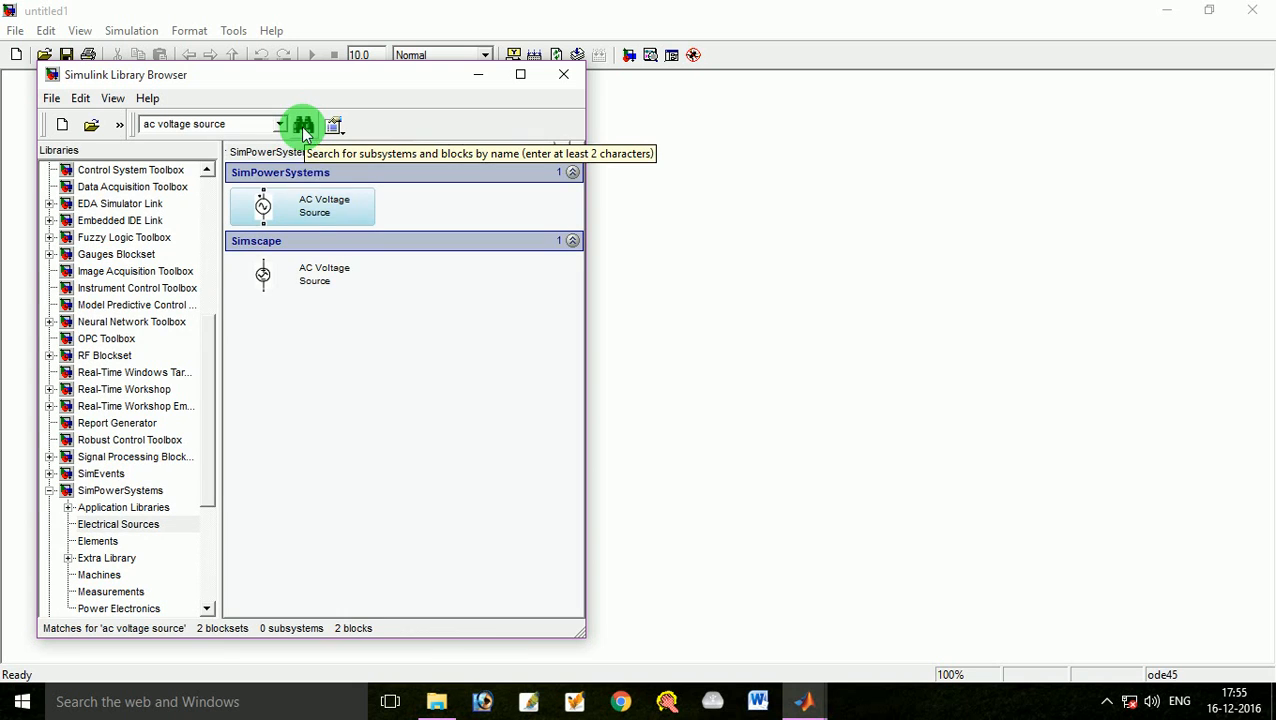
left_click(303, 207)
left_click_drag(300, 213, 735, 194)
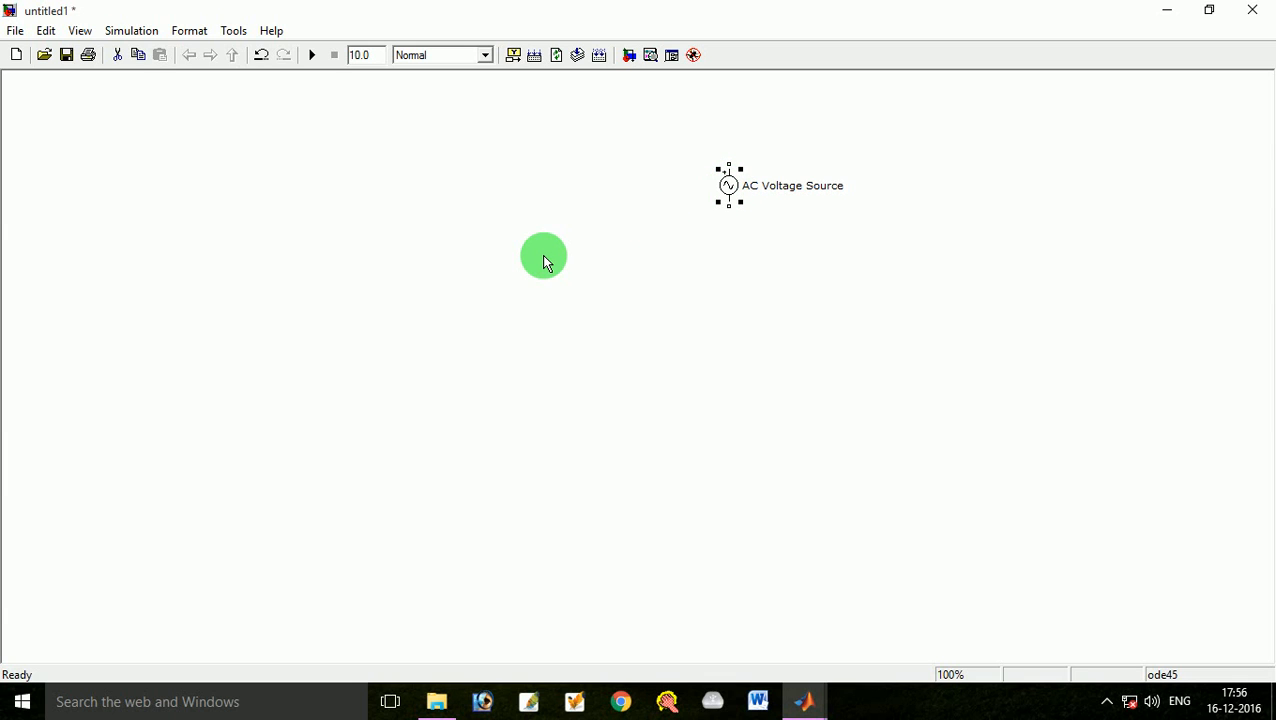
Step: Find the powergui block in the library and place it below the AC Voltage Source
left_click(629, 55)
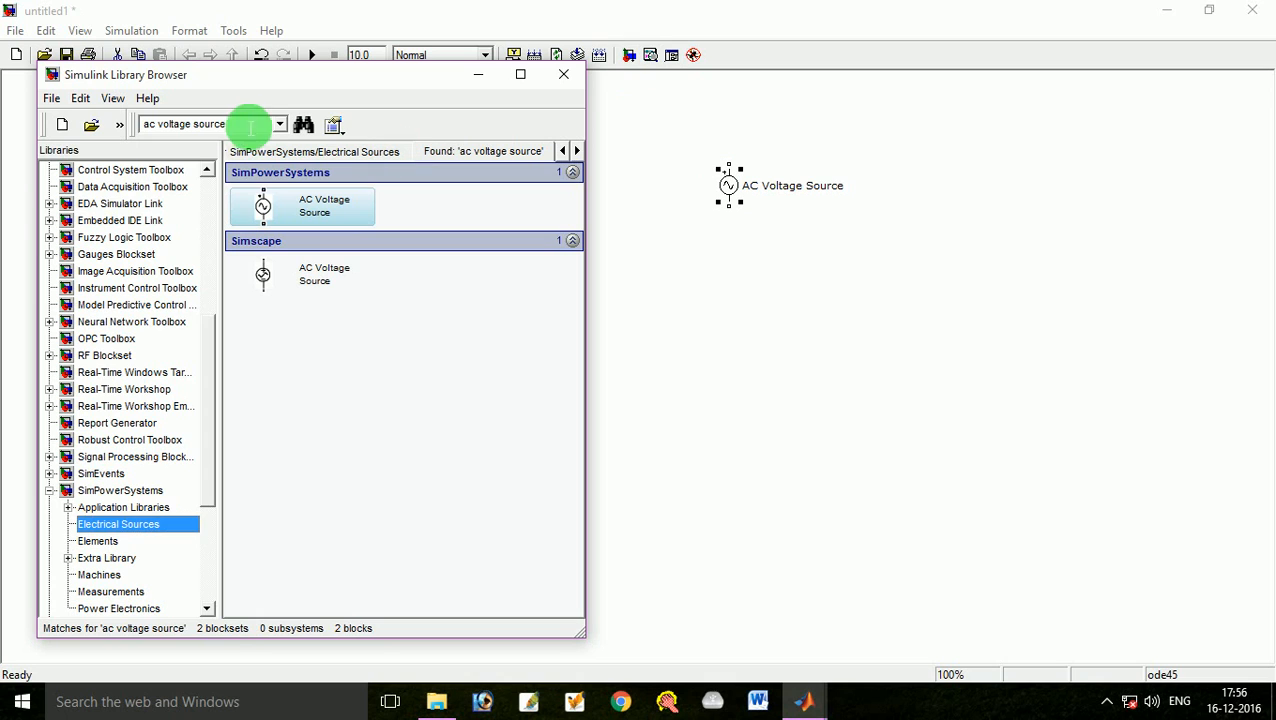
left_click(247, 128)
type("powergui")
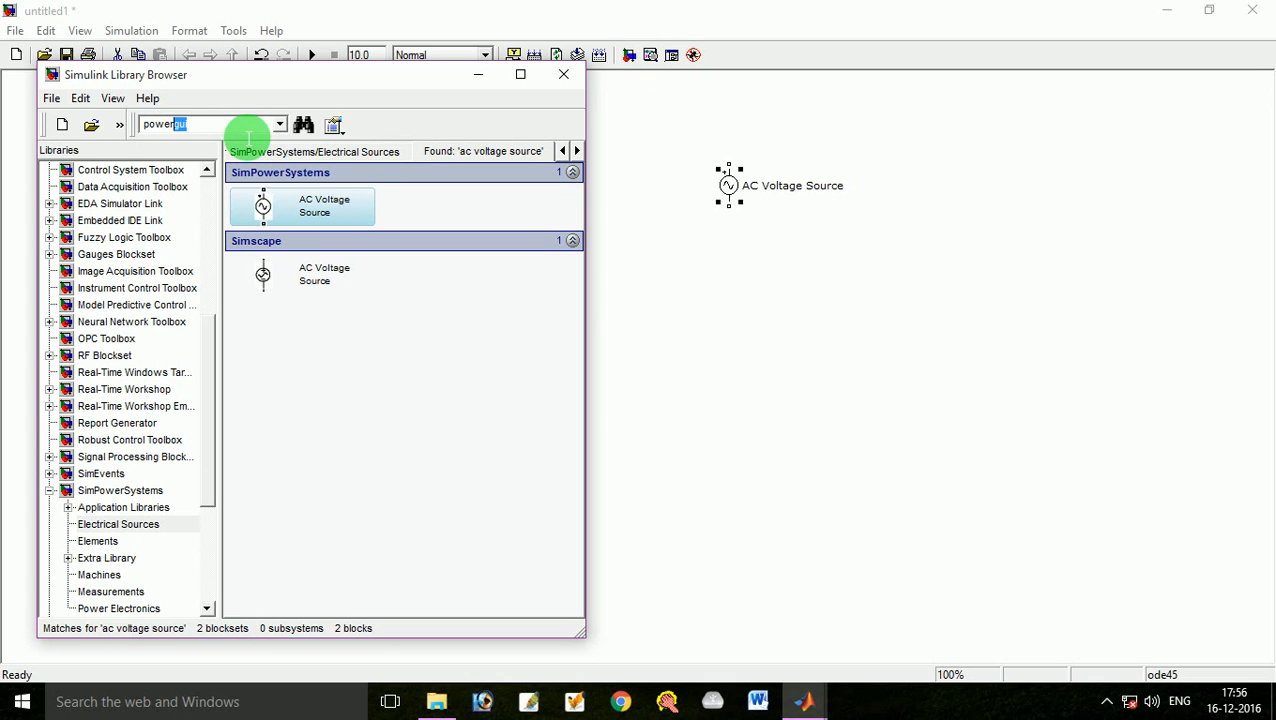
key("Return")
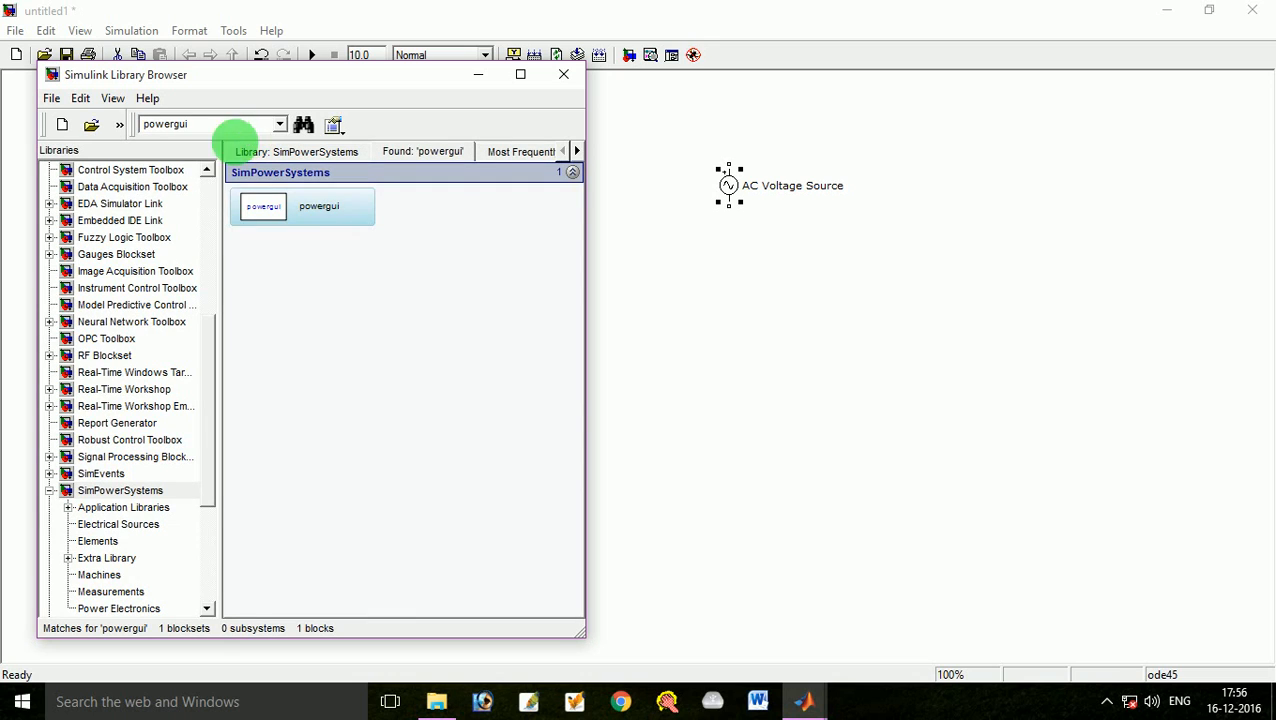
left_click_drag(302, 212, 735, 296)
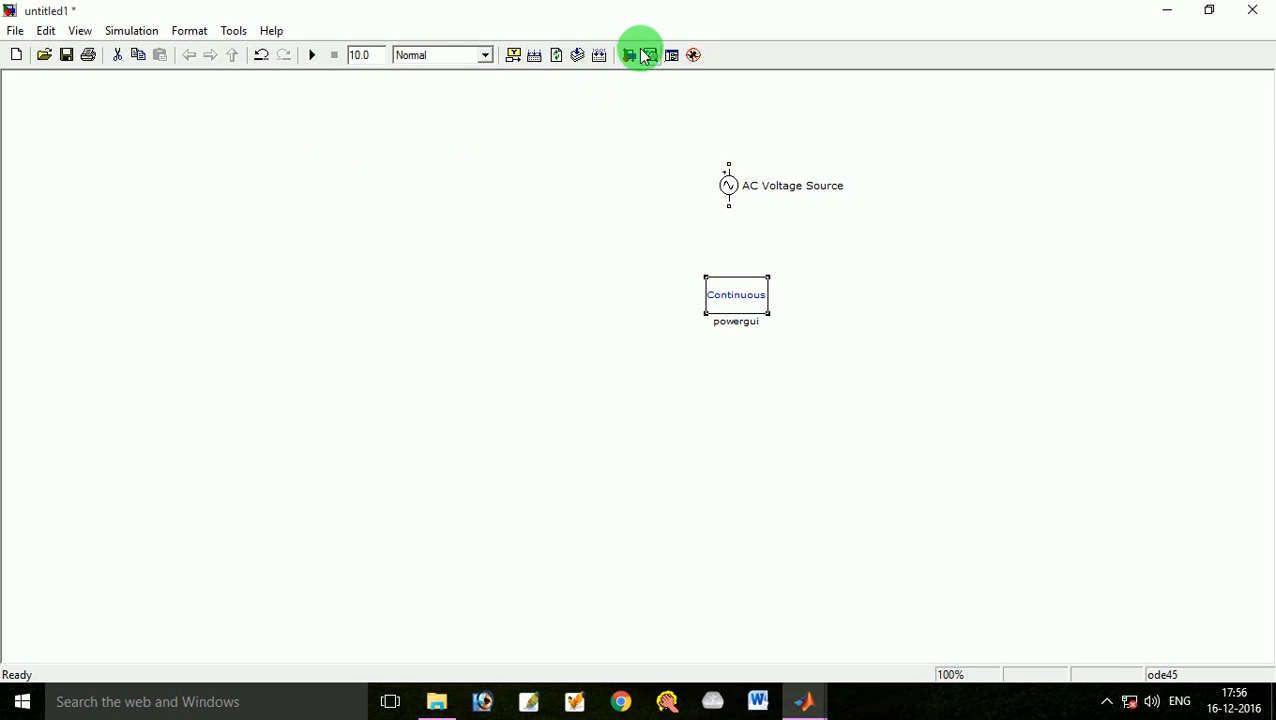
Step: Search the library for "voltage measurement" and place a Voltage Measurement block to the right of powergui
left_click(646, 56)
double_click(204, 128)
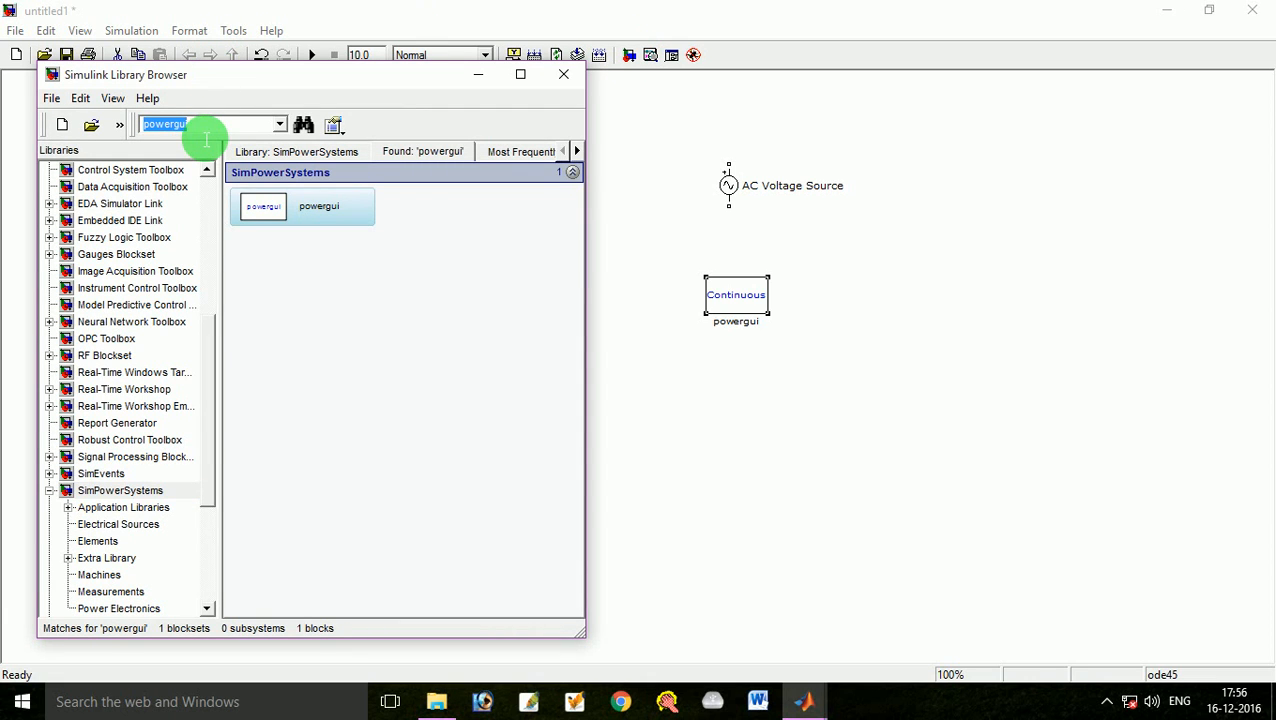
type("voltage MEASUREMENT")
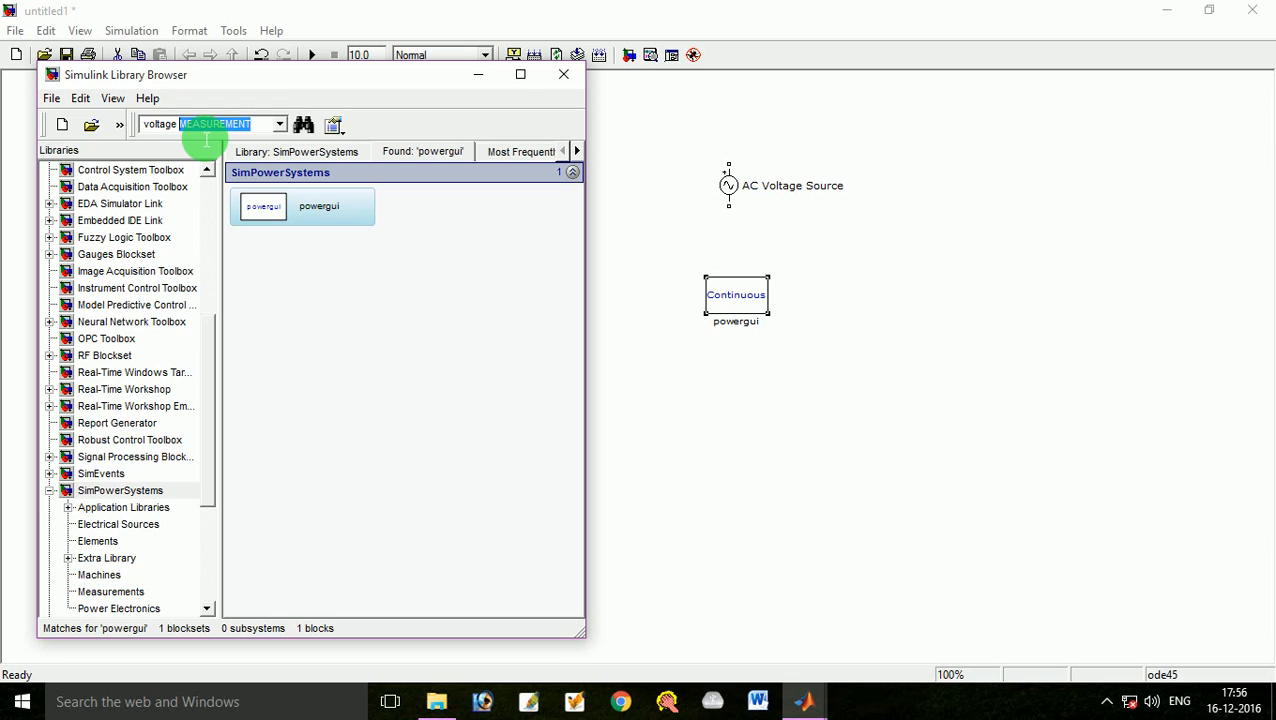
key("Return")
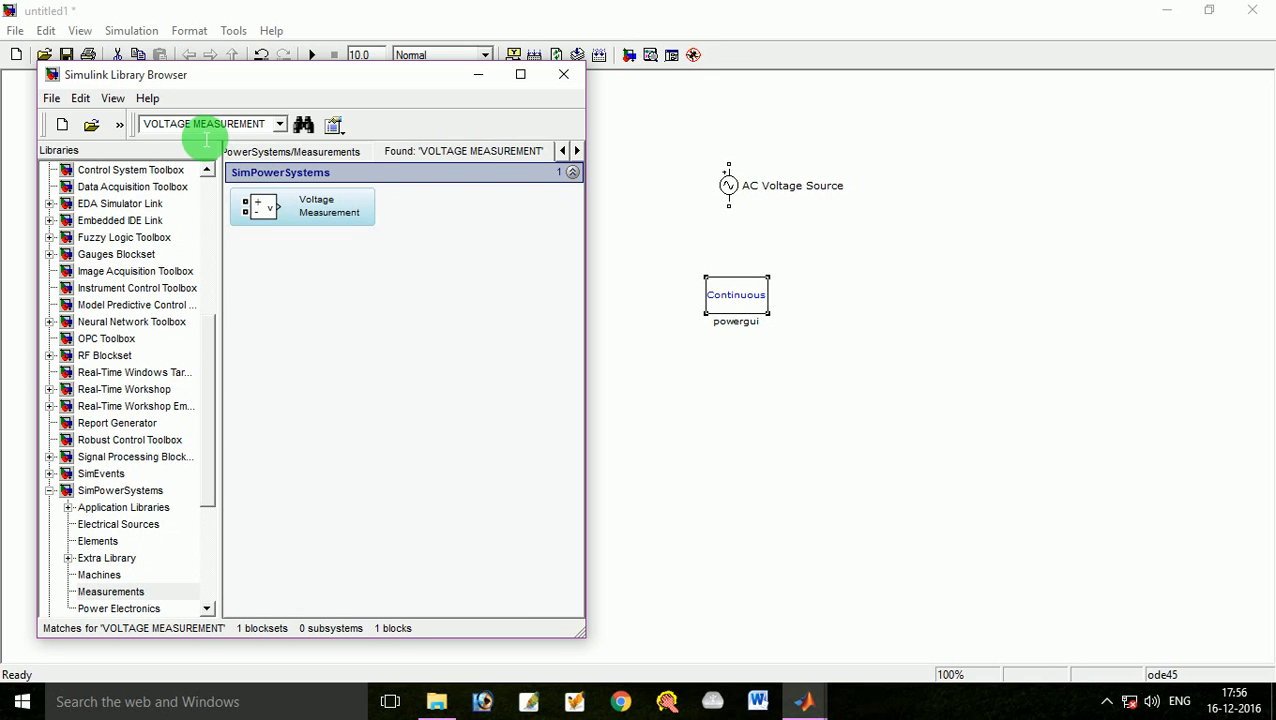
left_click_drag(276, 213, 912, 262)
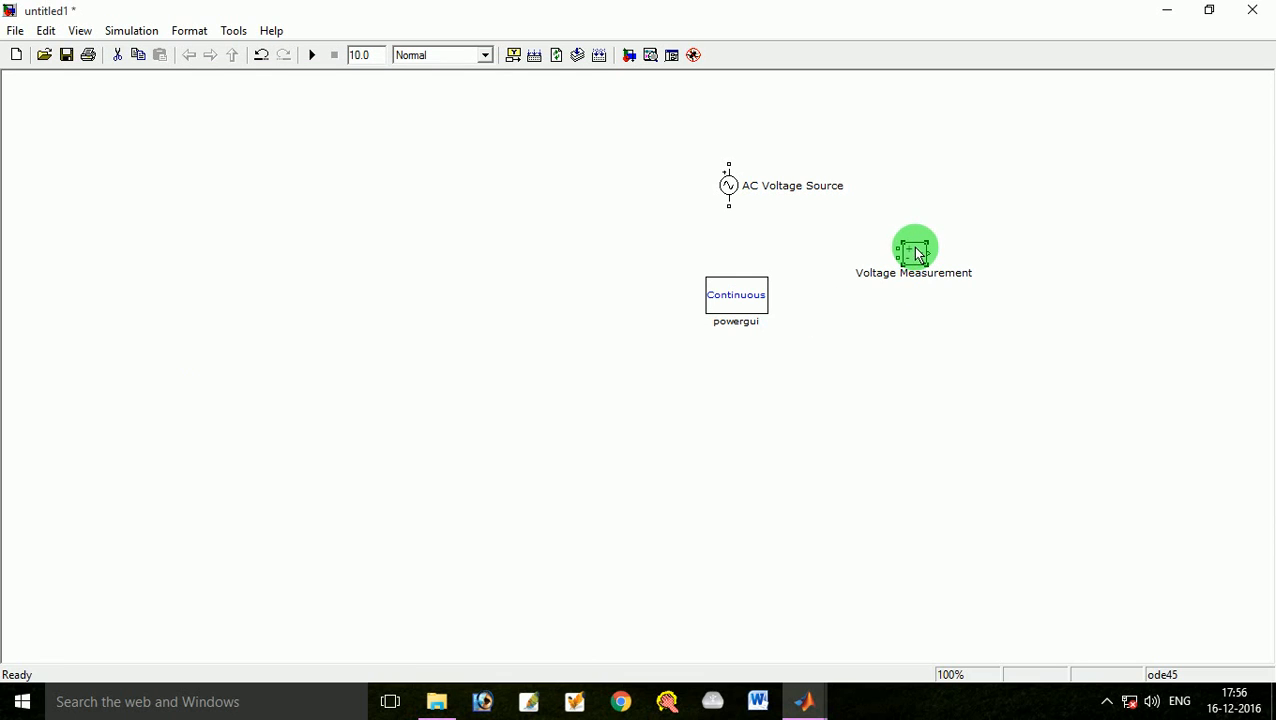
Step: Copy the Voltage Measurement block and paste the duplicate just above it, to the right of the AC Voltage Source
right_click(918, 255)
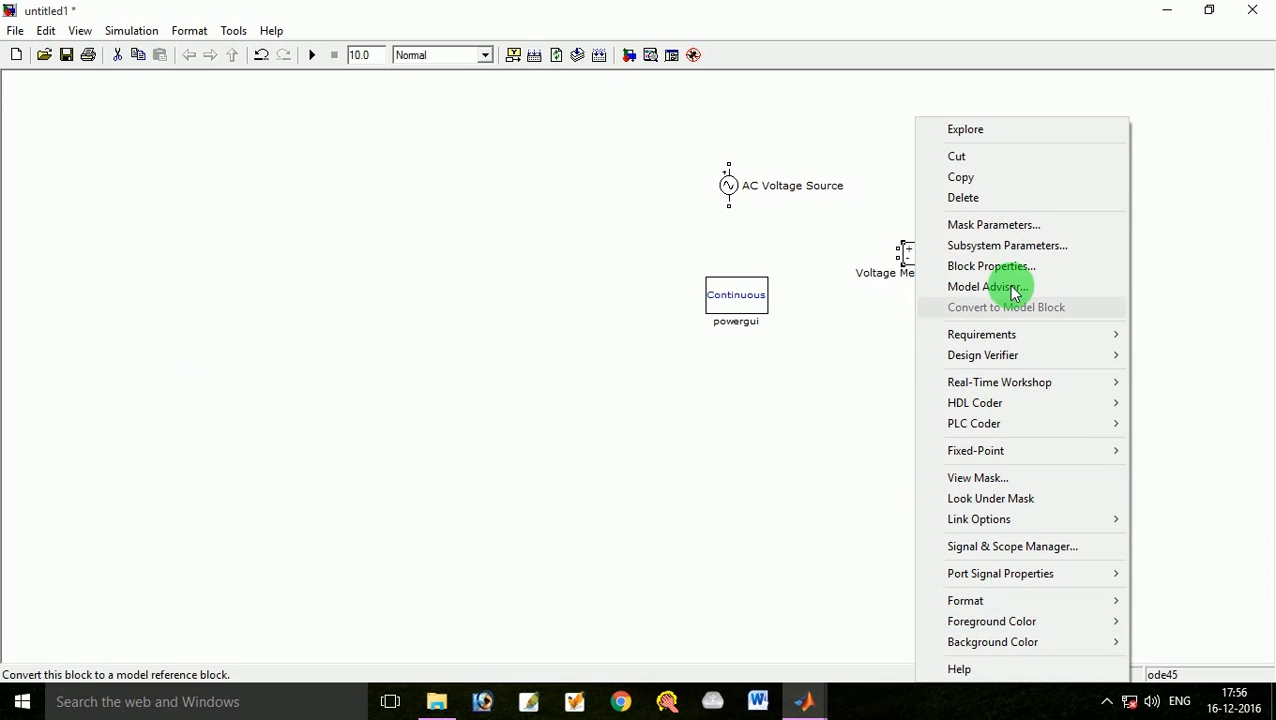
left_click(970, 181)
right_click(956, 171)
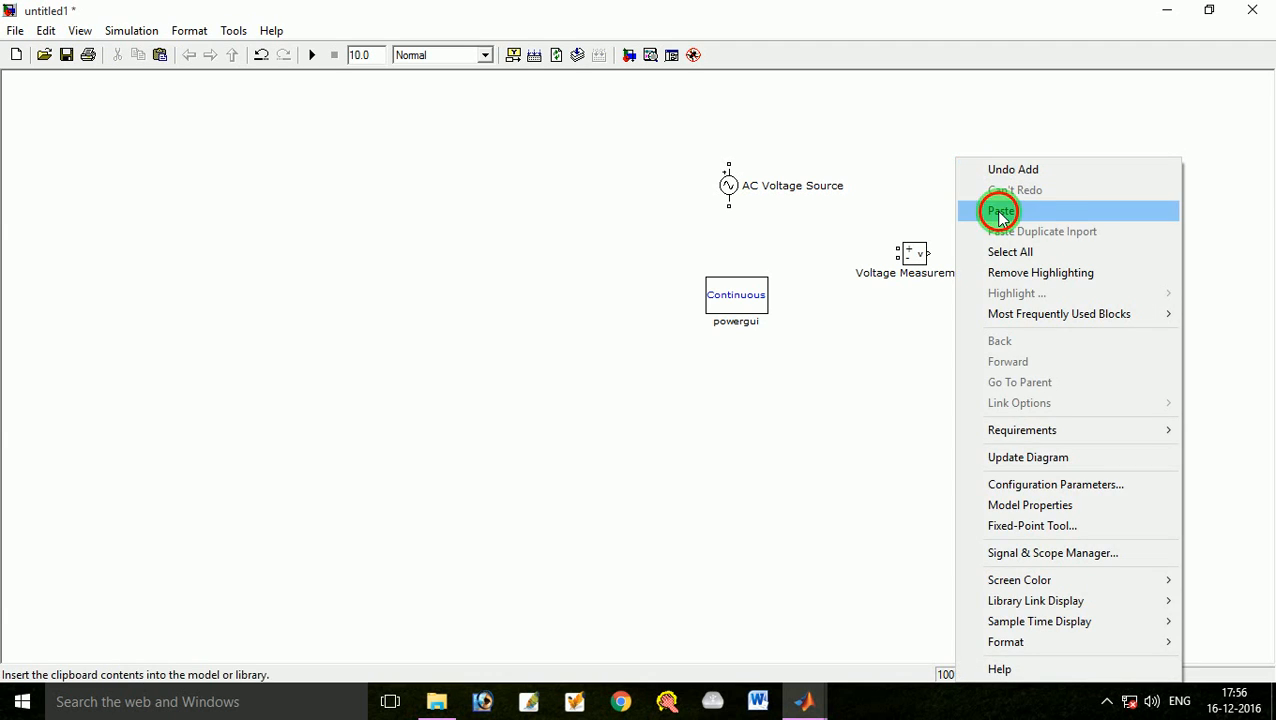
left_click(998, 211)
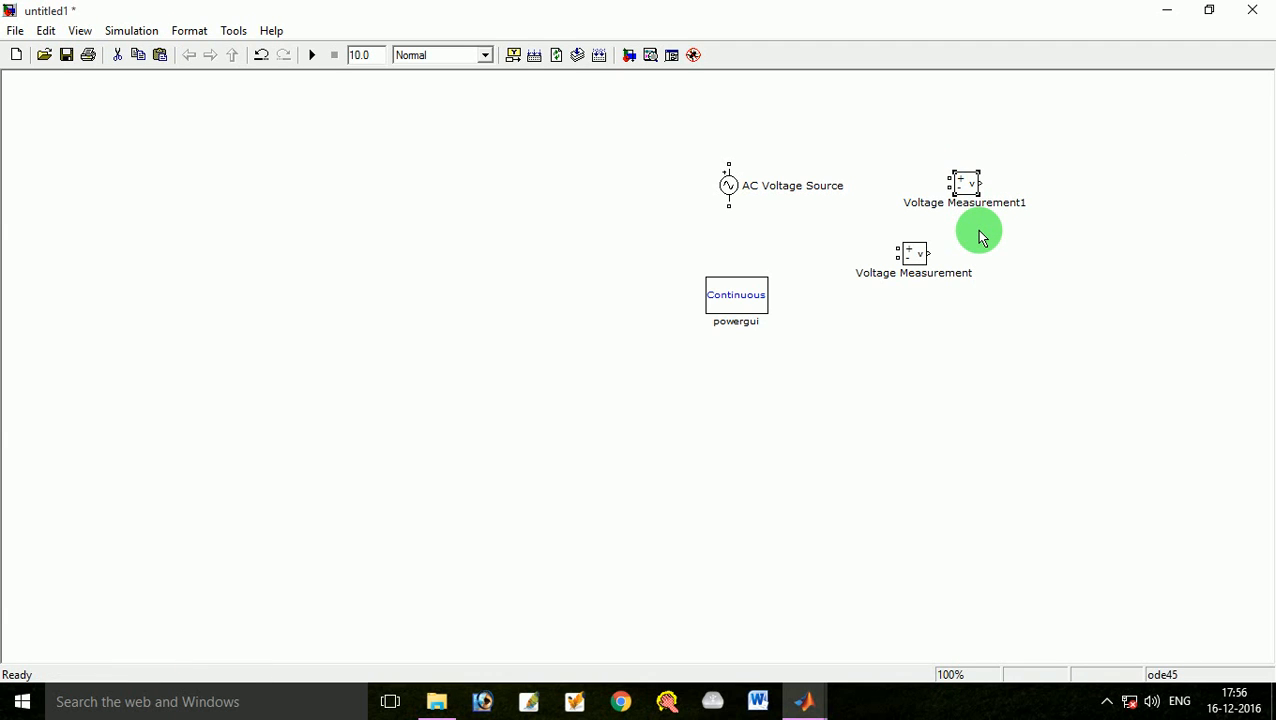
Step: Search the library for "current measurement" and place a Current Measurement block below and to the right of powergui
left_click(628, 58)
left_click(274, 124)
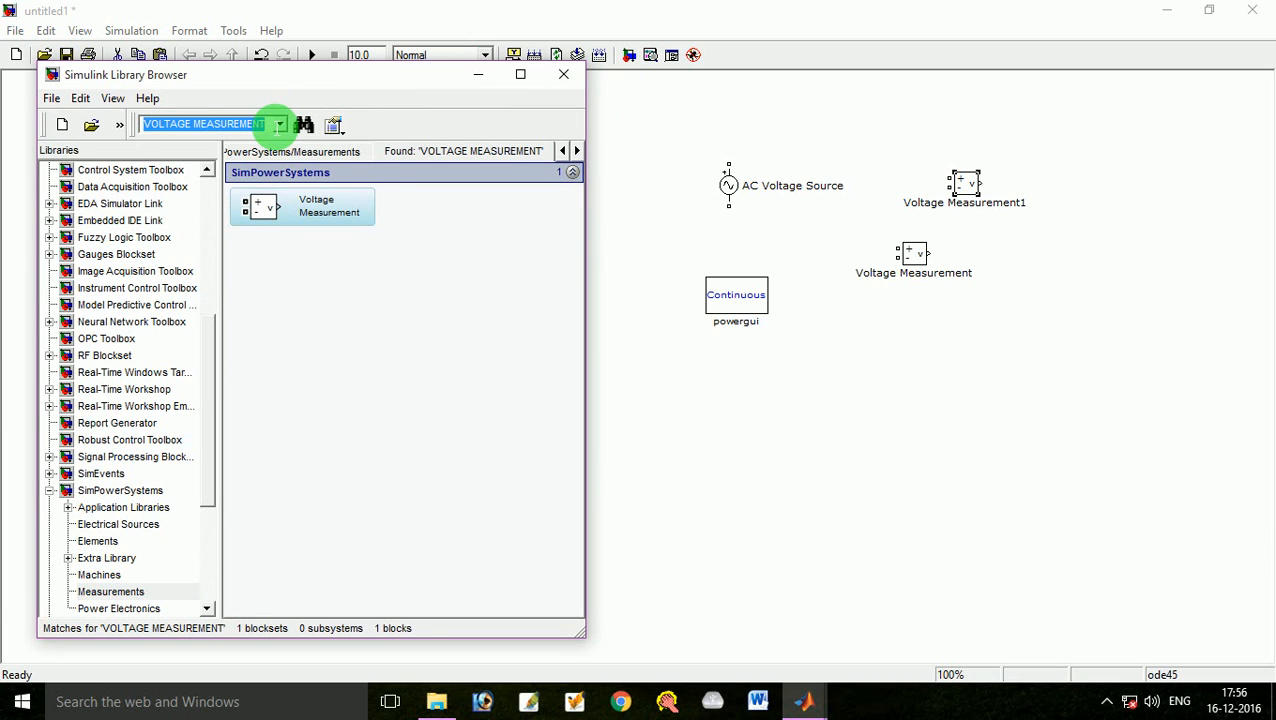
type("curre")
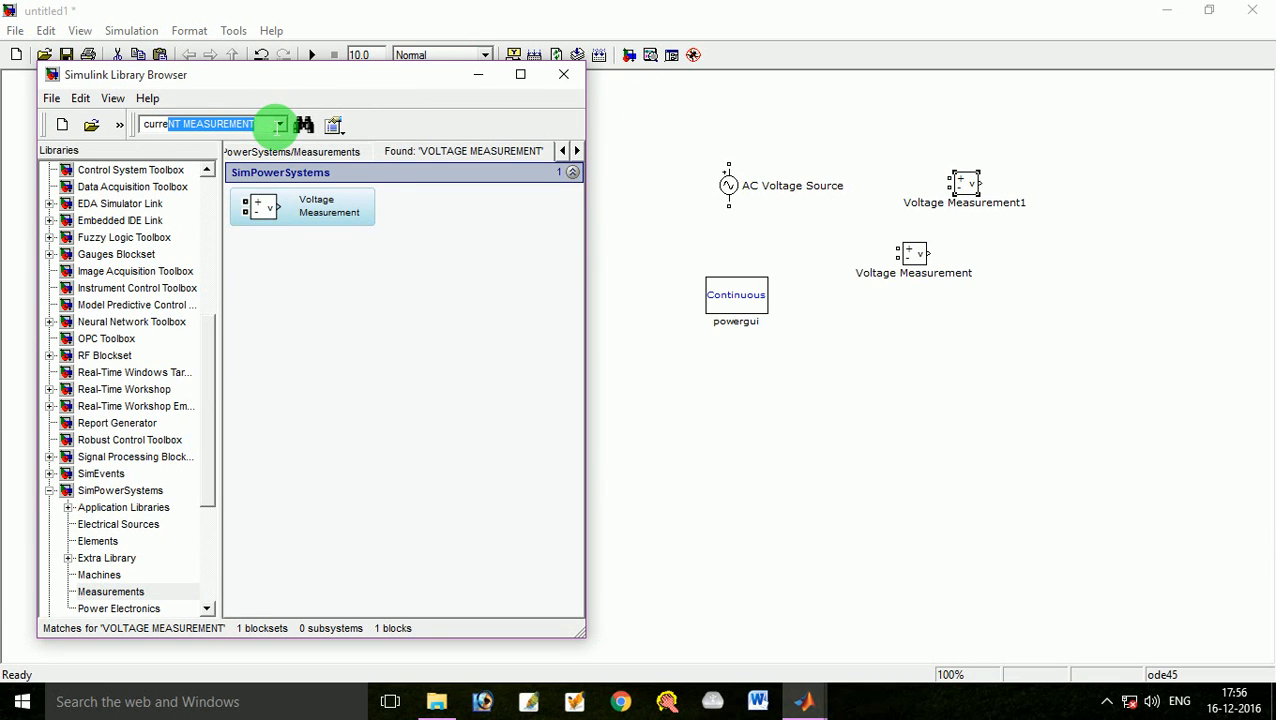
key("Return")
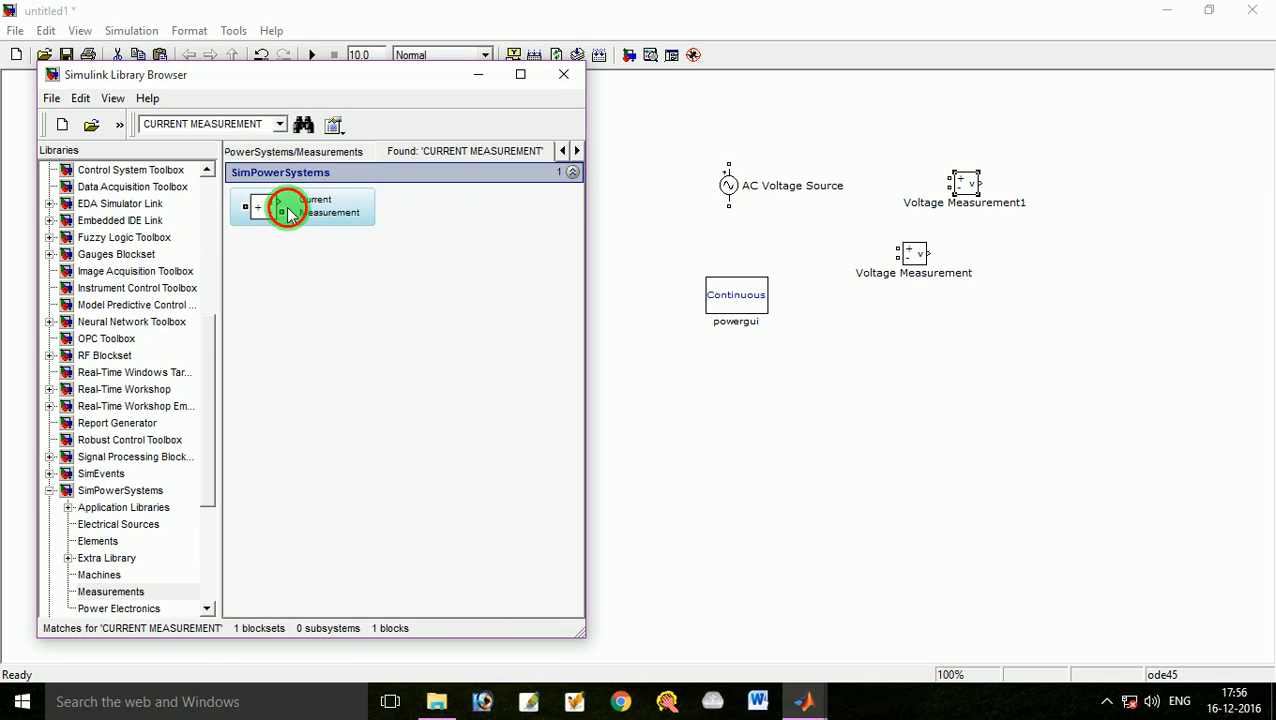
left_click_drag(288, 210, 852, 355)
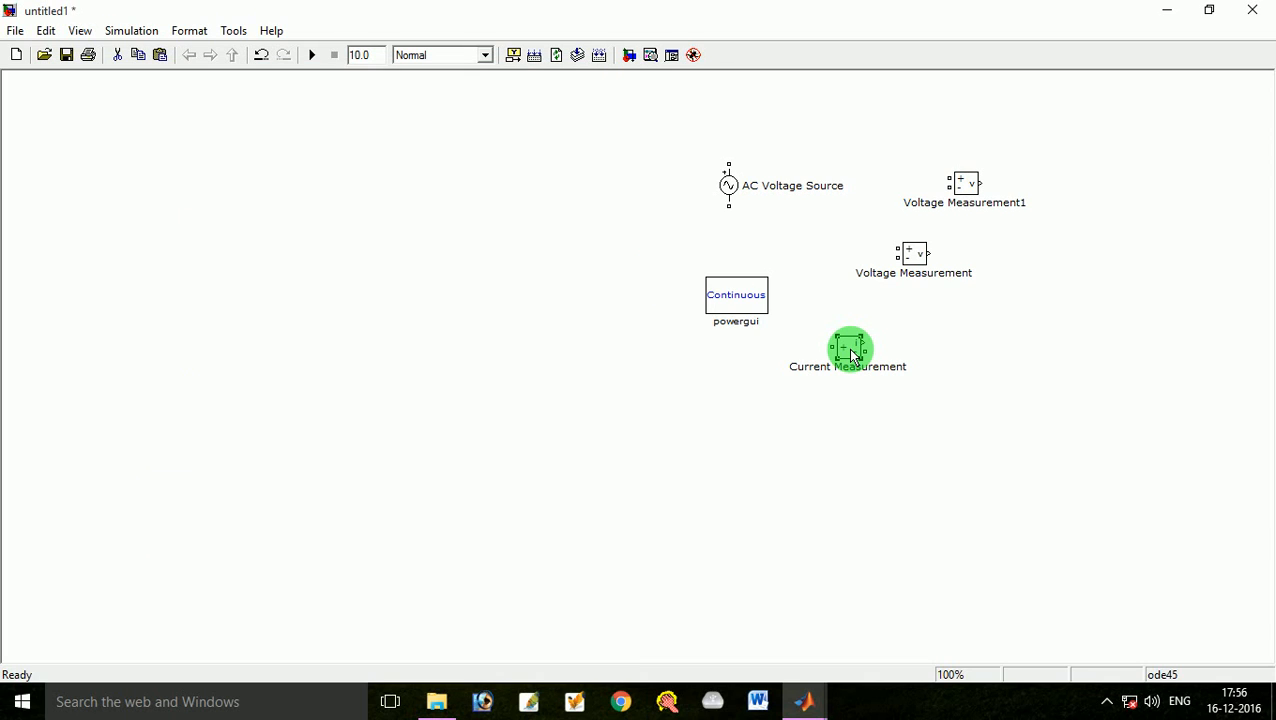
Step: Search the library for "series RLC branch" and place a Series RLC Branch block to the right of the Current Measurement
left_click(629, 57)
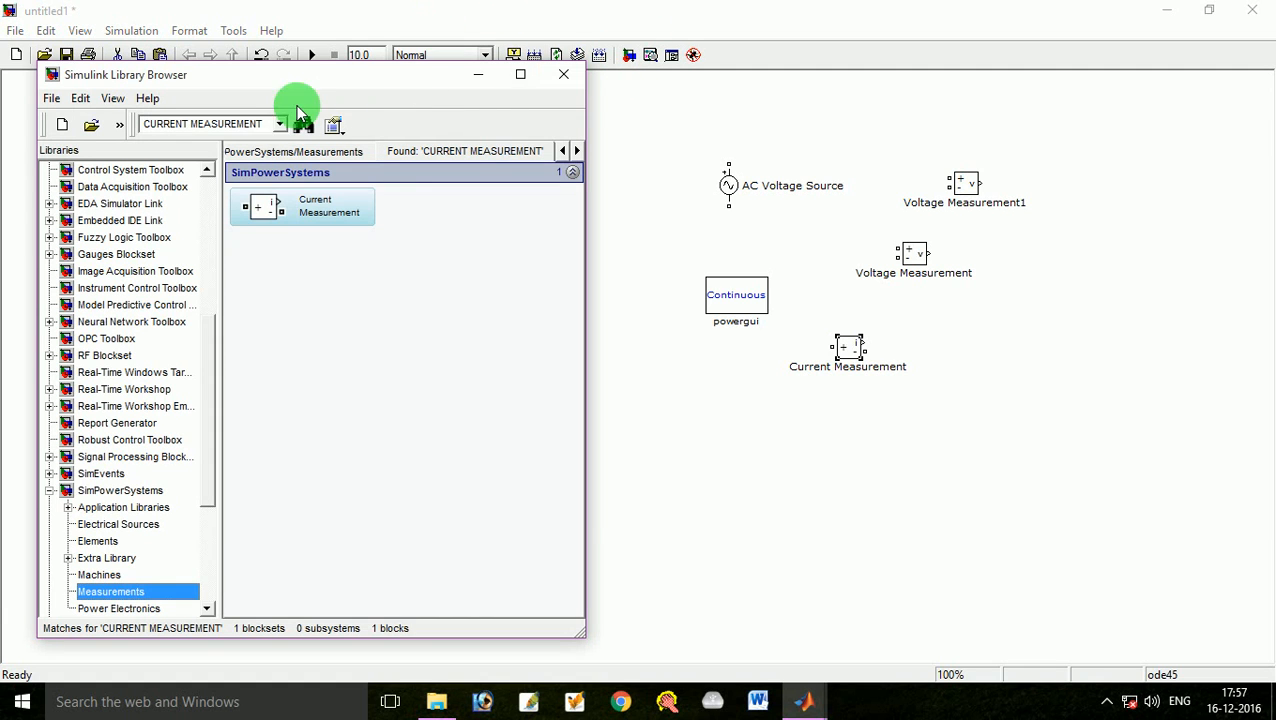
left_click(272, 125)
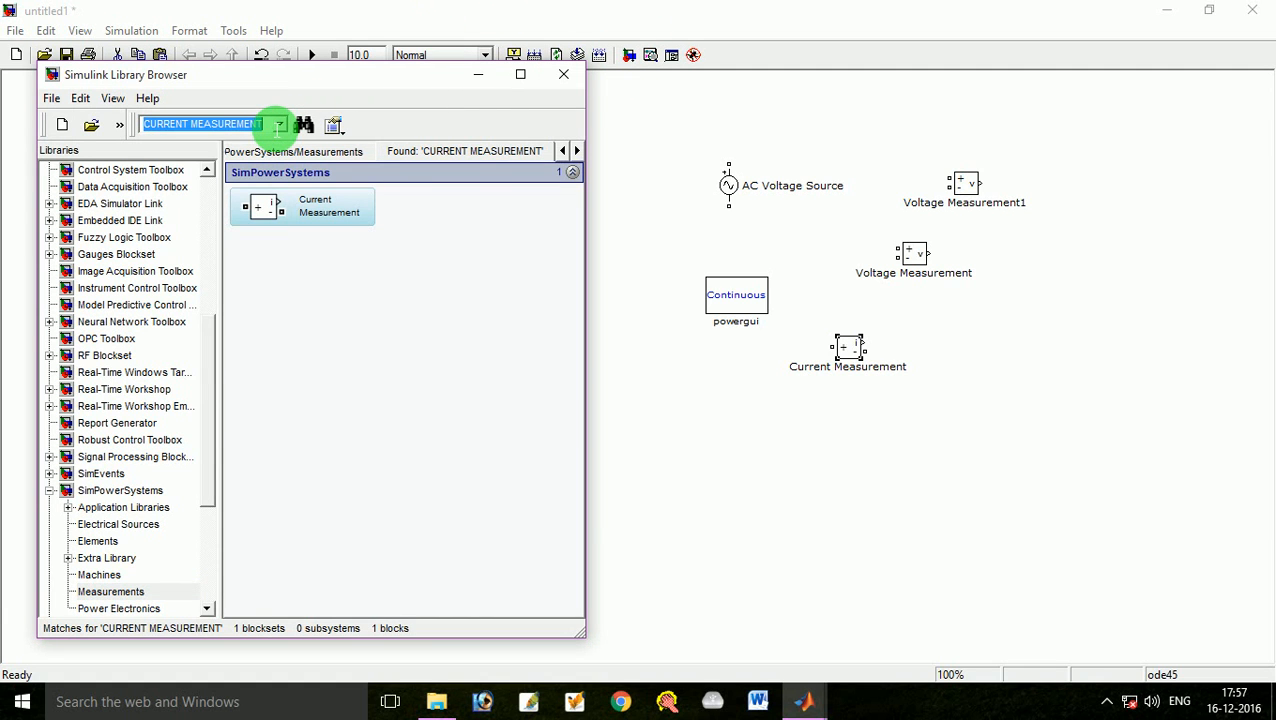
type("ser")
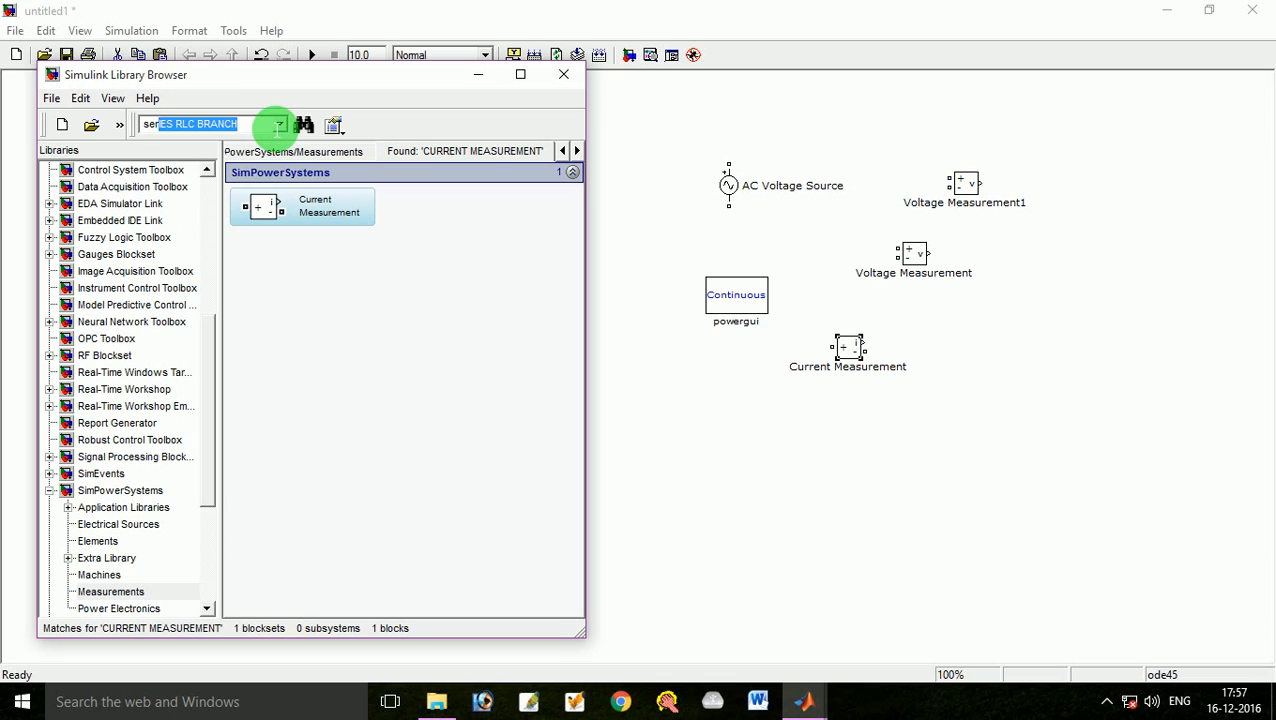
type("ies")
key("Return")
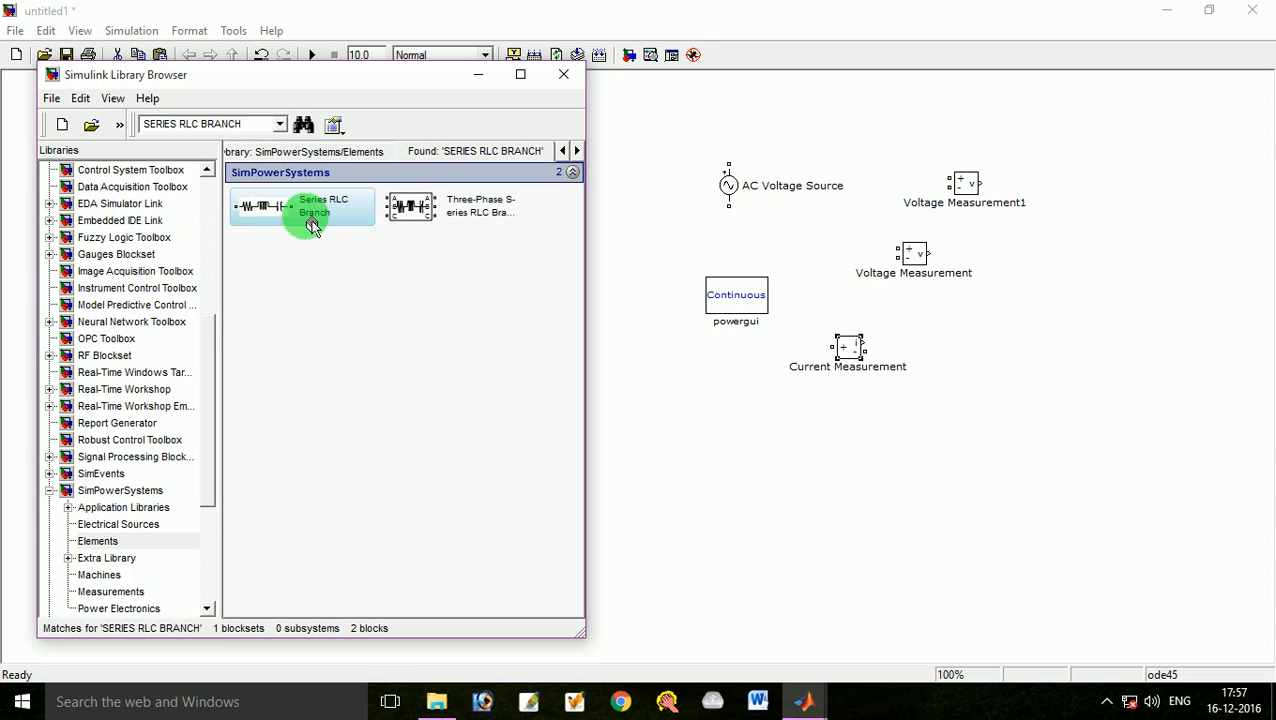
left_click_drag(312, 226, 1002, 361)
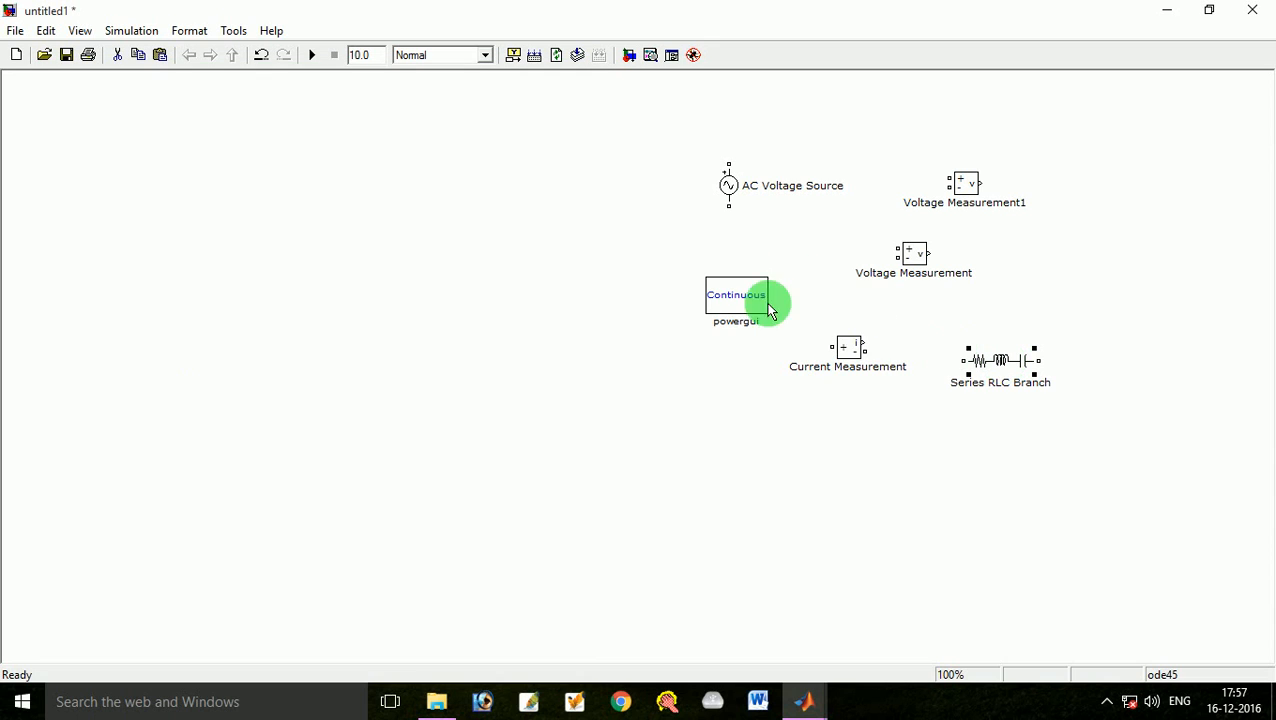
Step: Search the library for "scope" and place the Simulink Scope block below and to the left of powergui
left_click(629, 55)
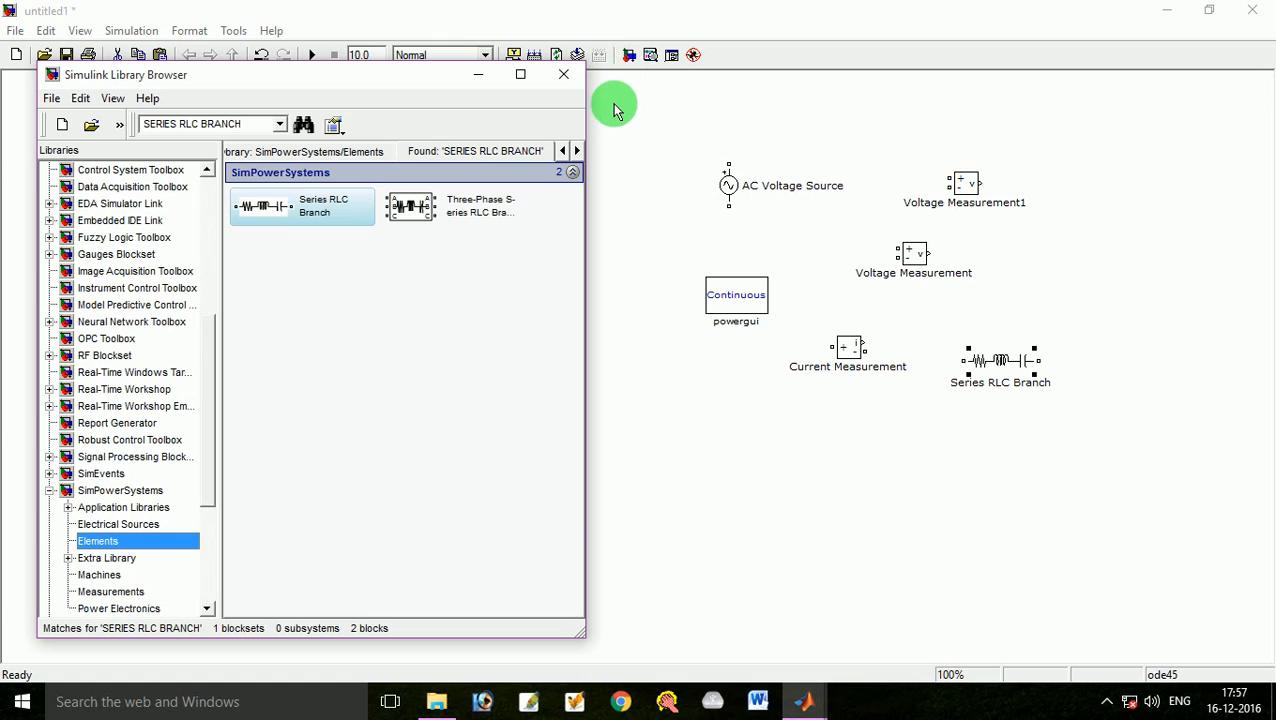
left_click(262, 124)
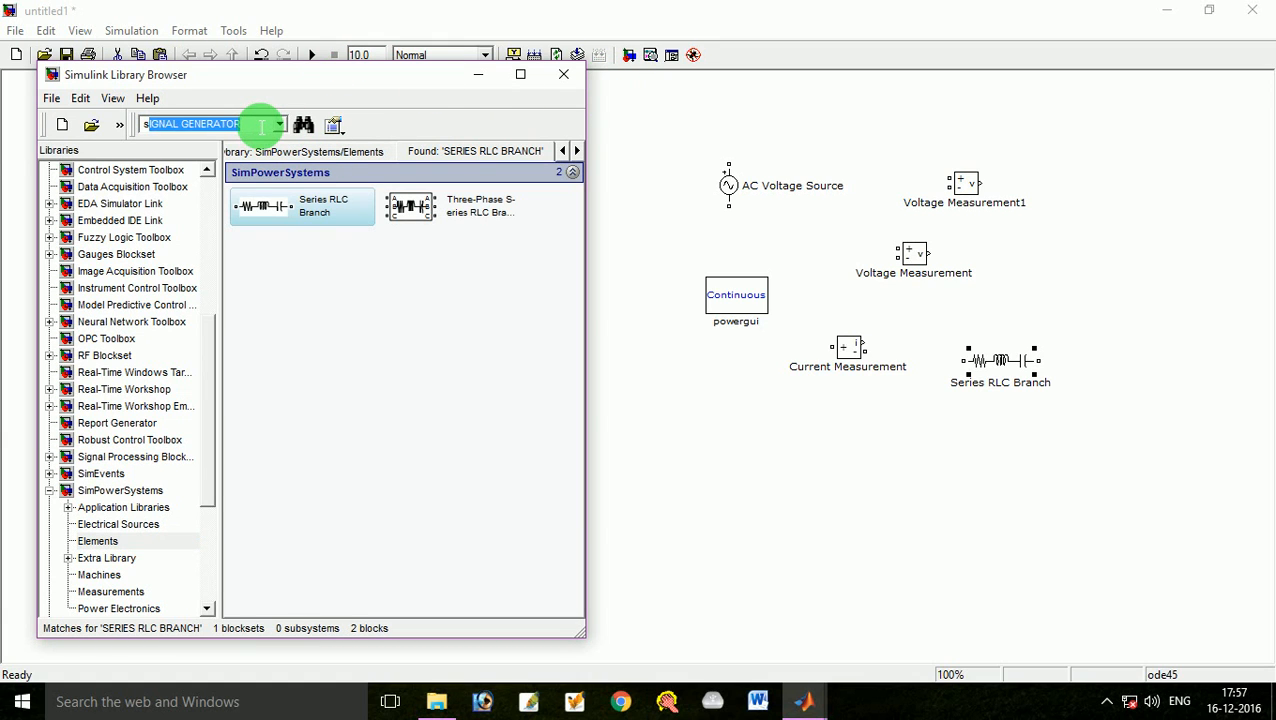
type("scope")
key("Return")
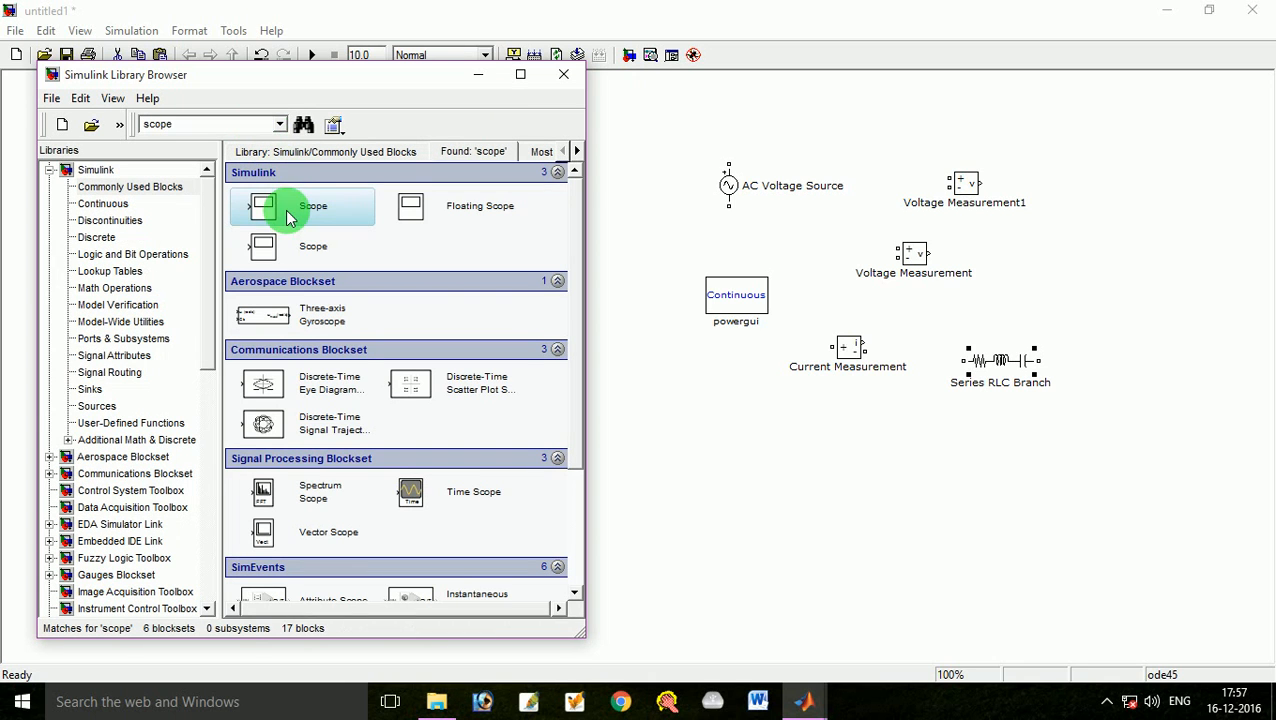
left_click_drag(677, 408, 675, 400)
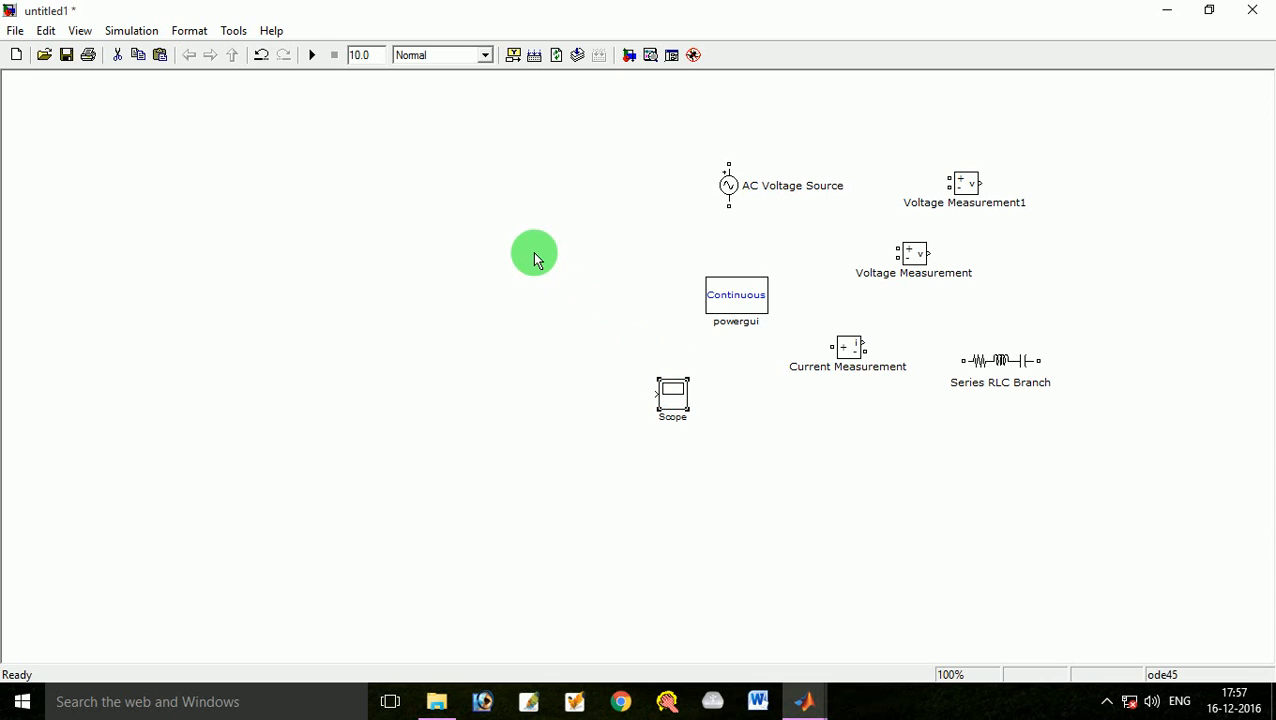
Step: Search the library for "DIODE" and place the SimPowerSystems Diode block below the Current Measurement block
left_click(633, 57)
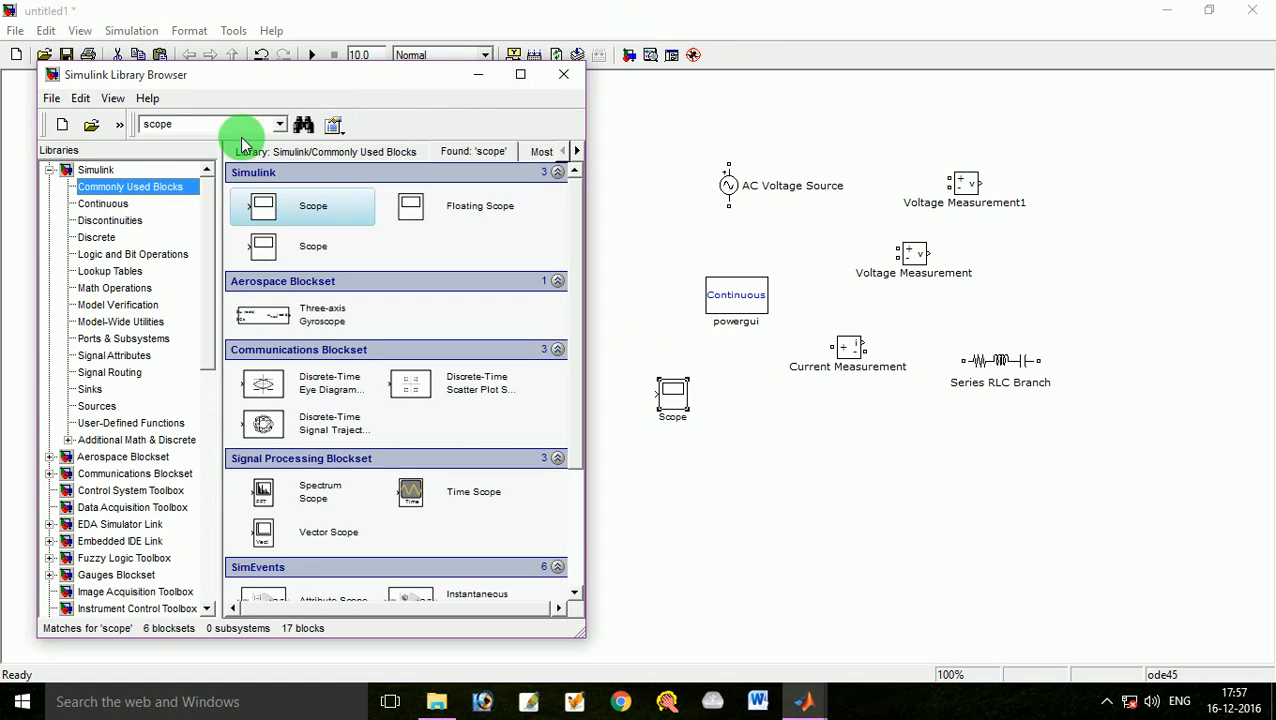
double_click(213, 130)
type("DIODE")
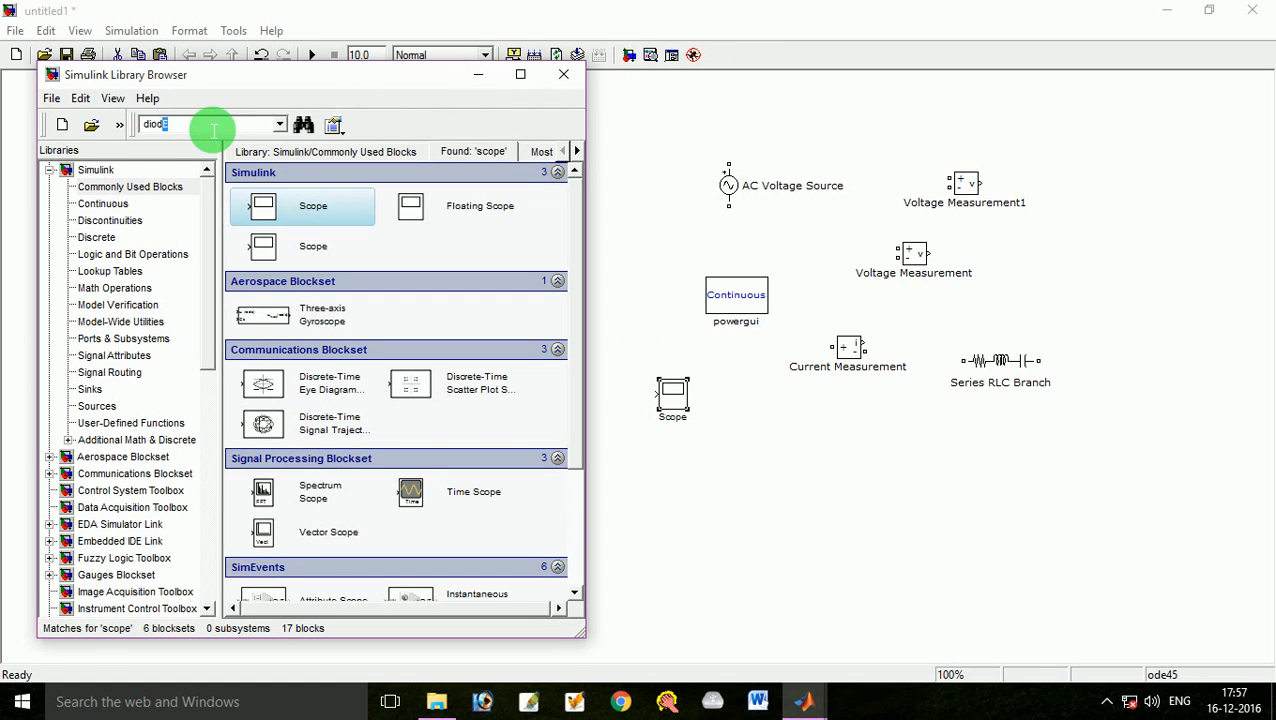
key("Return")
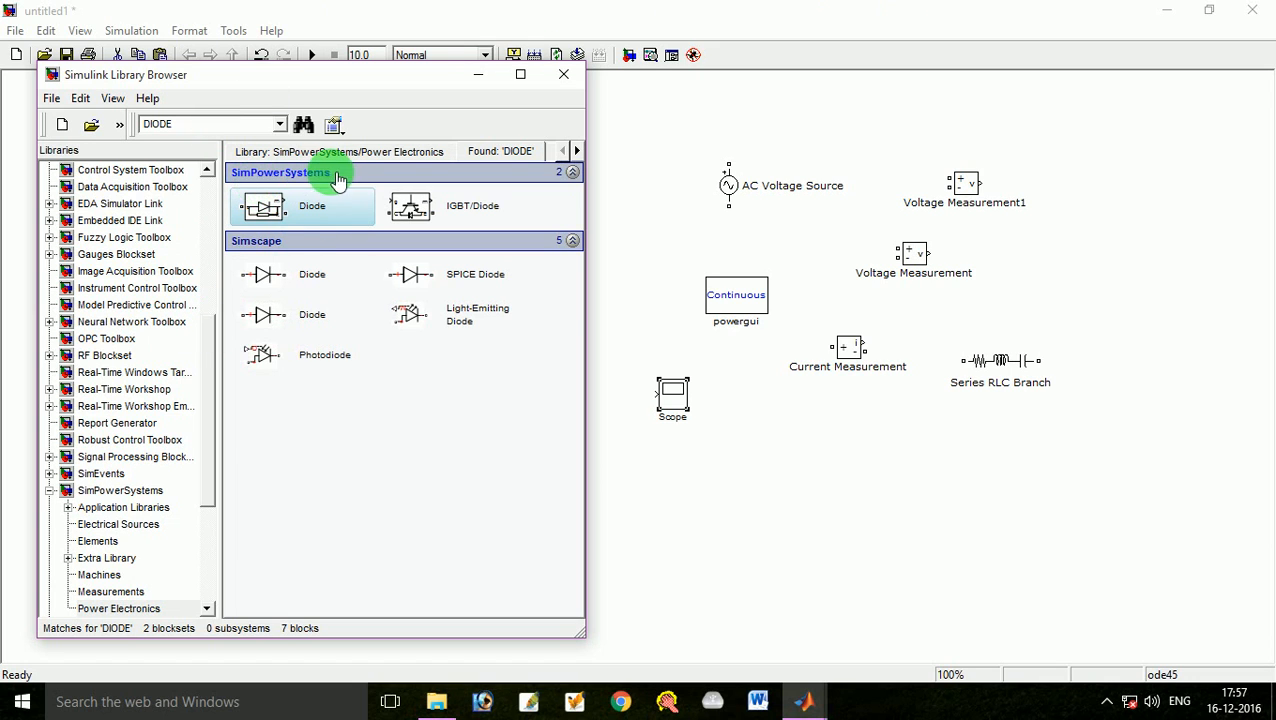
left_click_drag(265, 208, 800, 438)
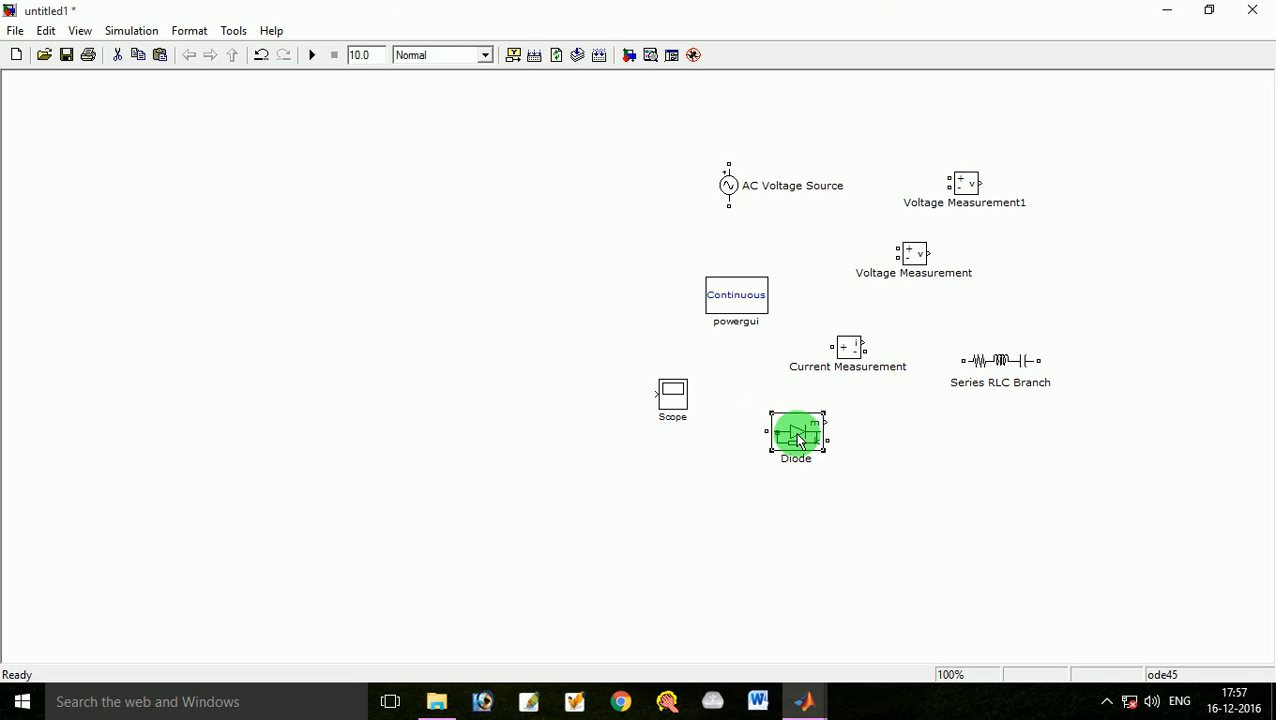
Step: Copy the Diode block and paste four duplicates of it
right_click(800, 440)
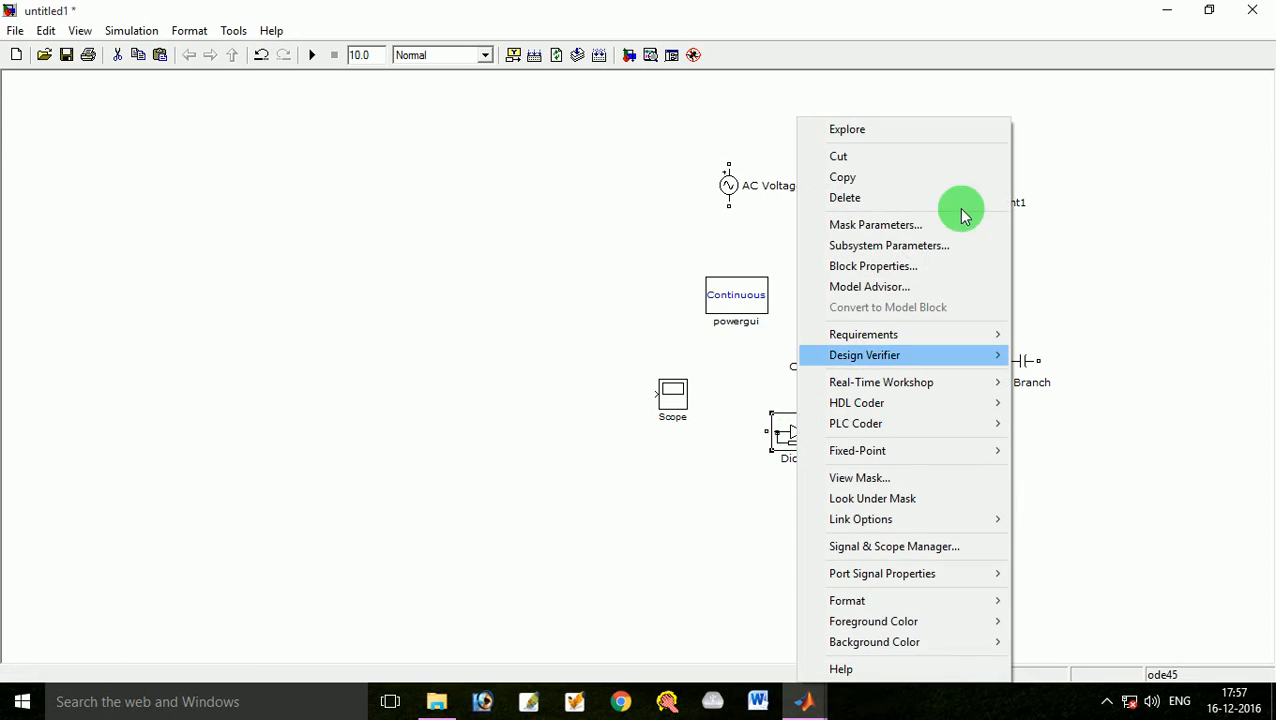
left_click(843, 178)
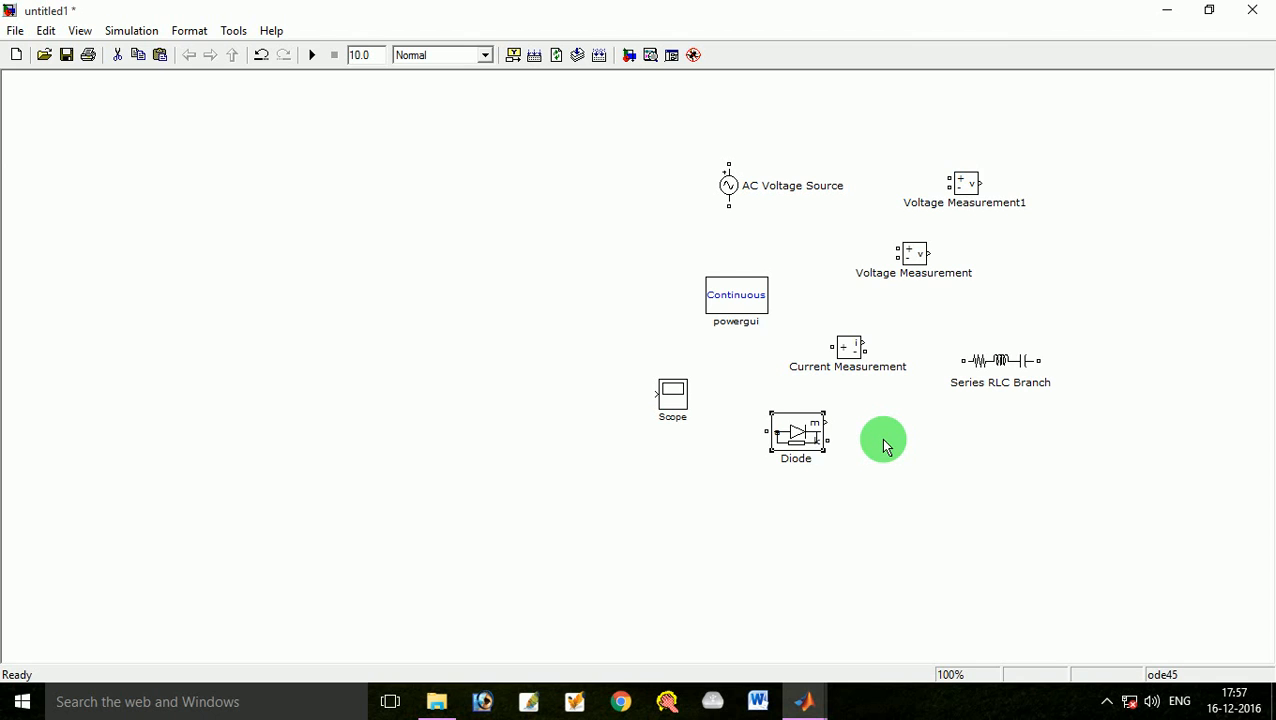
key("ctrl+v")
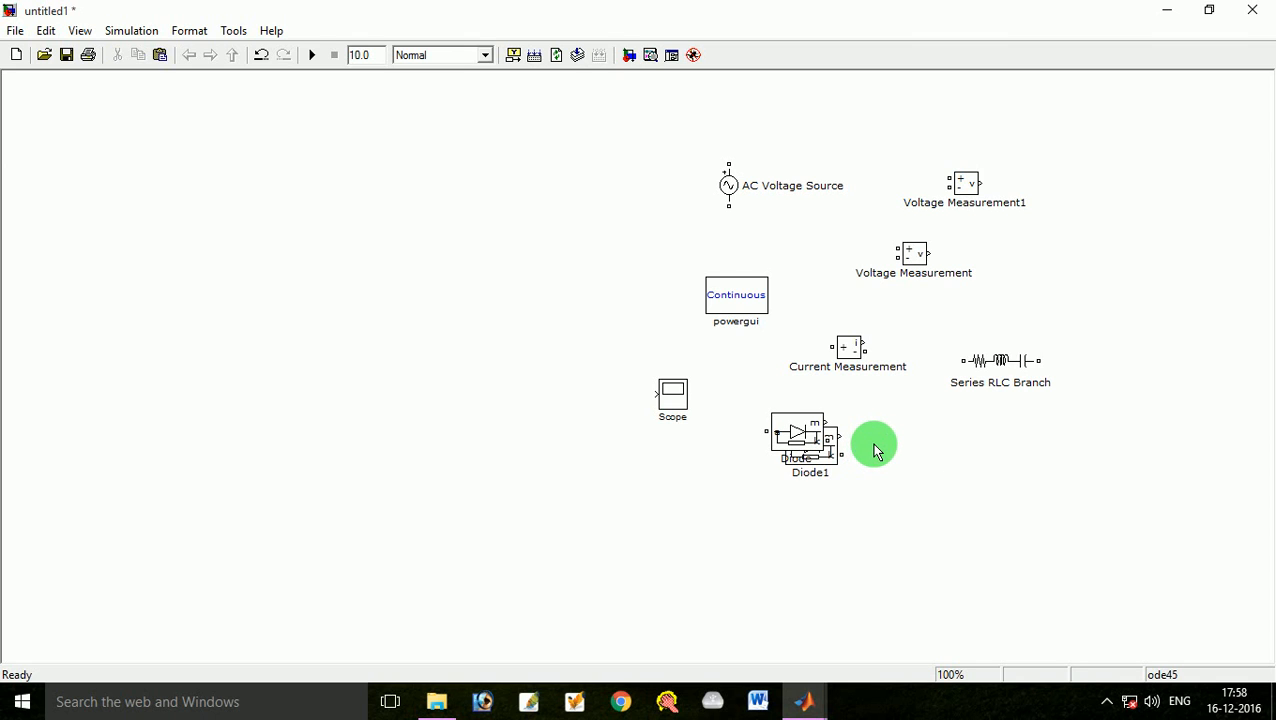
key("ctrl+v")
key("ctrl+v")
key("ctrl+v")
Step: Spread the overlapping diodes apart below the Scope and Series RLC Branch, and delete Diode4
mouse_move(798, 438)
left_mouse_down()
mouse_move(724, 490)
mouse_move(756, 490)
mouse_move(786, 451)
left_mouse_up()
right_click(865, 475)
left_click(791, 472)
left_click(752, 509)
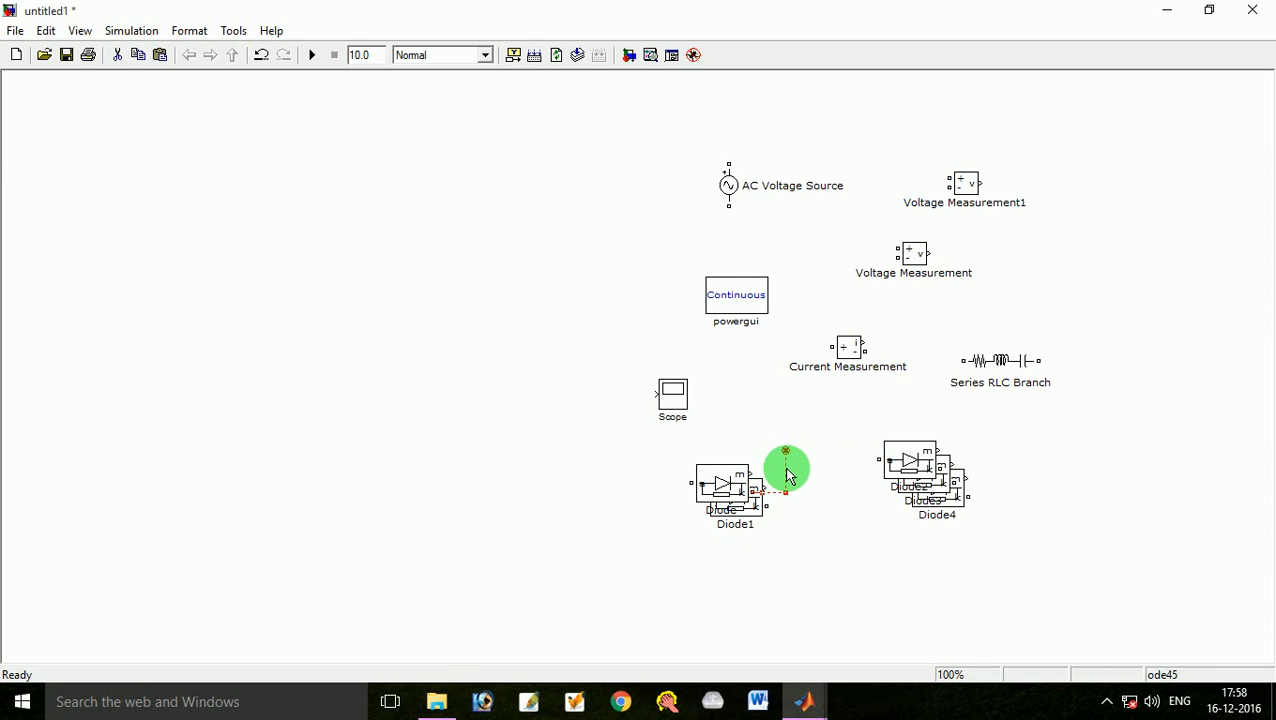
left_click_drag(732, 484, 632, 466)
mouse_move(900, 456)
left_mouse_down()
mouse_move(812, 450)
mouse_move(920, 465)
mouse_move(906, 443)
left_mouse_up()
left_click(943, 472)
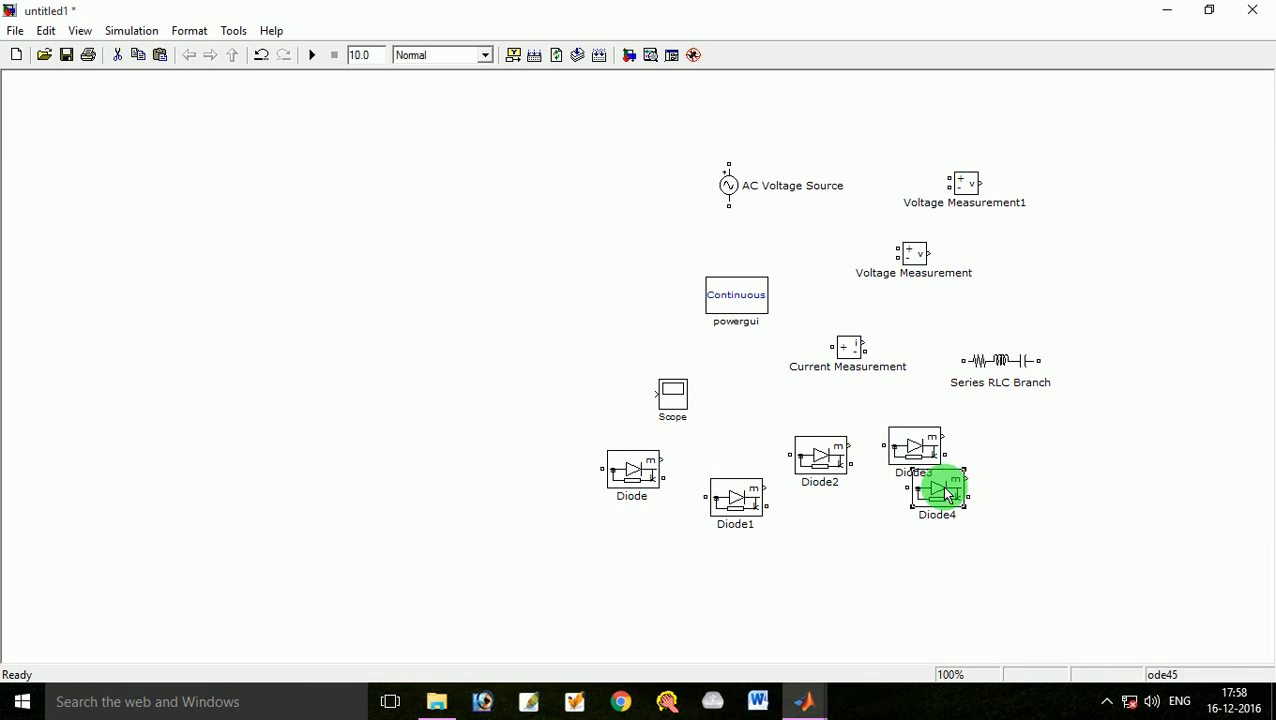
key("Delete")
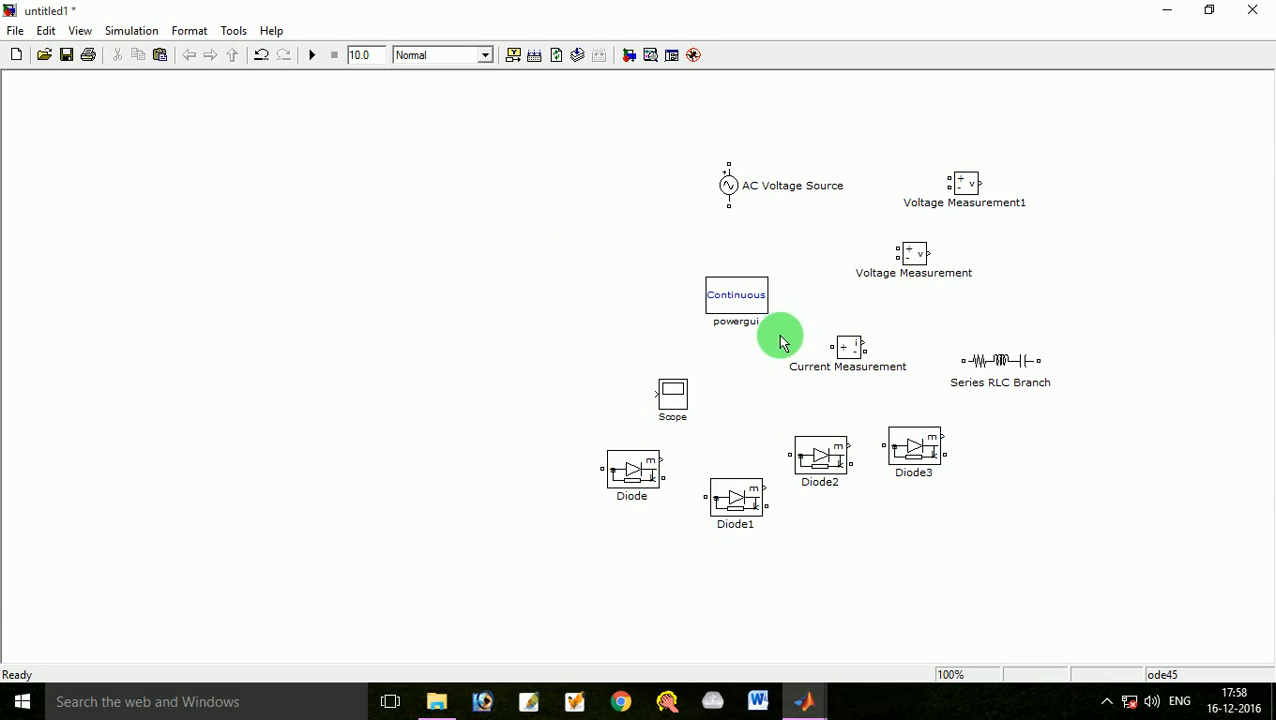
Step: Move the AC Voltage Source far to the left of the other blocks, with powergui above it and Voltage Measurement at its upper right
left_click_drag(727, 186, 170, 285)
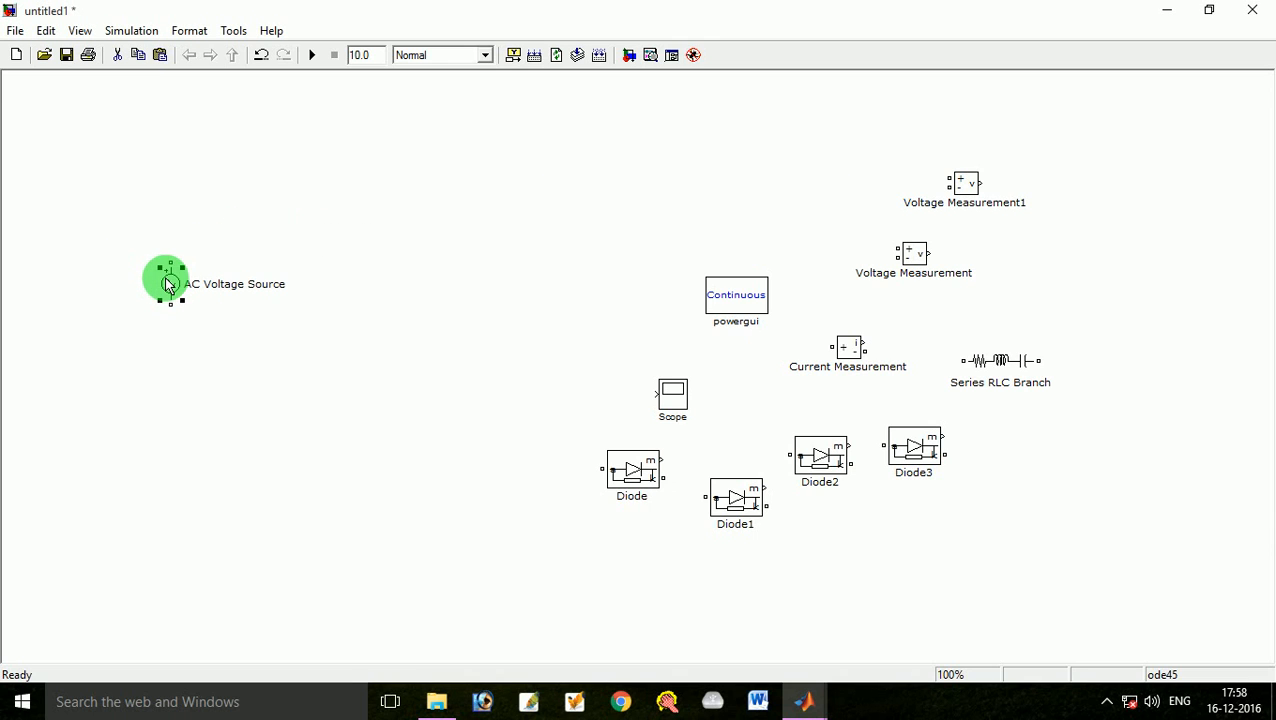
left_click_drag(742, 313, 234, 115)
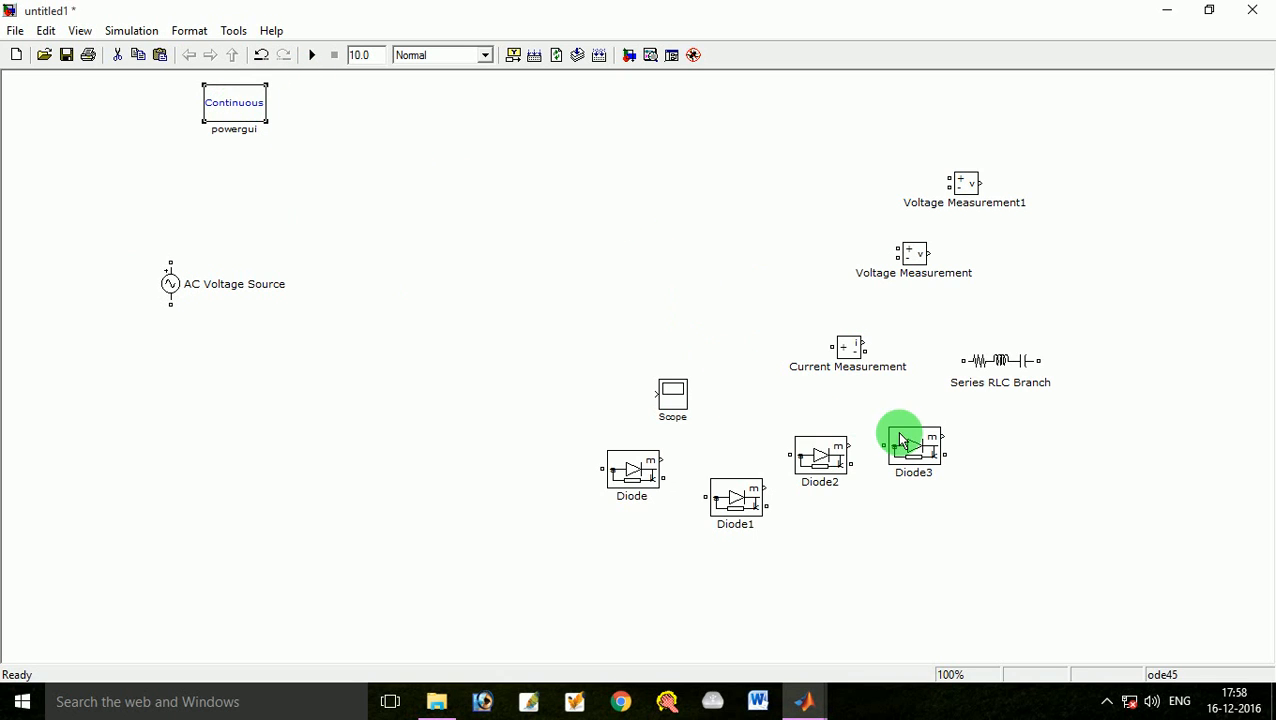
left_click(866, 268)
left_click_drag(866, 268, 314, 240)
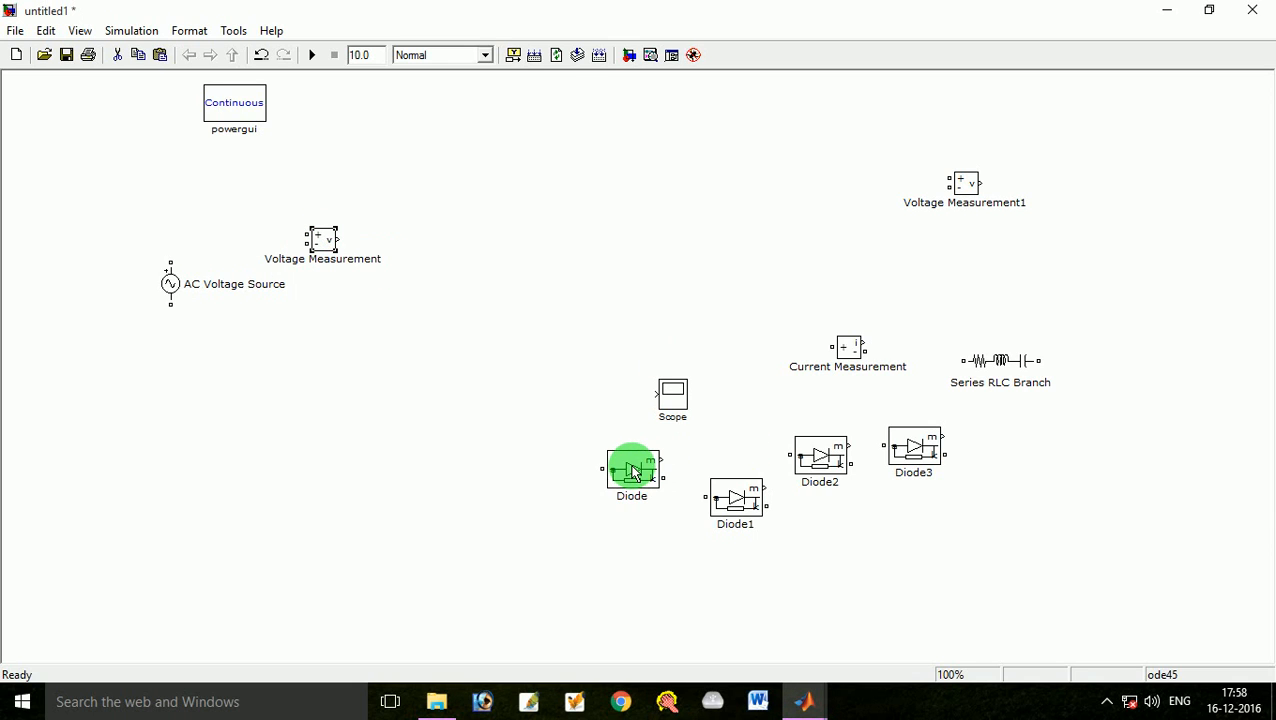
Step: Arrange the four diodes in a two-by-two grid to the right of Voltage Measurement, with Diode and Diode2 above Diode1 and Diode3
left_click_drag(632, 472, 455, 168)
left_click_drag(735, 496, 523, 437)
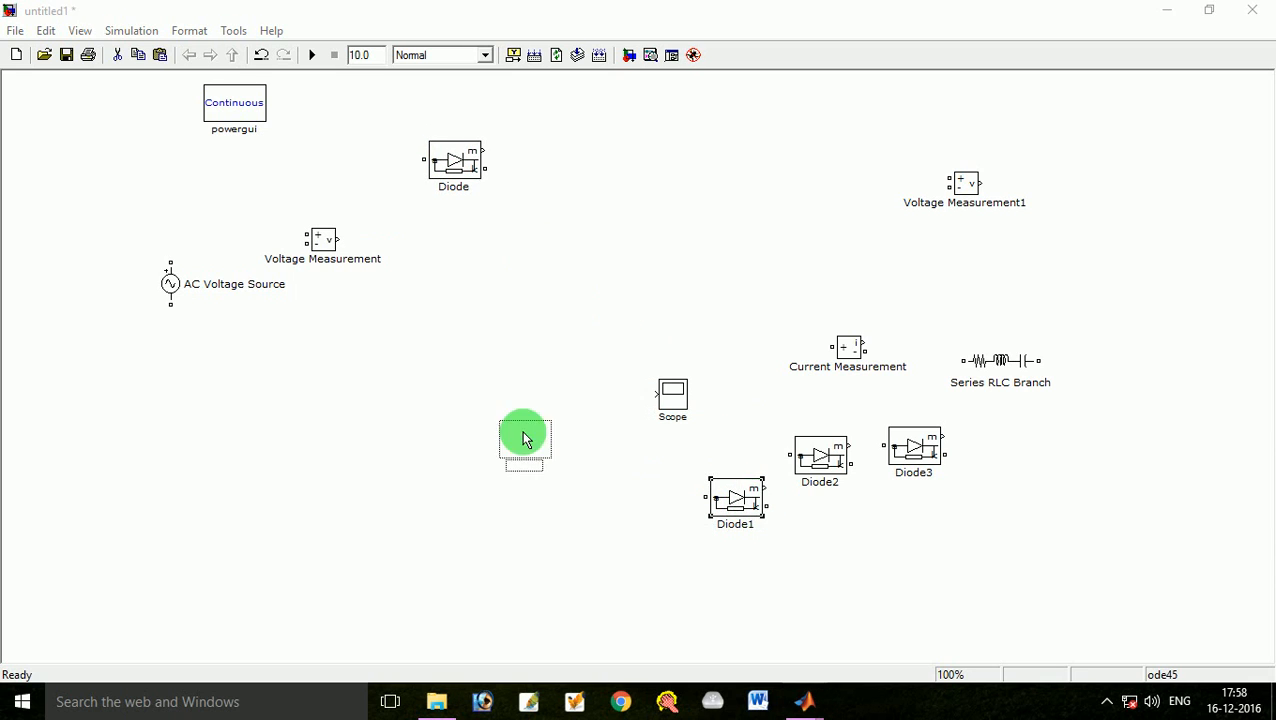
left_click_drag(469, 330, 478, 313)
left_click_drag(826, 472, 570, 174)
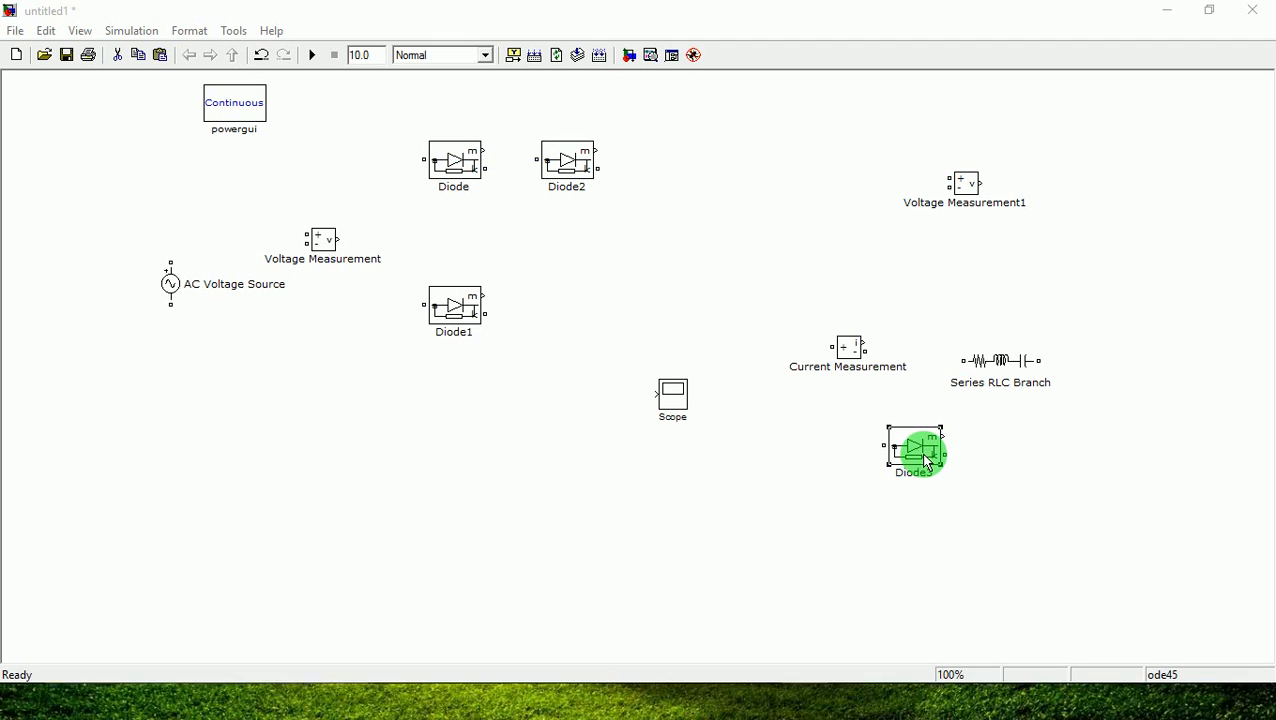
left_click_drag(918, 452, 567, 295)
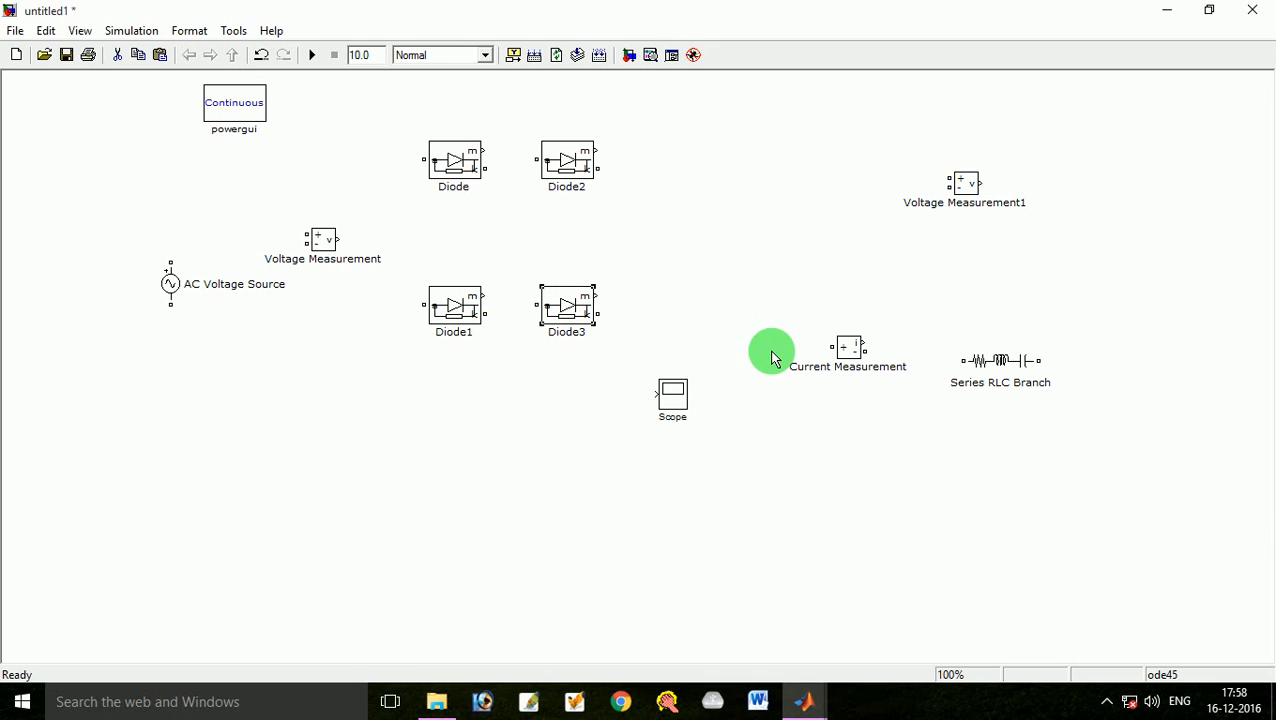
Step: Move Current Measurement to the right of Diode2, and place Voltage Measurement1 below and to the right of it
left_click_drag(864, 348, 722, 166)
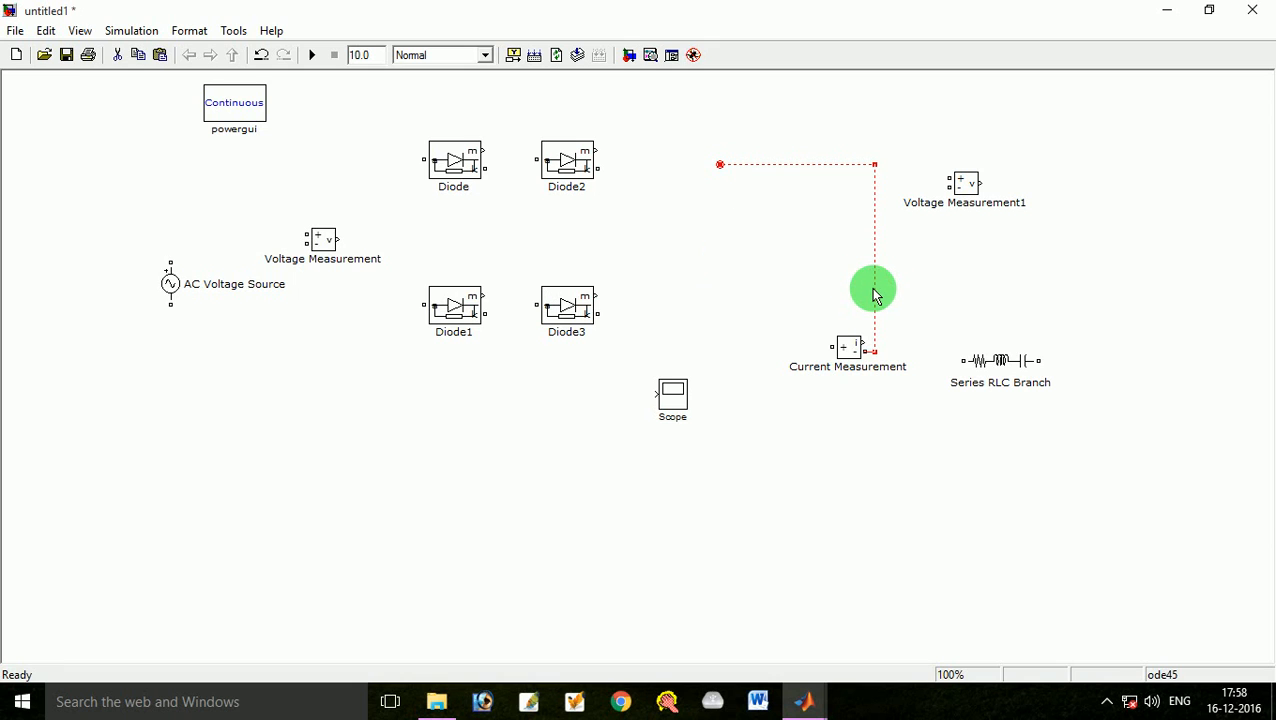
key("Delete")
left_click_drag(847, 348, 736, 141)
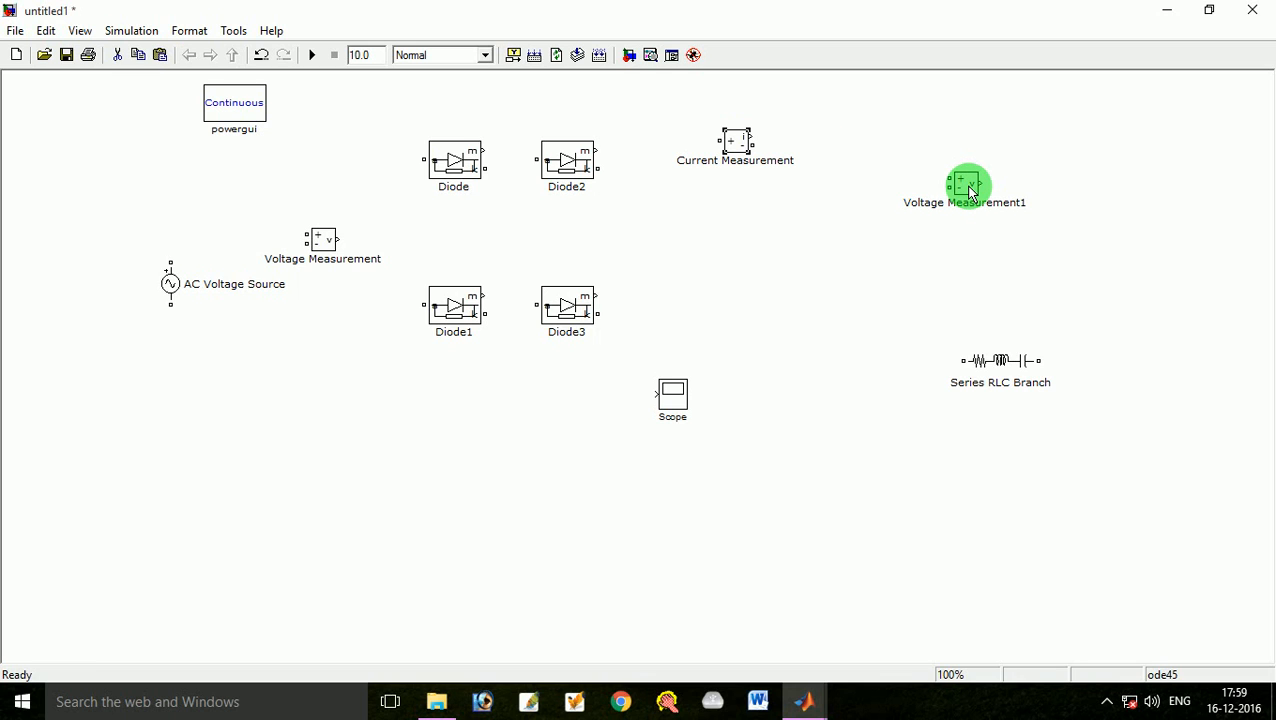
left_click_drag(970, 190, 913, 248)
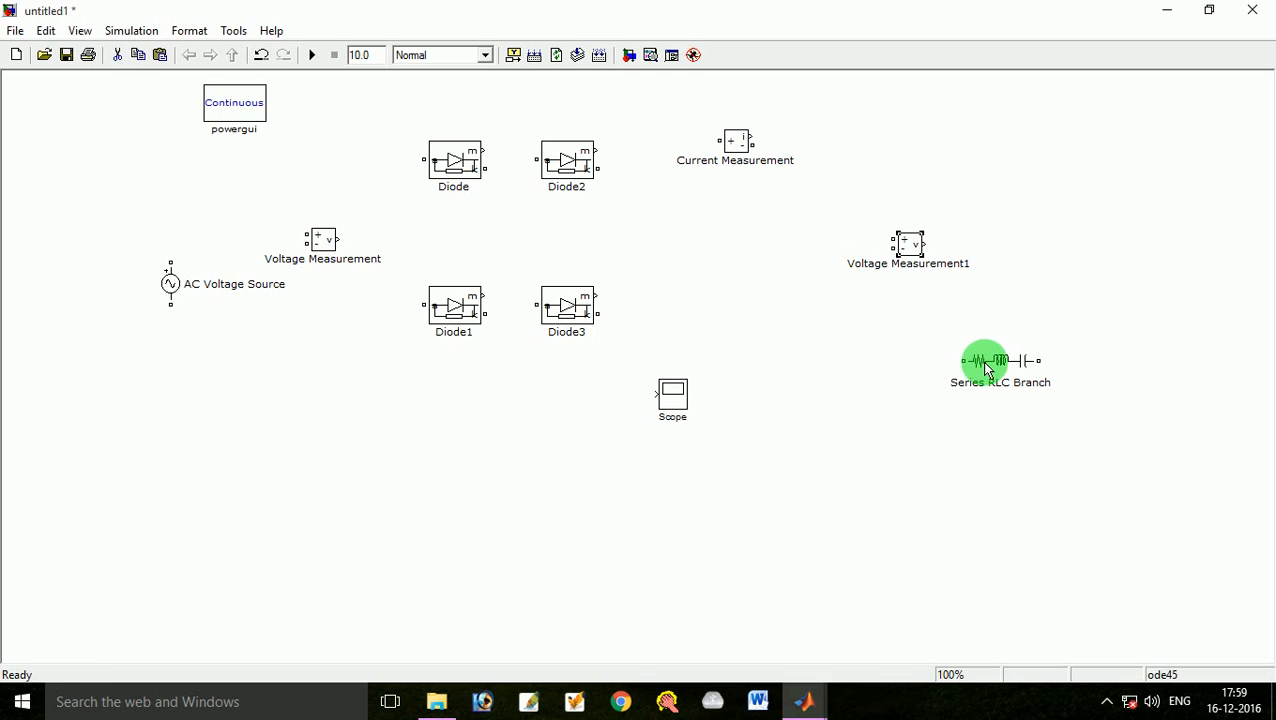
Step: Move the Series RLC Branch just left of Voltage Measurement1 and the Scope to the right of Voltage Measurement1
left_click_drag(985, 368, 793, 266)
left_click_drag(664, 399, 1146, 360)
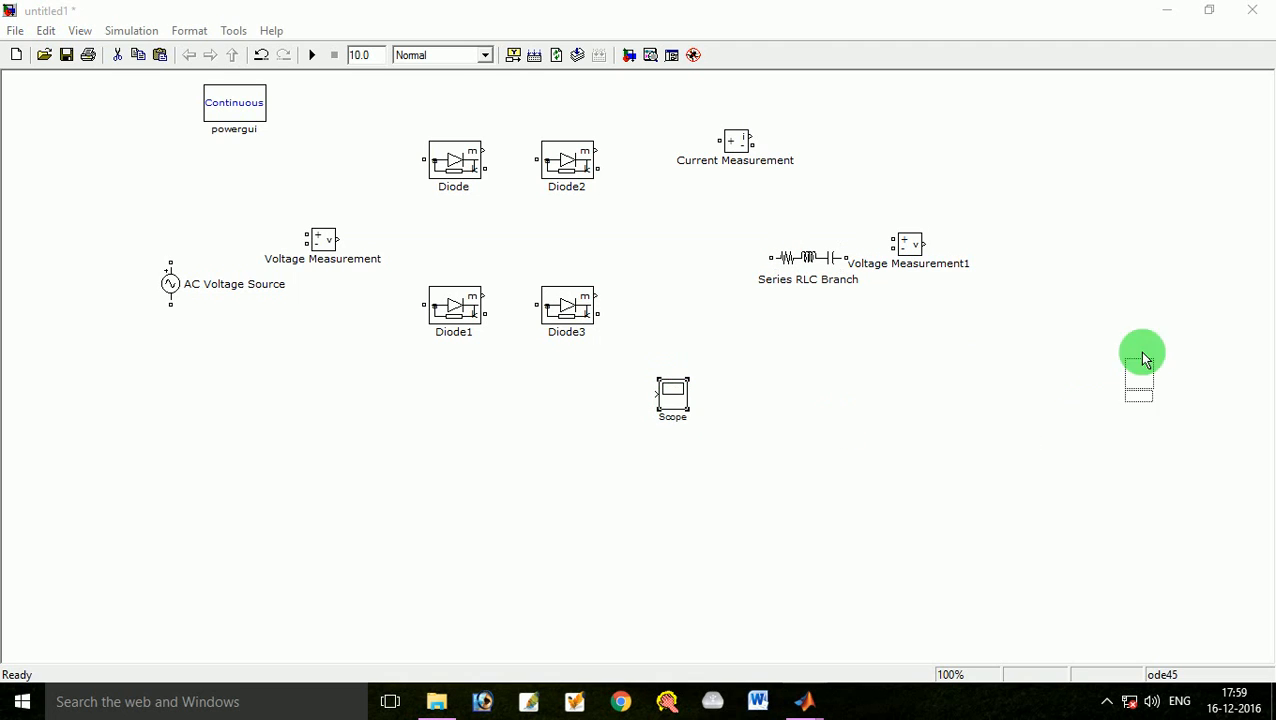
left_click_drag(1087, 233, 1103, 254)
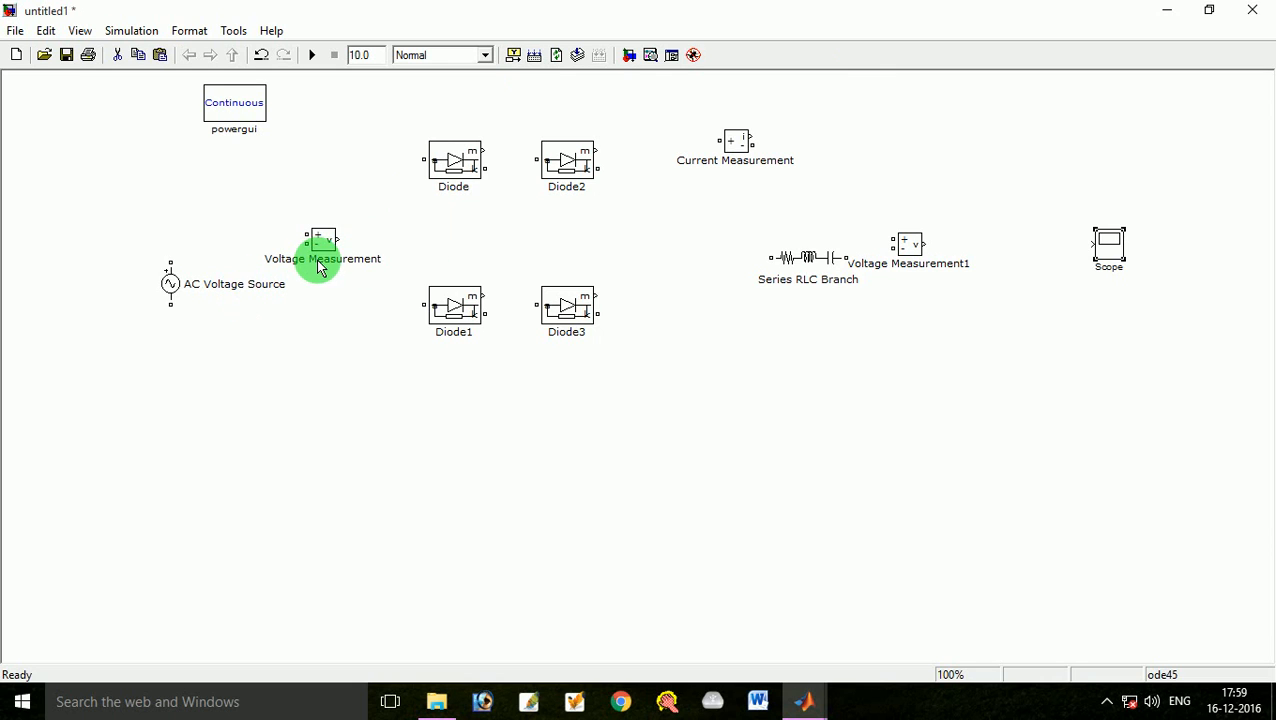
Step: Rotate the Diode block by three quarter turns so that it points upward
left_click(462, 165)
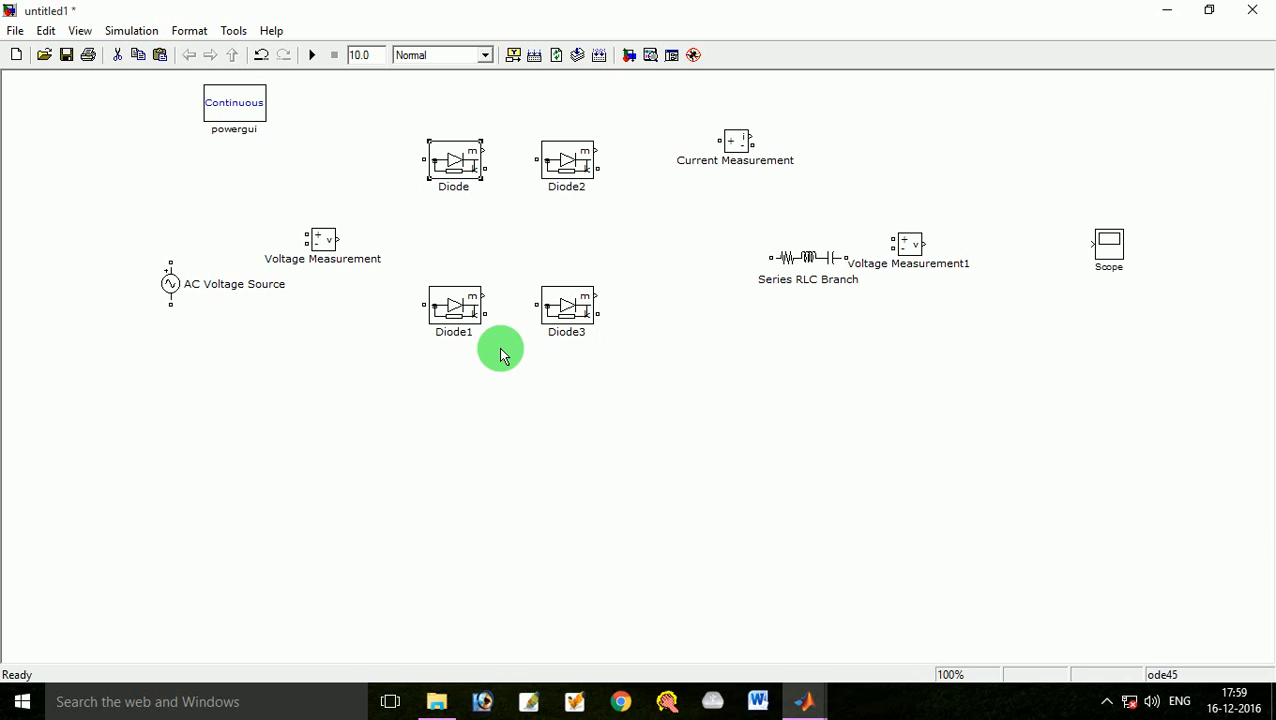
key("ctrl+r")
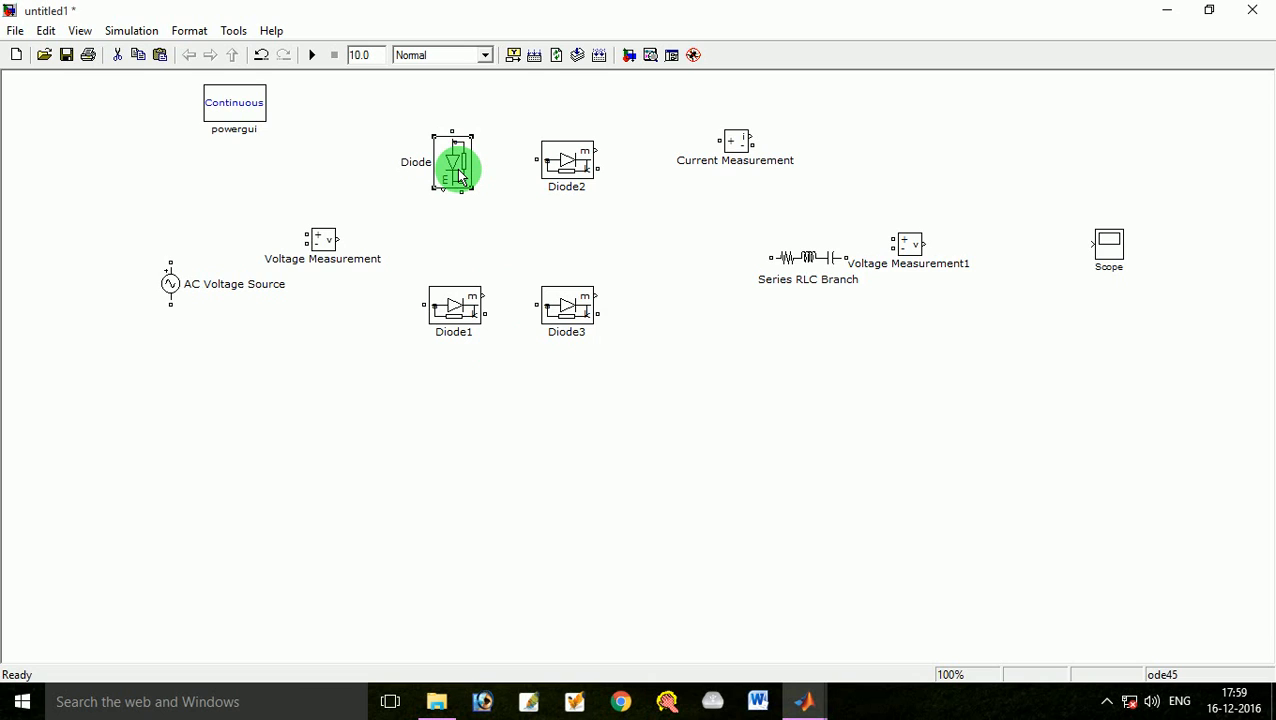
key("ctrl+r")
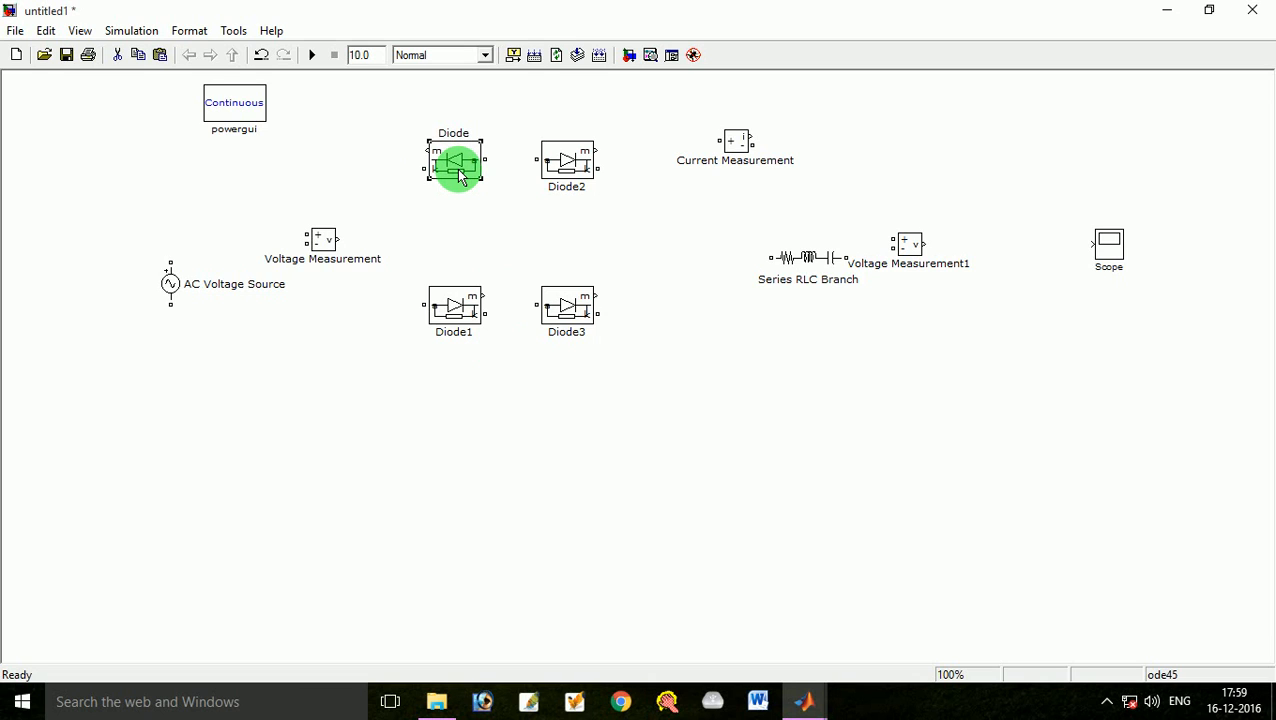
key("ctrl+r")
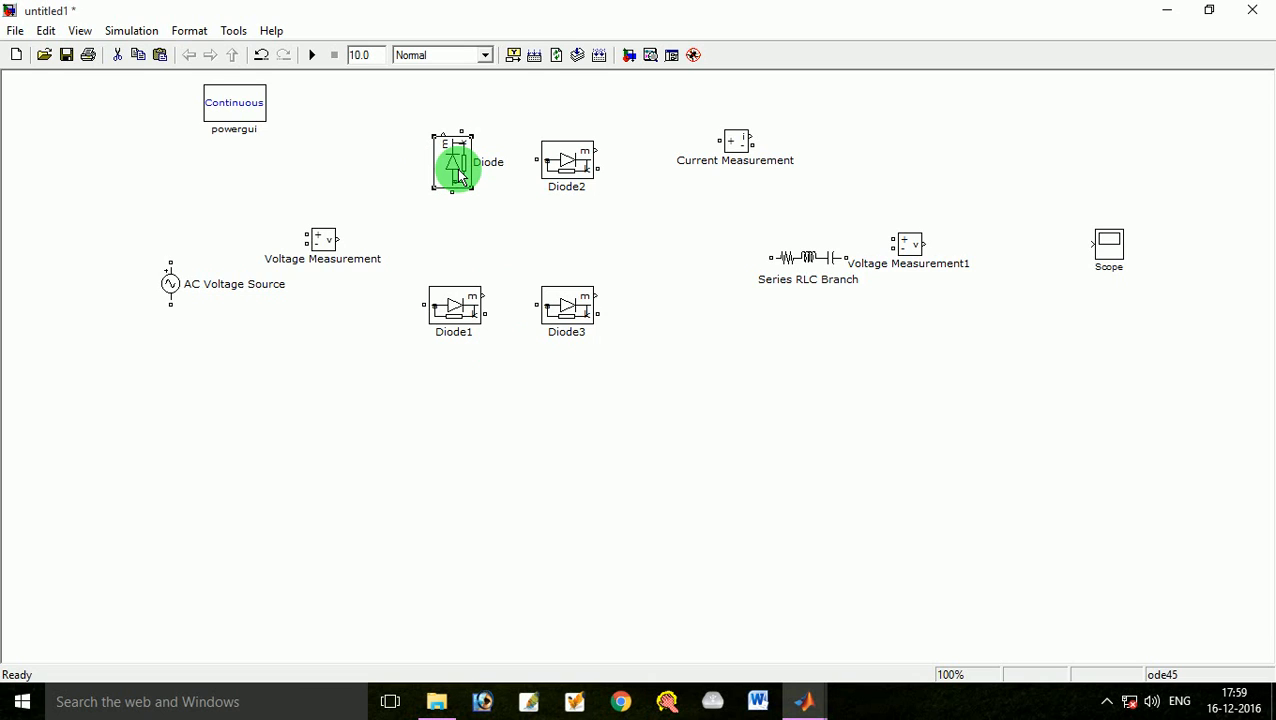
Step: Delete the unrotated Diode1, Diode3 and Diode2 blocks
left_click(460, 312)
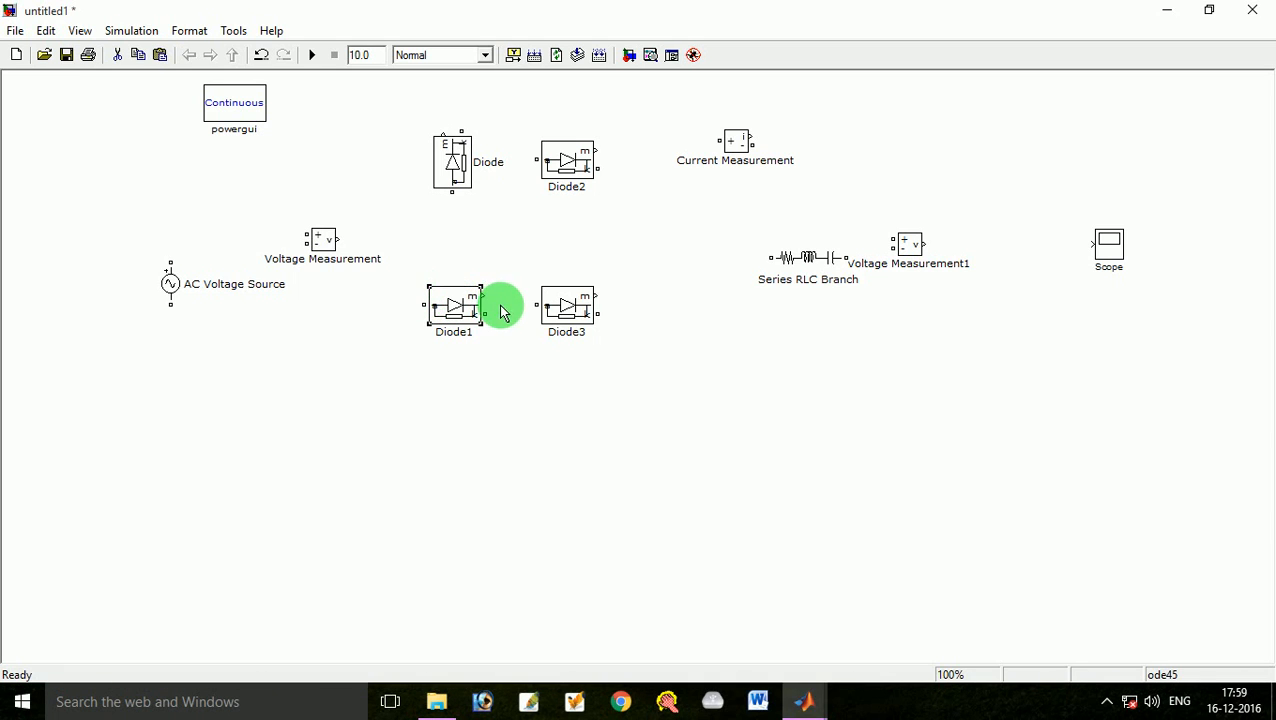
key("Delete")
left_click(552, 311)
key("Delete")
left_click(567, 162)
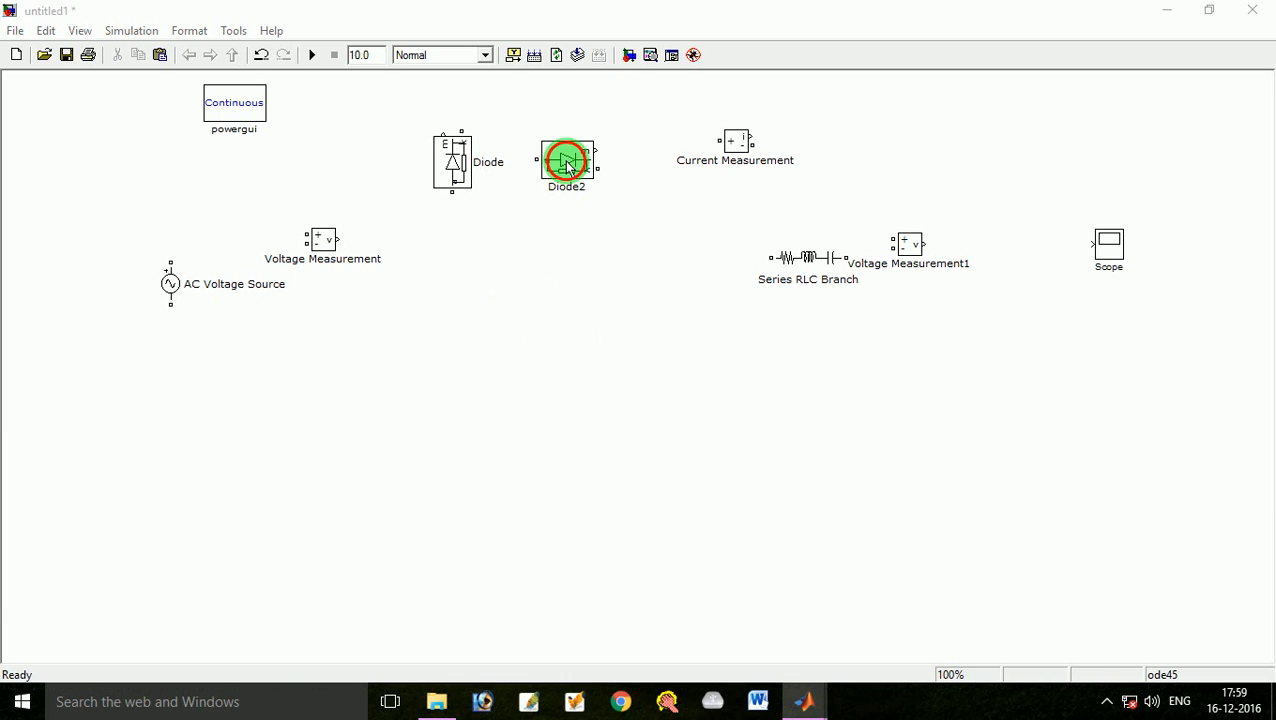
key("Delete")
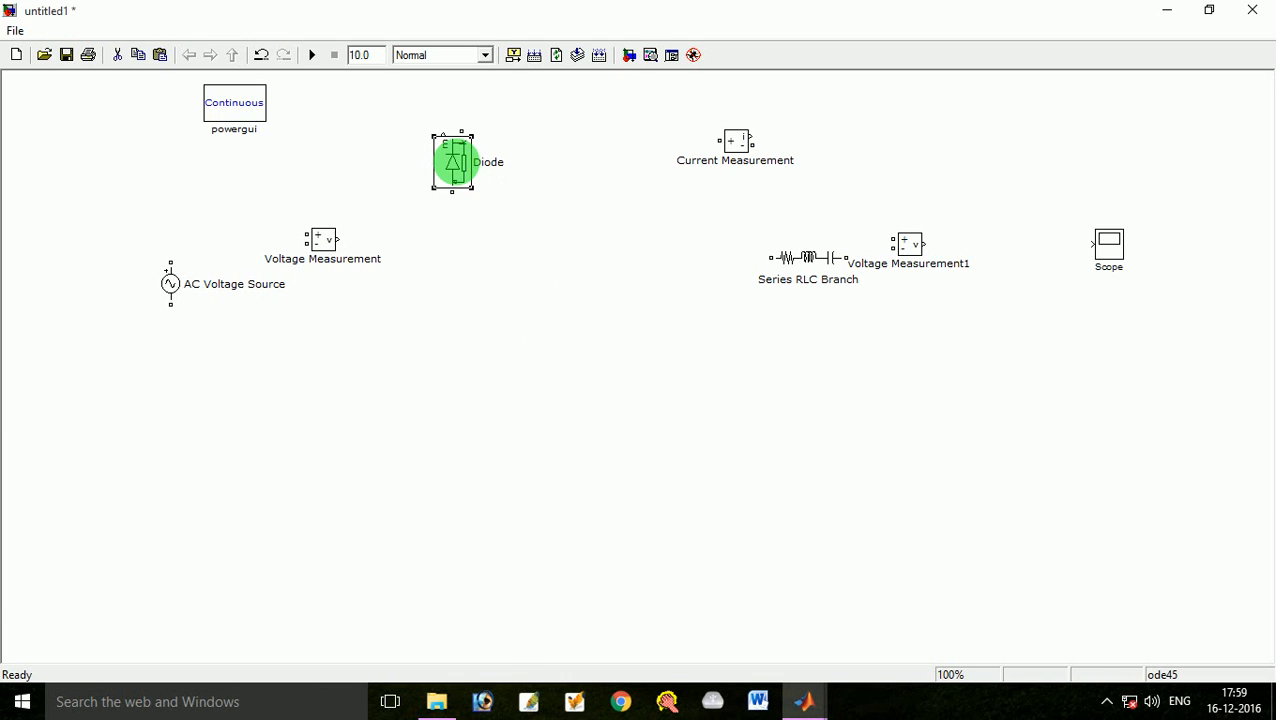
Step: Copy the rotated Diode block and paste three duplicates of it
right_click(457, 166)
left_click(503, 178)
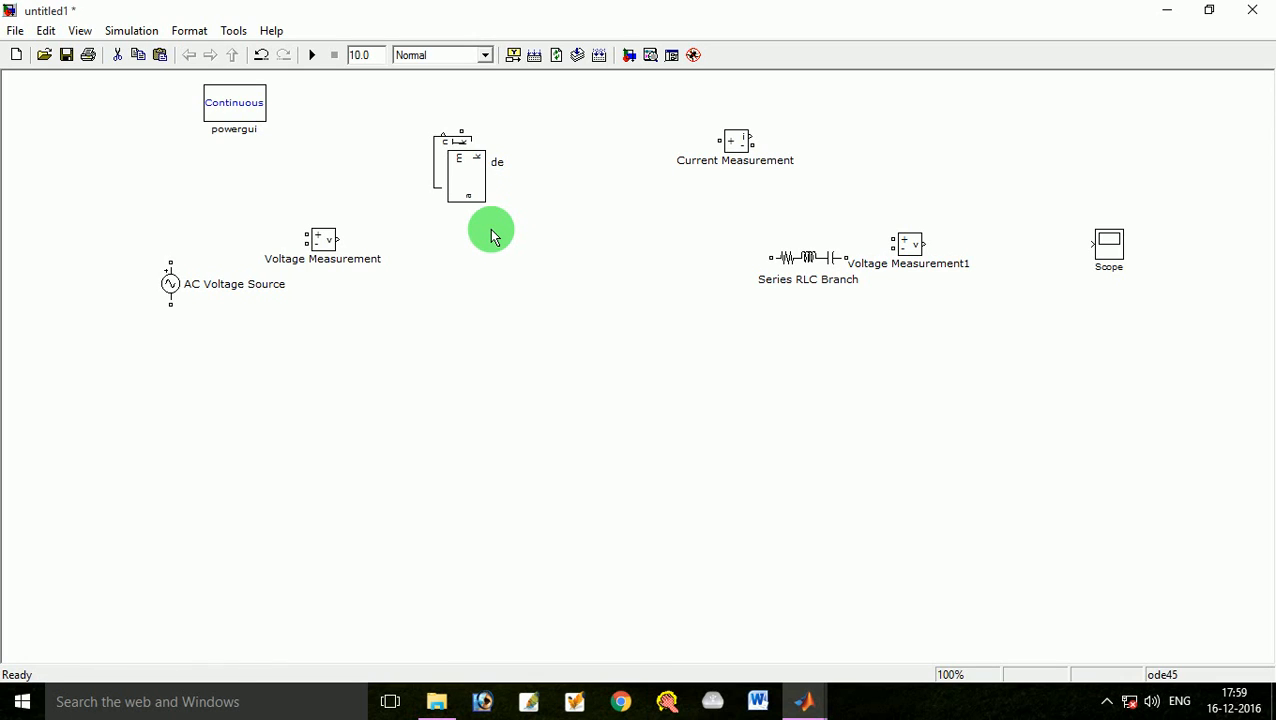
key("ctrl+v")
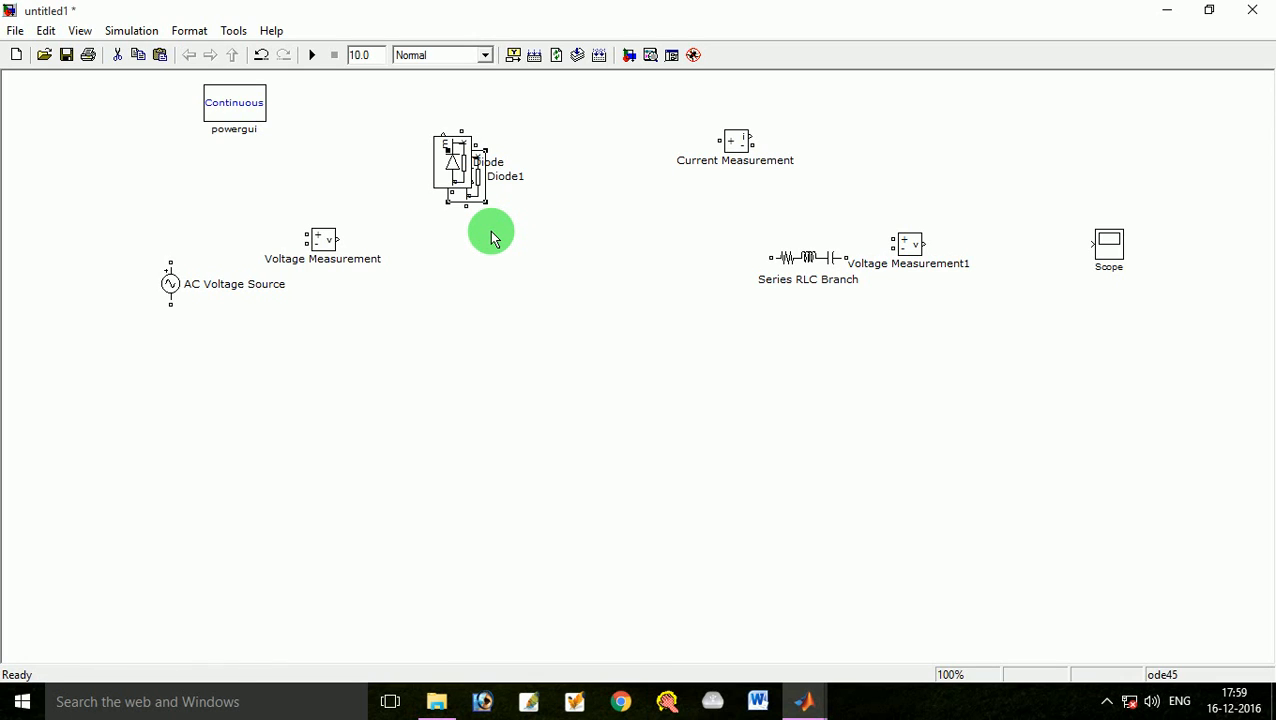
key("ctrl+v")
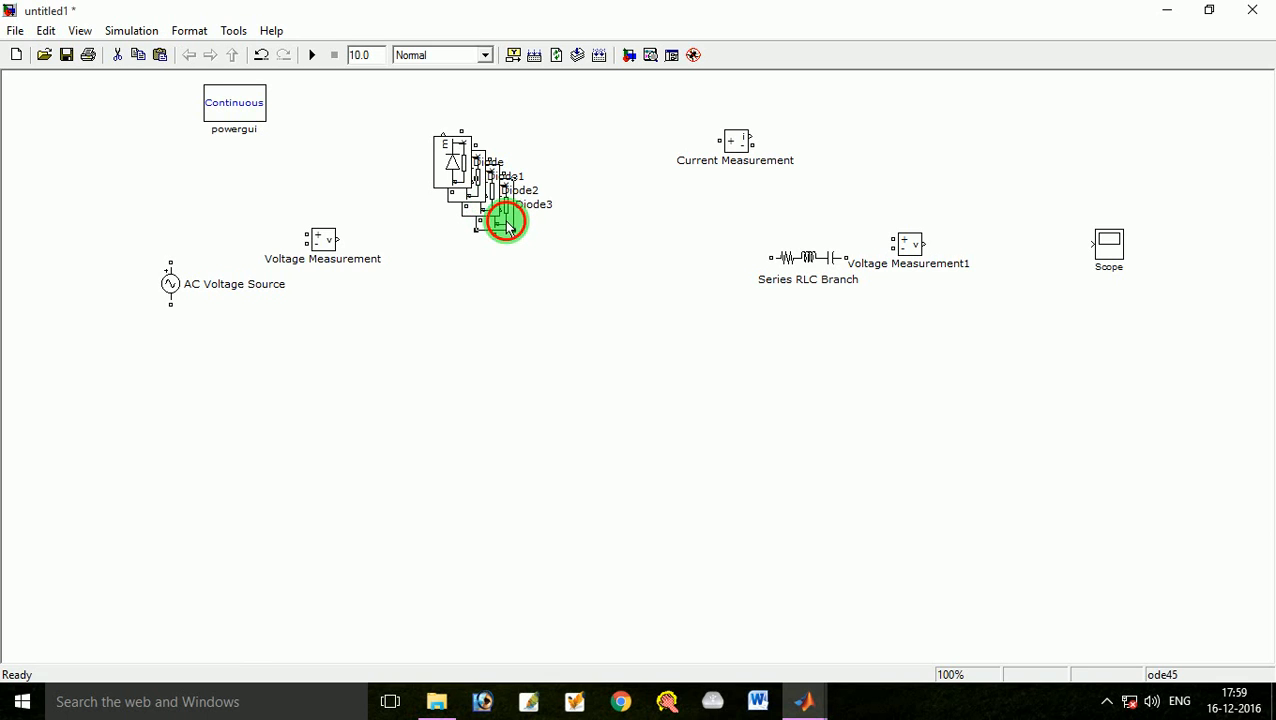
key("ctrl+v")
Step: Arrange the upright diodes in two rows, with Diode1 below Diode, Diode2 beside Diode, and Diode3 directly below Diode2
left_click_drag(490, 205, 448, 266)
left_click_drag(584, 250, 547, 263)
left_click_drag(584, 166, 548, 180)
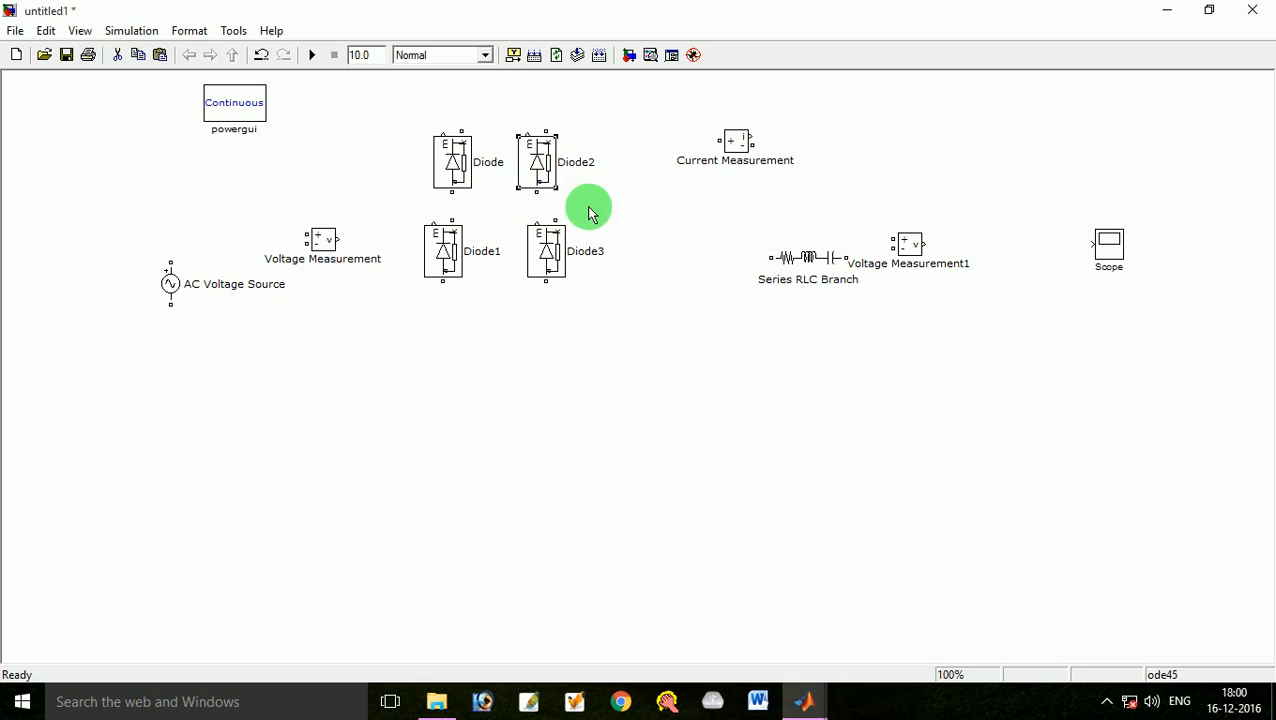
left_click(540, 248)
left_click_drag(537, 253, 528, 253)
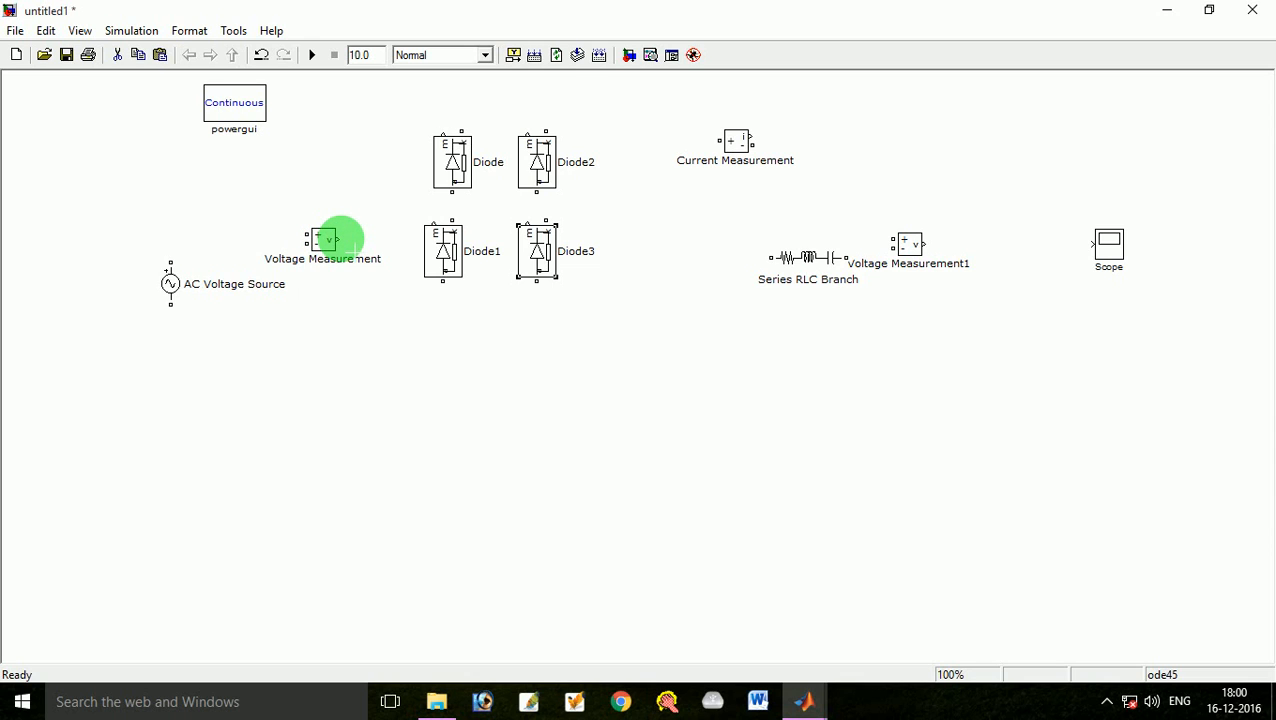
Step: Shift both diode rows down, aligning Diode above Diode1 and Diode2 above Diode3 in two vertical columns
left_click_drag(449, 258, 447, 302)
left_click_drag(538, 276, 541, 299)
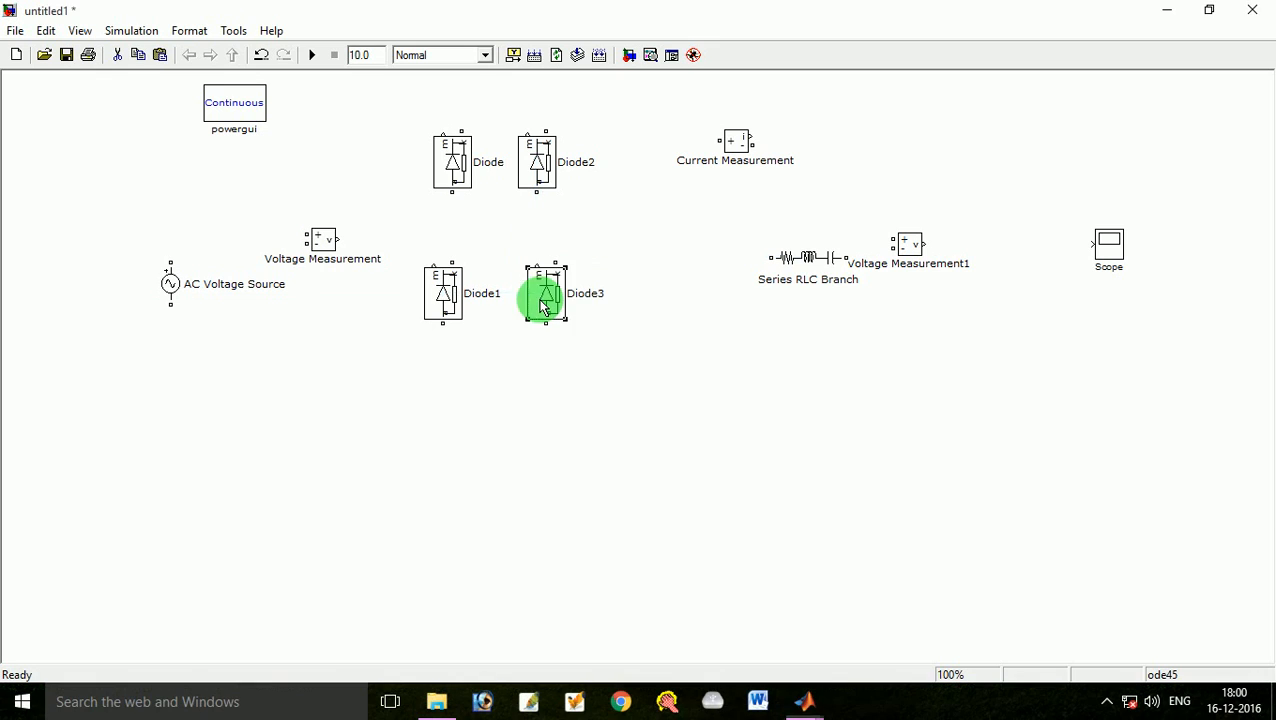
left_click_drag(450, 162, 440, 201)
left_click_drag(540, 157, 537, 199)
left_click_drag(556, 265, 536, 279)
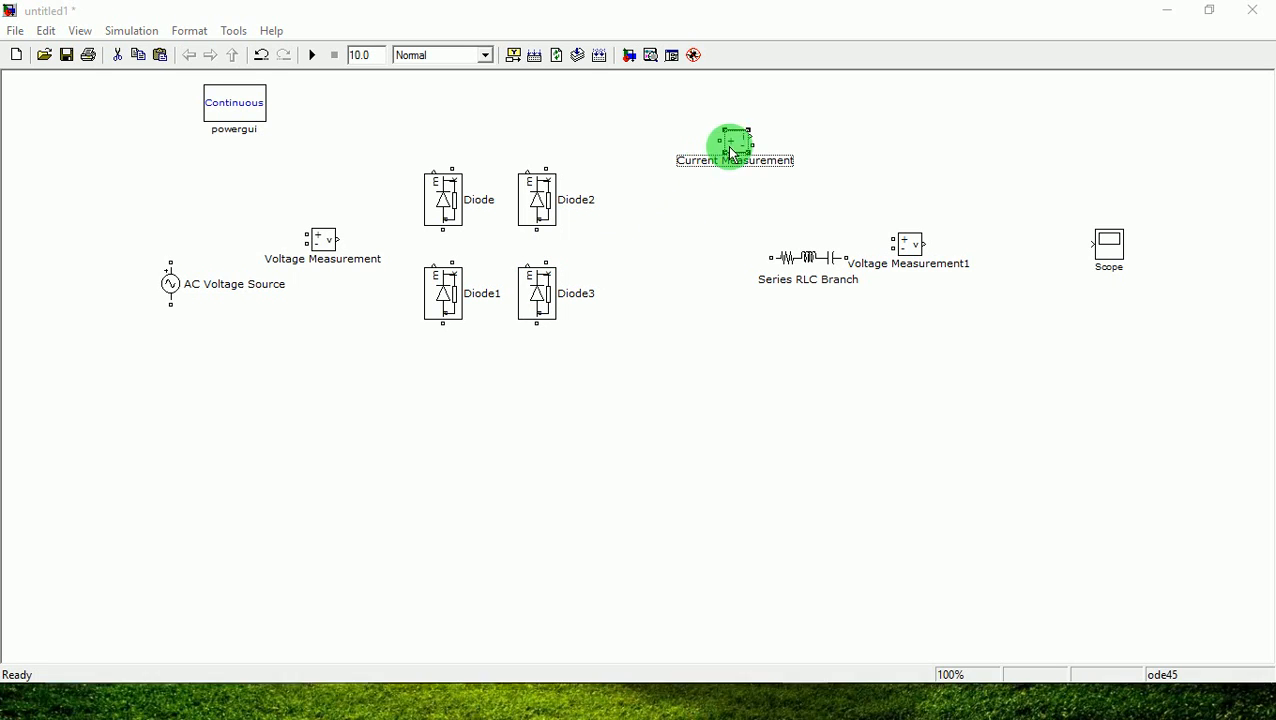
Step: Move the Current Measurement block down and closer to Diode2, above the space before the Series RLC Branch
left_click_drag(732, 143, 683, 185)
Step: Set the Series RLC Branch's branch type to R and rotate the block to stand vertically
left_click(800, 260)
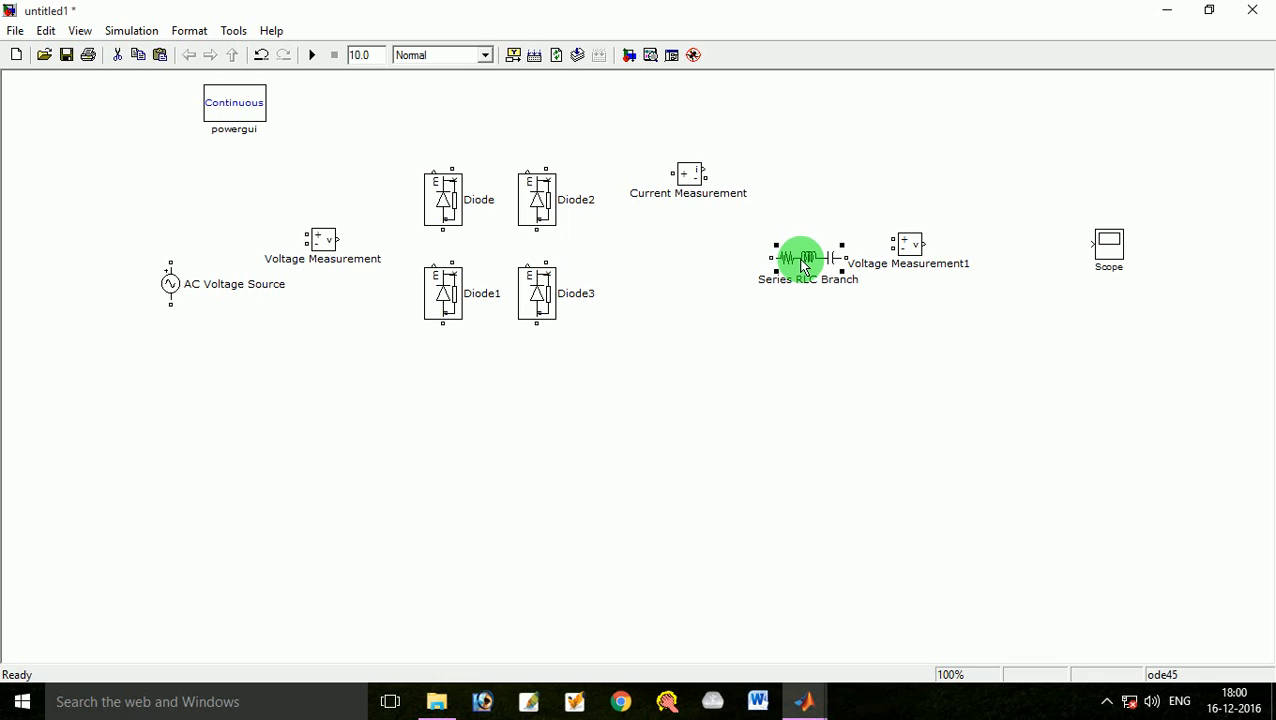
right_click(803, 263)
right_click(803, 263)
double_click(805, 258)
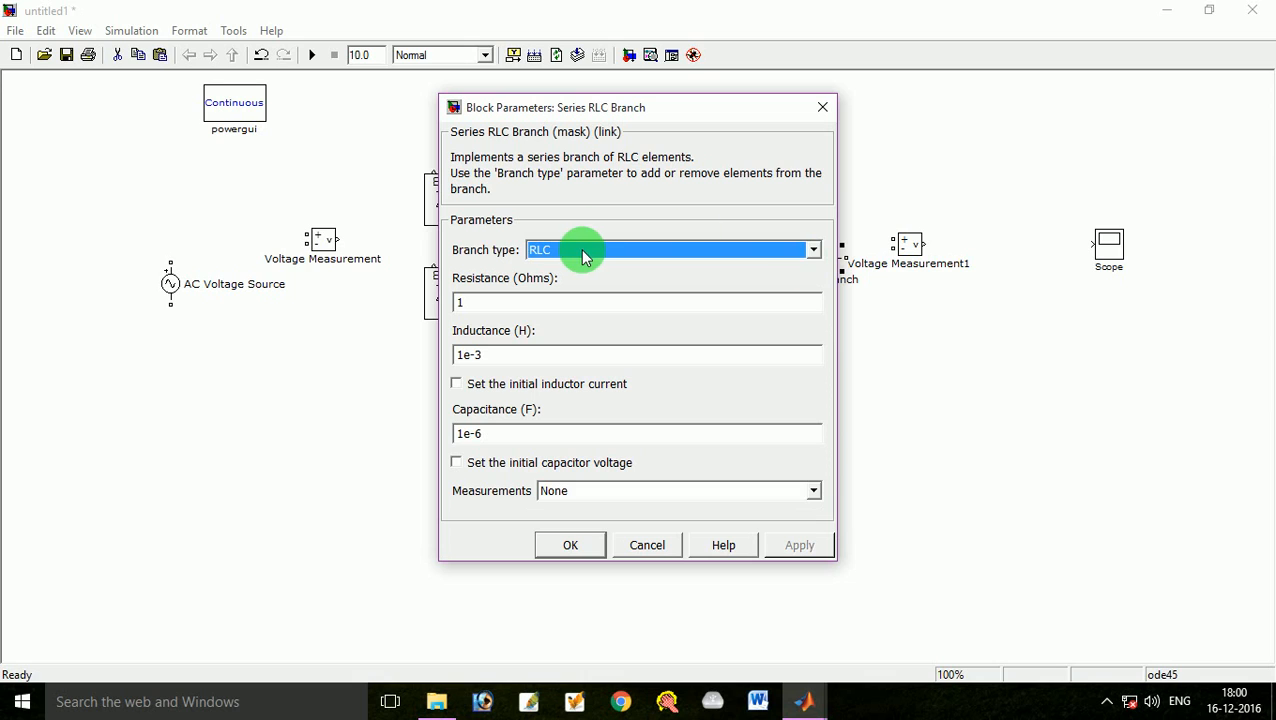
left_click(583, 252)
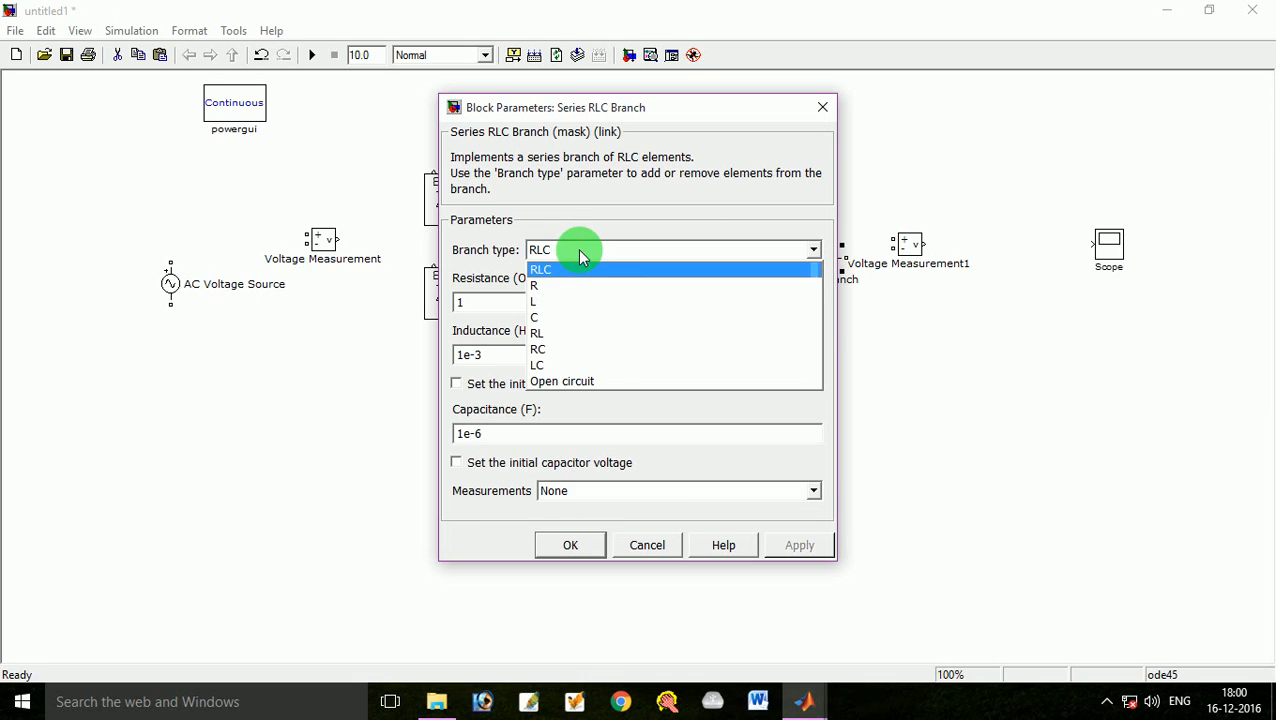
left_click(545, 288)
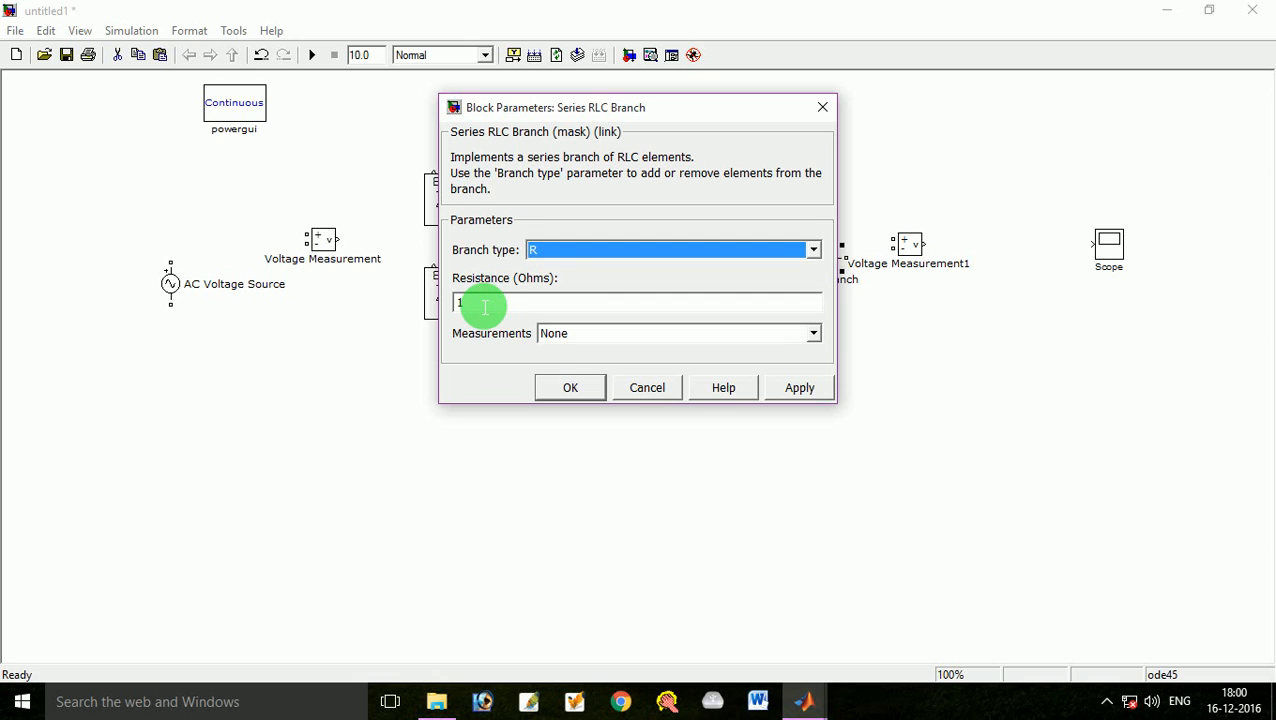
left_click(799, 390)
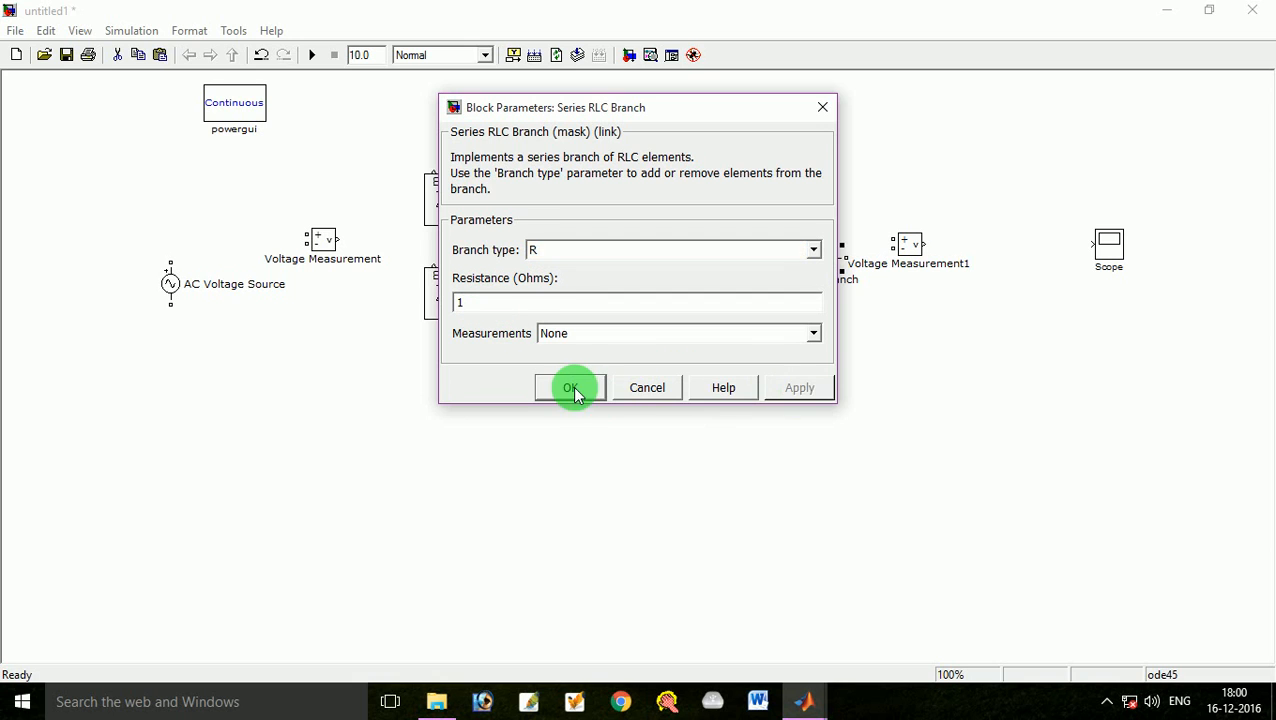
left_click(571, 389)
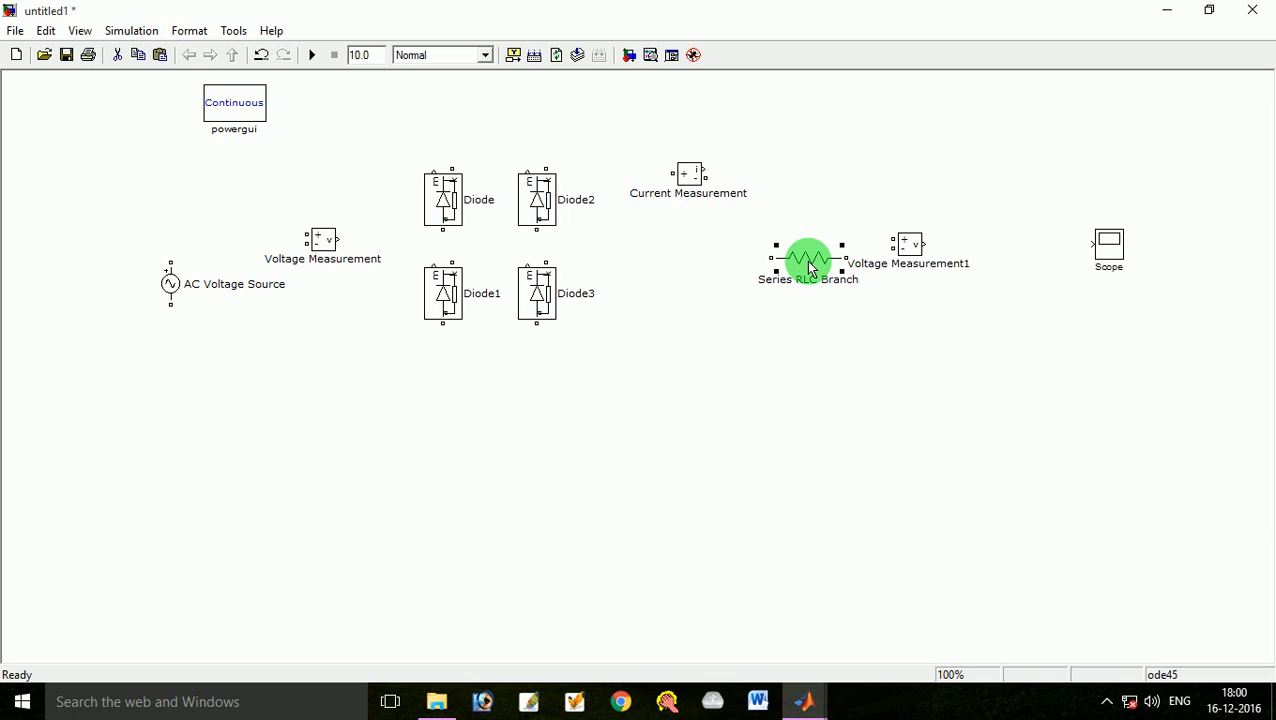
key("ctrl+r")
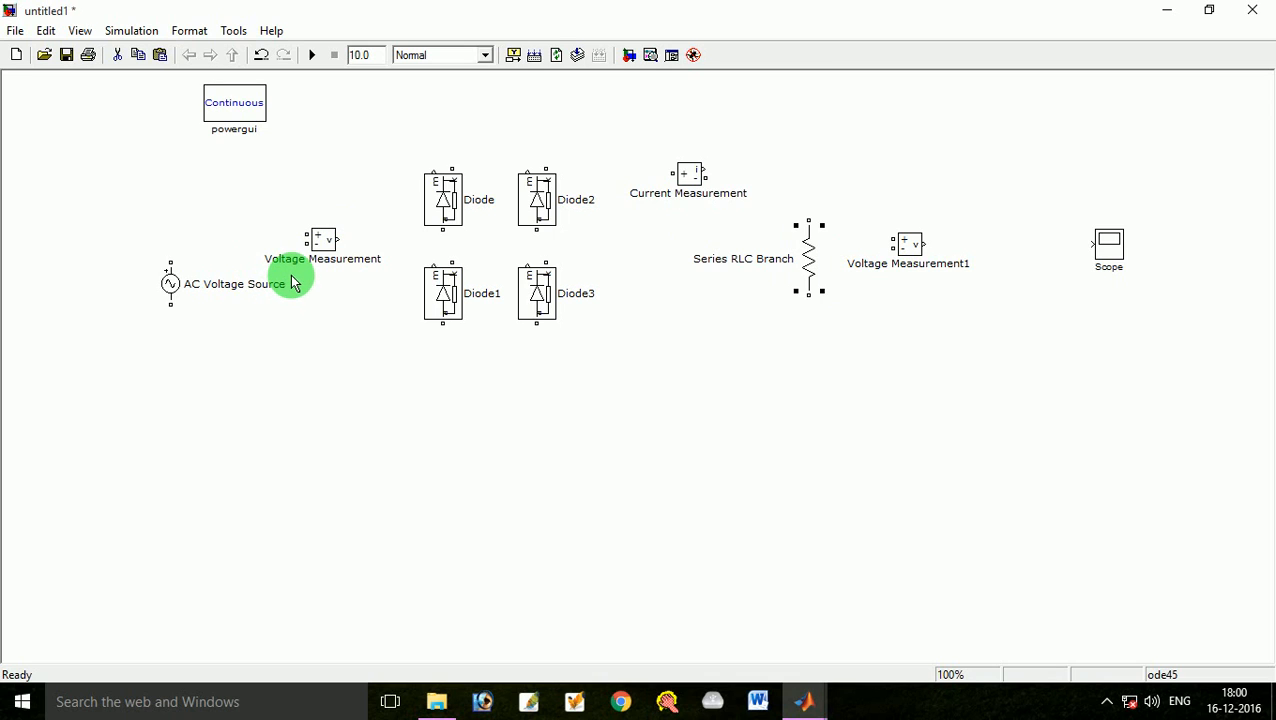
Step: Rename the two upper diodes, Diode as D1 and Diode2 as D2
left_click(490, 205)
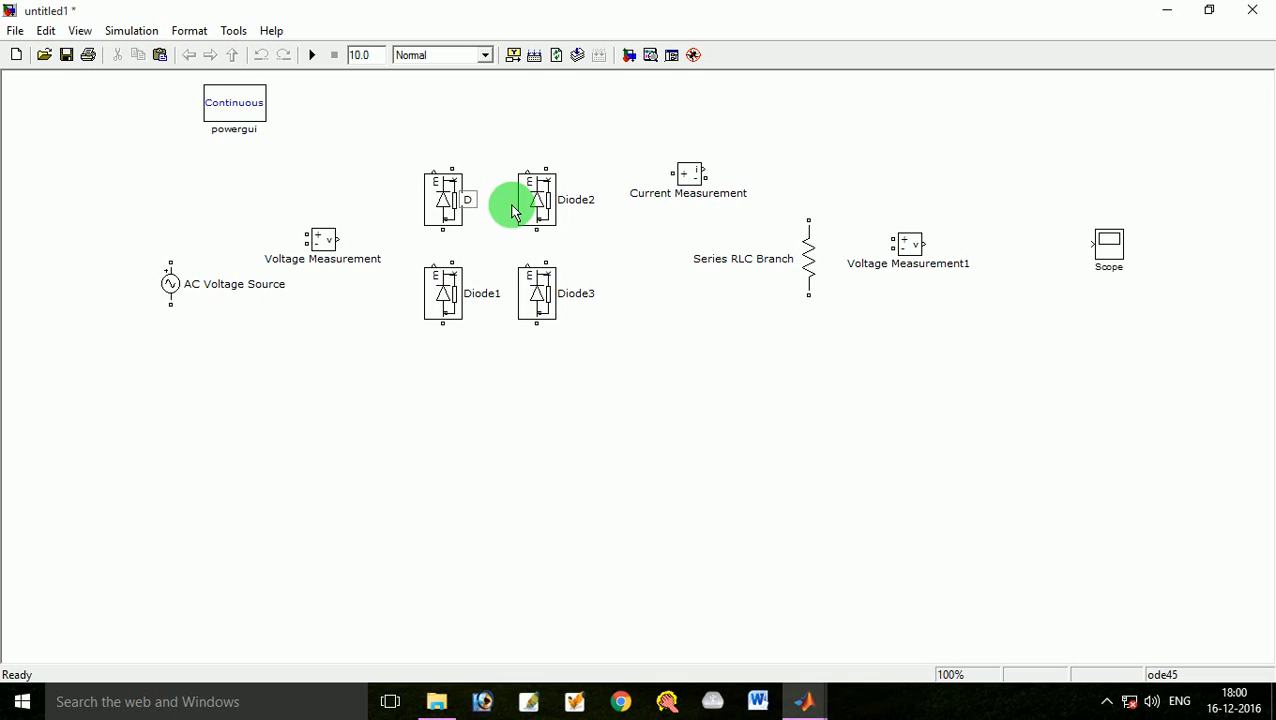
type("1")
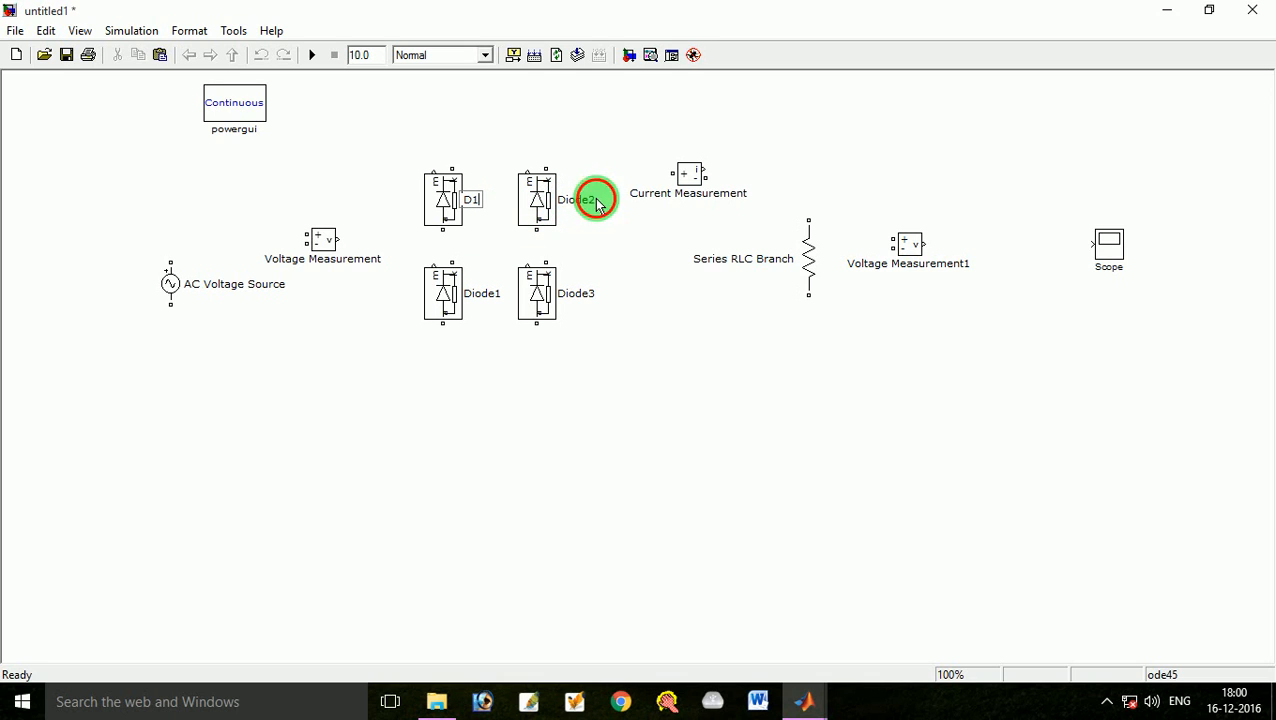
left_click(592, 203)
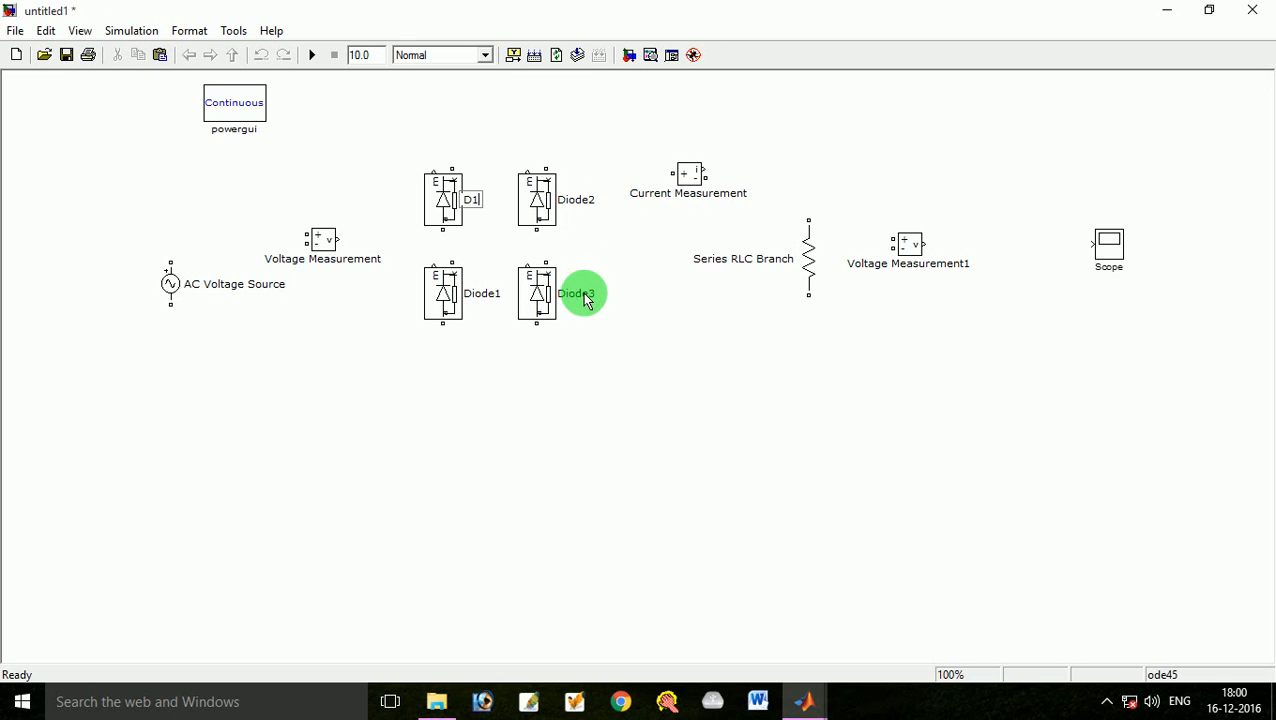
left_click(590, 201)
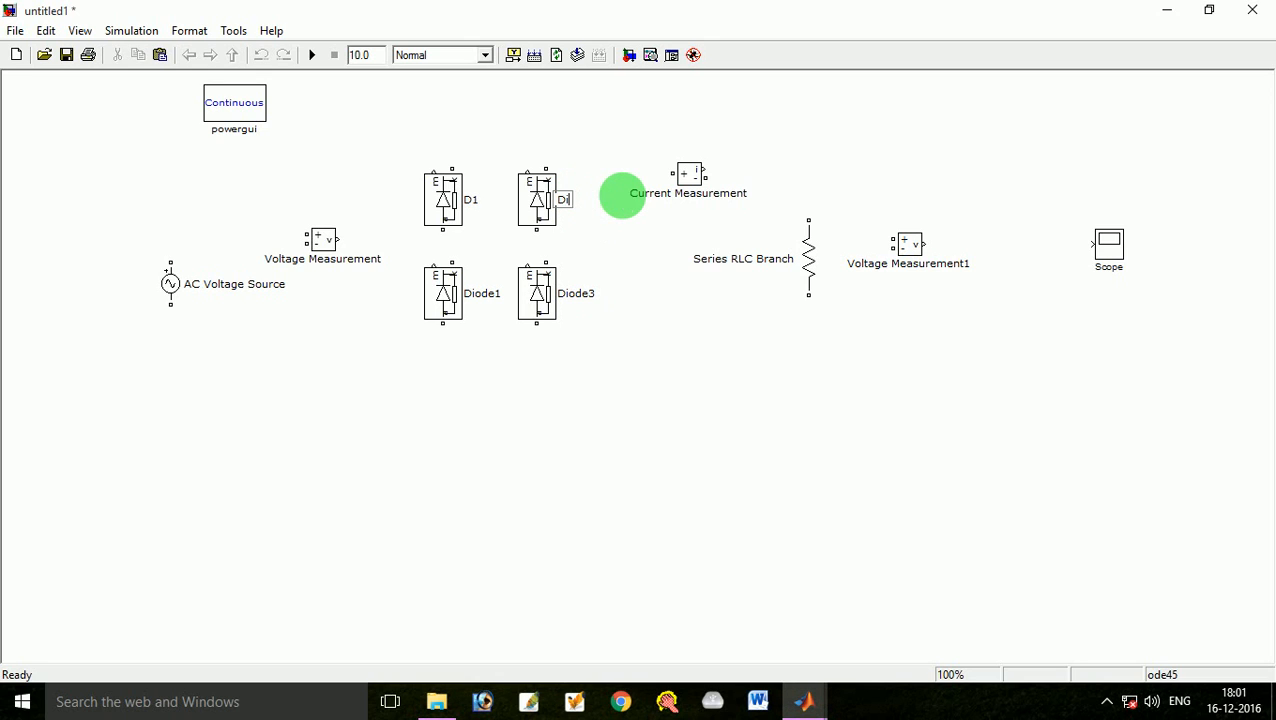
key("BackSpace")
key("BackSpace")
type("d")
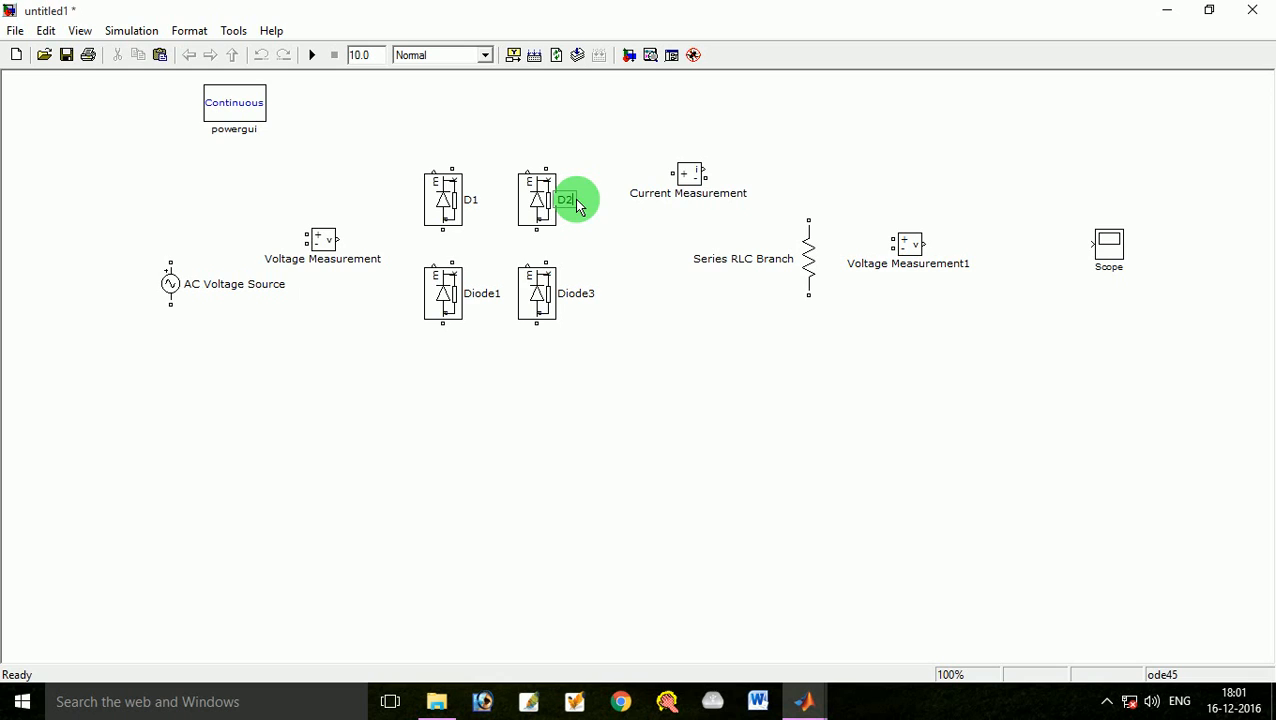
Step: Rename the two lower diodes, Diode1 as D4 and Diode3 as D3
left_click(487, 293)
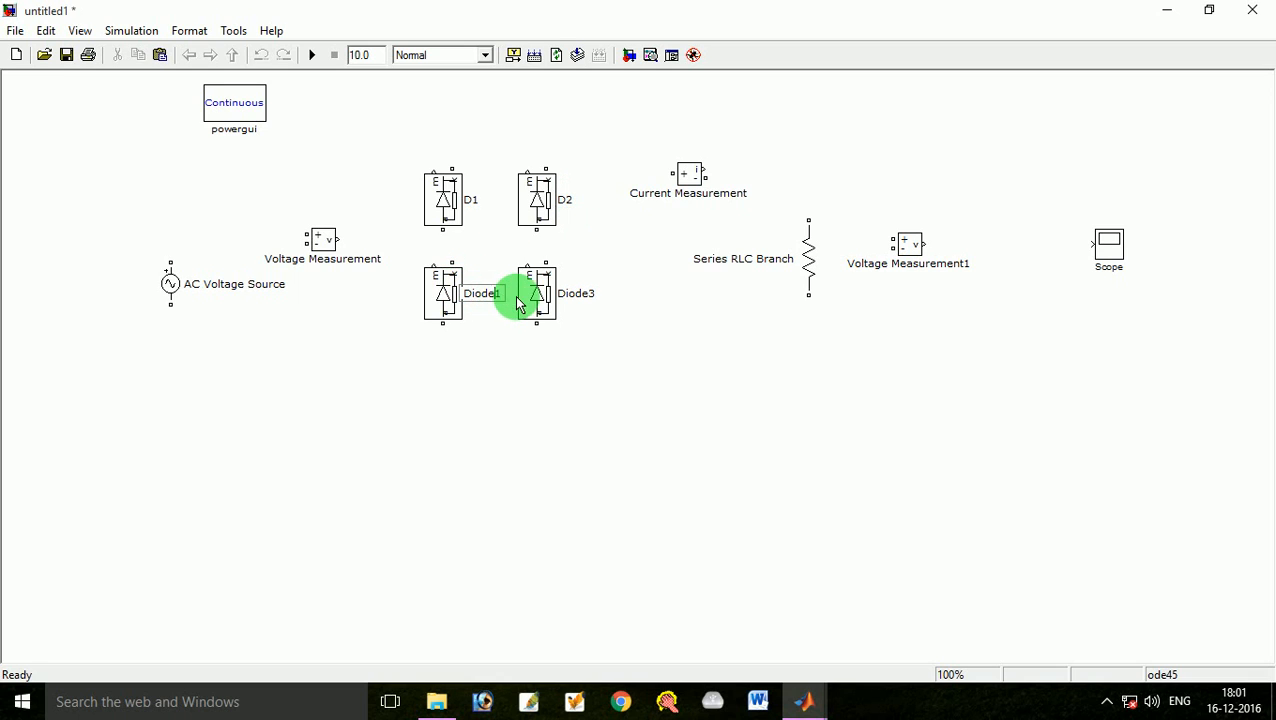
key("BackSpace")
key("BackSpace")
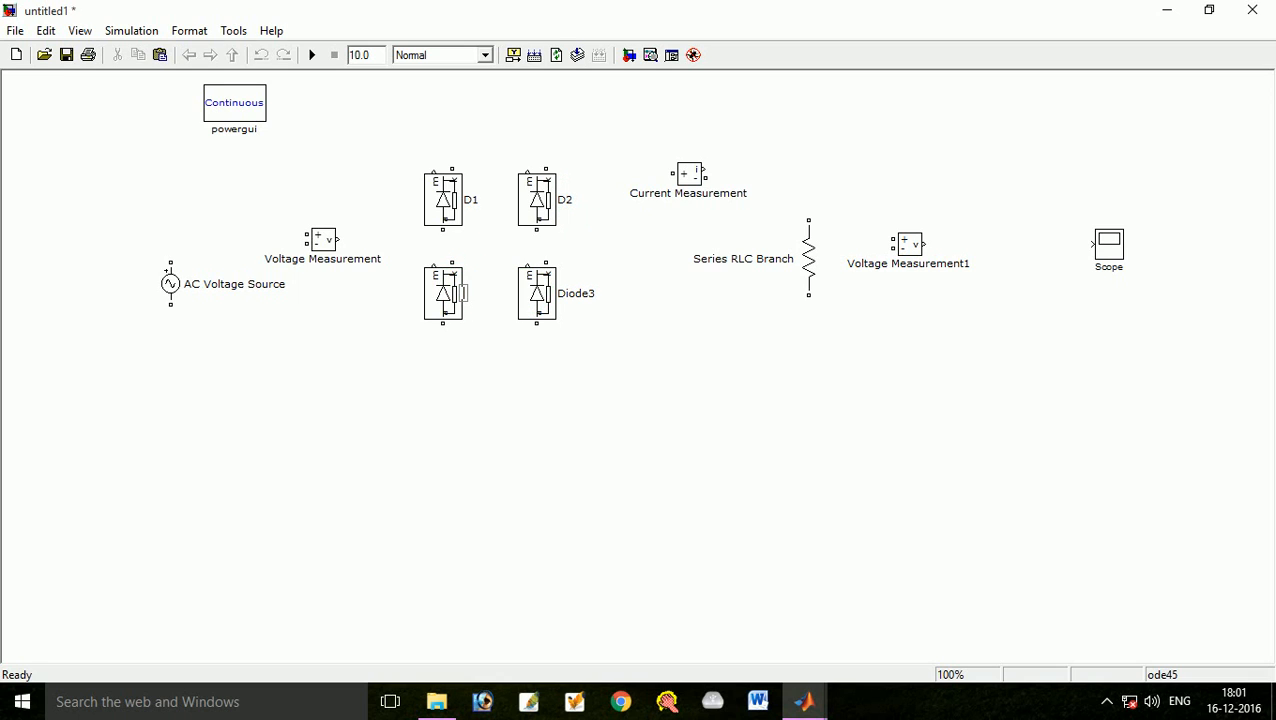
type("D4")
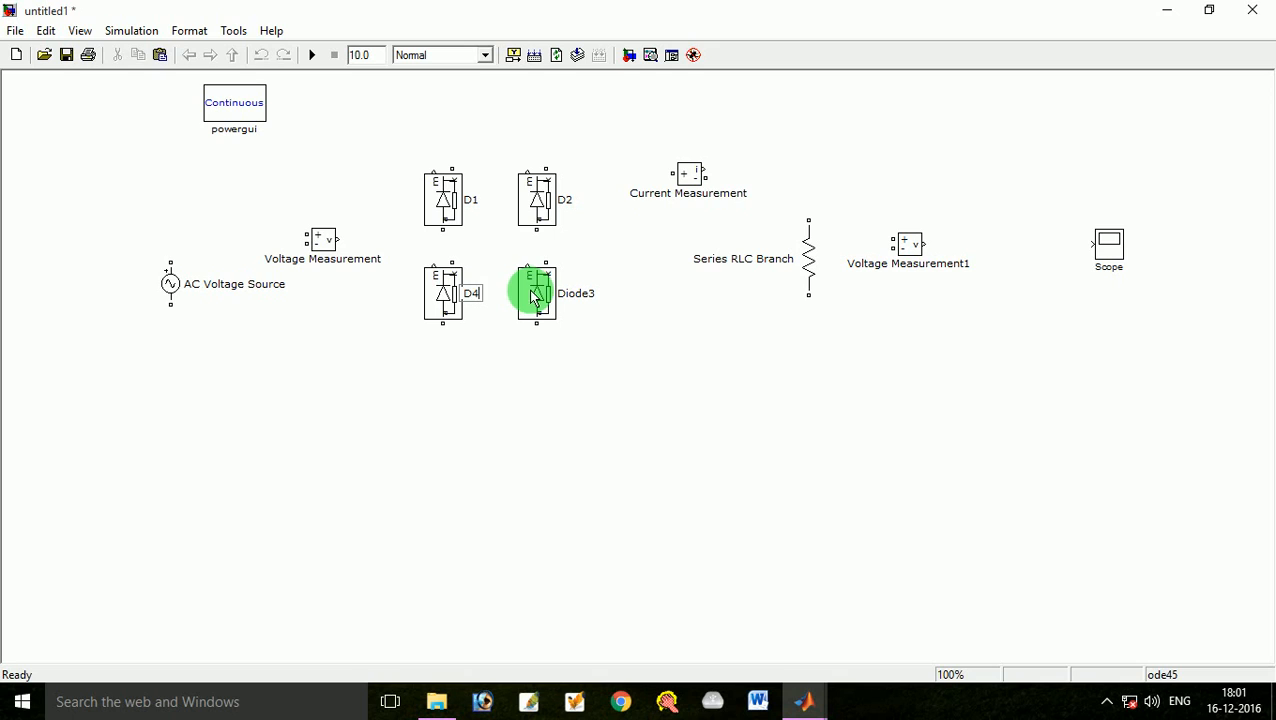
left_click(578, 293)
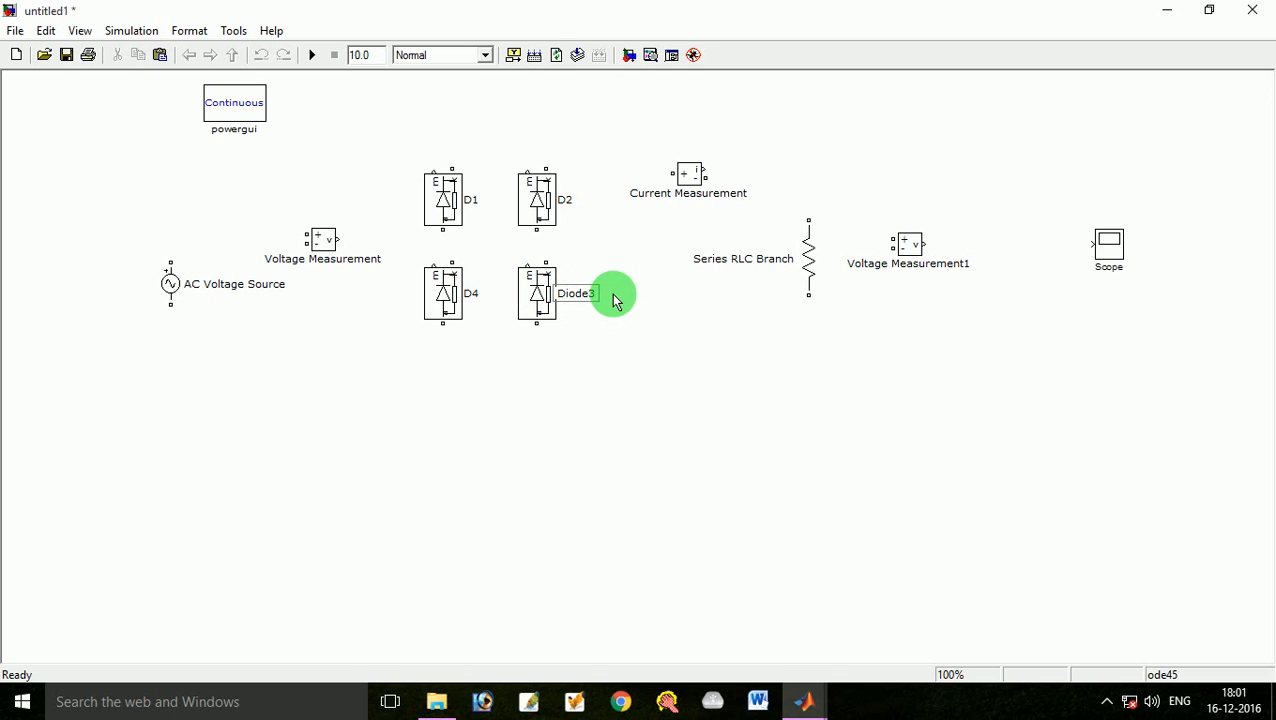
key("BackSpace")
key("BackSpace")
key("BackSpace")
key("BackSpace")
key("BackSpace")
type("D")
left_click(584, 376)
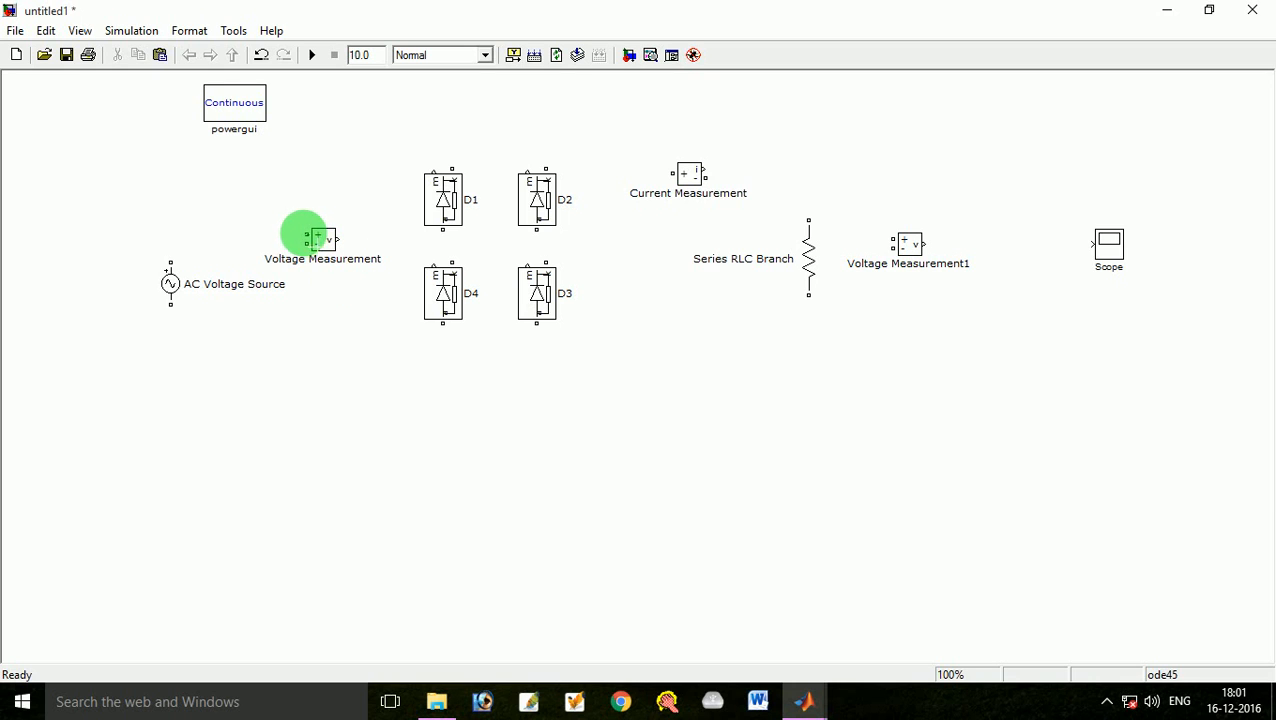
Step: Wire the Voltage Measurement block's positive input to the AC Voltage Source's positive terminal, routing the line above the source
left_click_drag(305, 234, 288, 224)
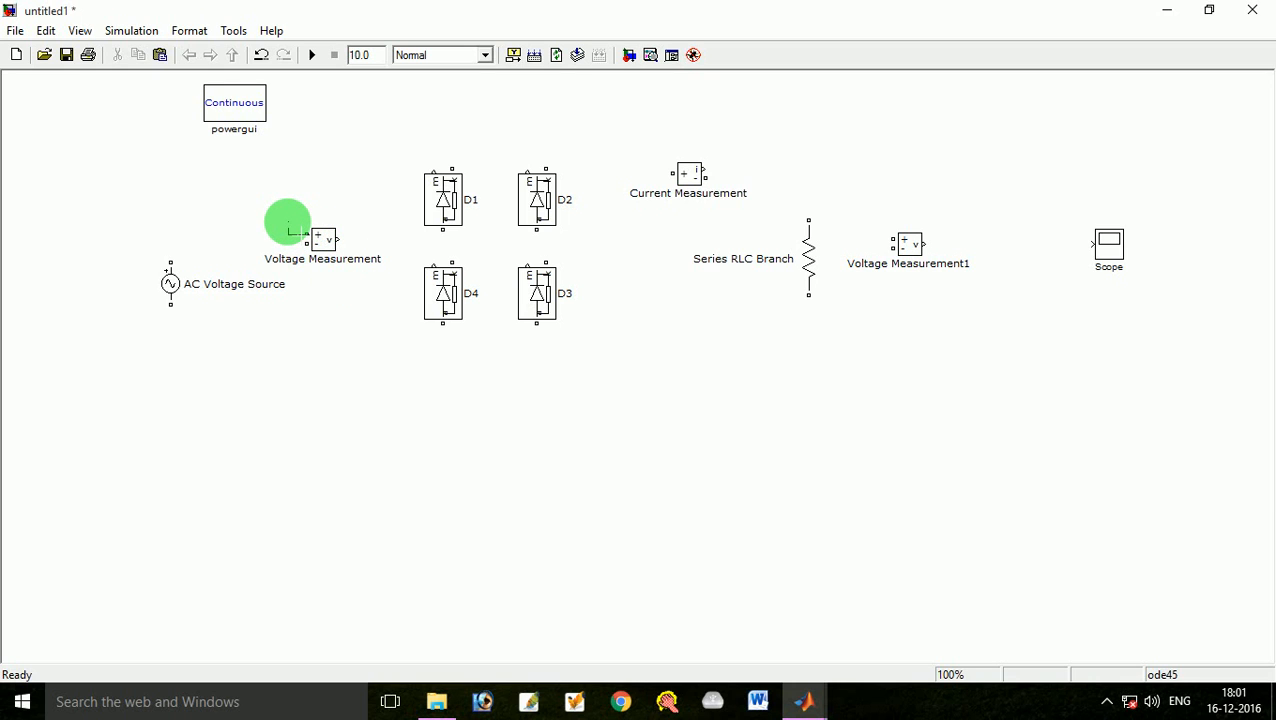
mouse_move(288, 222)
left_mouse_down()
mouse_move(288, 143)
mouse_move(231, 159)
mouse_move(285, 161)
mouse_move(208, 162)
mouse_move(172, 231)
mouse_move(200, 160)
mouse_move(171, 213)
mouse_move(160, 158)
mouse_move(171, 163)
mouse_move(157, 159)
mouse_move(171, 263)
left_mouse_up()
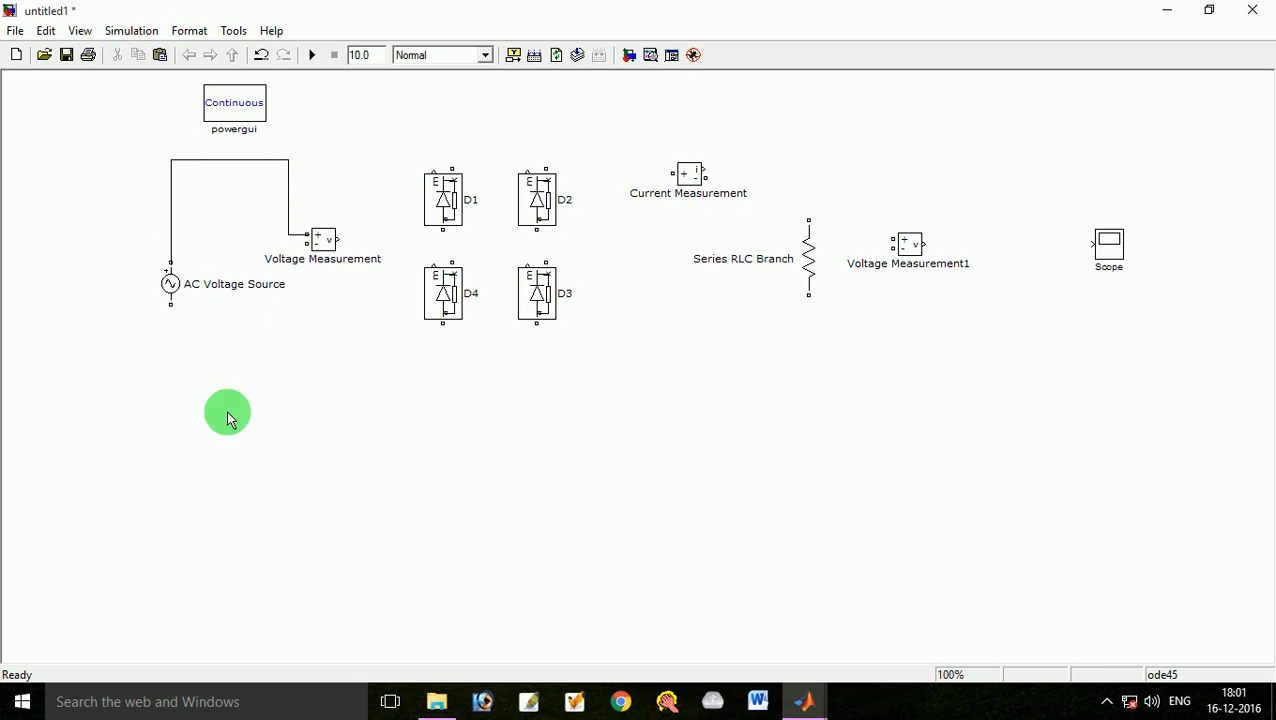
mouse_move(303, 244)
left_mouse_down()
mouse_move(273, 273)
mouse_move(276, 302)
mouse_move(297, 309)
left_mouse_up()
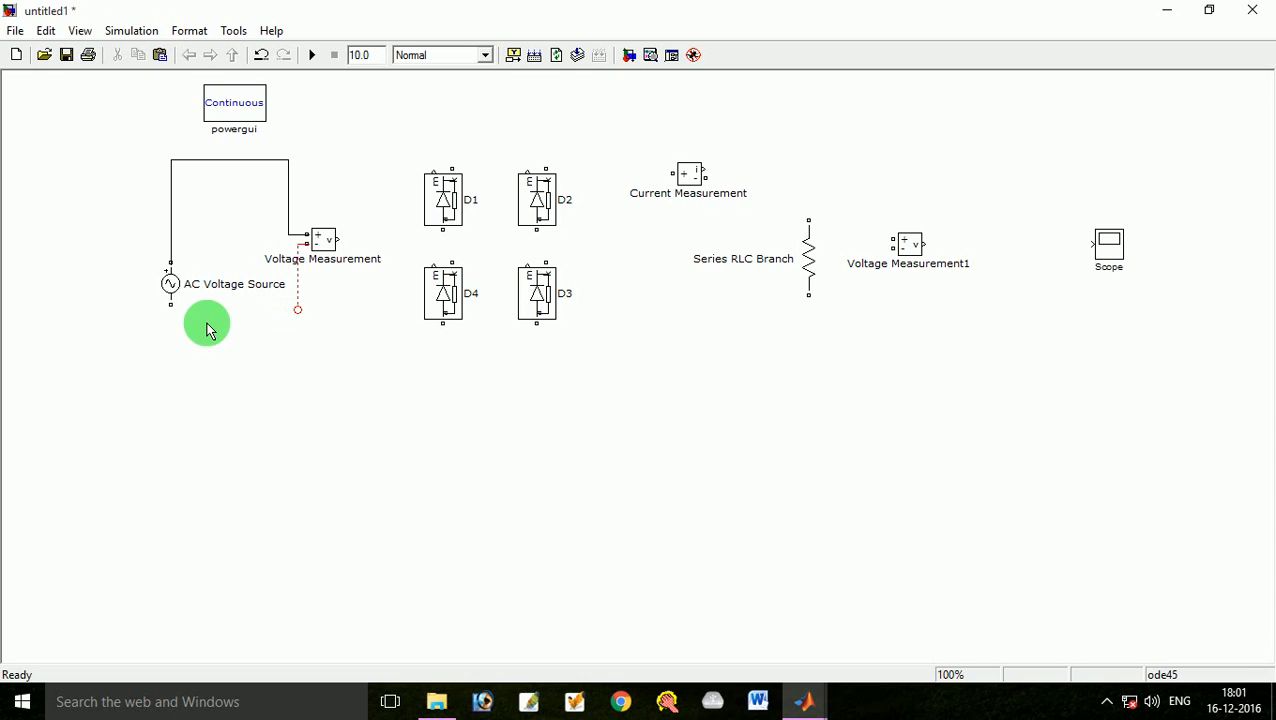
mouse_move(170, 306)
left_mouse_down()
mouse_move(172, 341)
mouse_move(191, 356)
mouse_move(295, 373)
mouse_move(298, 310)
left_mouse_up()
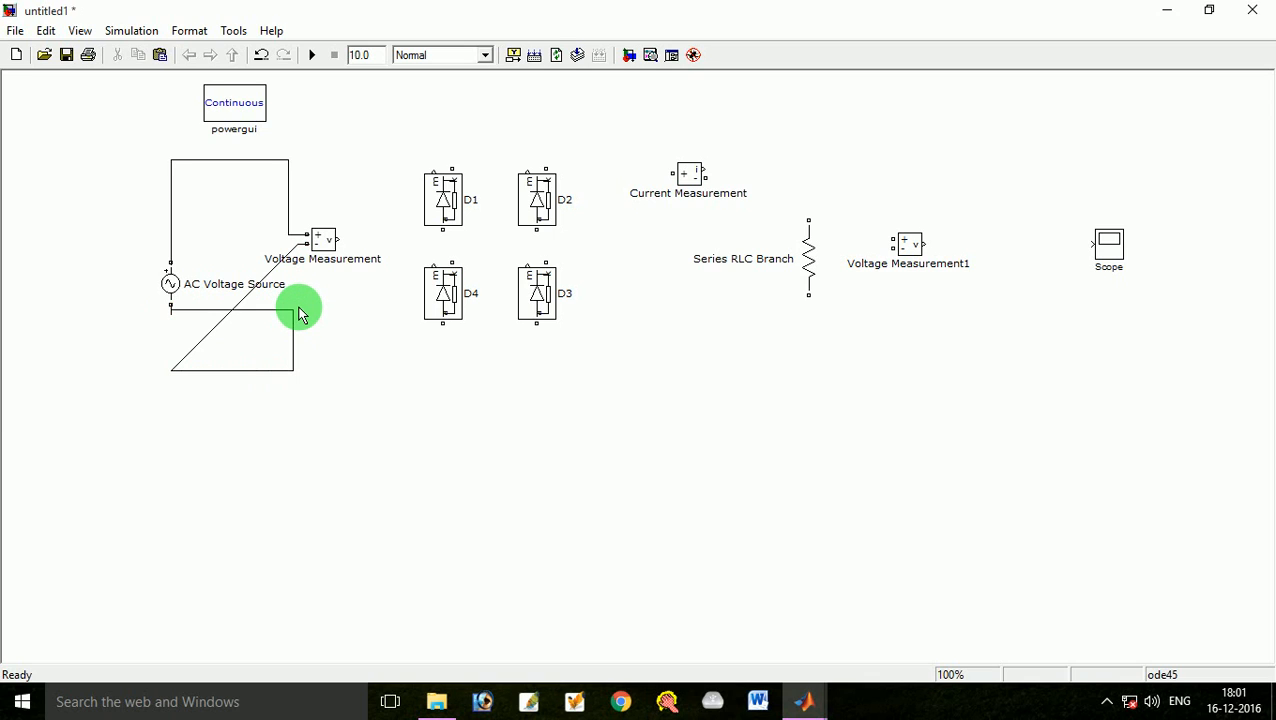
key("ctrl+z")
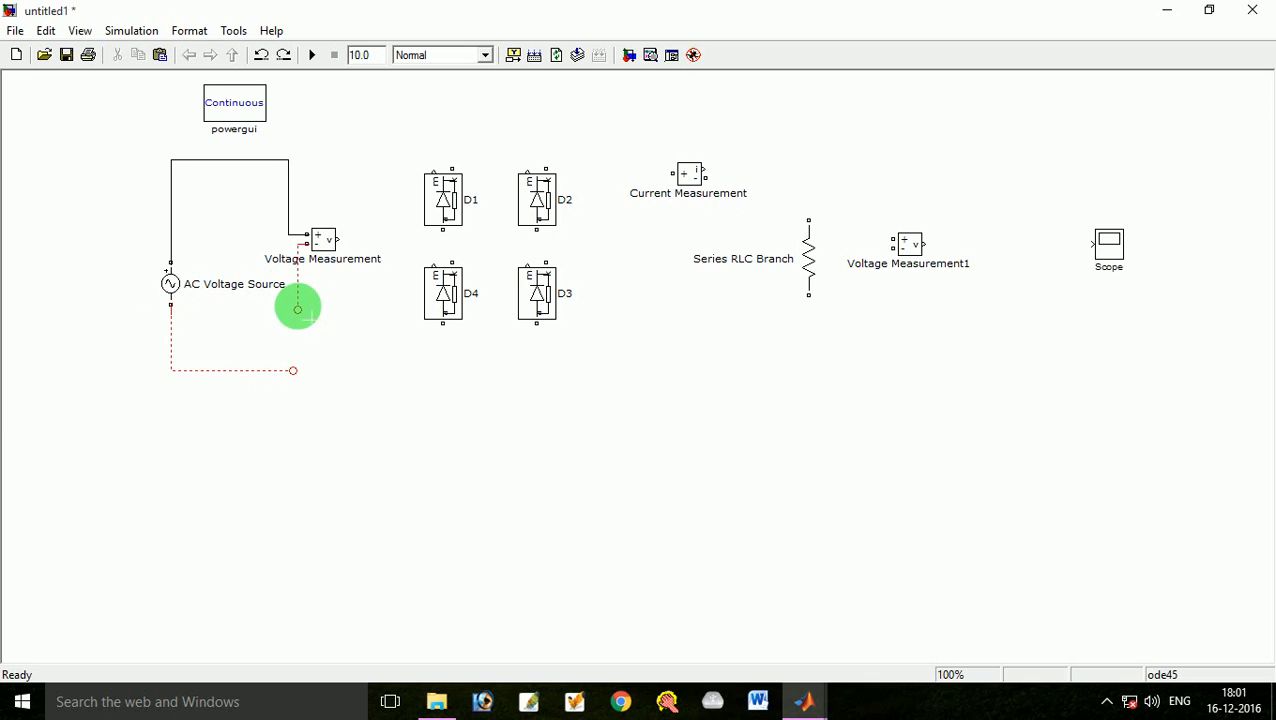
left_click_drag(297, 310, 299, 371)
left_click(263, 314)
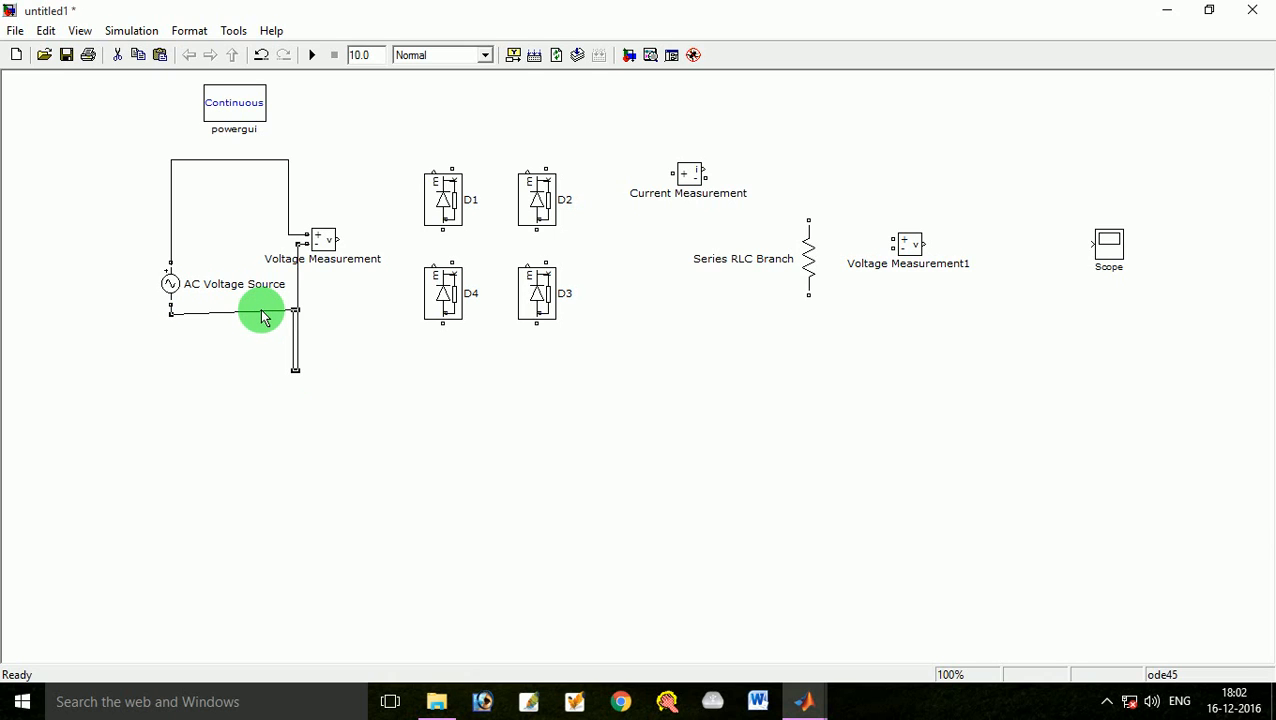
key("Delete")
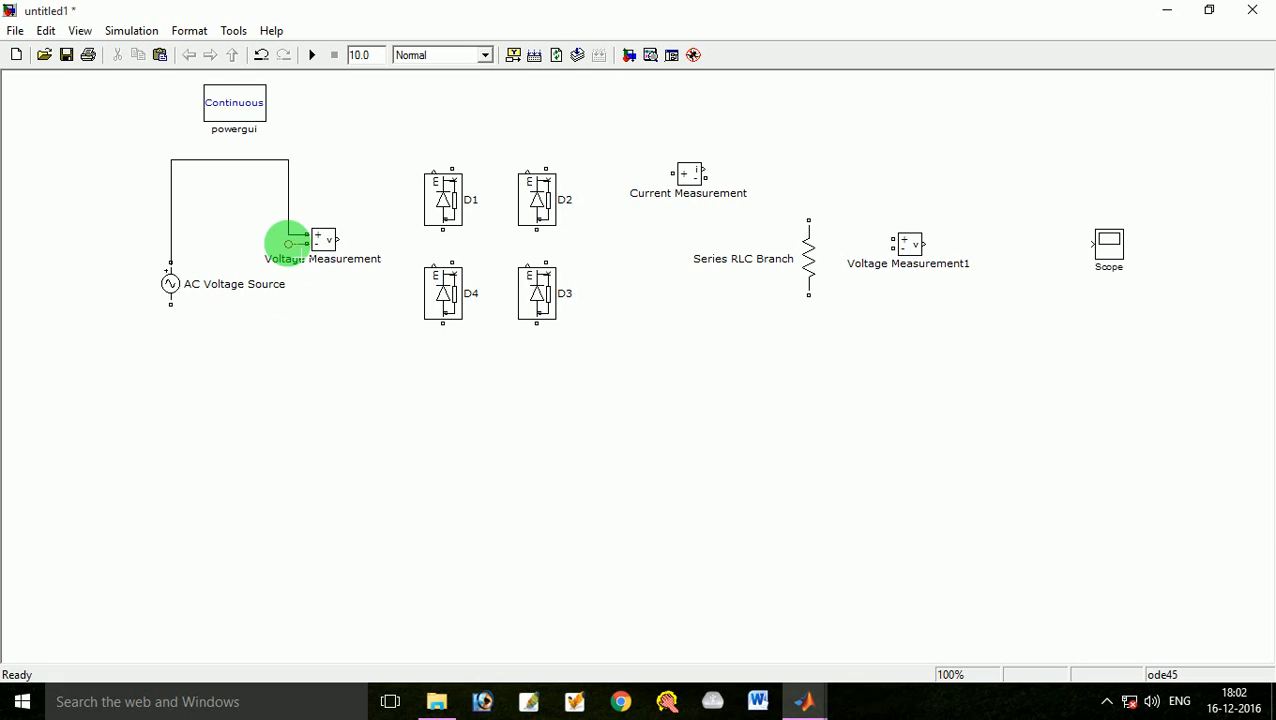
Step: Wire the Voltage Measurement block's negative input to the AC Voltage Source's lower terminal, routing the line beneath the source
left_click_drag(288, 245, 171, 305)
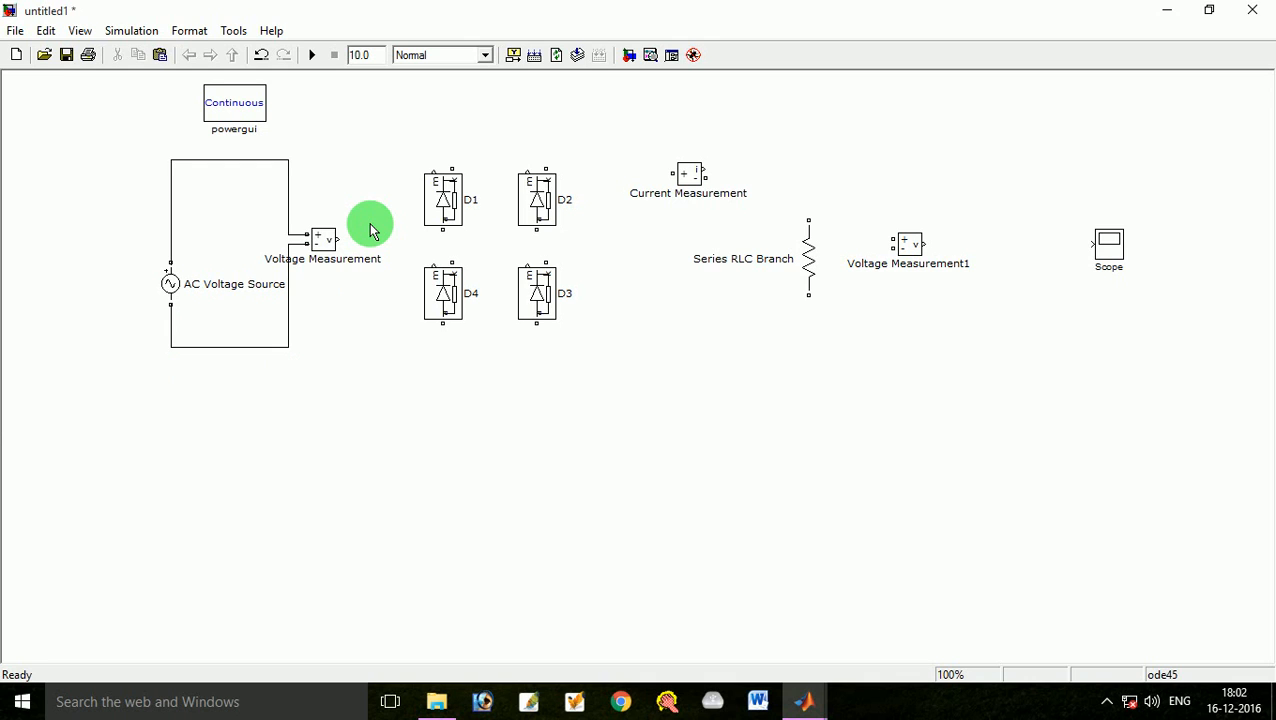
Step: Set the Scope's number of axes to 3 in its parameters and close the scope display
right_click(1111, 250)
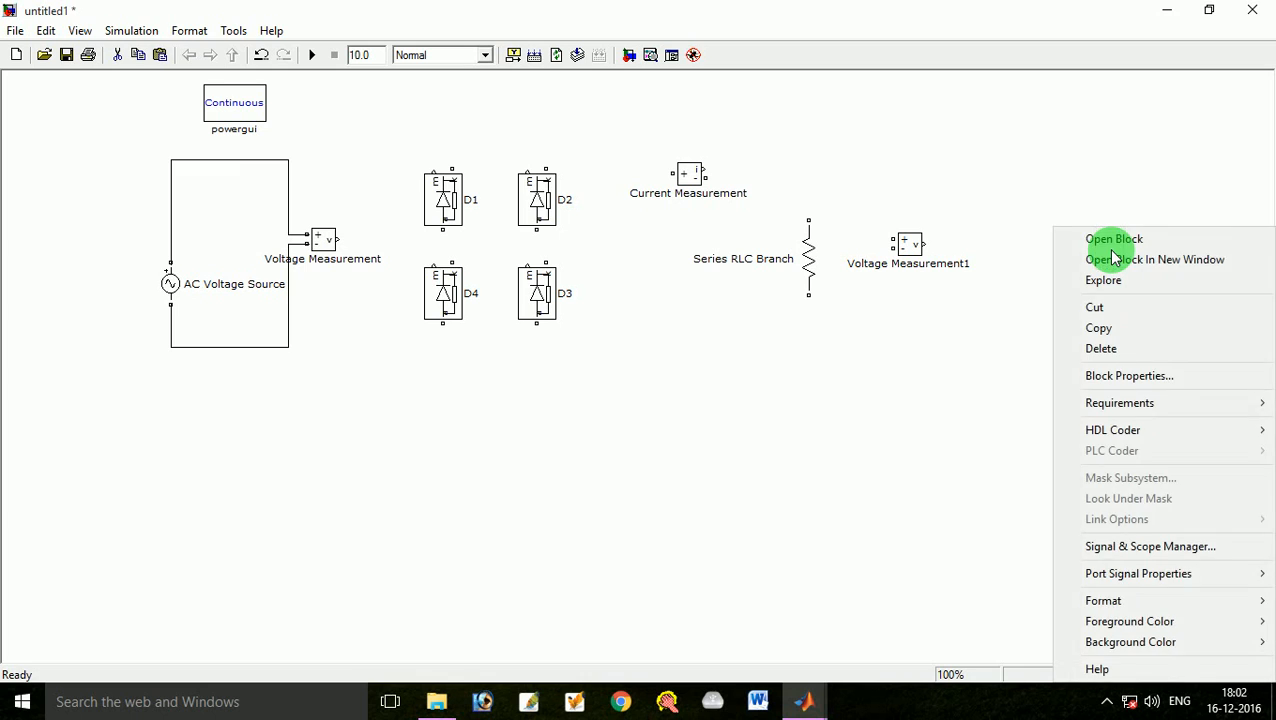
left_click(1008, 267)
double_click(1105, 246)
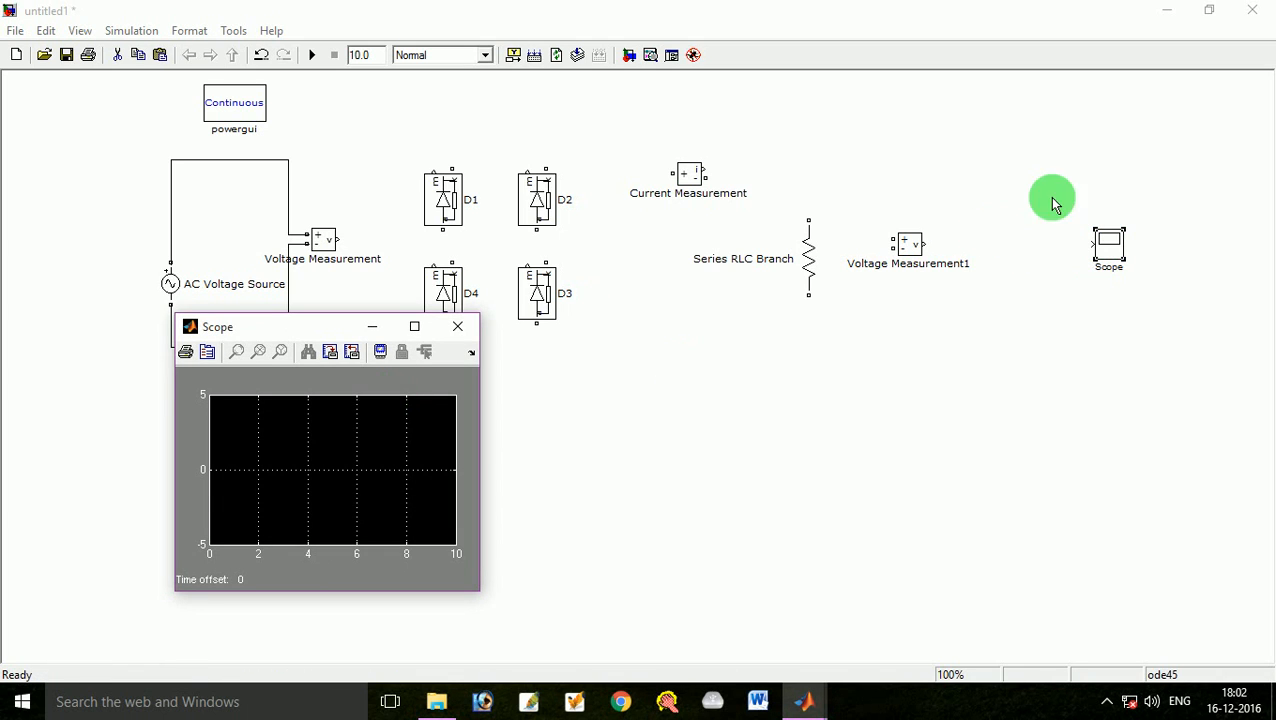
left_click(208, 353)
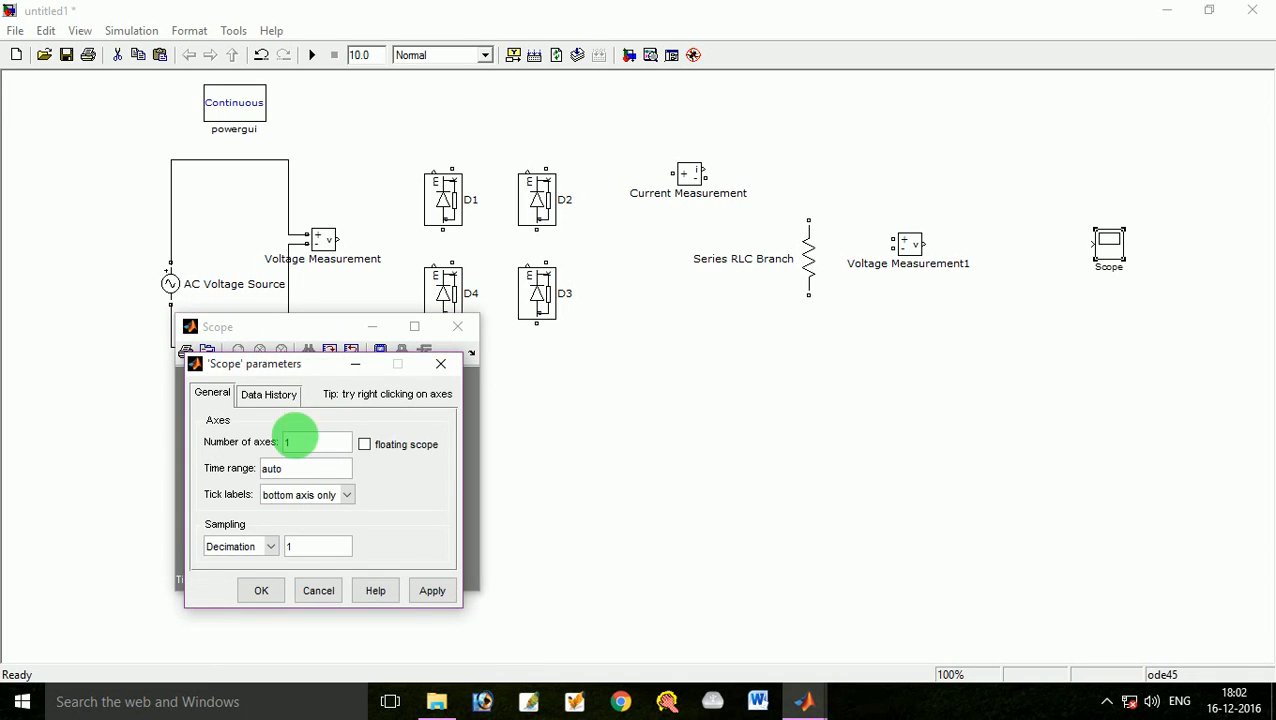
left_click_drag(309, 453, 261, 447)
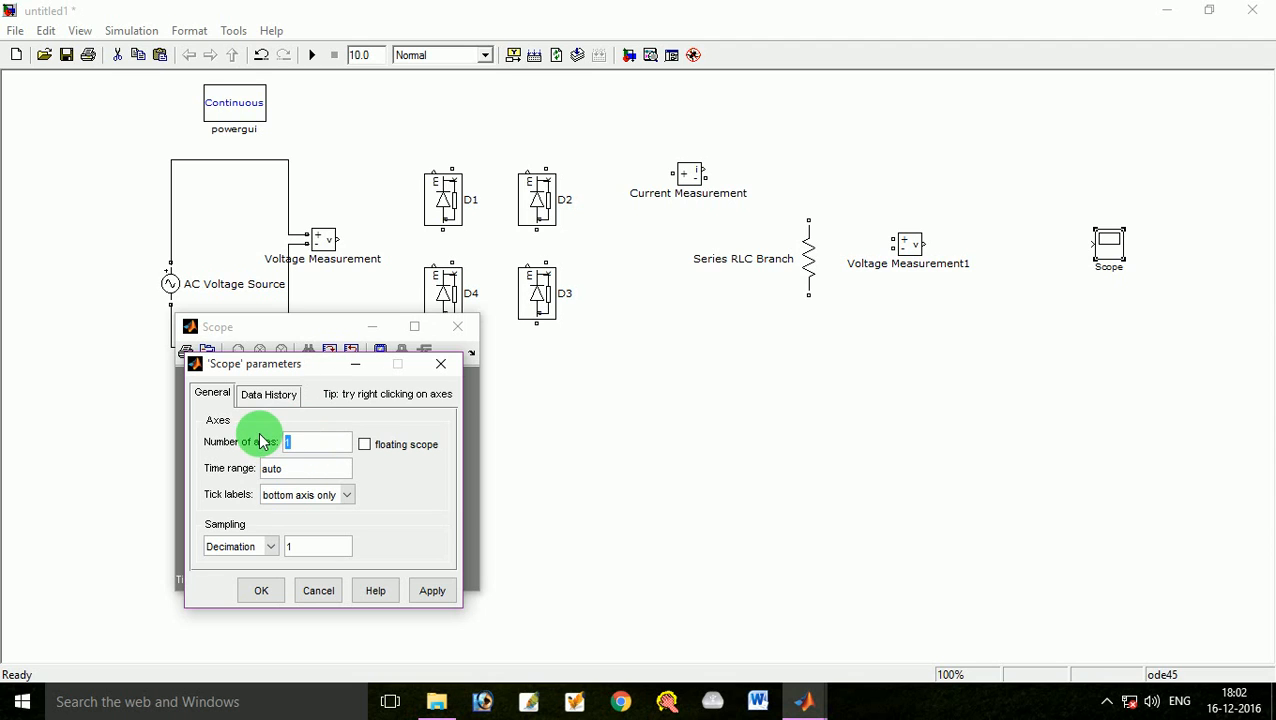
type("3")
left_click(432, 592)
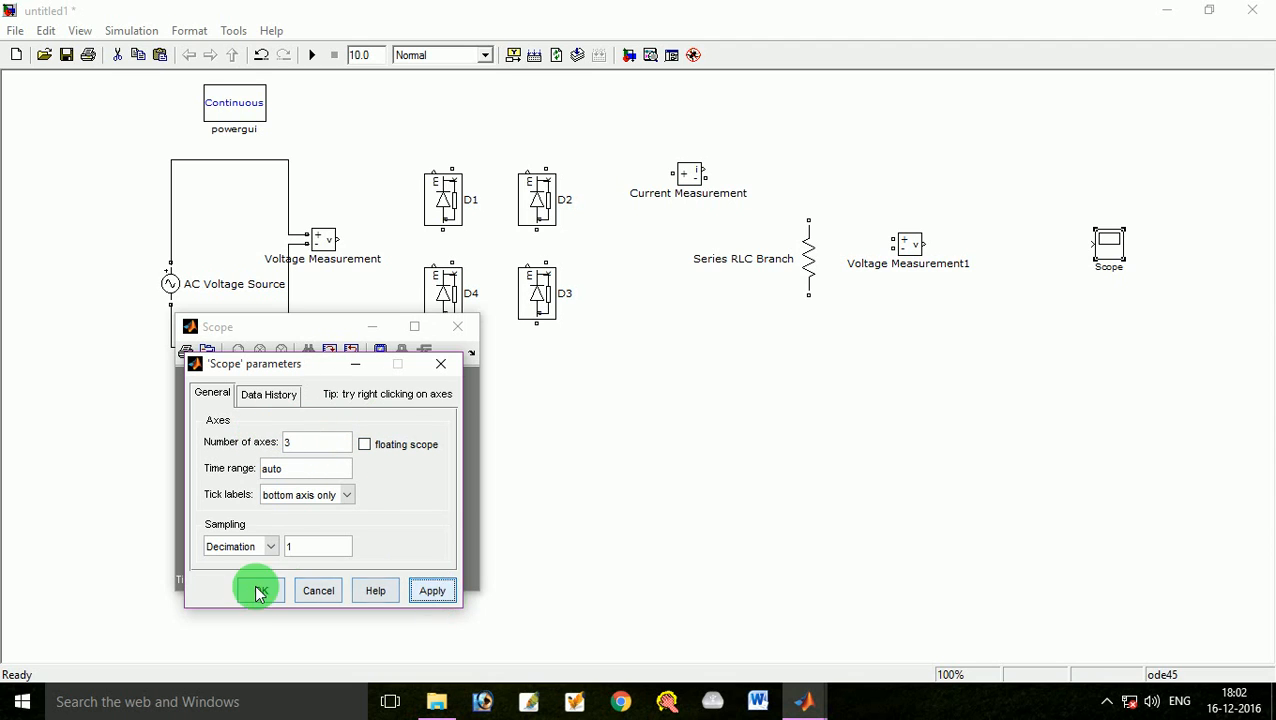
left_click(259, 590)
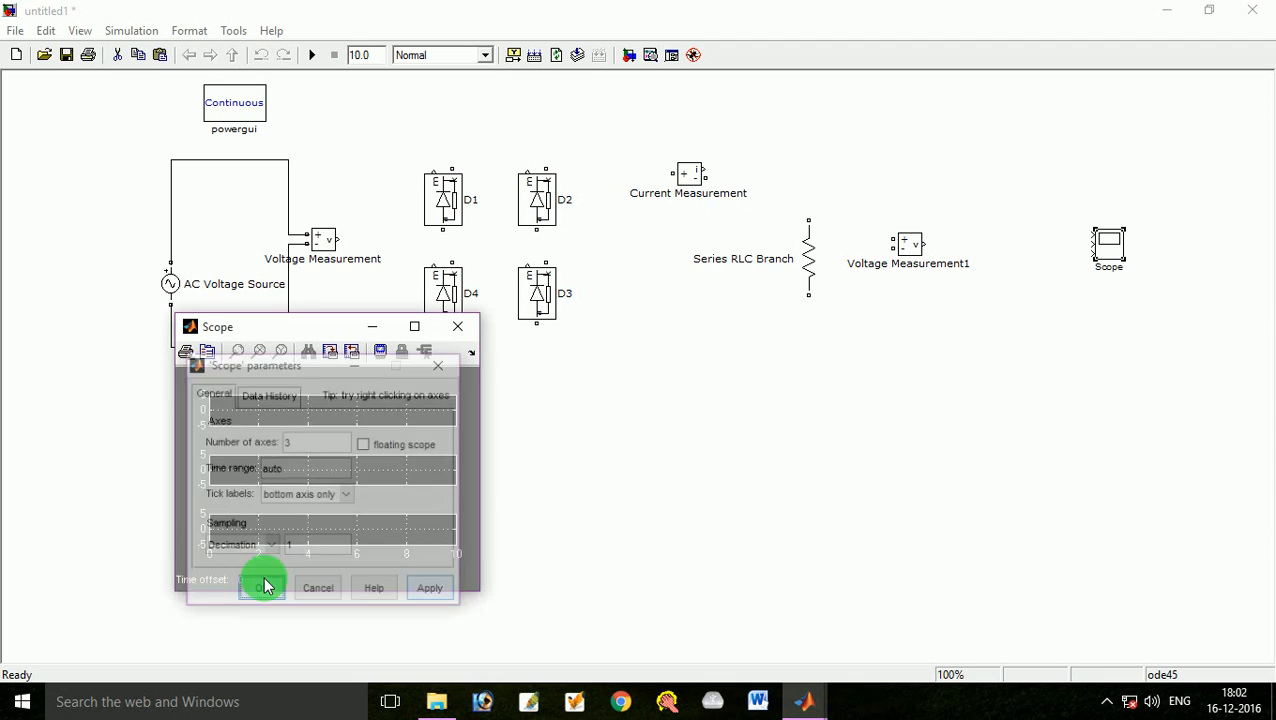
left_click(457, 326)
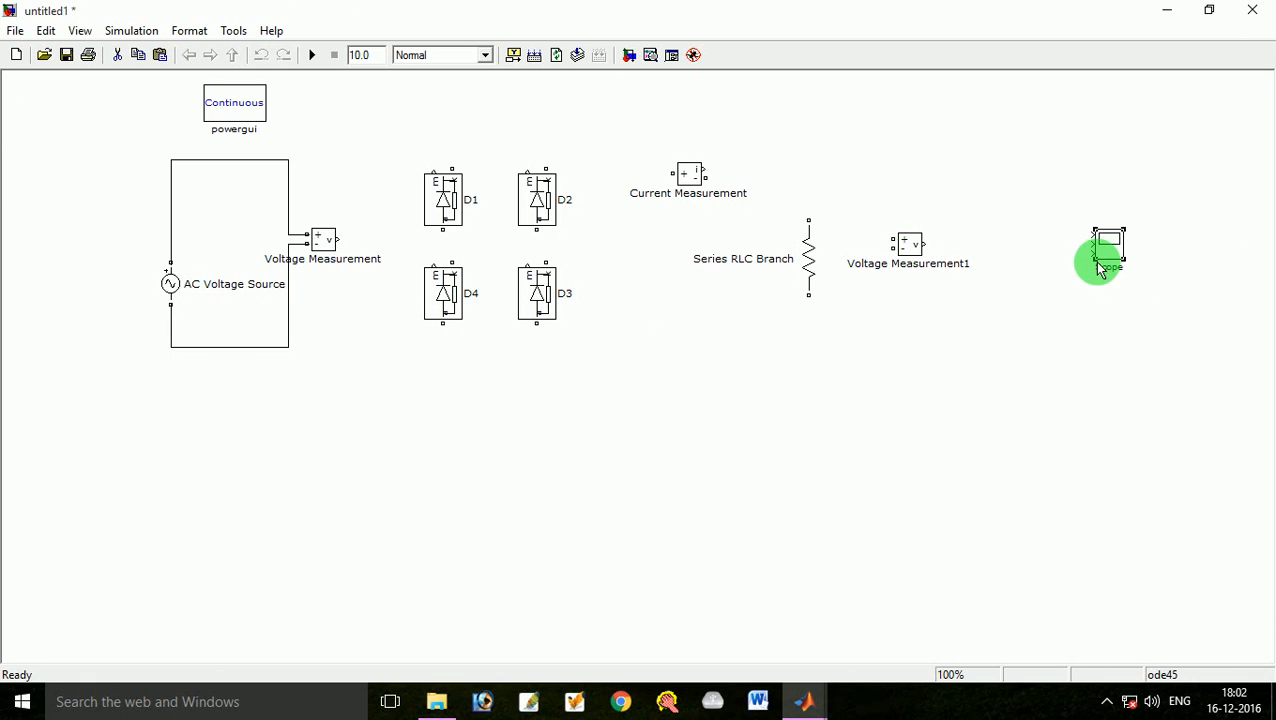
Step: Stretch the Scope into a tall, narrow block and move it up level with the upper diodes
left_click_drag(1094, 259, 1104, 372)
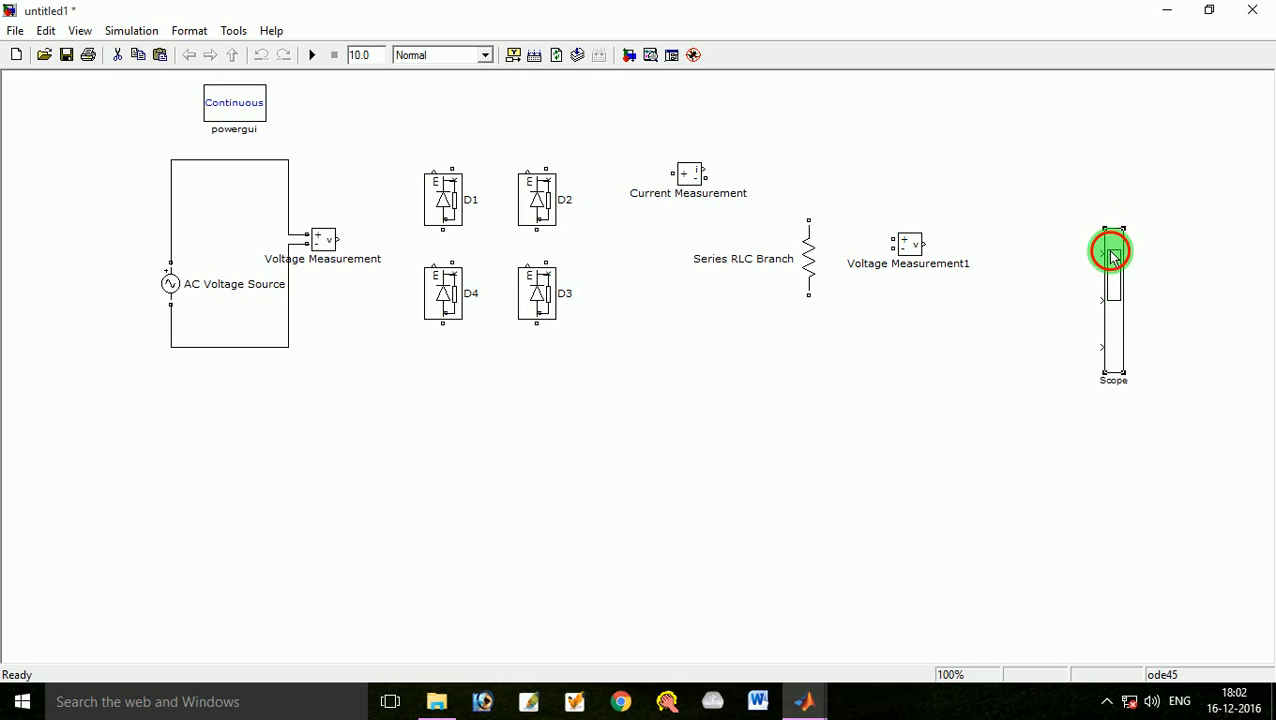
left_click_drag(1111, 251, 1118, 174)
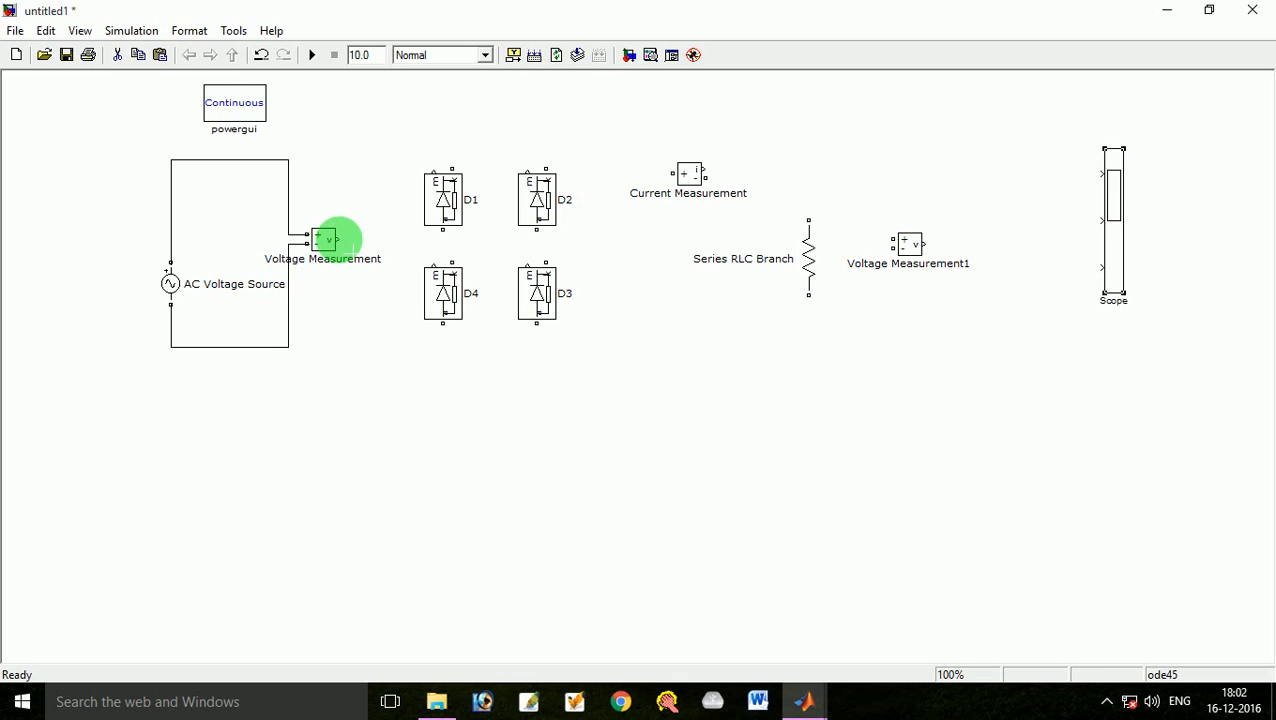
Step: Connect the Voltage Measurement output to the Scope's first input, routing the signal line above the diodes and Current Measurement
left_click_drag(338, 239, 1098, 174)
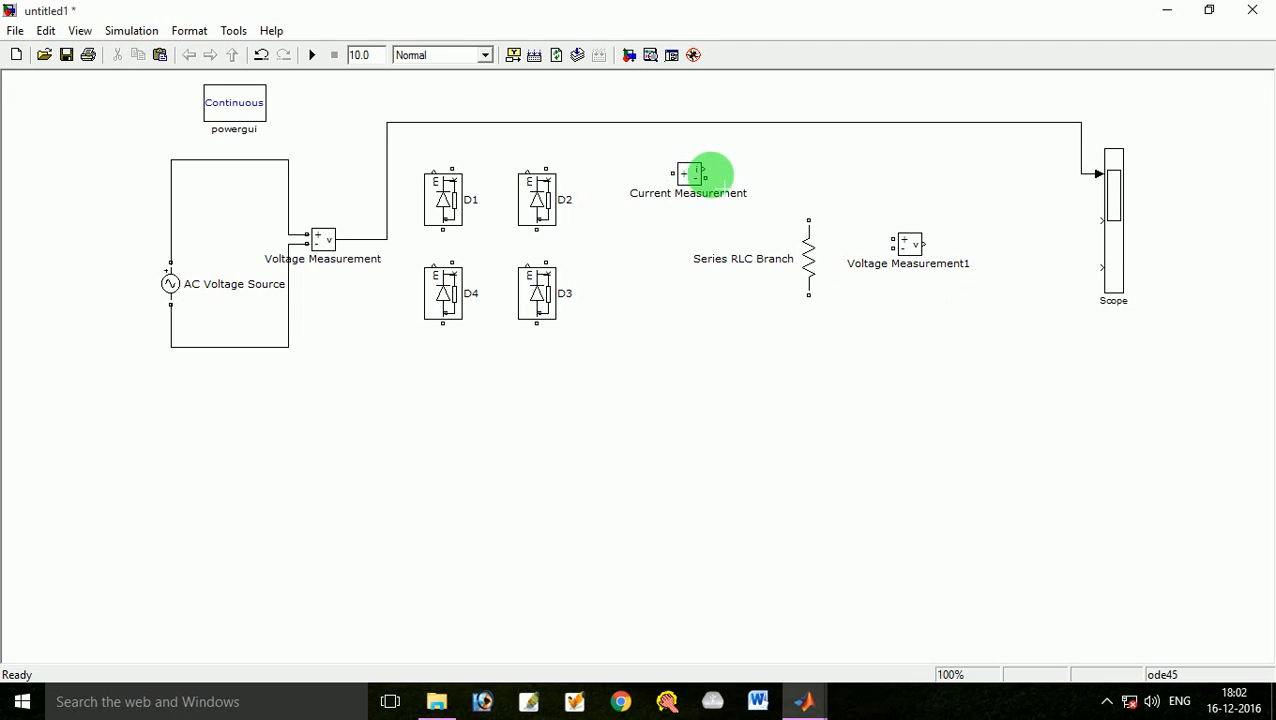
left_click_drag(705, 174, 1097, 220)
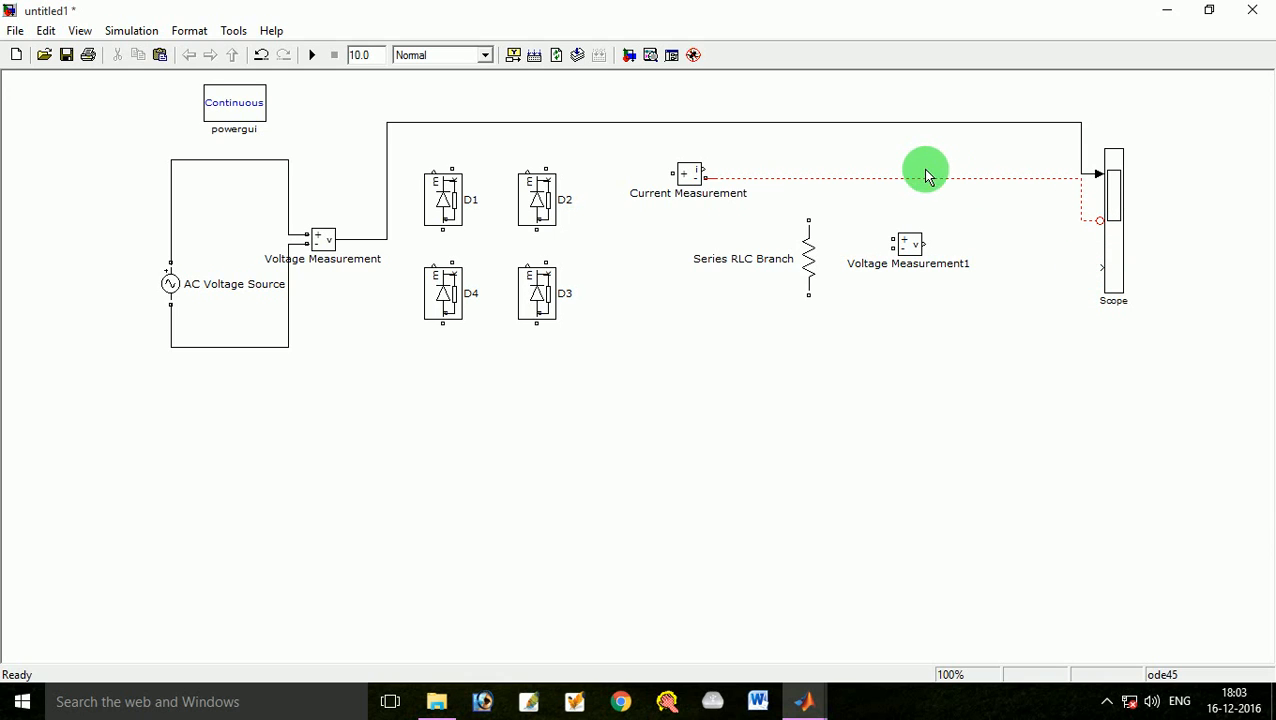
left_click(887, 178)
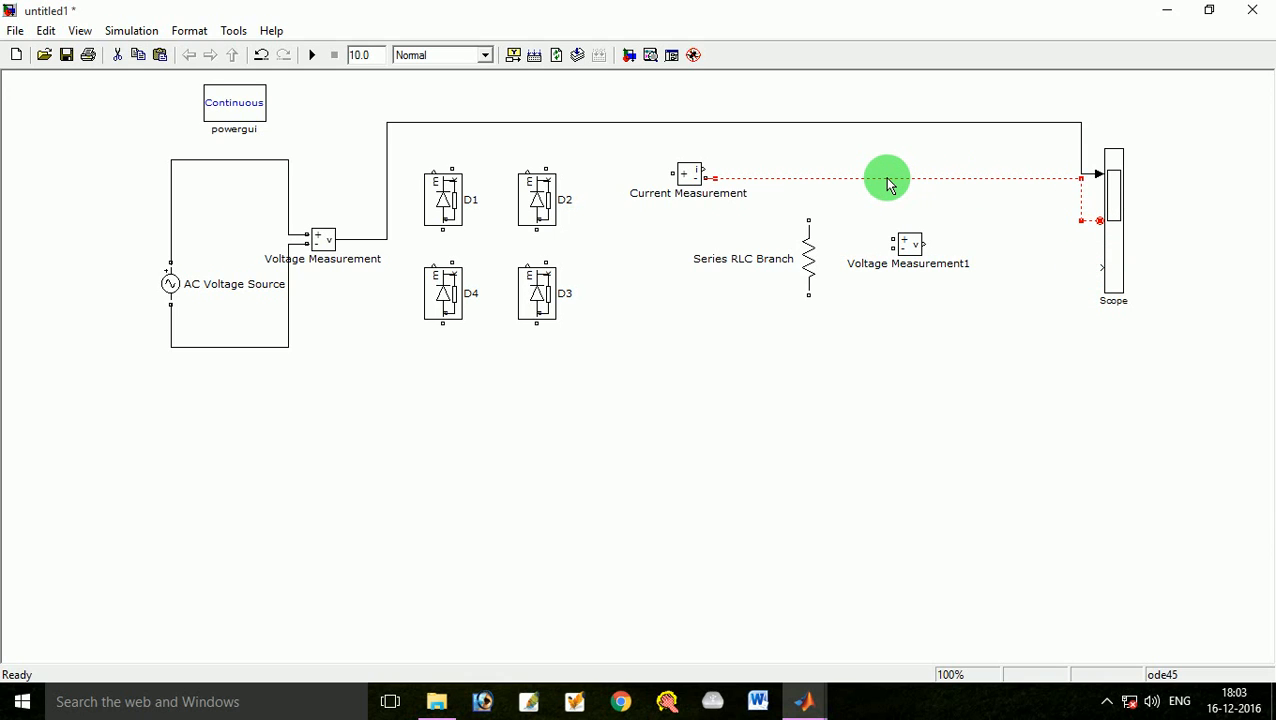
key("Delete")
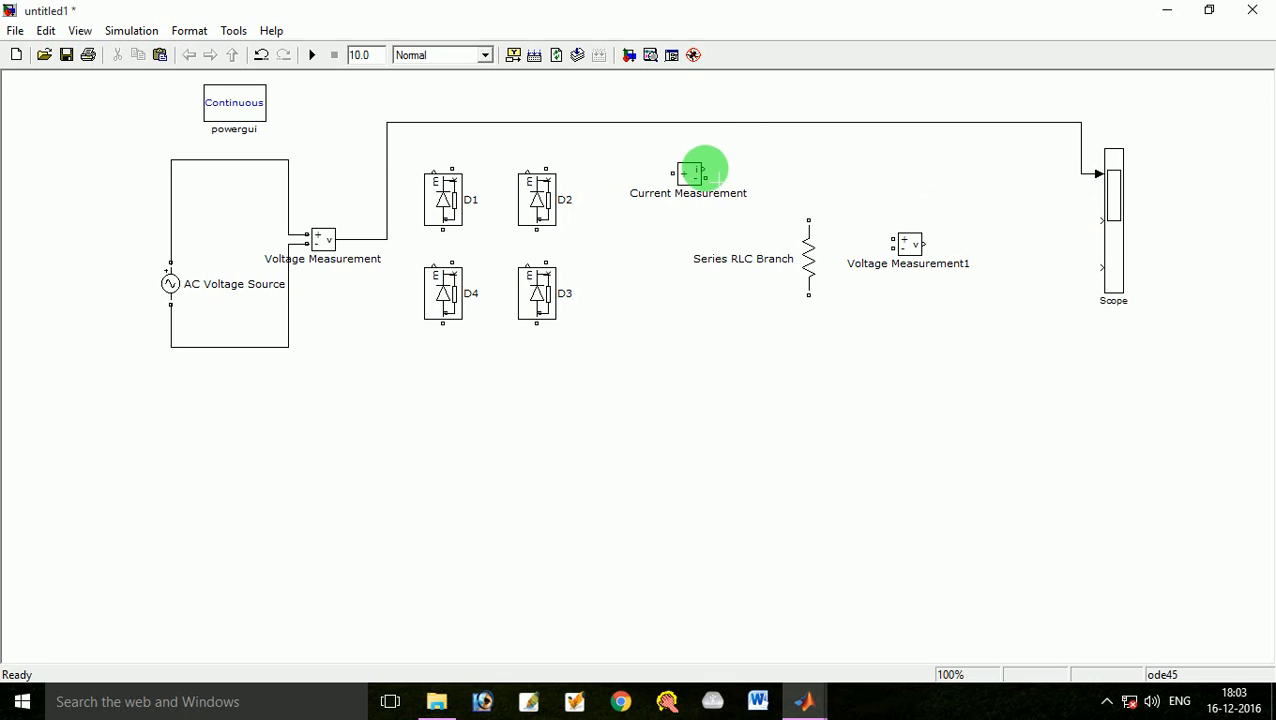
left_click(704, 172)
left_click_drag(704, 172, 908, 200)
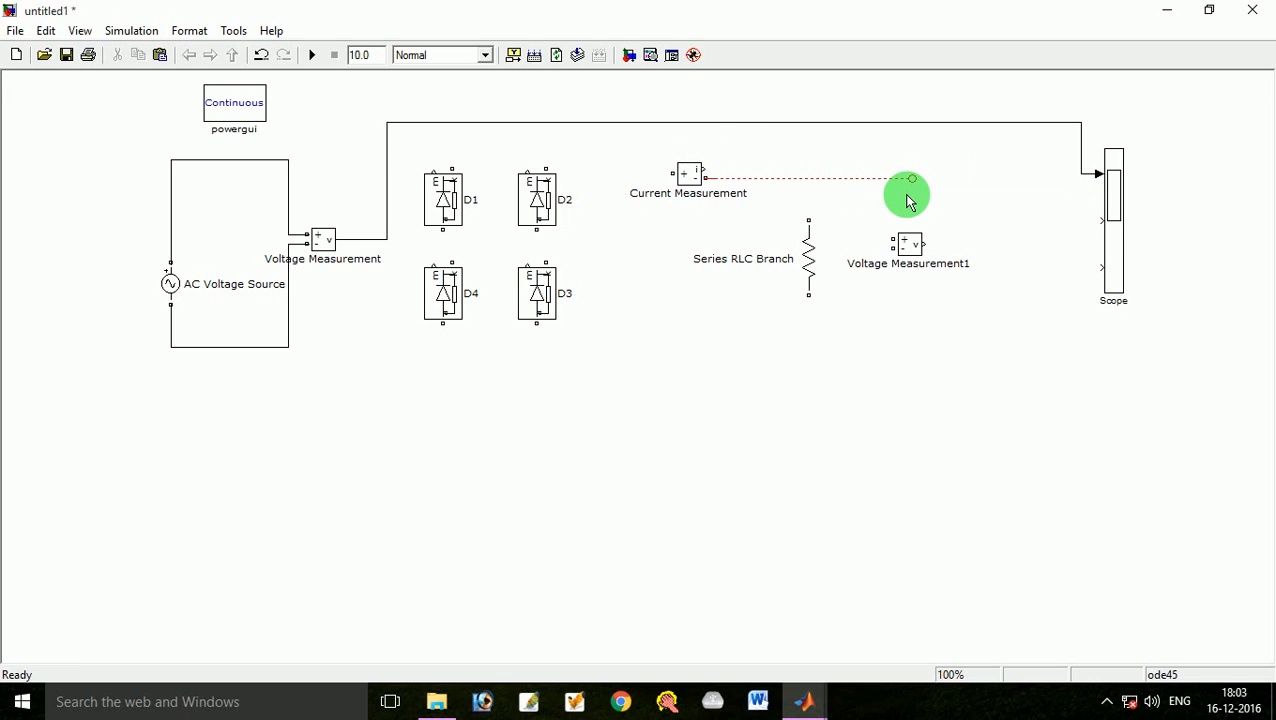
left_click(845, 179)
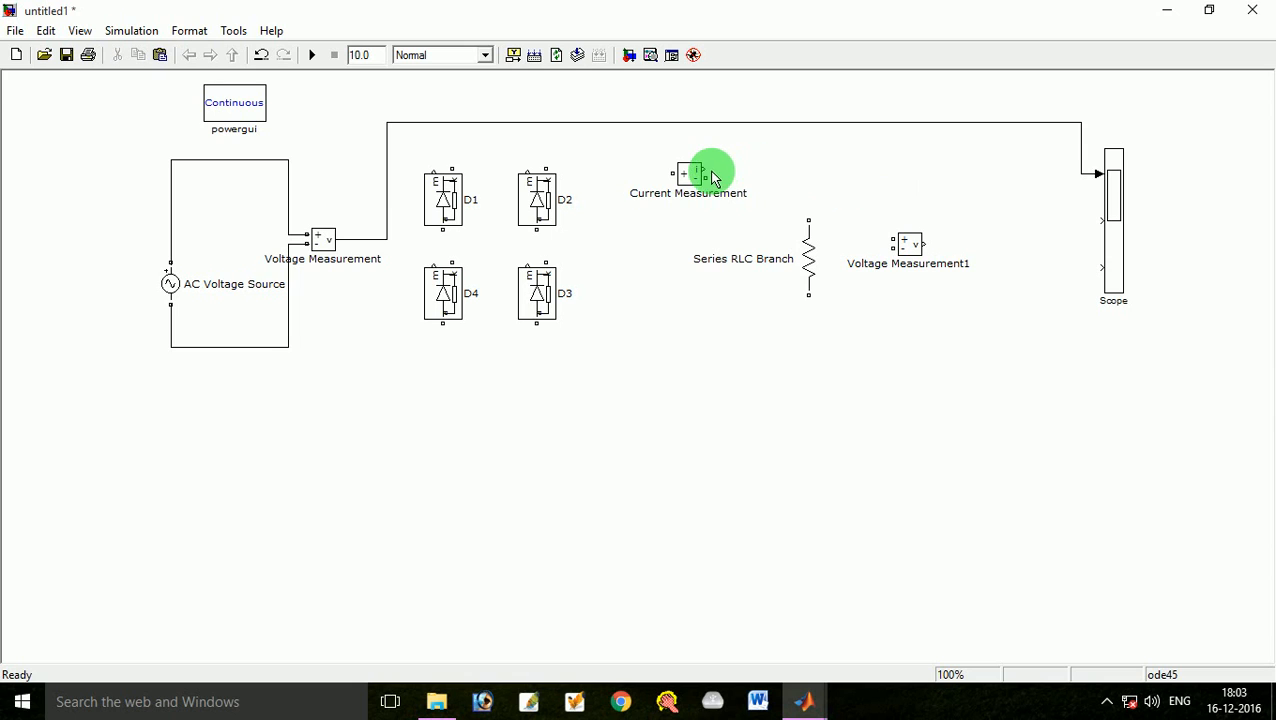
Step: Connect the Current Measurement signal output and Voltage Measurement1 output to the Scope's second and third inputs, nudging the Scope down to straighten the lines
left_click_drag(704, 172, 1102, 223)
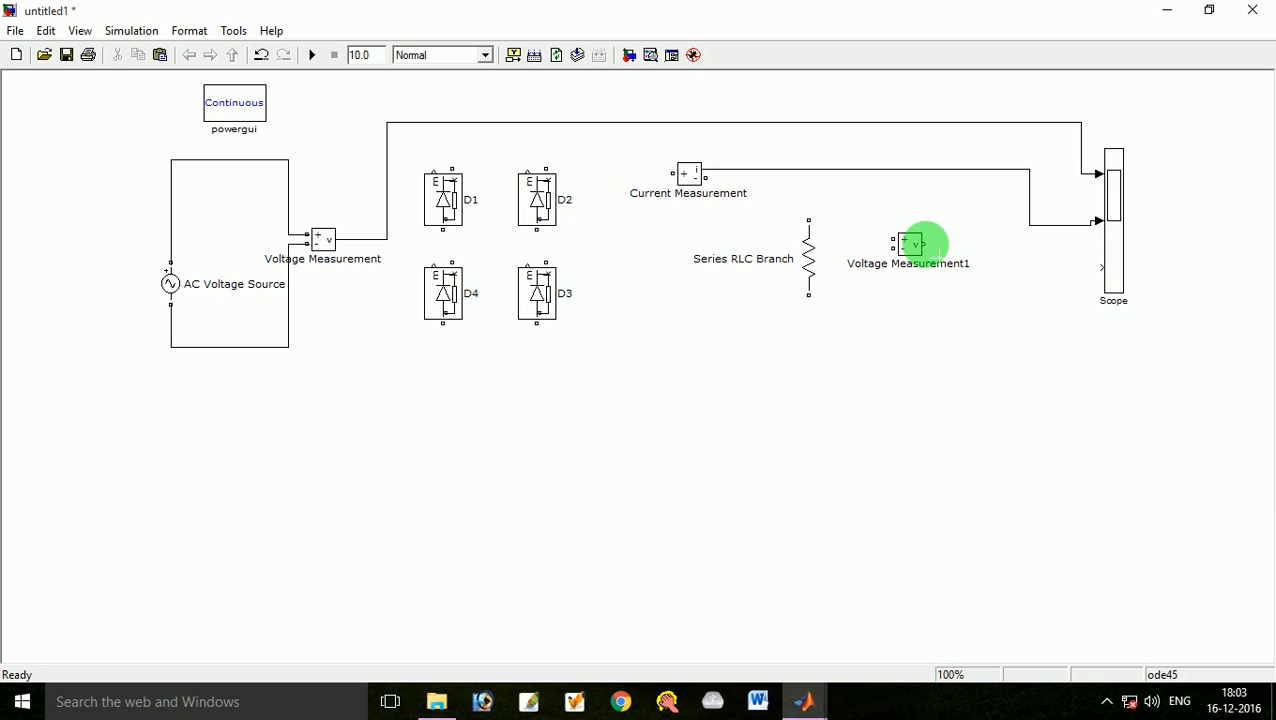
left_click_drag(922, 243, 1100, 270)
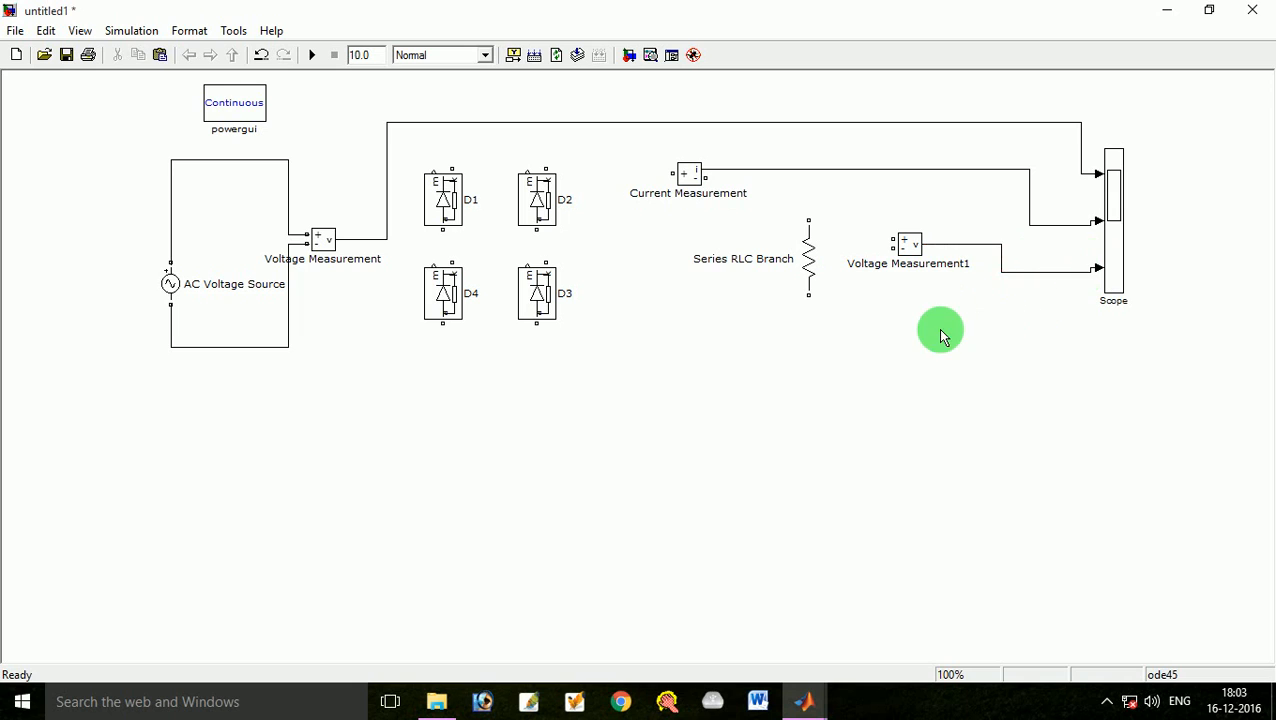
left_click(1118, 232)
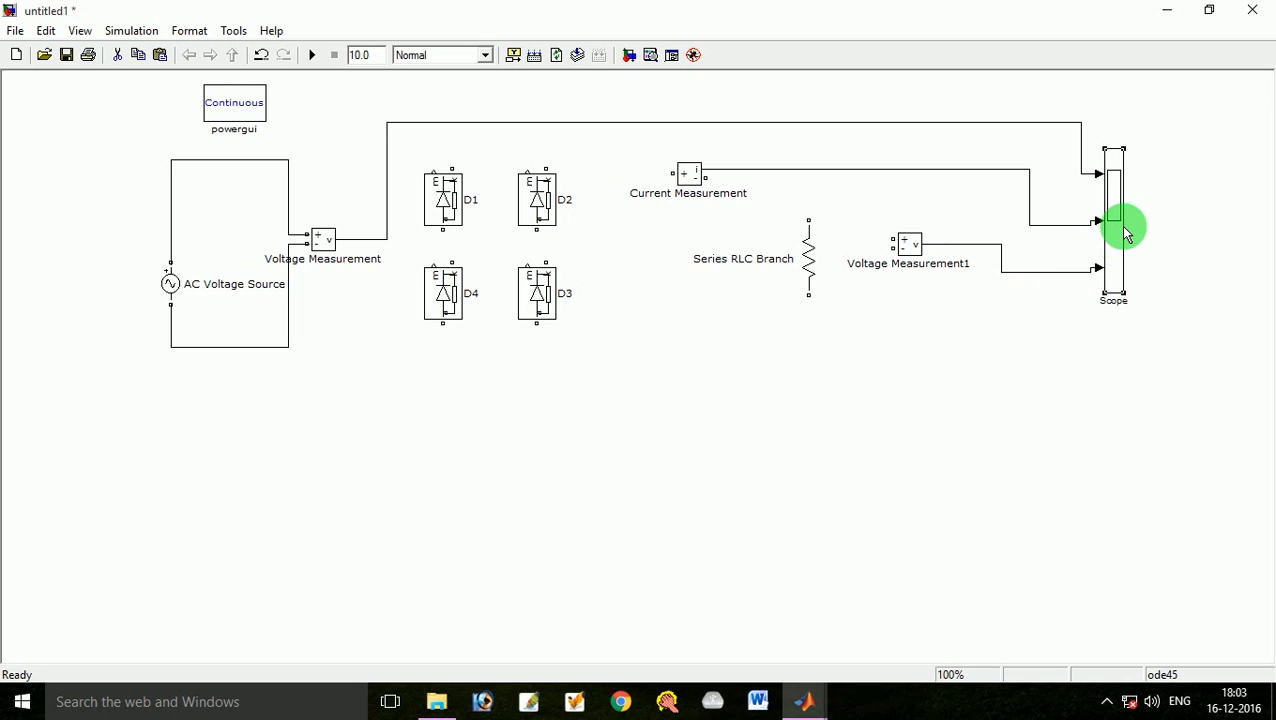
left_click_drag(1124, 227, 1124, 228)
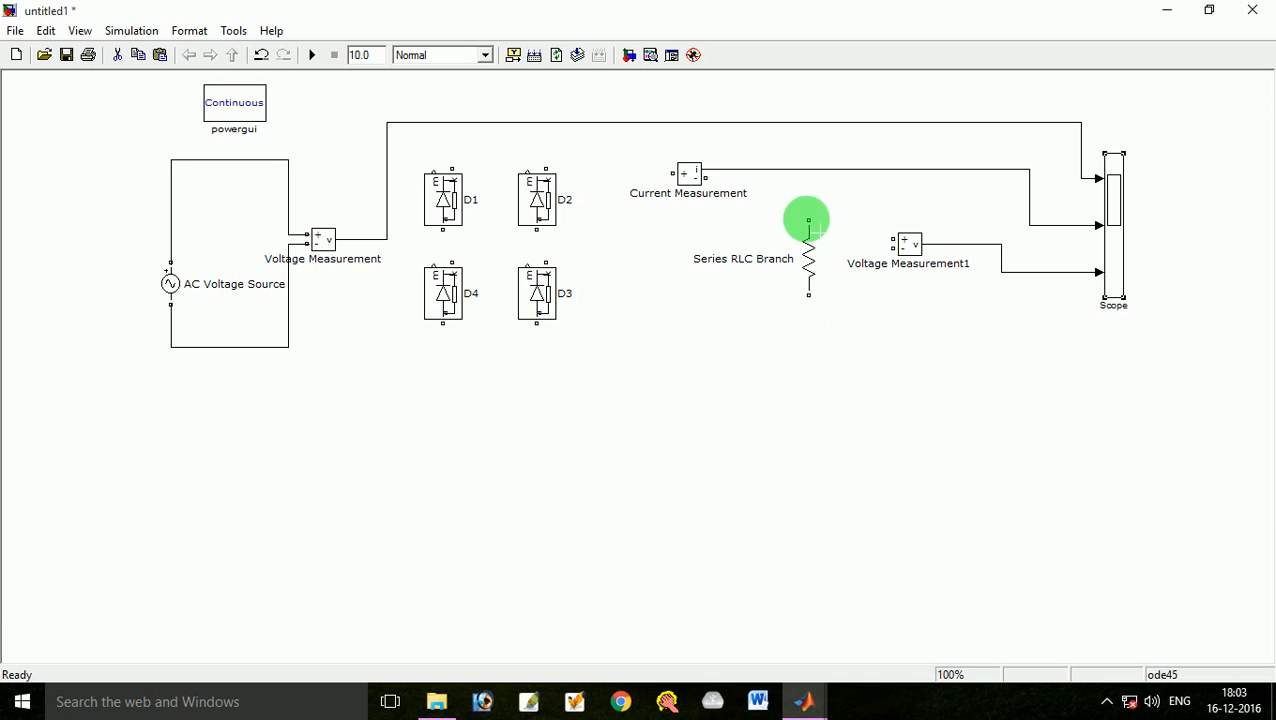
Step: Wire diode D1 down to D4 and D2 down to D3, and join the lower terminals of D4 and D3
left_click_drag(809, 221, 810, 171)
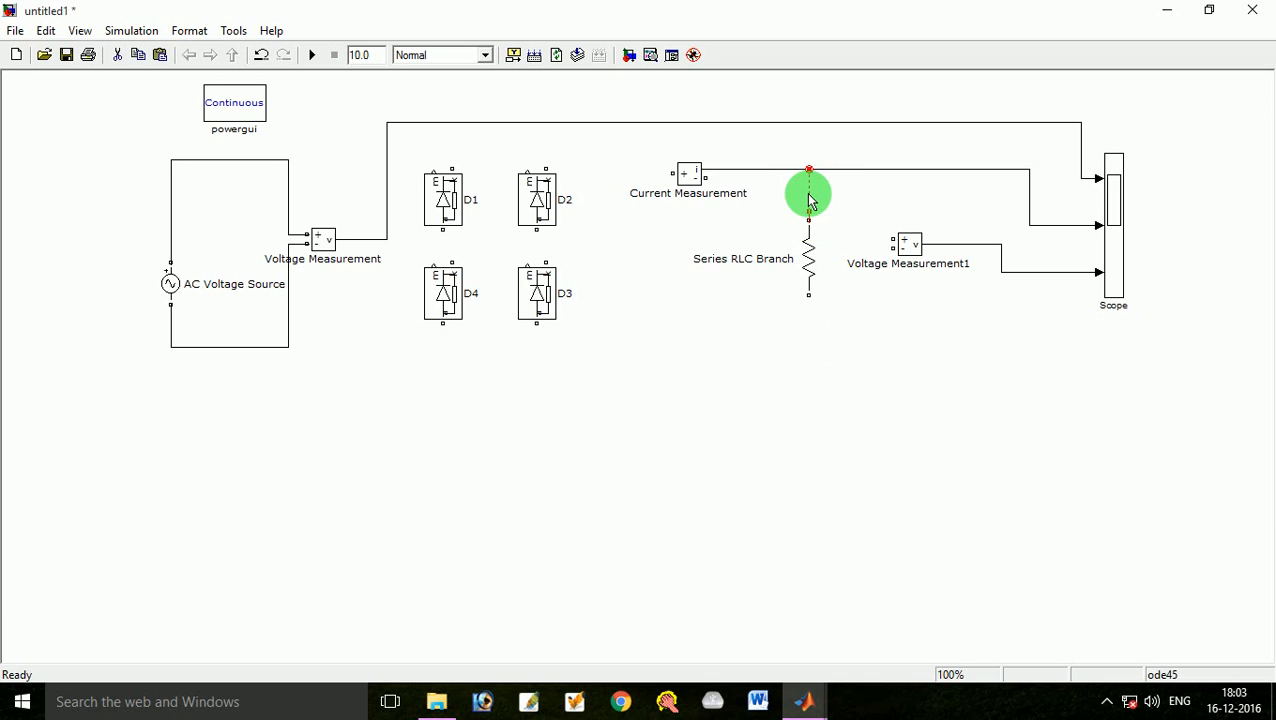
key("Delete")
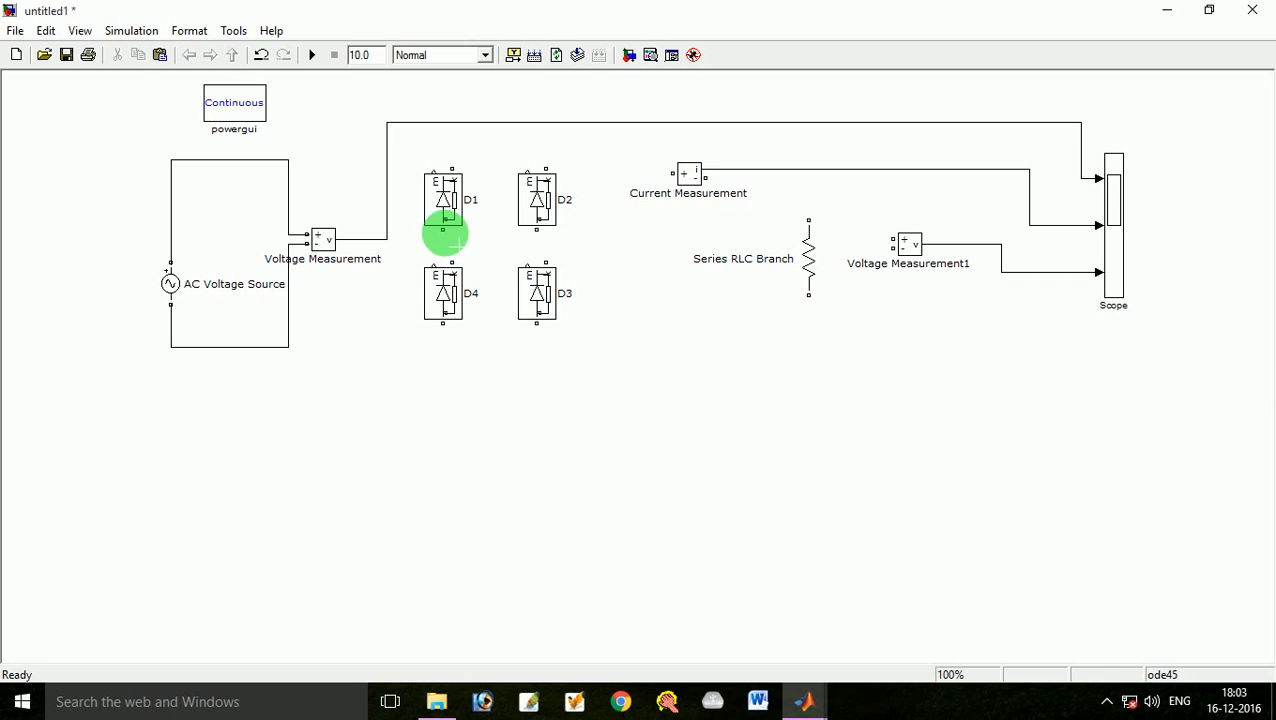
left_click_drag(441, 228, 453, 262)
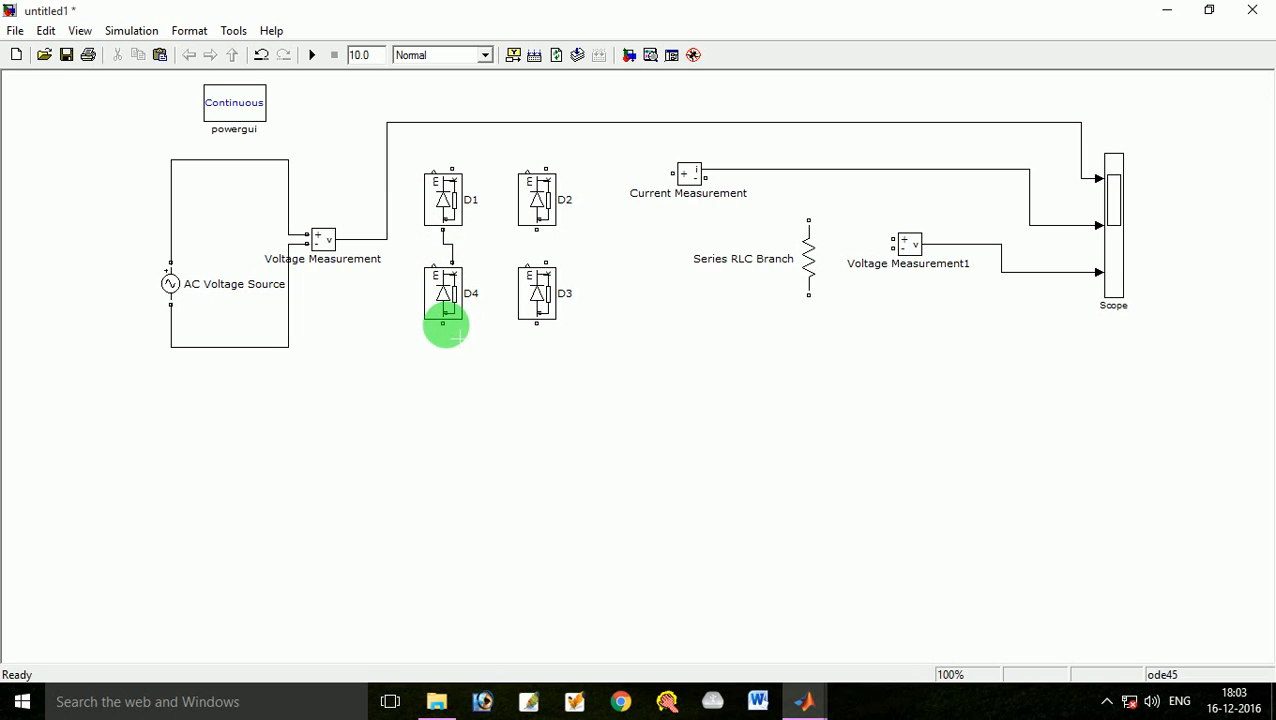
mouse_move(443, 325)
left_mouse_down()
mouse_move(482, 355)
mouse_move(552, 356)
mouse_move(537, 324)
left_mouse_up()
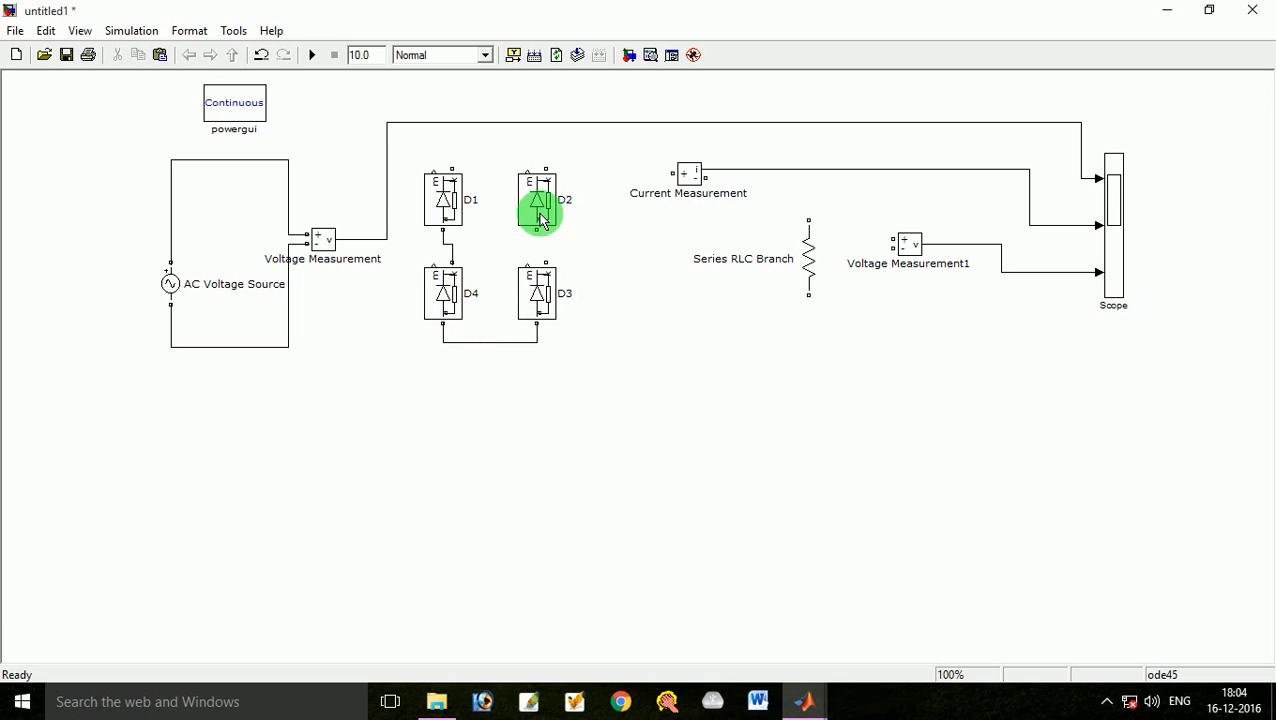
left_click_drag(540, 218, 548, 268)
Step: Nudge diodes D3 and D4 to the left so their connecting lines to D2 and D1 run straight
left_click(545, 297)
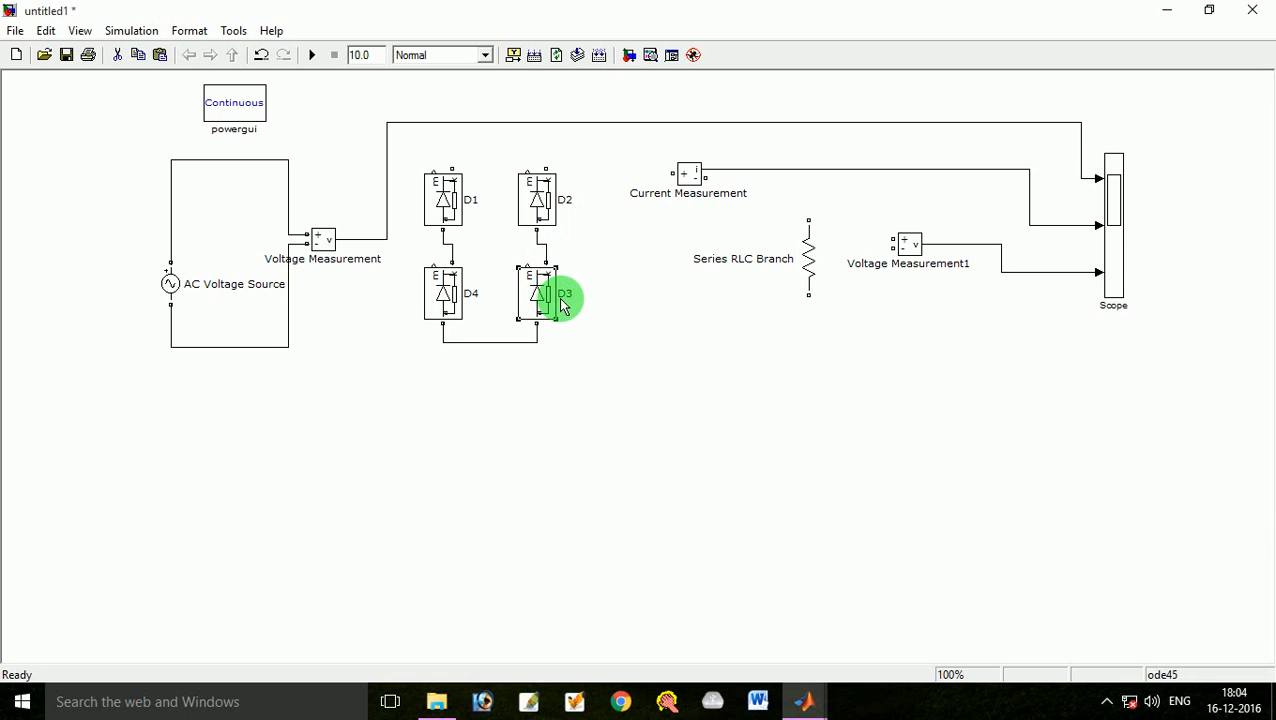
key("Left")
key("Left")
left_click(437, 281)
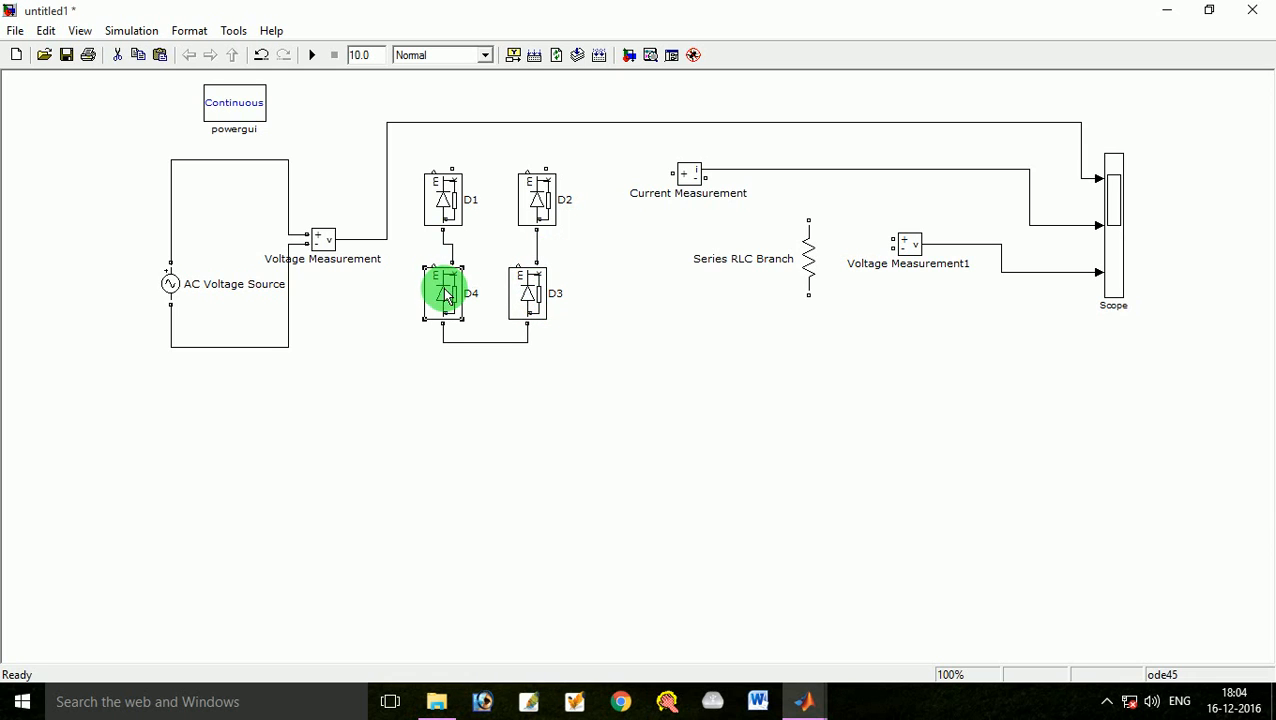
key("Left")
key("Left")
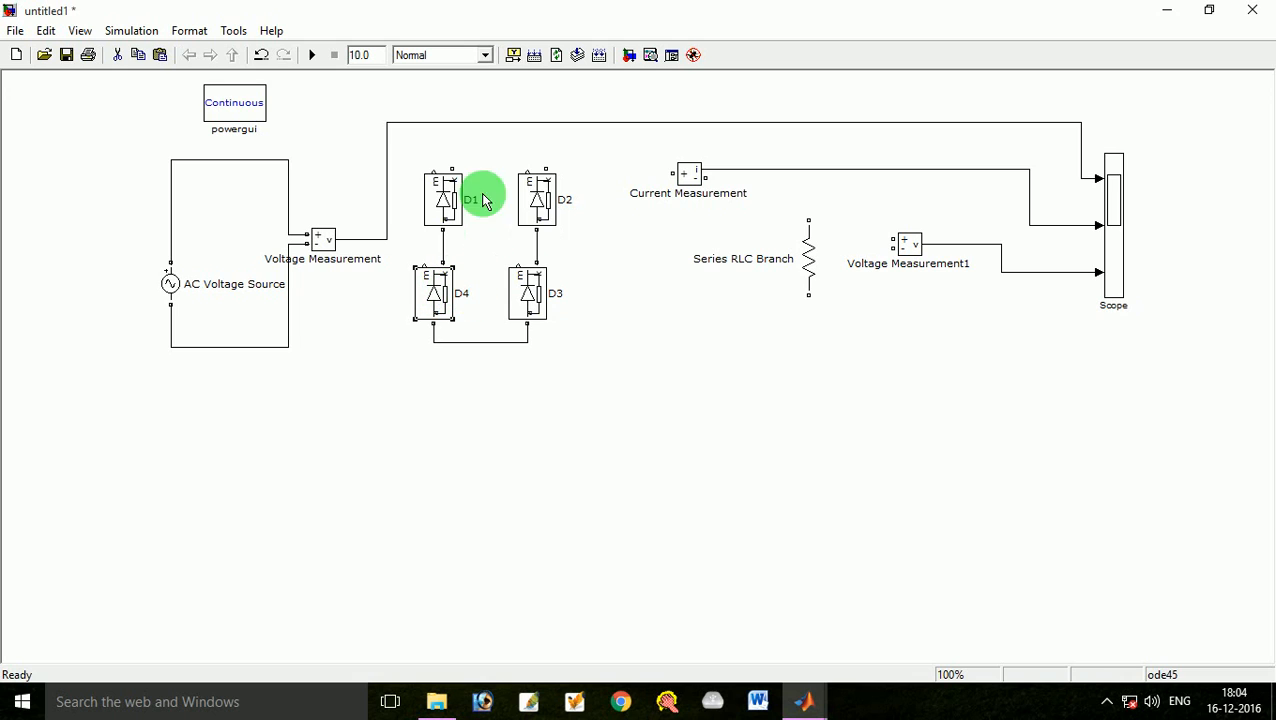
Step: Join the upper terminals of diodes D1 and D2 with a line routed above both blocks
left_click(536, 200)
left_click(456, 185)
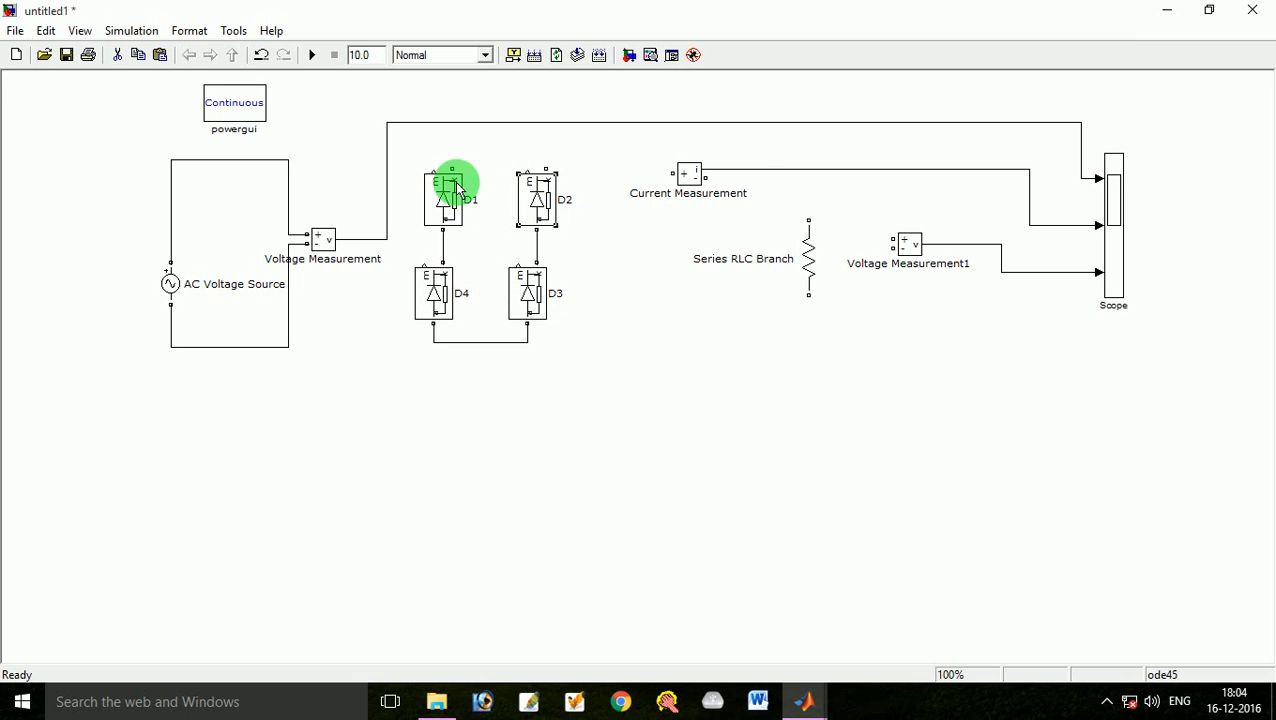
left_click(455, 160)
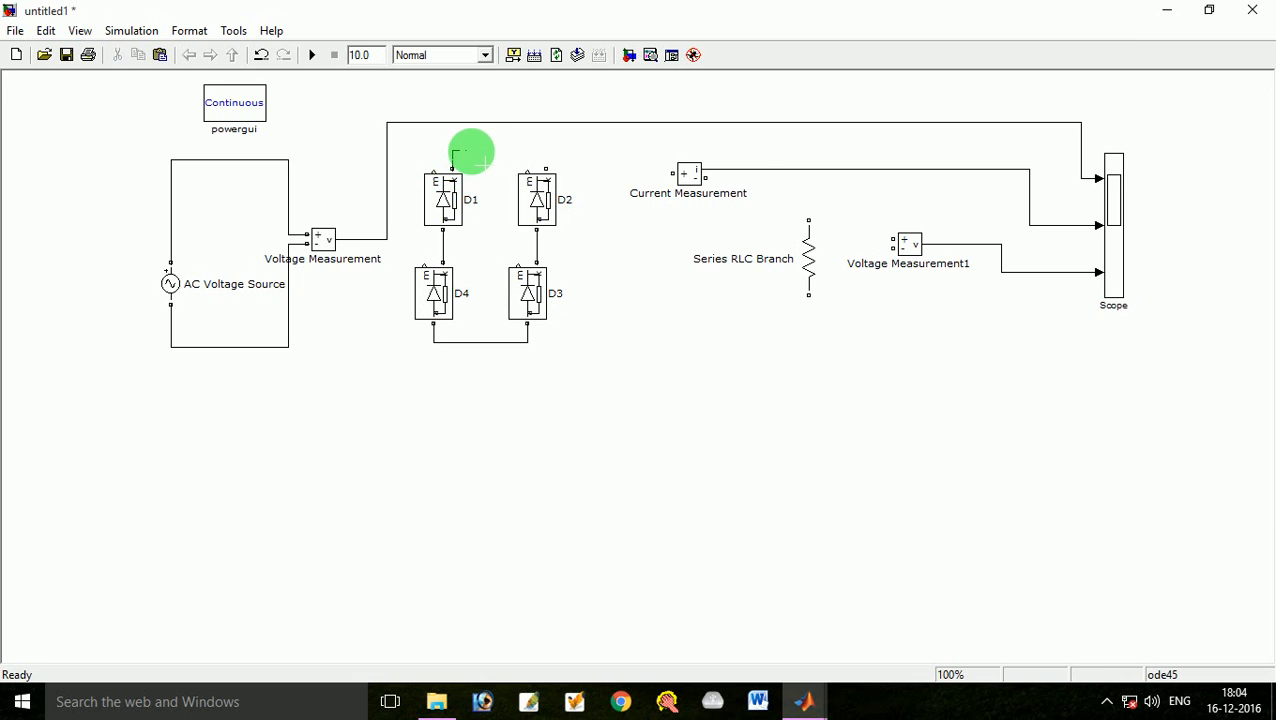
left_click_drag(537, 153, 547, 168)
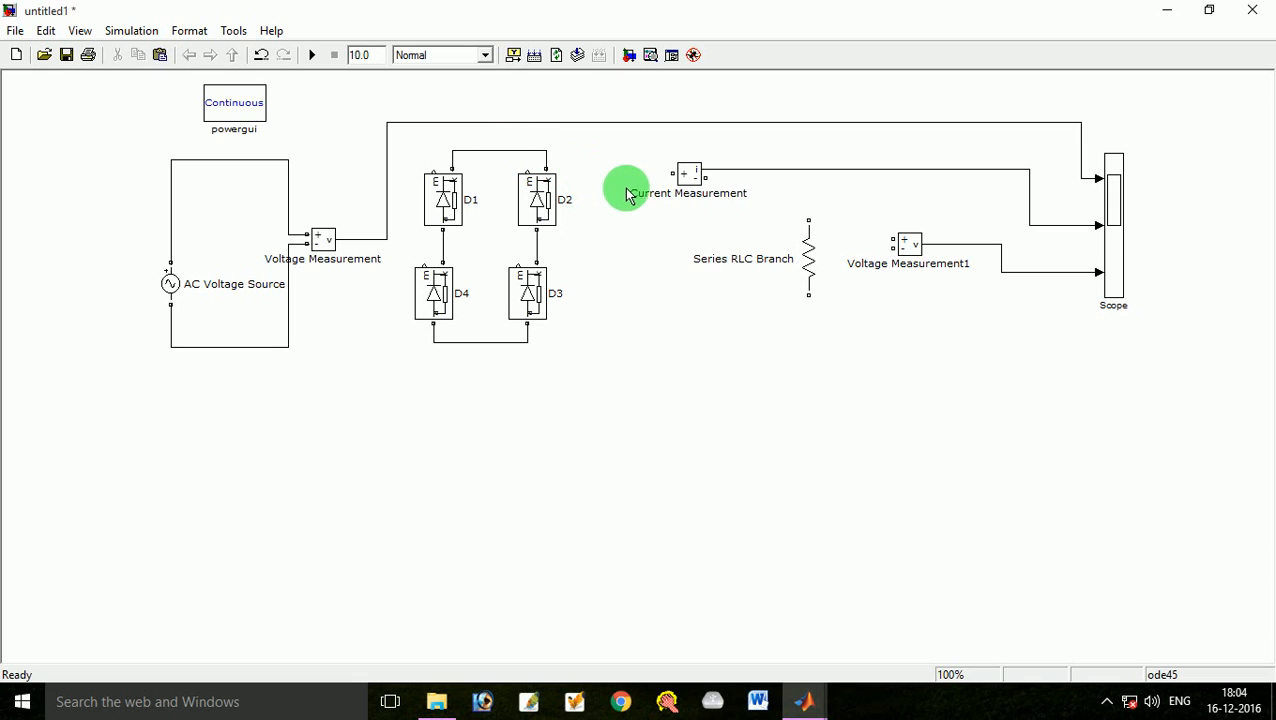
Step: Wire the Current Measurement's positive terminal to the line joining D1 and D2, and raise the block level with that line
left_click_drag(673, 174, 547, 152)
left_click(689, 172)
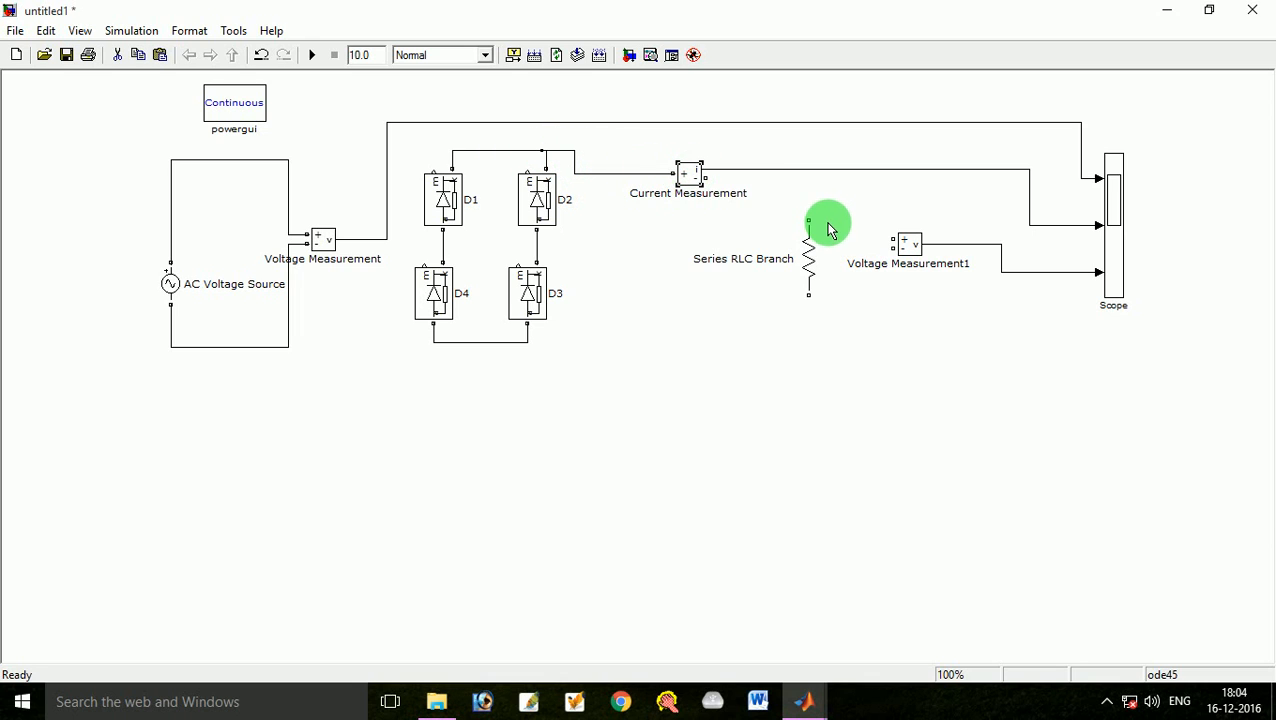
key("Up")
key("Up")
key("Up")
key("Up")
key("Up")
key("Up")
key("Up")
key("Up")
key("Up")
key("Up")
key("Up")
key("Up")
key("Up")
key("Up")
key("Up")
key("Up")
key("Up")
key("Up")
key("Up")
key("Up")
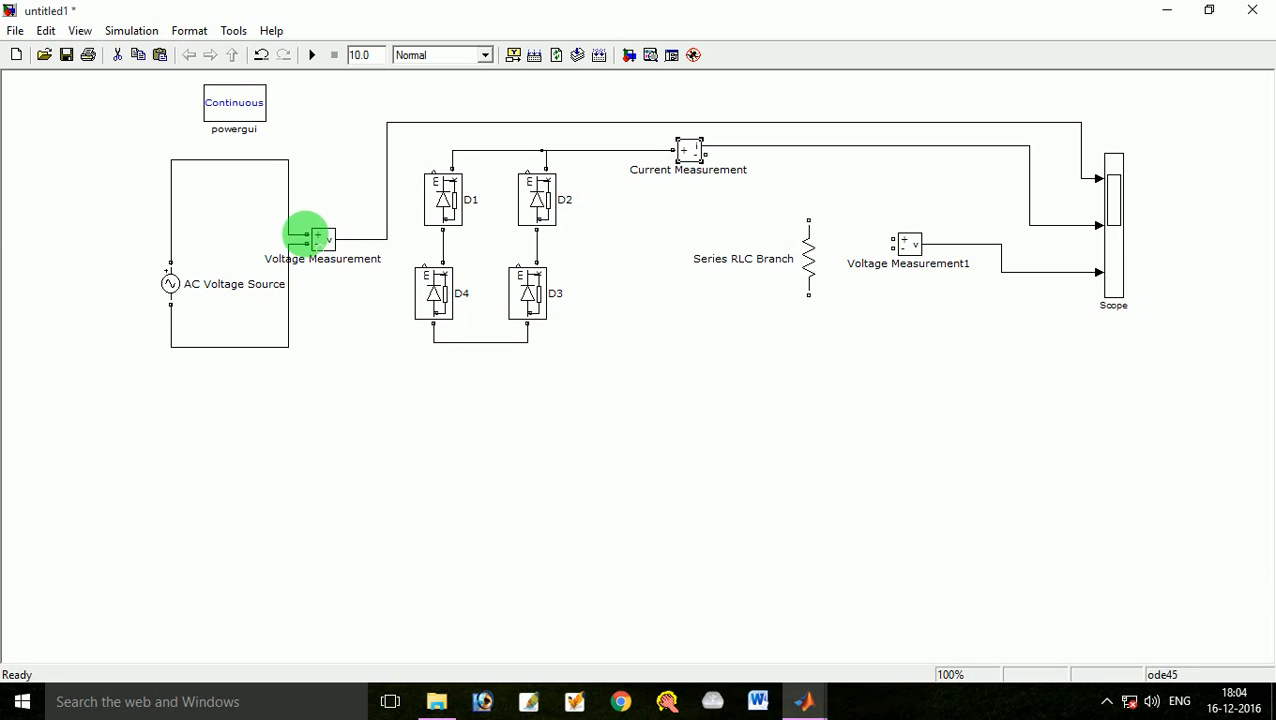
left_click(306, 228)
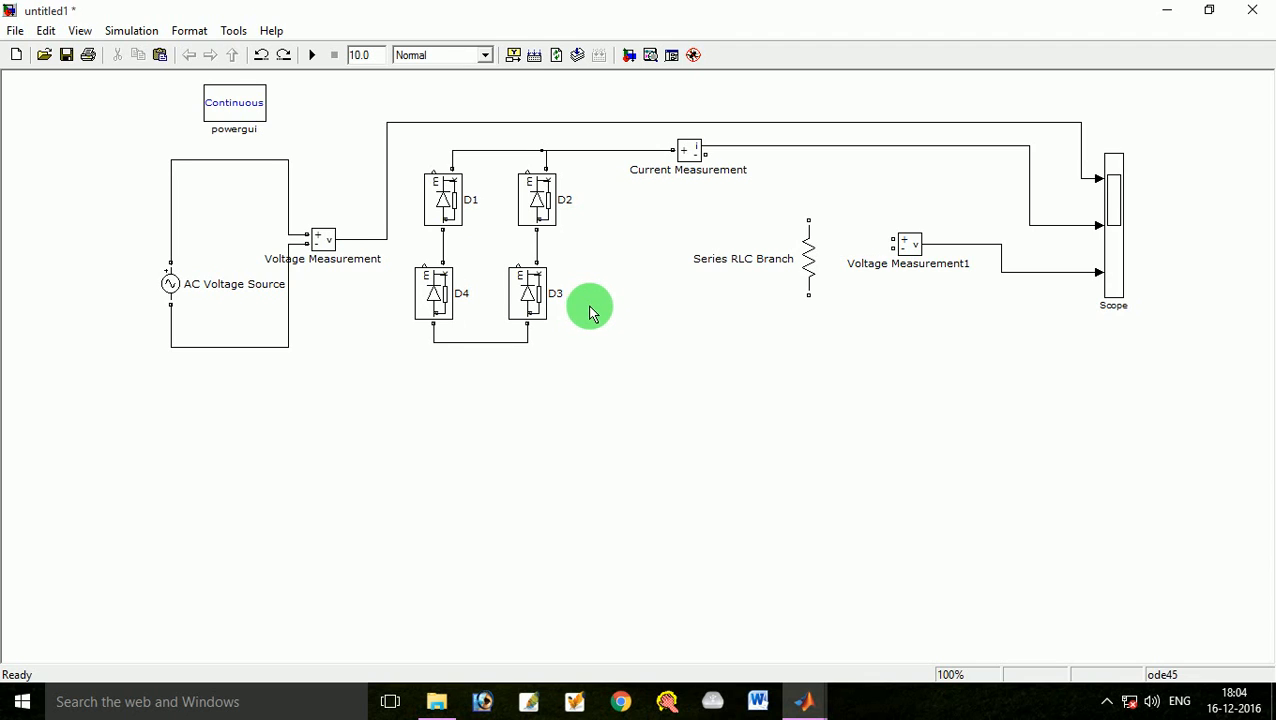
Step: Wire the Series RLC Branch between the line joining D4 and D3 at the bottom and the Current Measurement's negative terminal
mouse_move(809, 295)
left_mouse_down()
mouse_move(809, 345)
mouse_move(527, 342)
left_mouse_up()
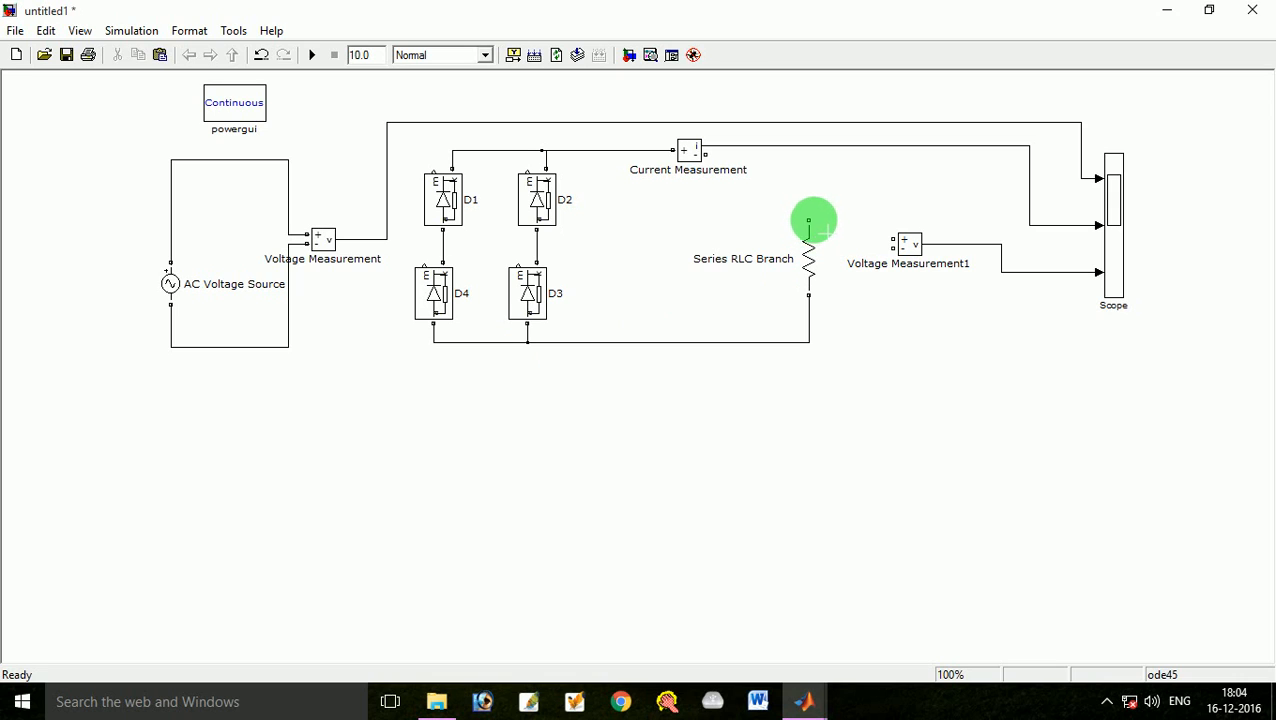
left_click_drag(809, 221, 809, 147)
left_click(809, 184)
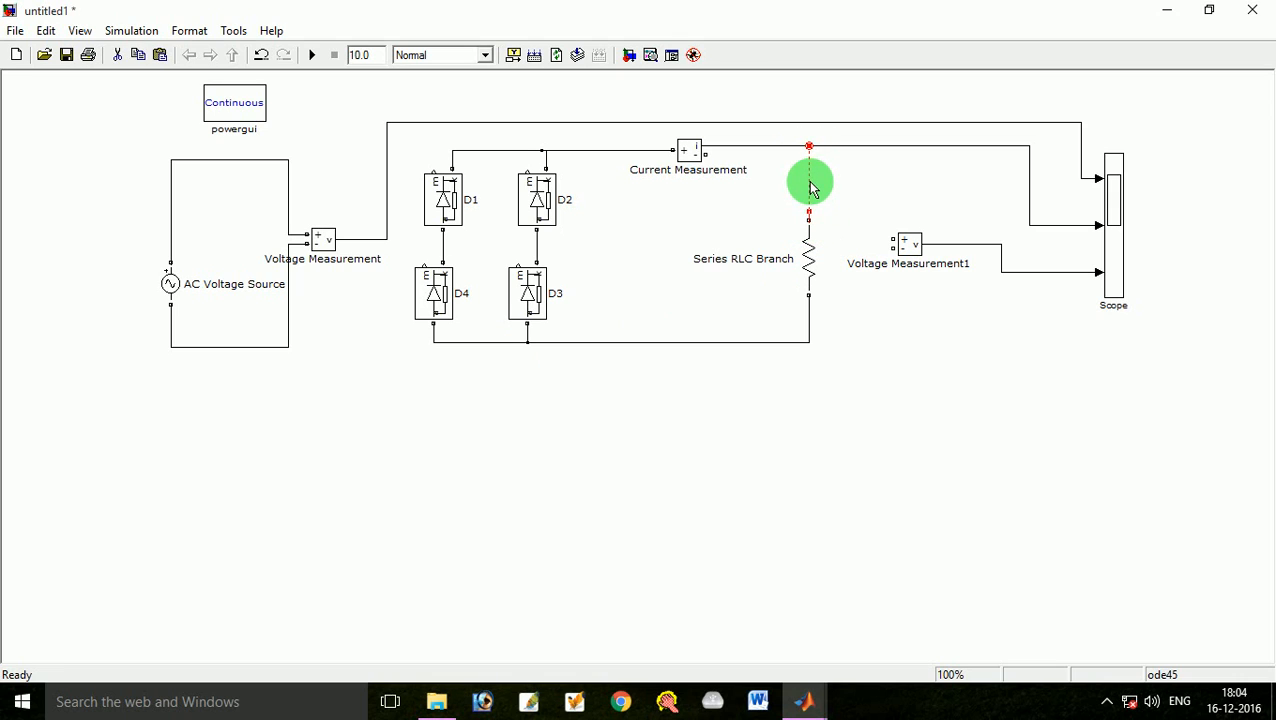
key("Delete")
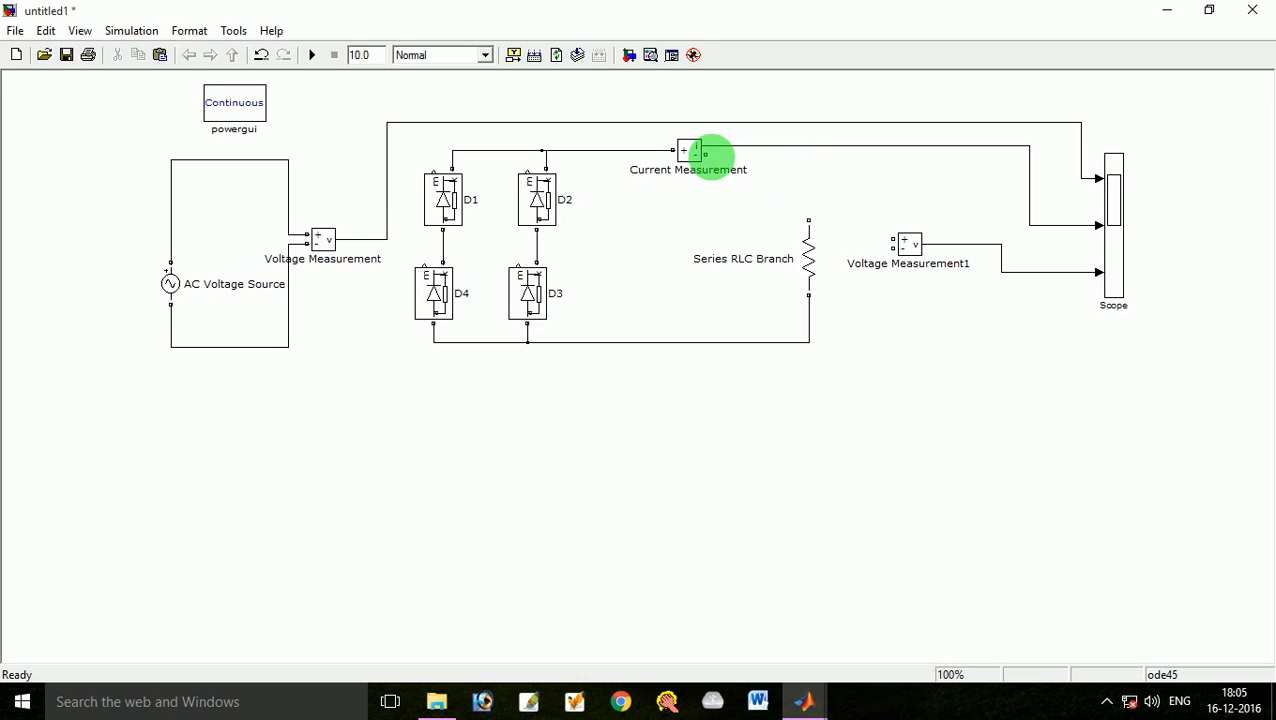
left_click_drag(703, 154, 809, 219)
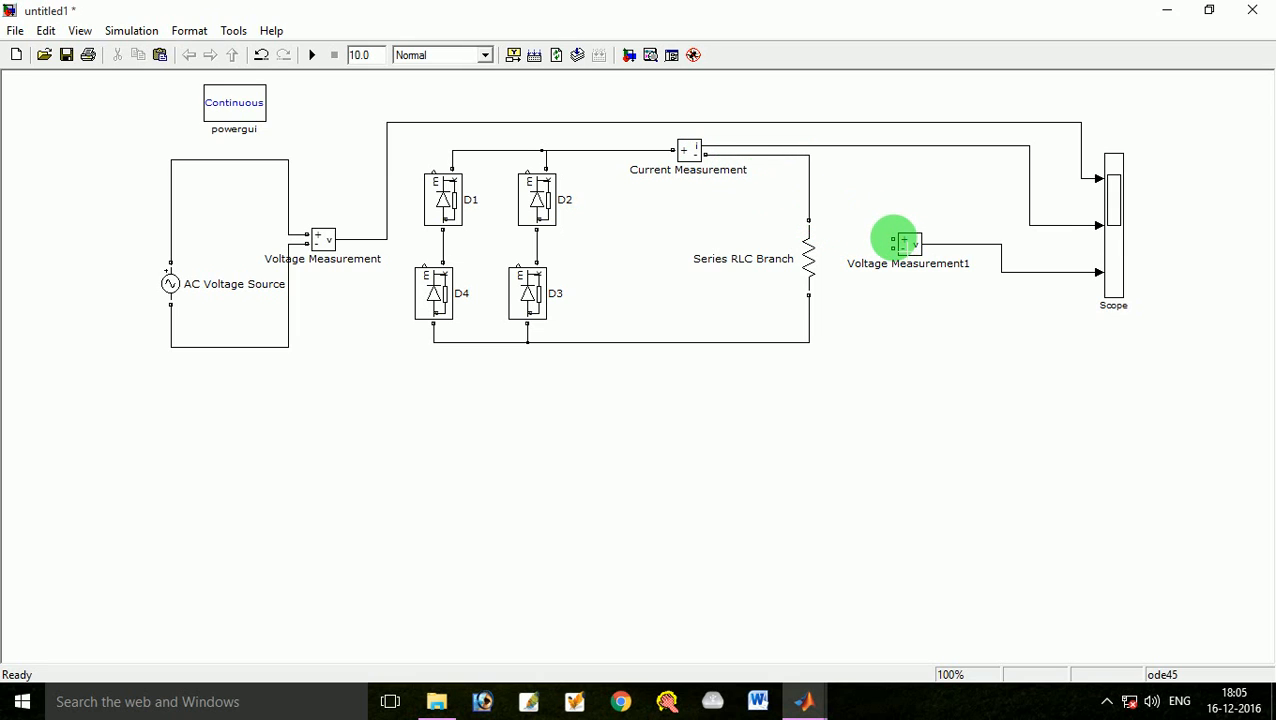
Step: Connect Voltage Measurement1's positive and negative inputs to the upper and lower lines across the Series RLC Branch
left_click_drag(893, 241, 820, 165)
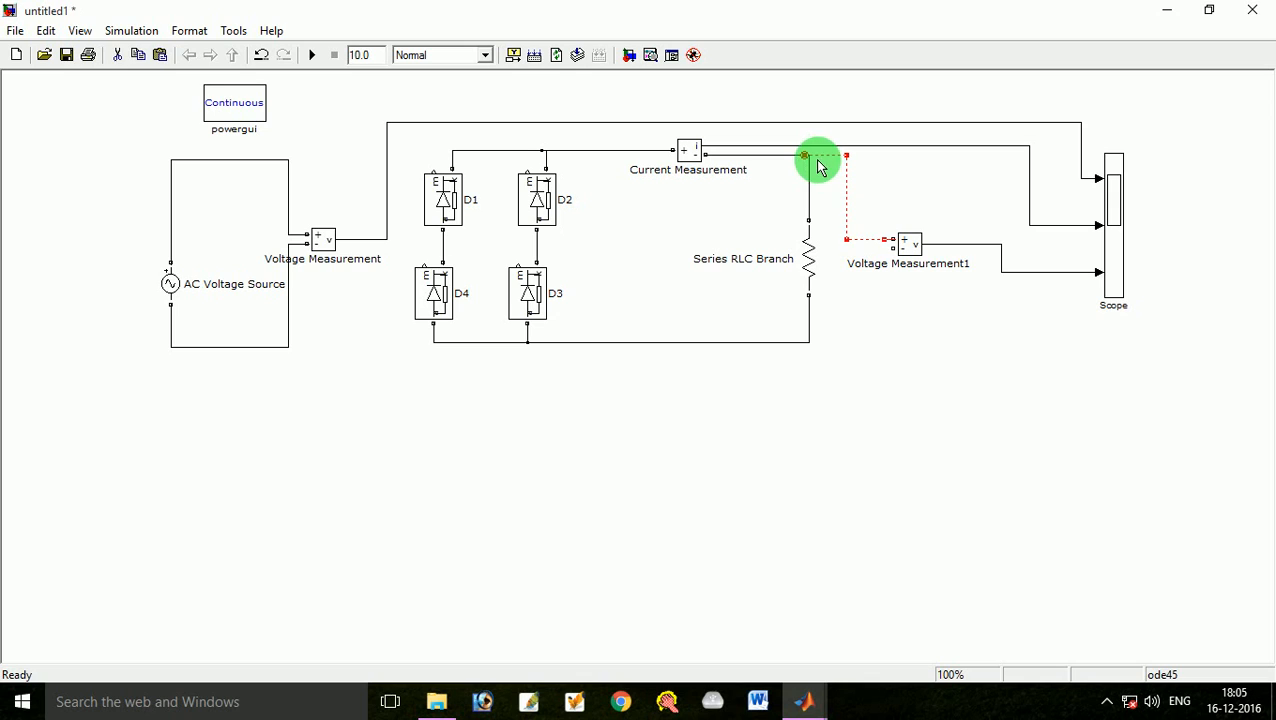
key("Delete")
left_click_drag(893, 240, 810, 157)
left_click_drag(890, 248, 806, 342)
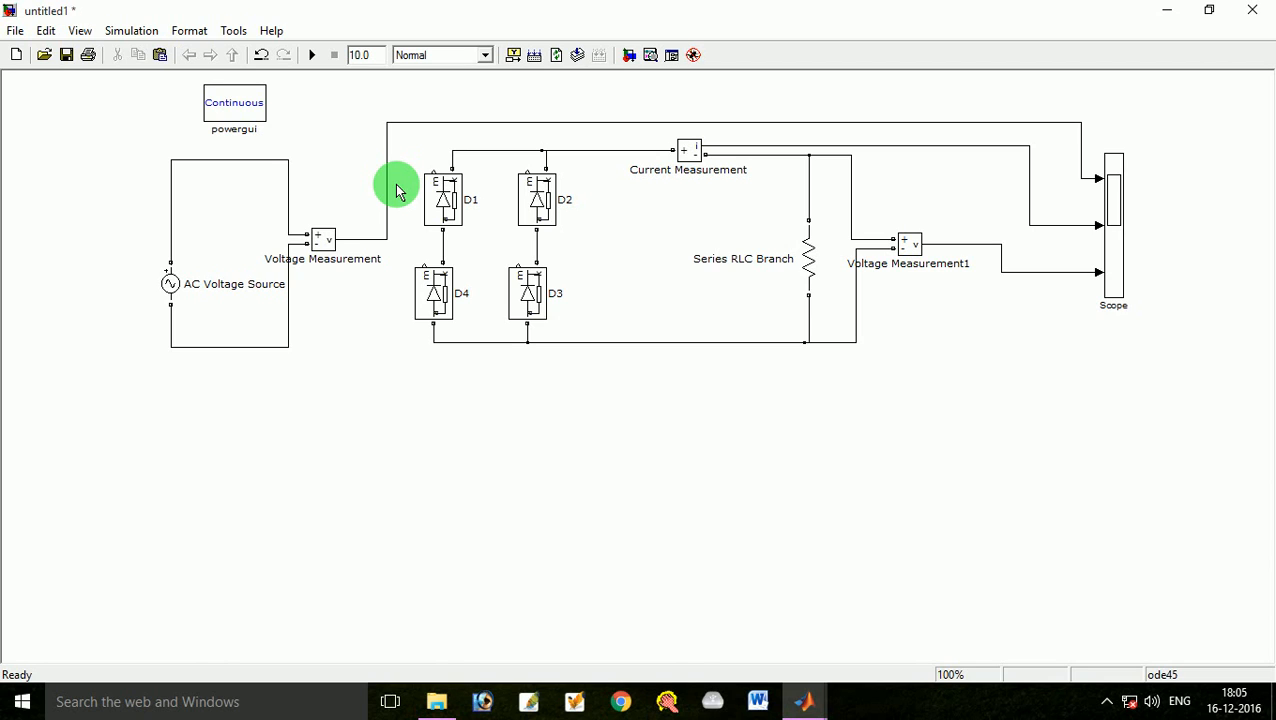
Step: Delete both lines connecting the AC Voltage Source to the Voltage Measurement block
left_click(287, 224)
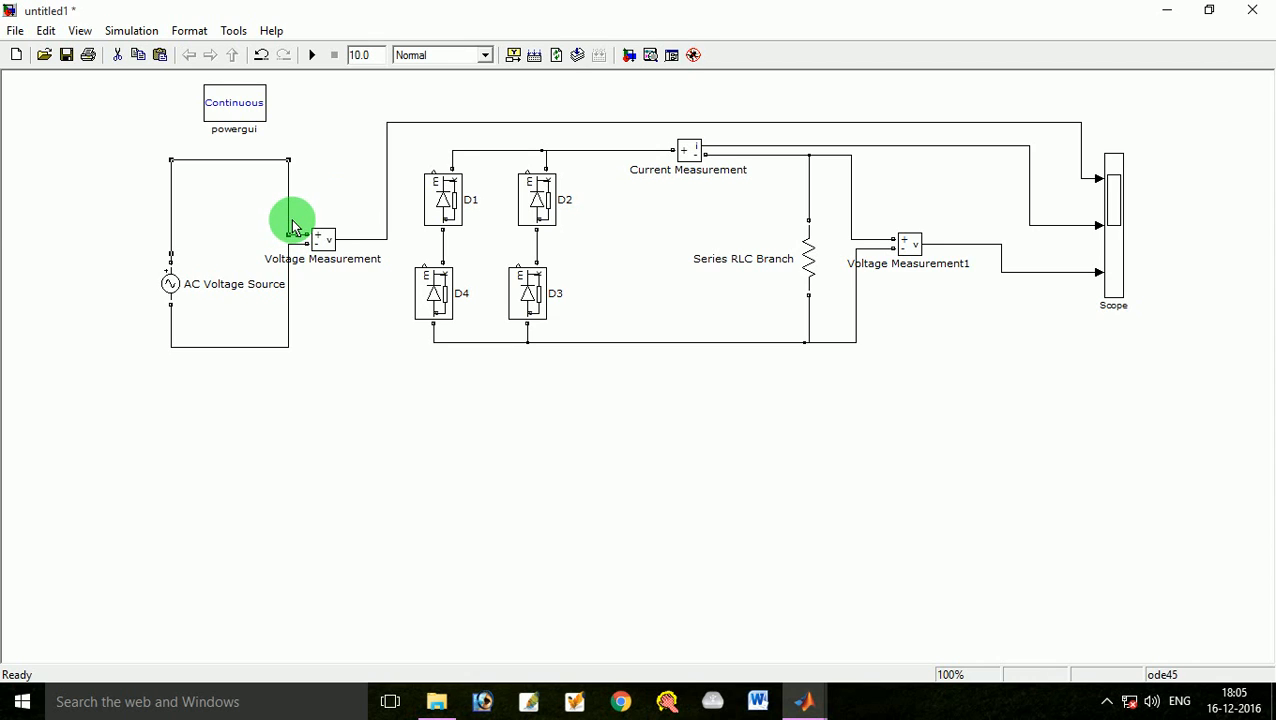
key("Delete")
left_click(291, 276)
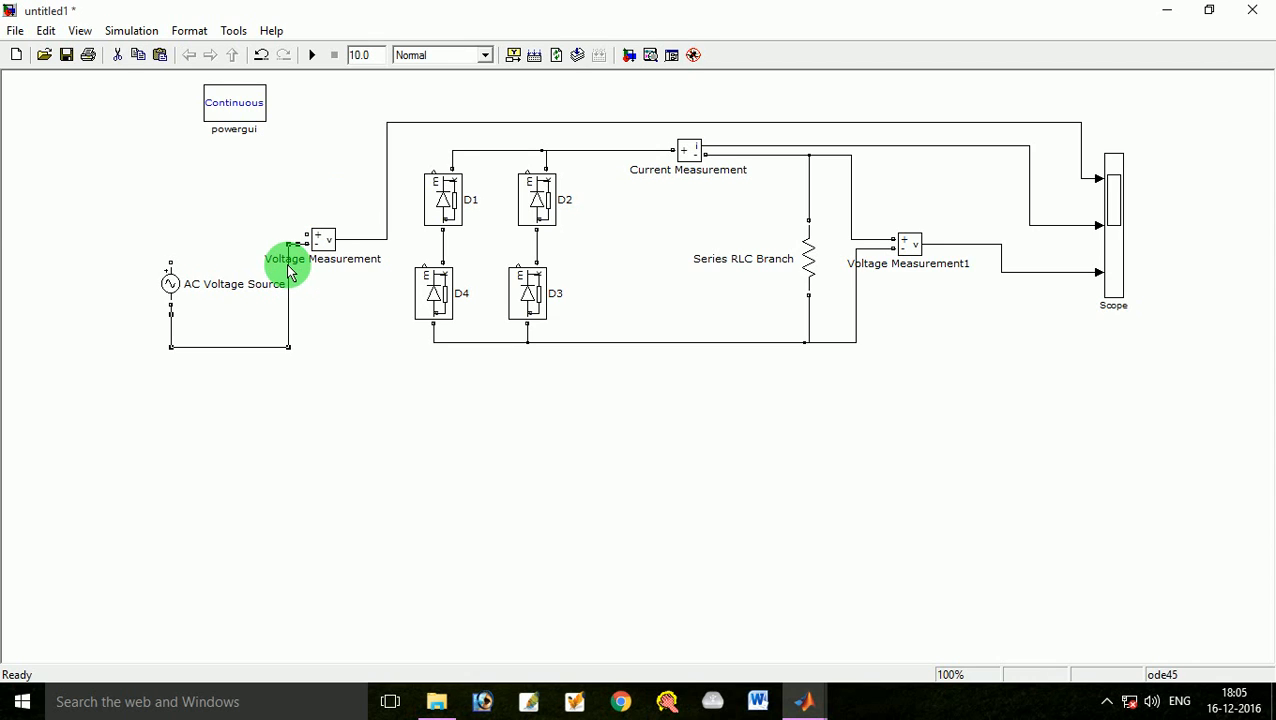
key("Delete")
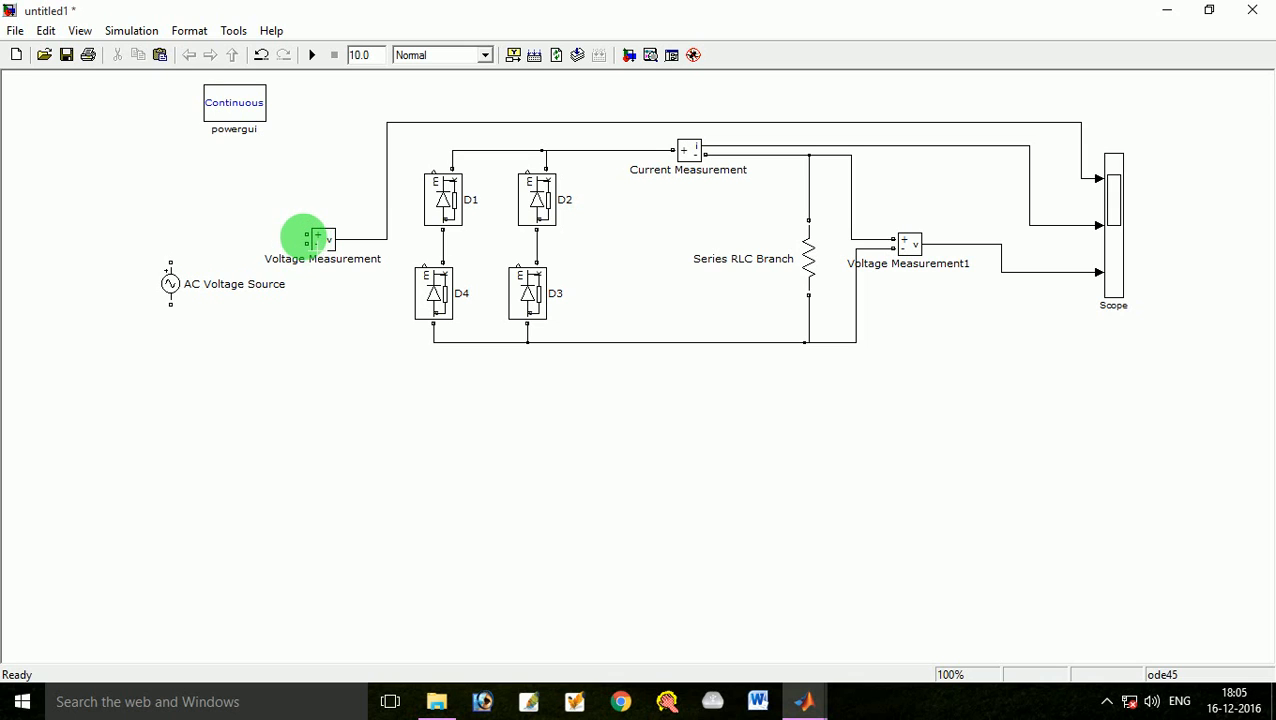
left_click(302, 236)
mouse_move(302, 236)
left_mouse_down()
mouse_move(274, 151)
mouse_move(359, 165)
mouse_move(419, 242)
mouse_move(447, 248)
mouse_move(410, 246)
left_mouse_up()
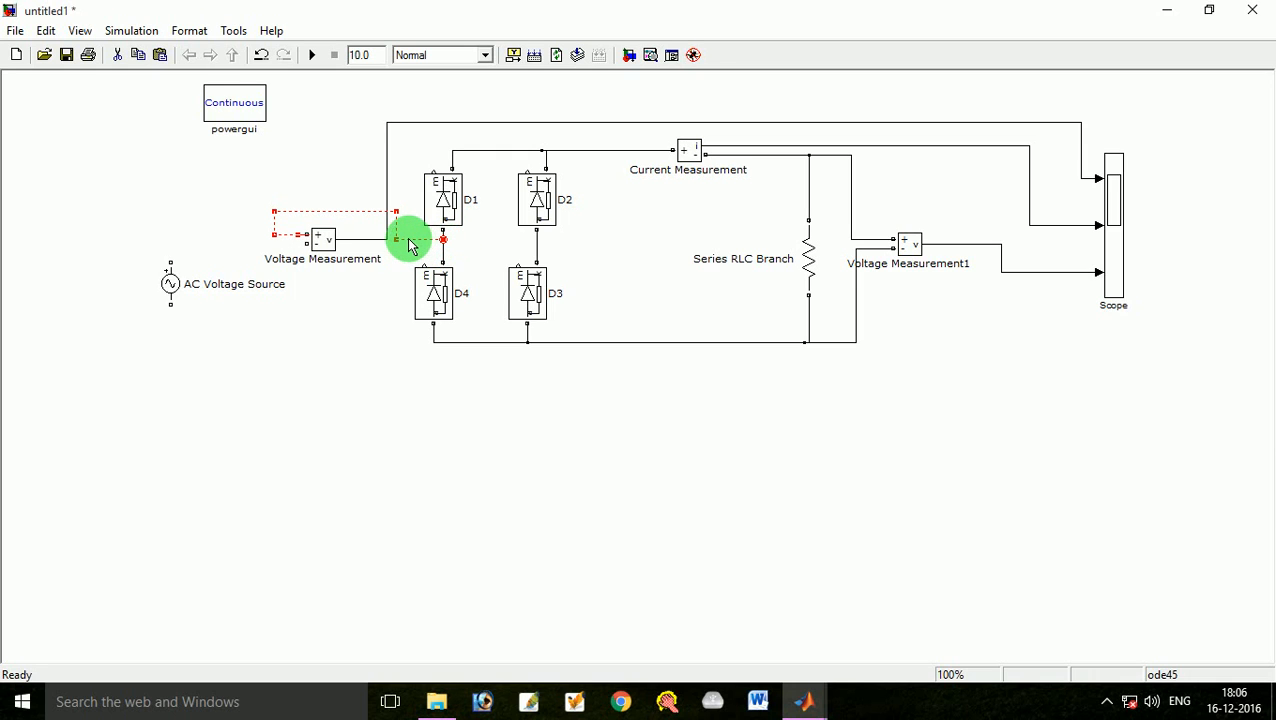
key("Delete")
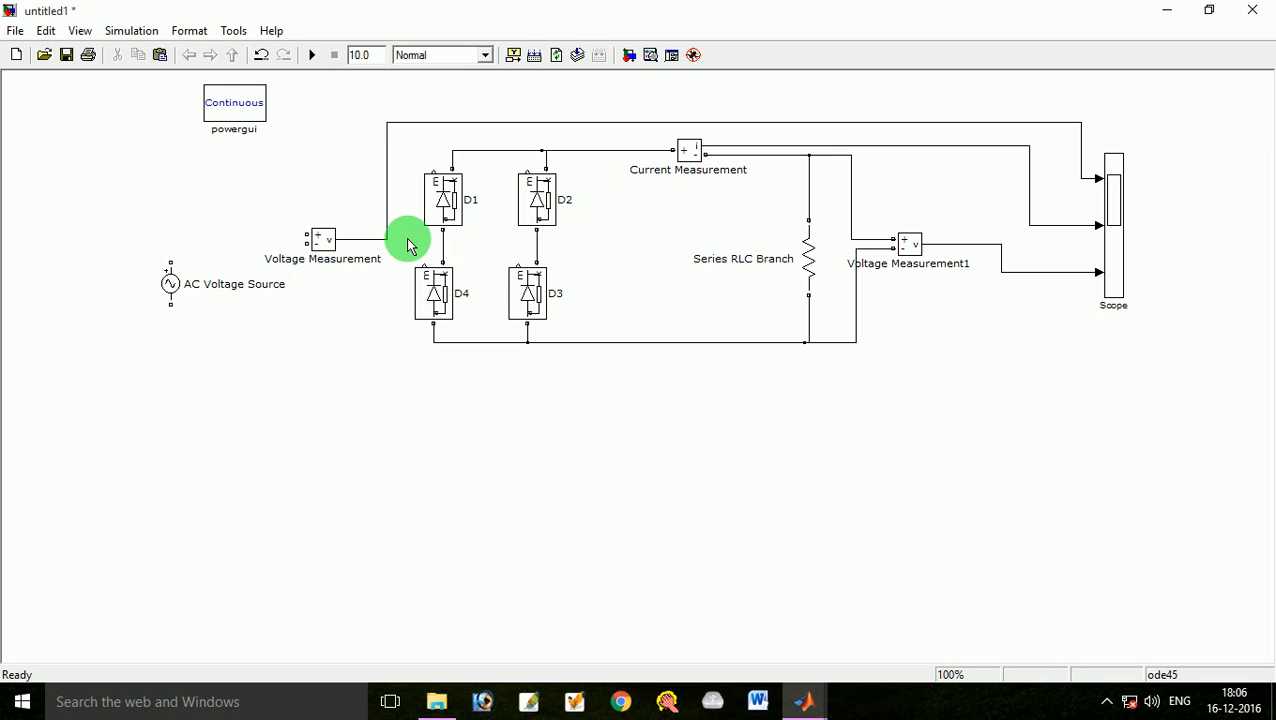
left_click_drag(170, 263, 442, 236)
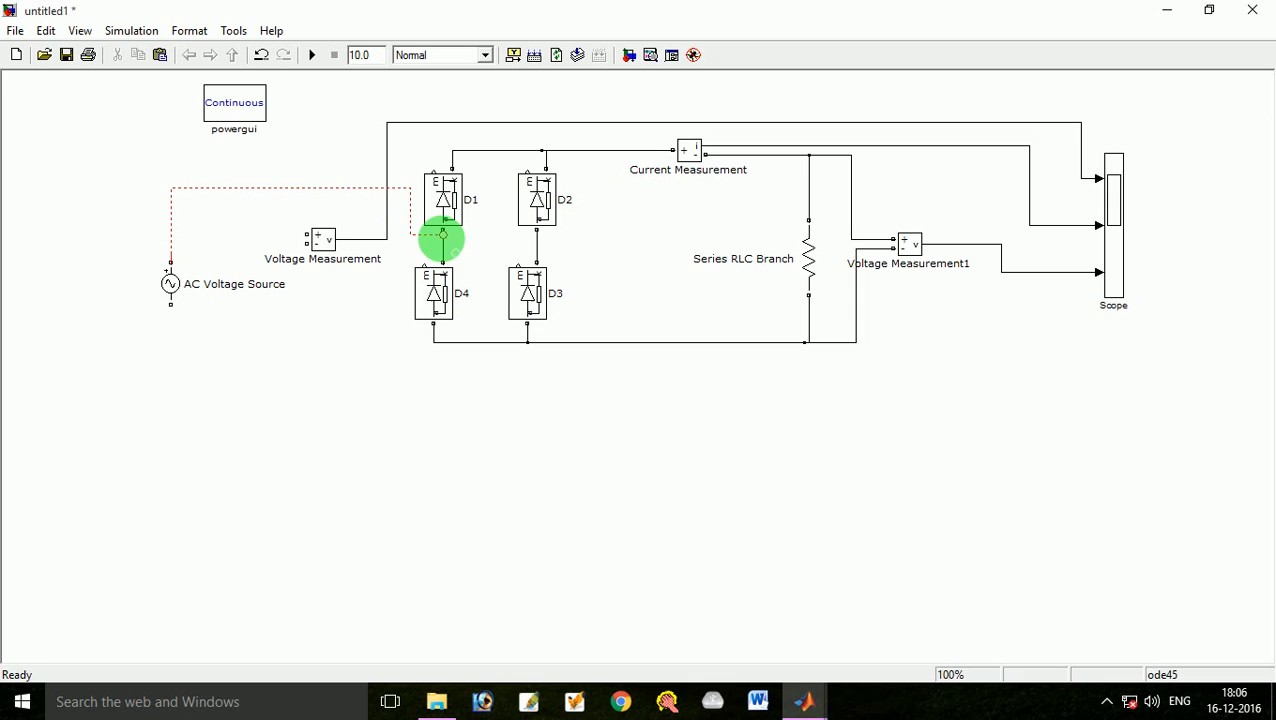
key("Delete")
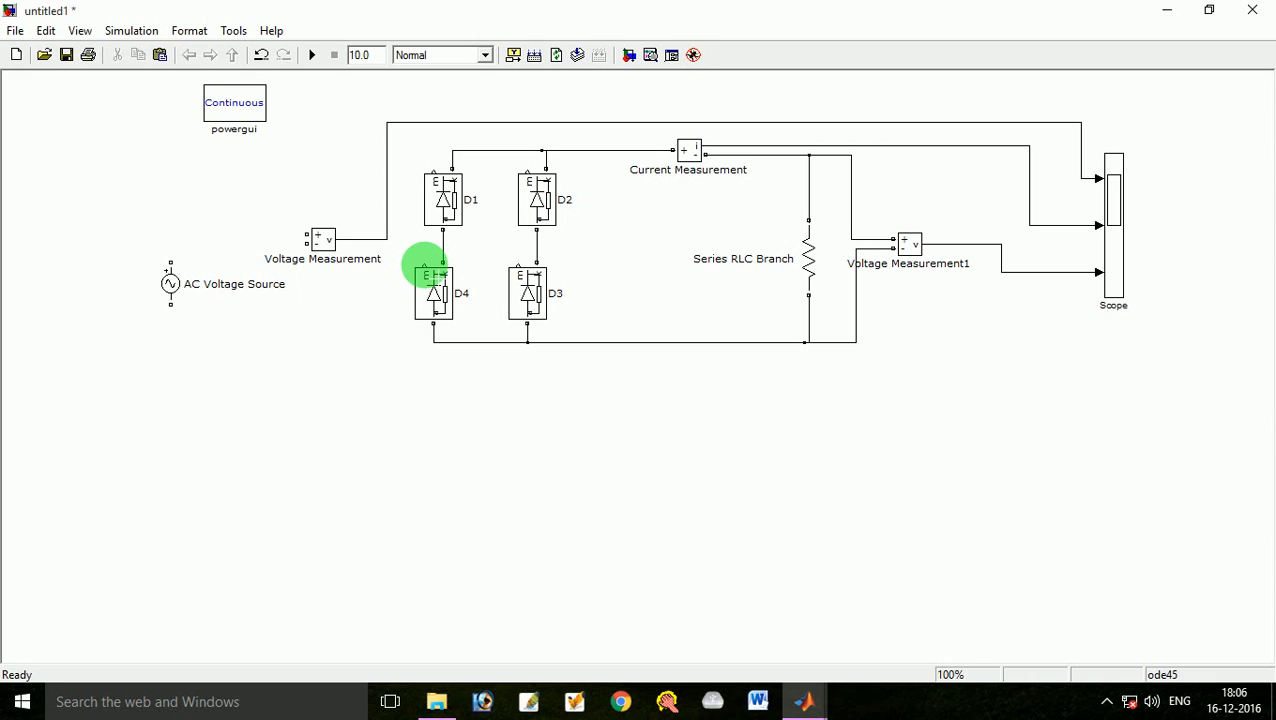
left_click_drag(430, 272, 431, 242)
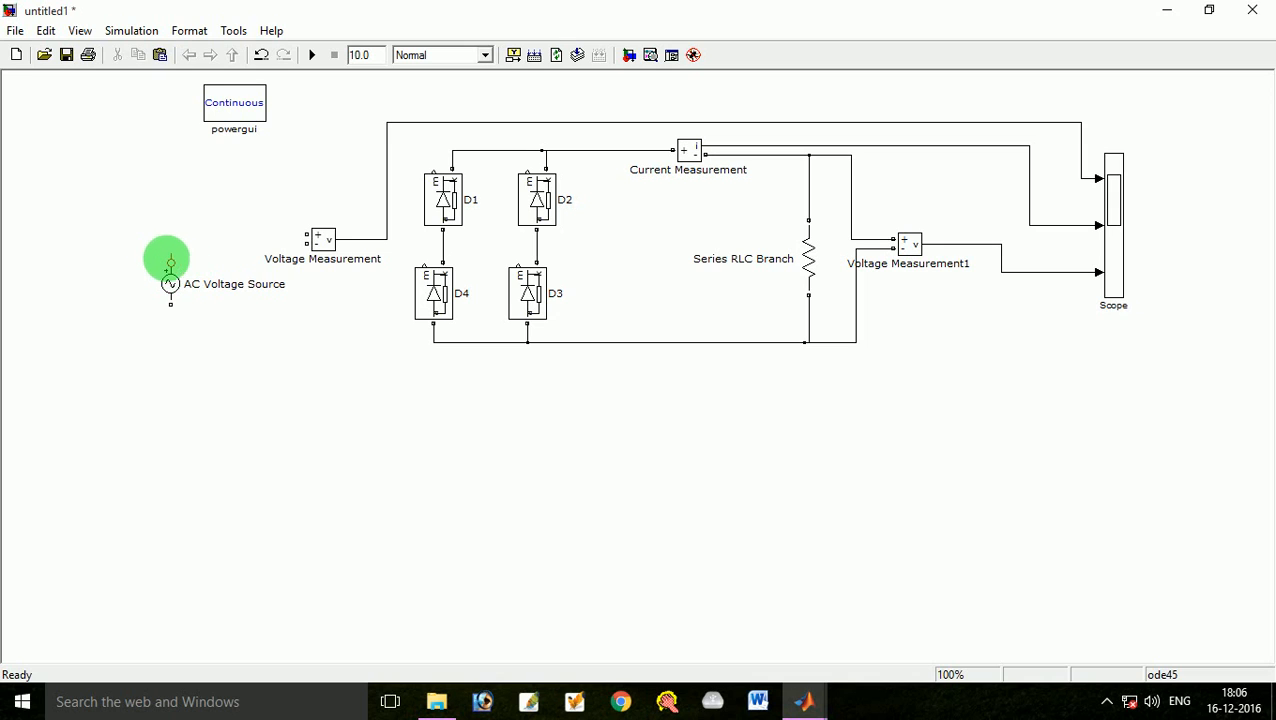
left_click_drag(171, 262, 316, 210)
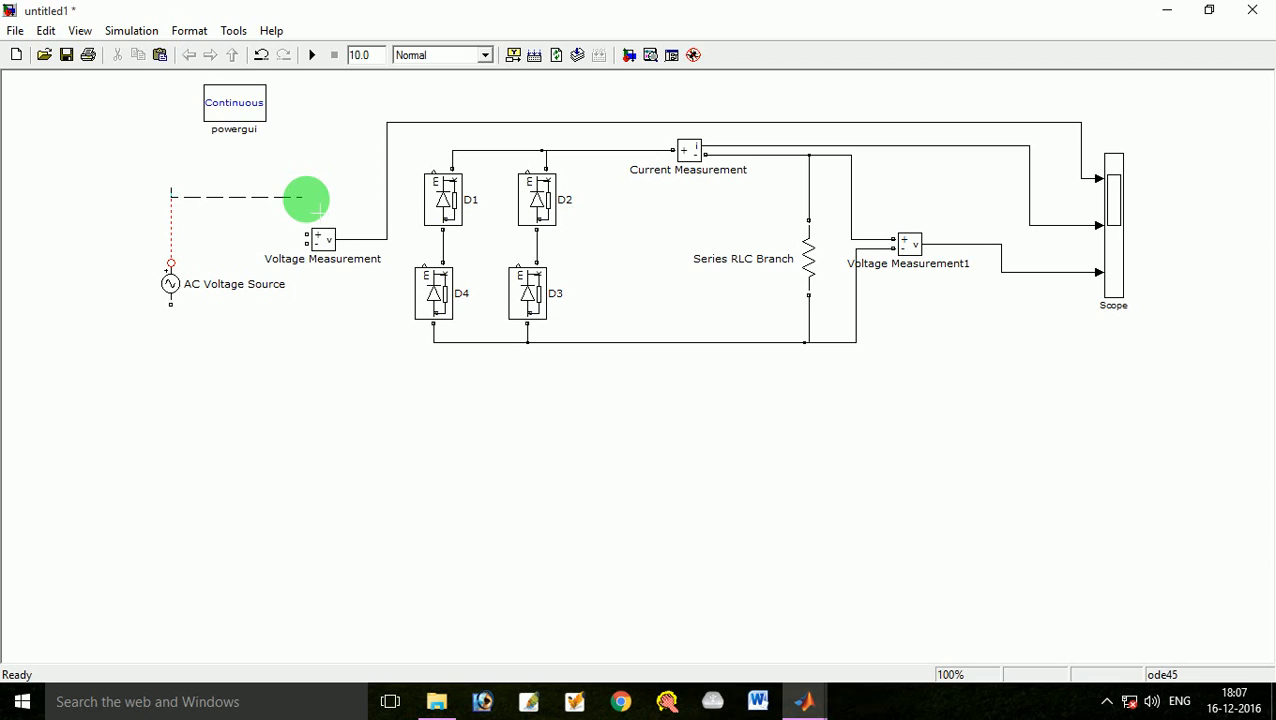
left_click_drag(318, 210, 443, 240)
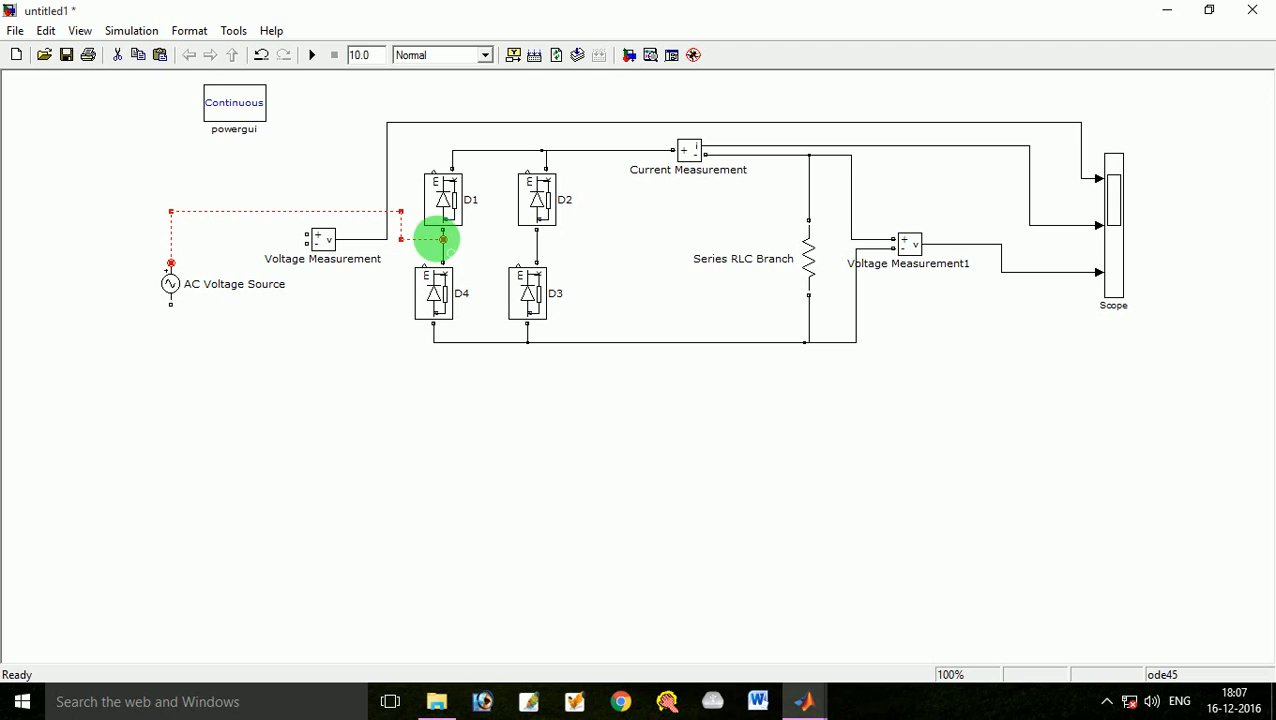
key("Delete")
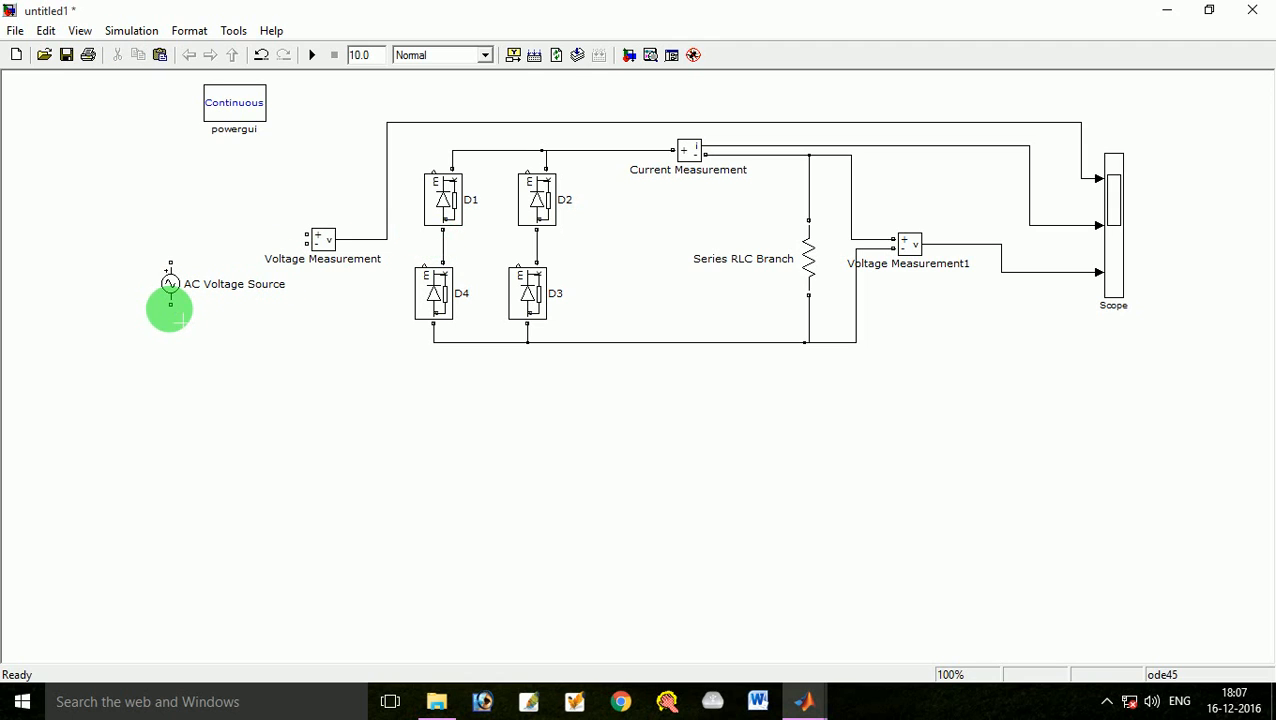
Step: Wire the AC Voltage Source's negative terminal to the line joining D2 and D3
left_click_drag(187, 347, 537, 251)
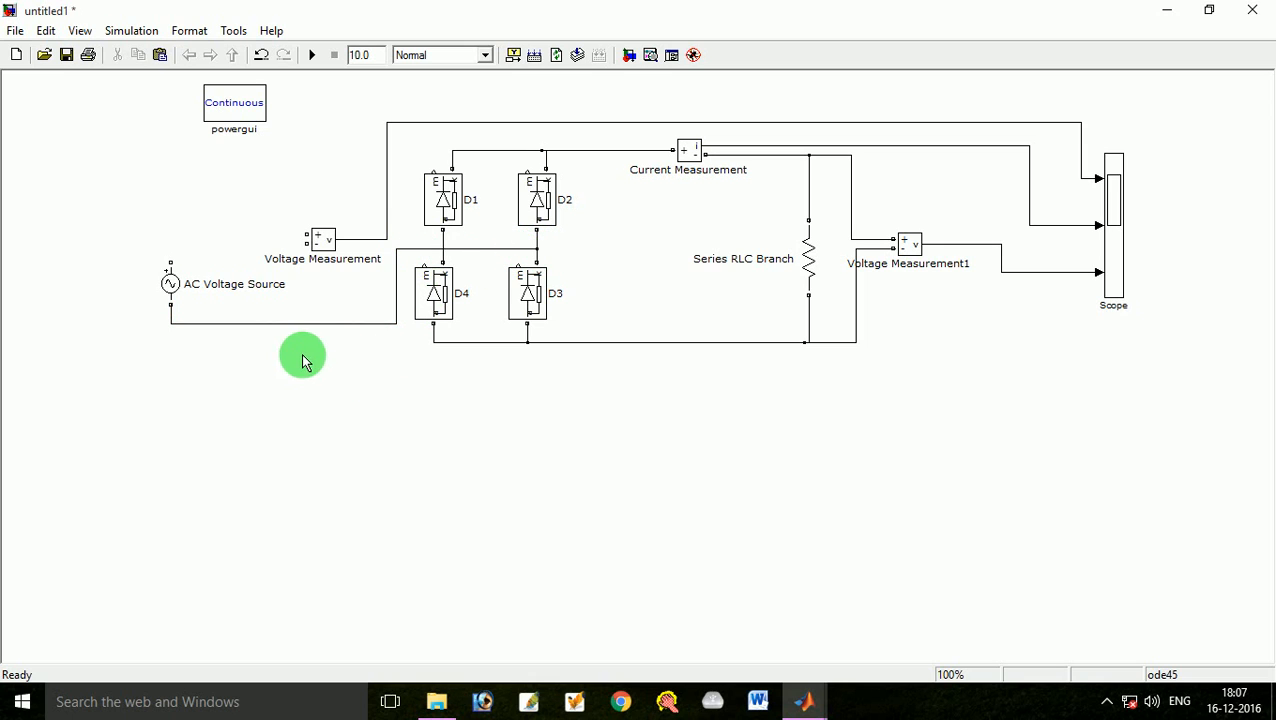
left_click_drag(171, 264, 410, 236)
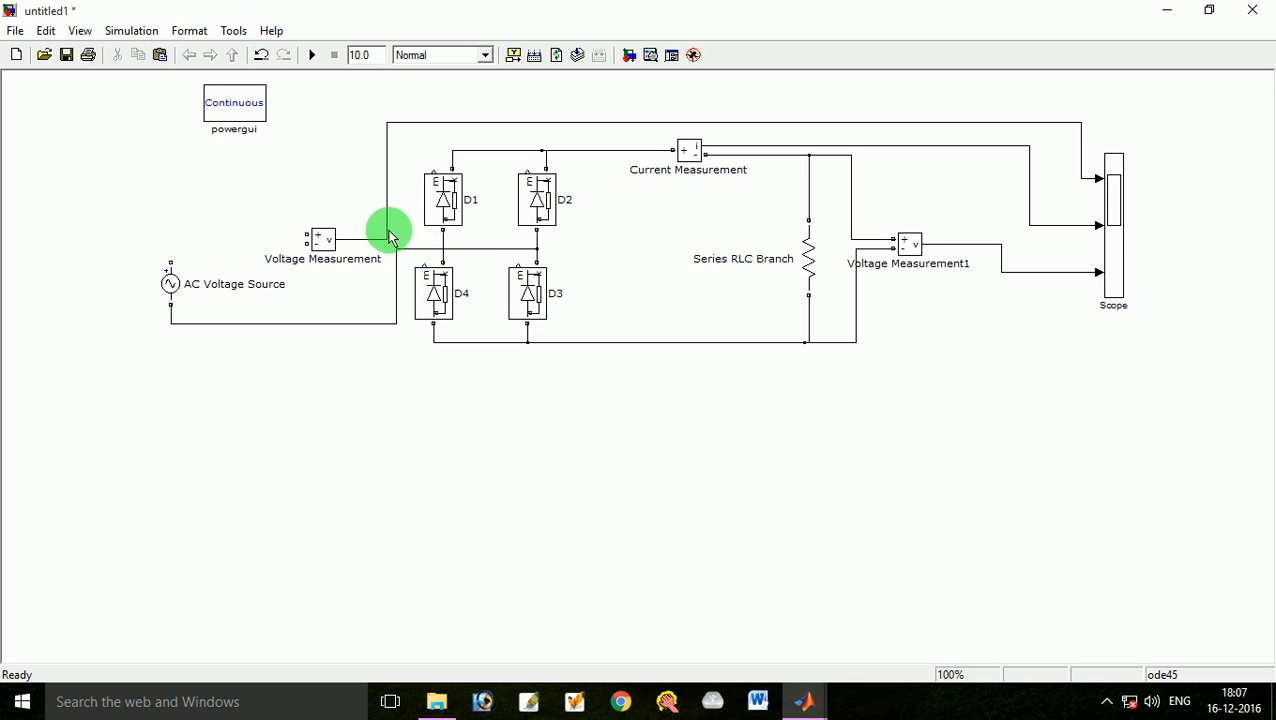
Step: Move D1 up to lengthen the vertical line between D1 and D4
left_click(443, 207)
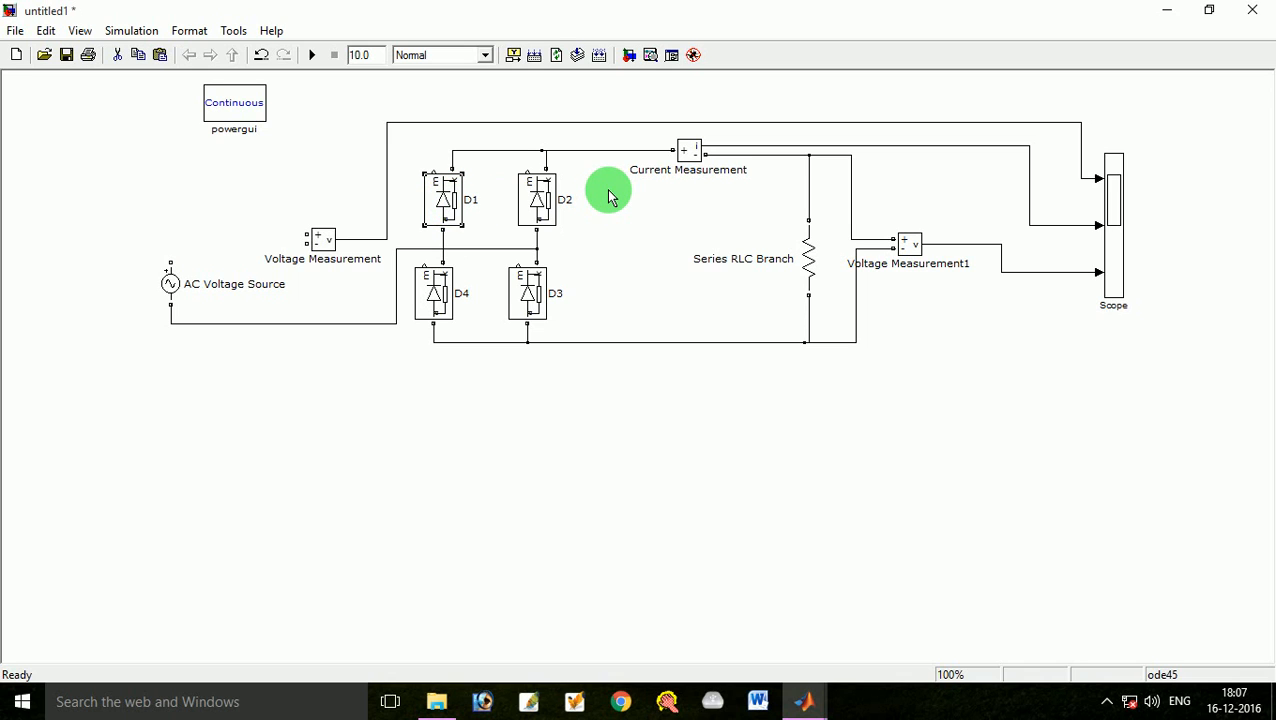
key("Up")
key("Up")
key("Up")
key("Up")
key("Up")
key("Up")
key("Up")
key("Up")
key("Up")
key("Up")
key("Up")
key("Up")
key("Up")
key("Up")
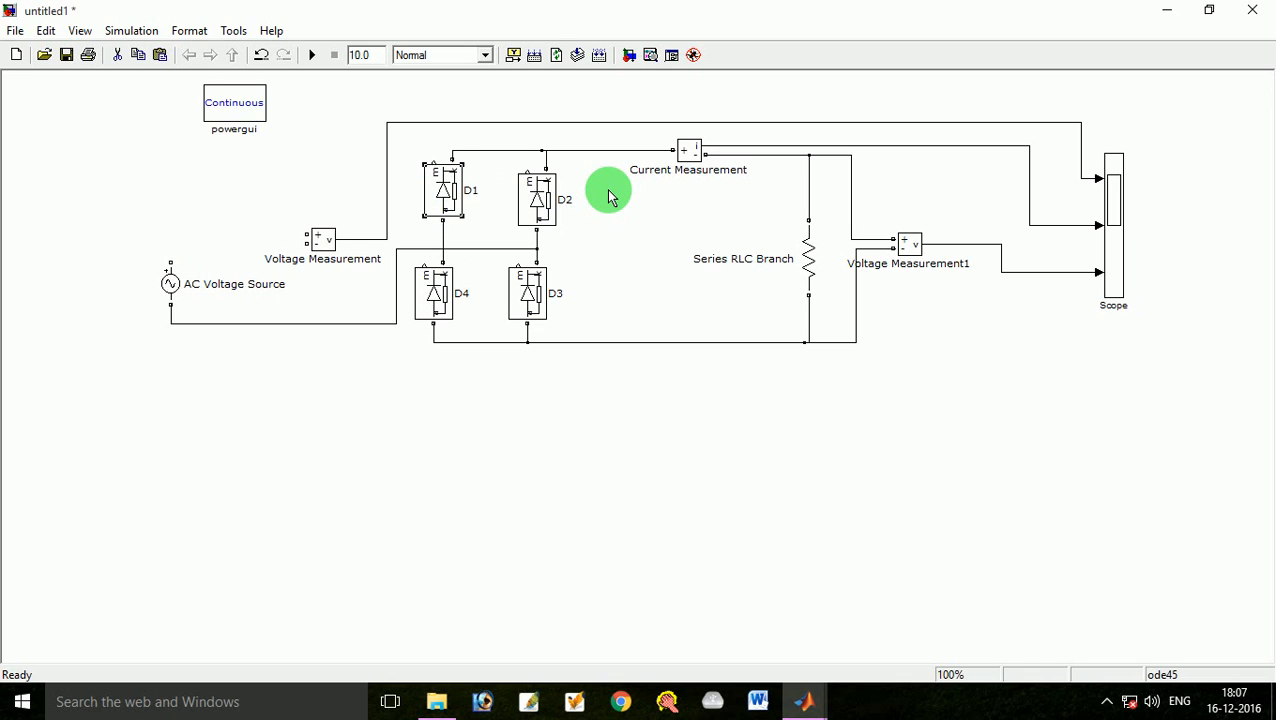
left_click(502, 157)
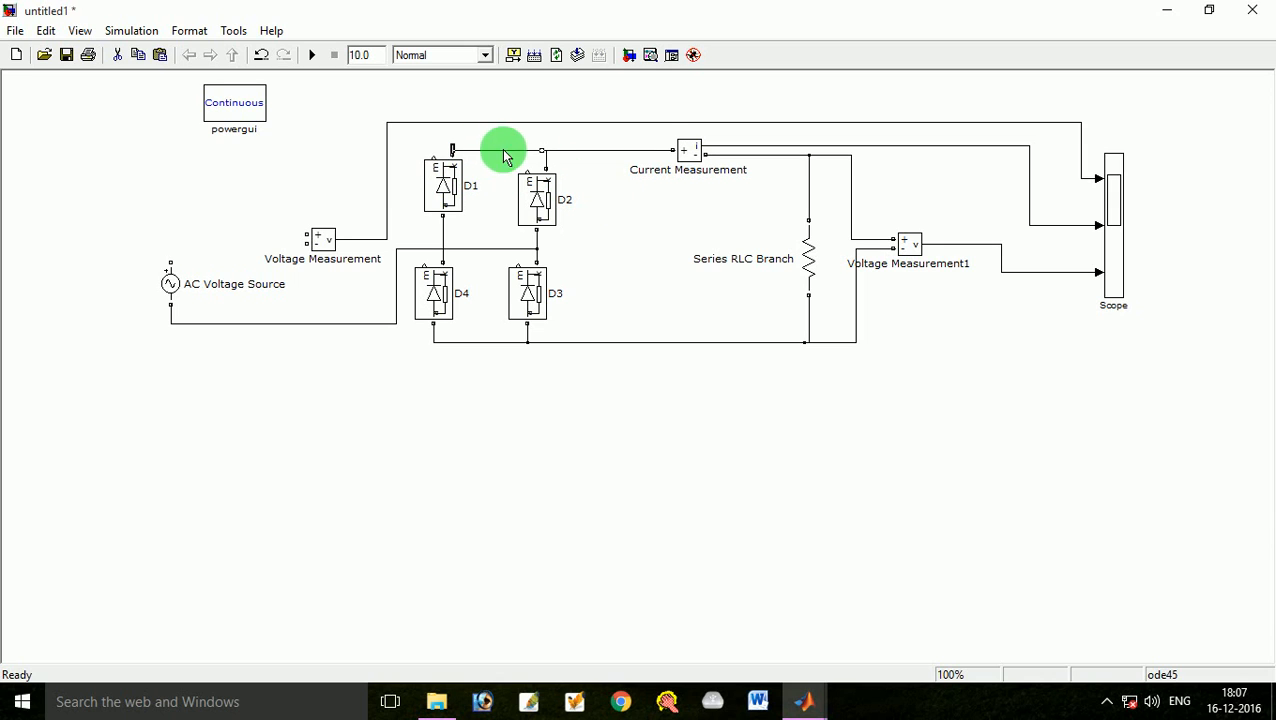
key("Up")
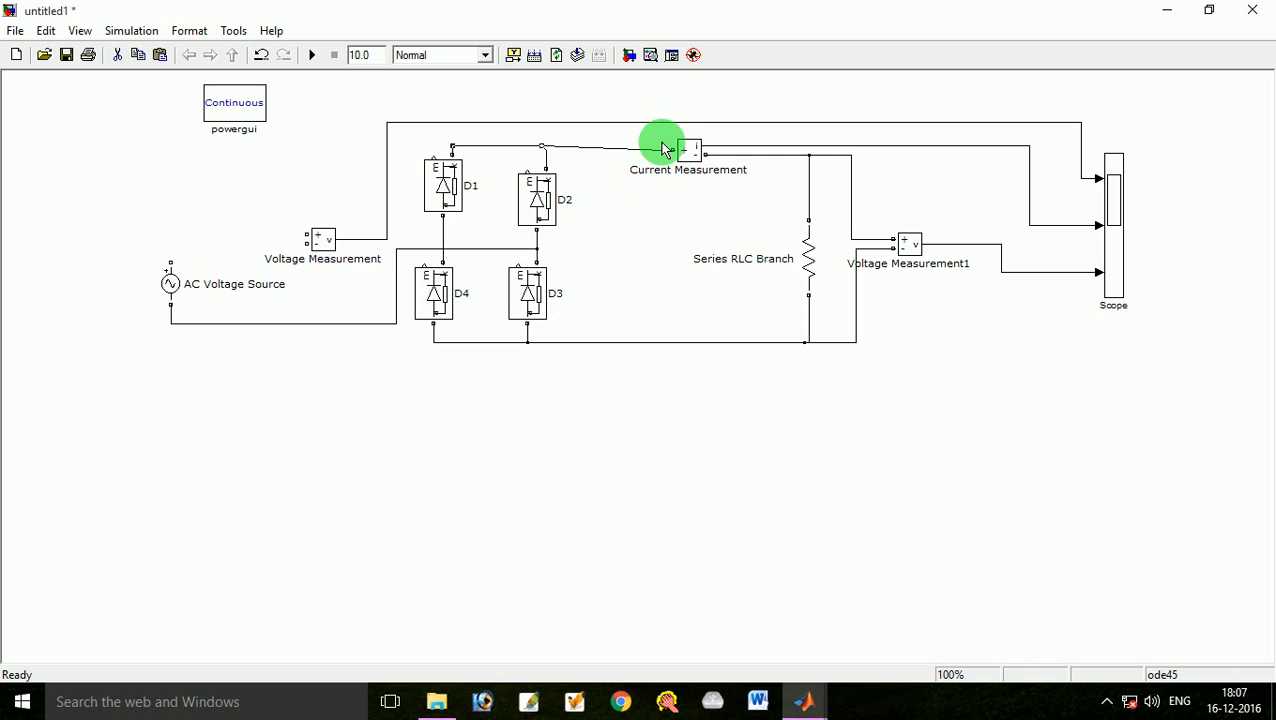
key("ctrl+z")
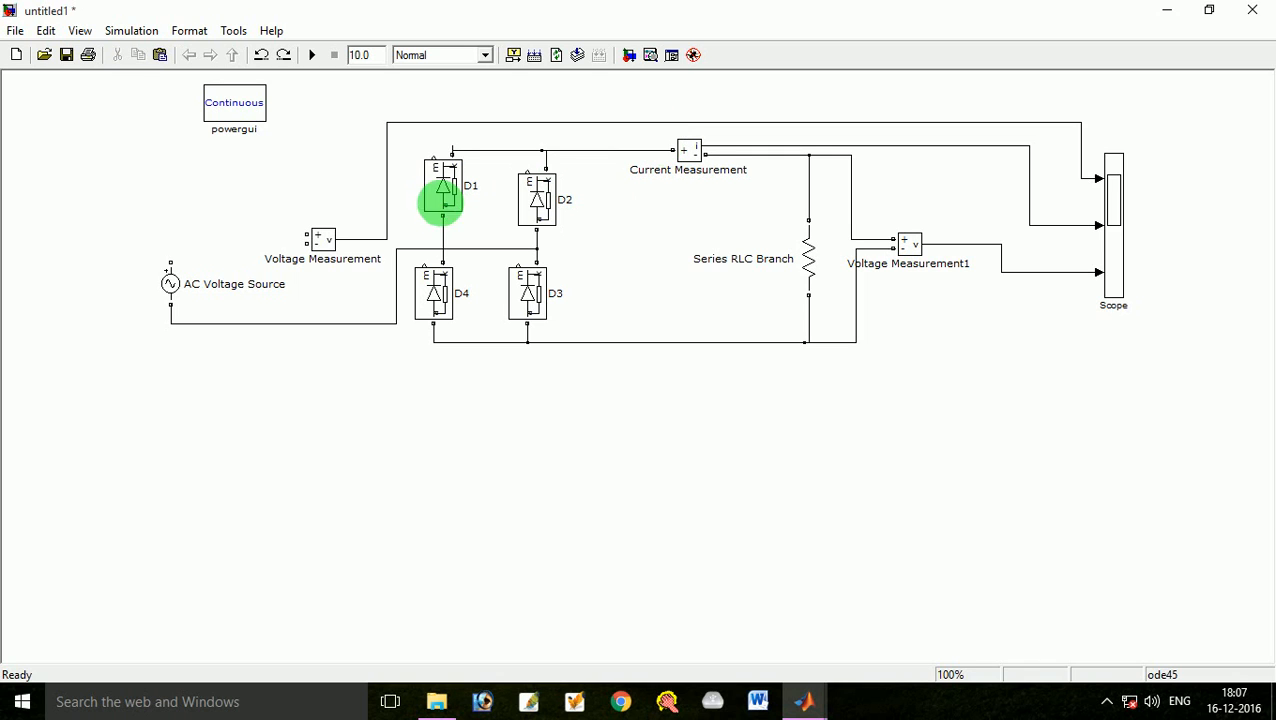
Step: Lower D1 slightly from the top line and raise D2 level with D1
left_click(437, 195)
key("Down")
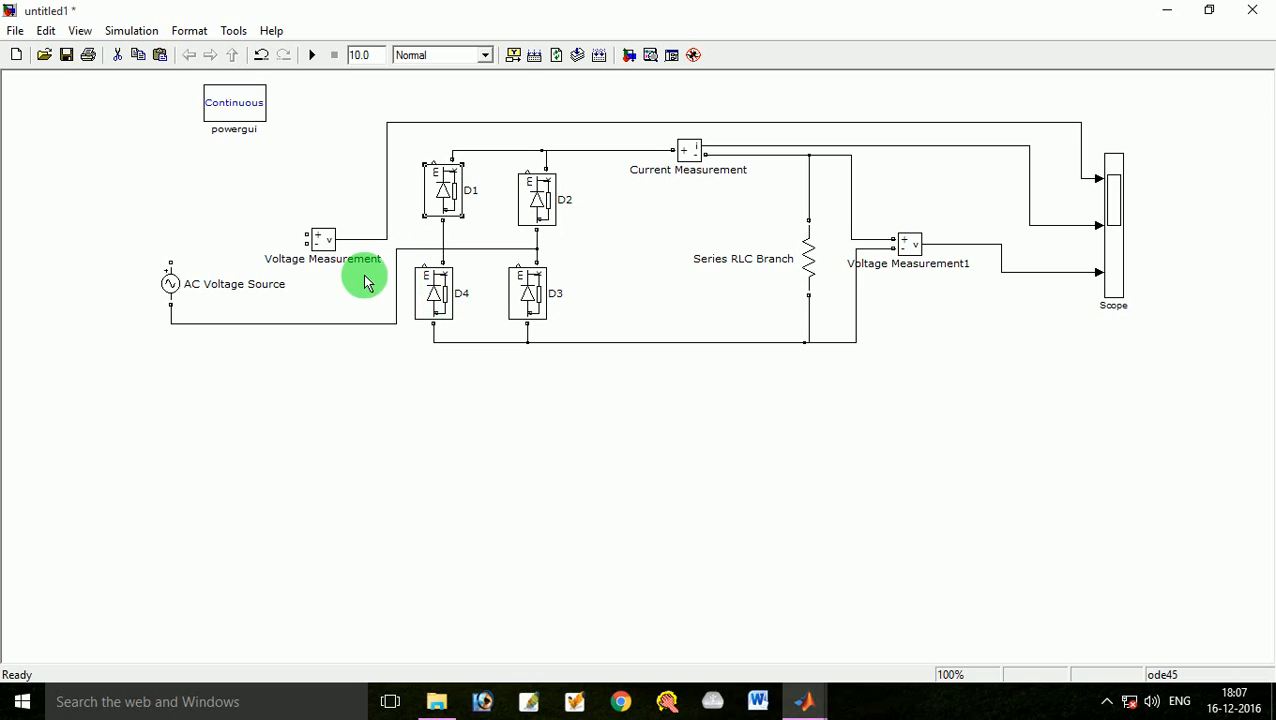
left_click(547, 203)
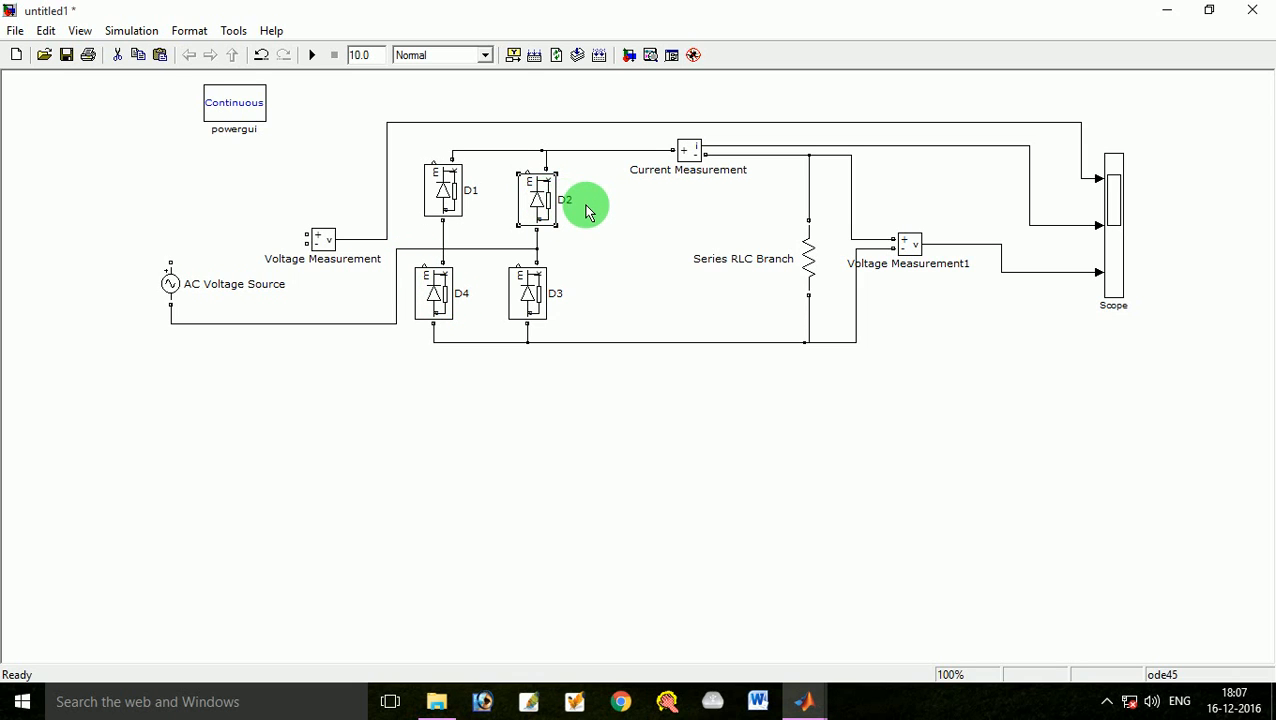
key("Up")
key("Up")
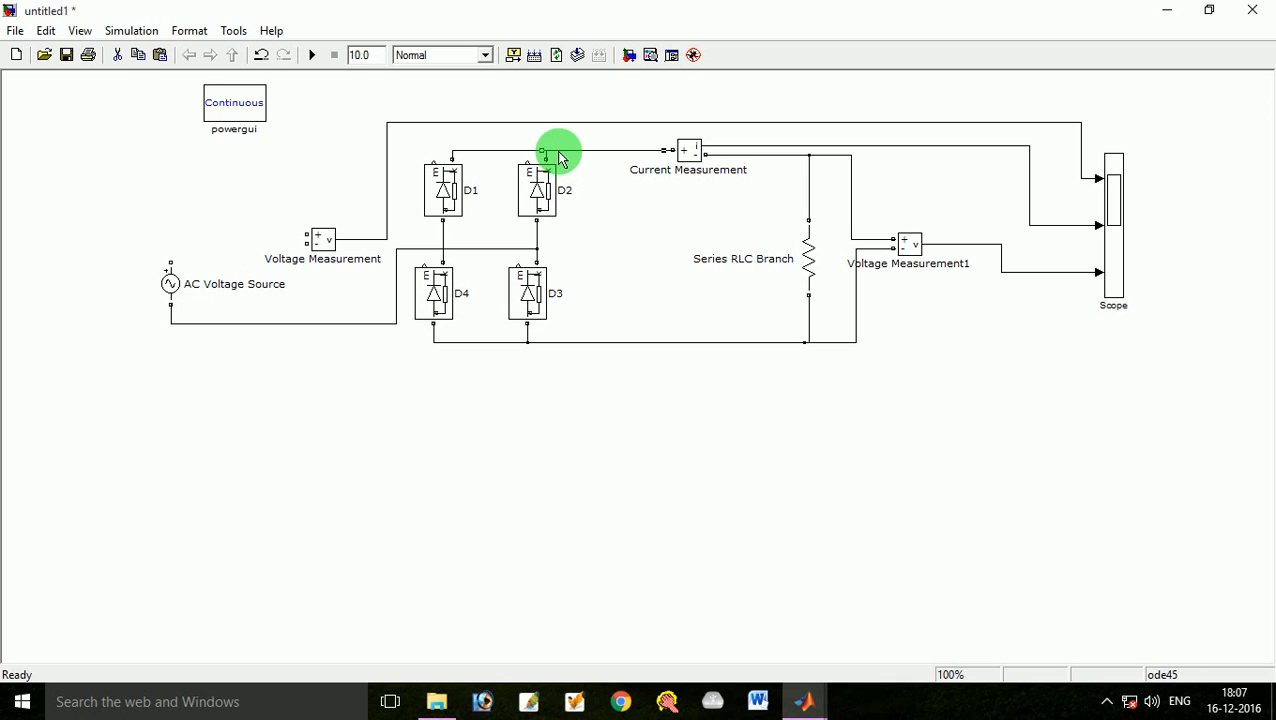
left_click(594, 228)
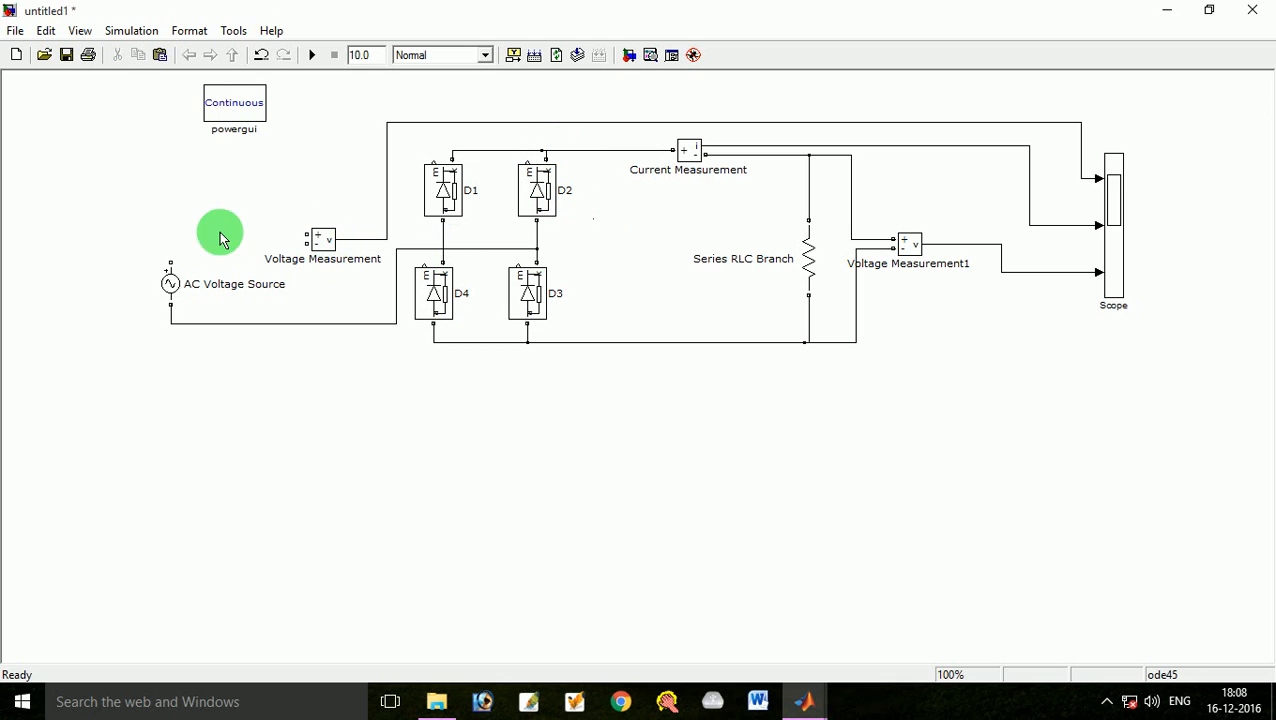
mouse_move(171, 263)
left_mouse_down()
mouse_move(199, 194)
mouse_move(384, 208)
mouse_move(443, 236)
left_mouse_up()
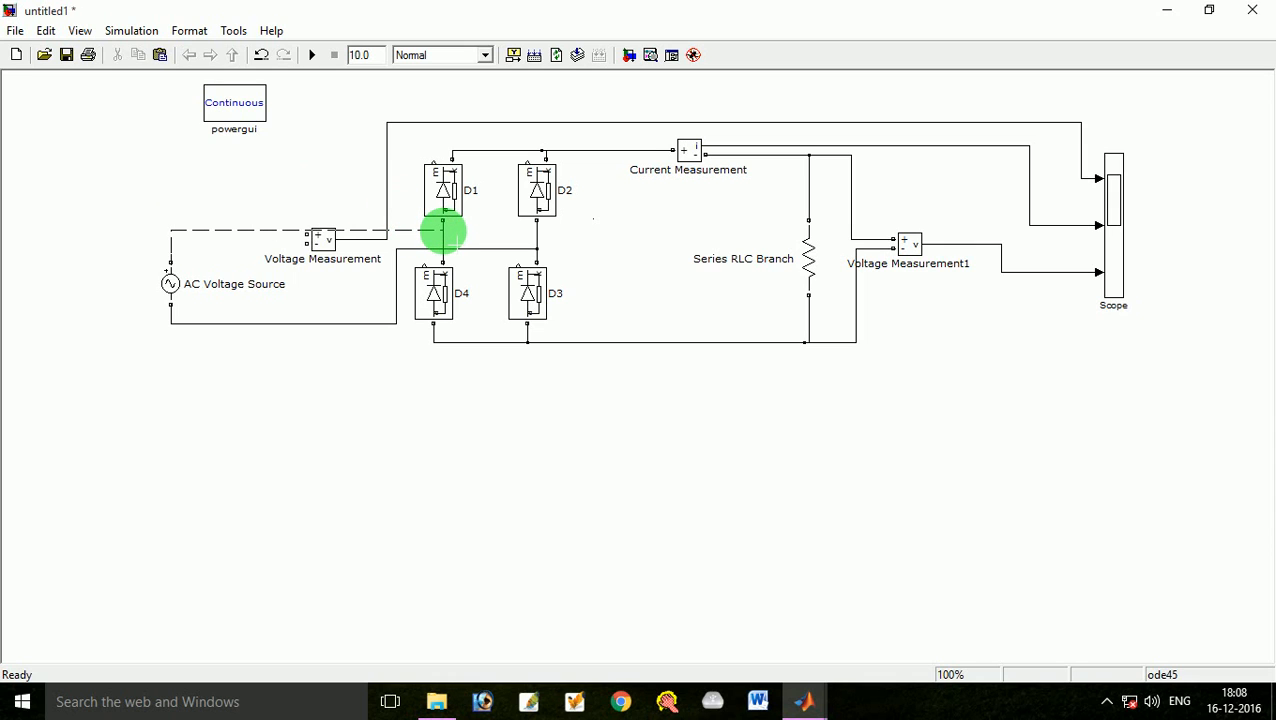
left_click(390, 230)
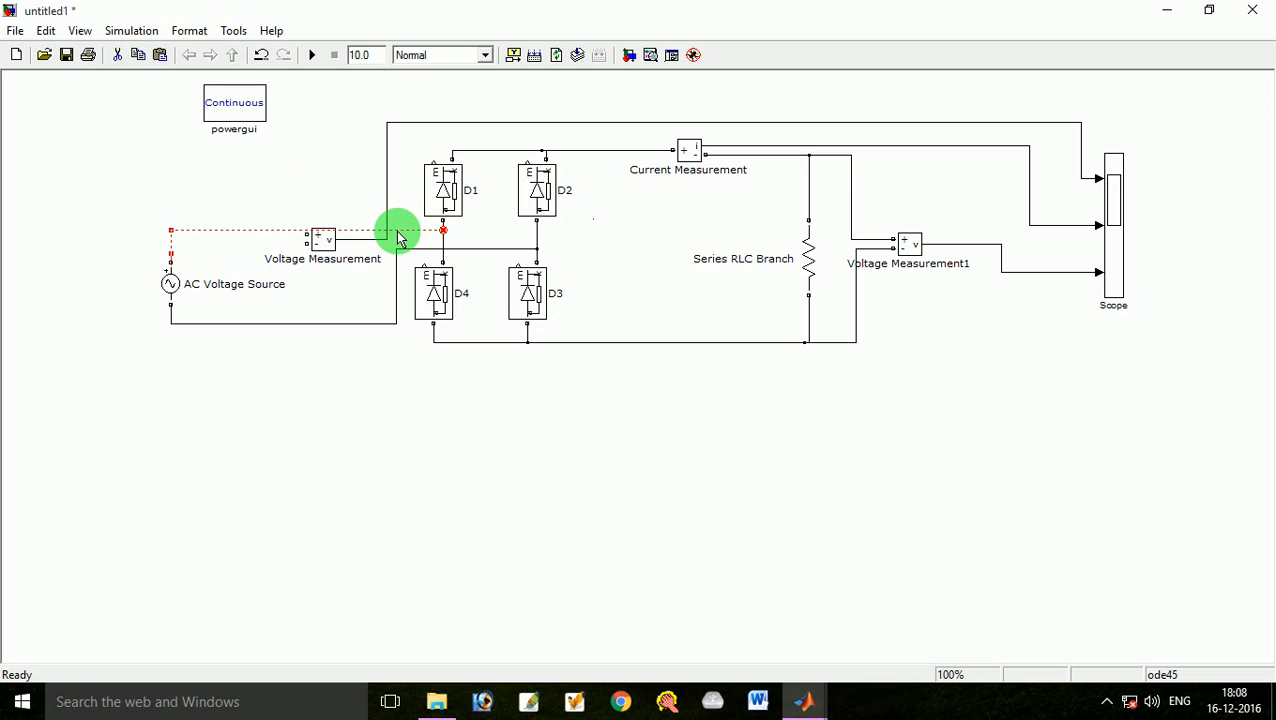
key("Delete")
Step: Shift the Voltage Measurement block slightly downward to make room for a source wire above it
left_click(315, 242)
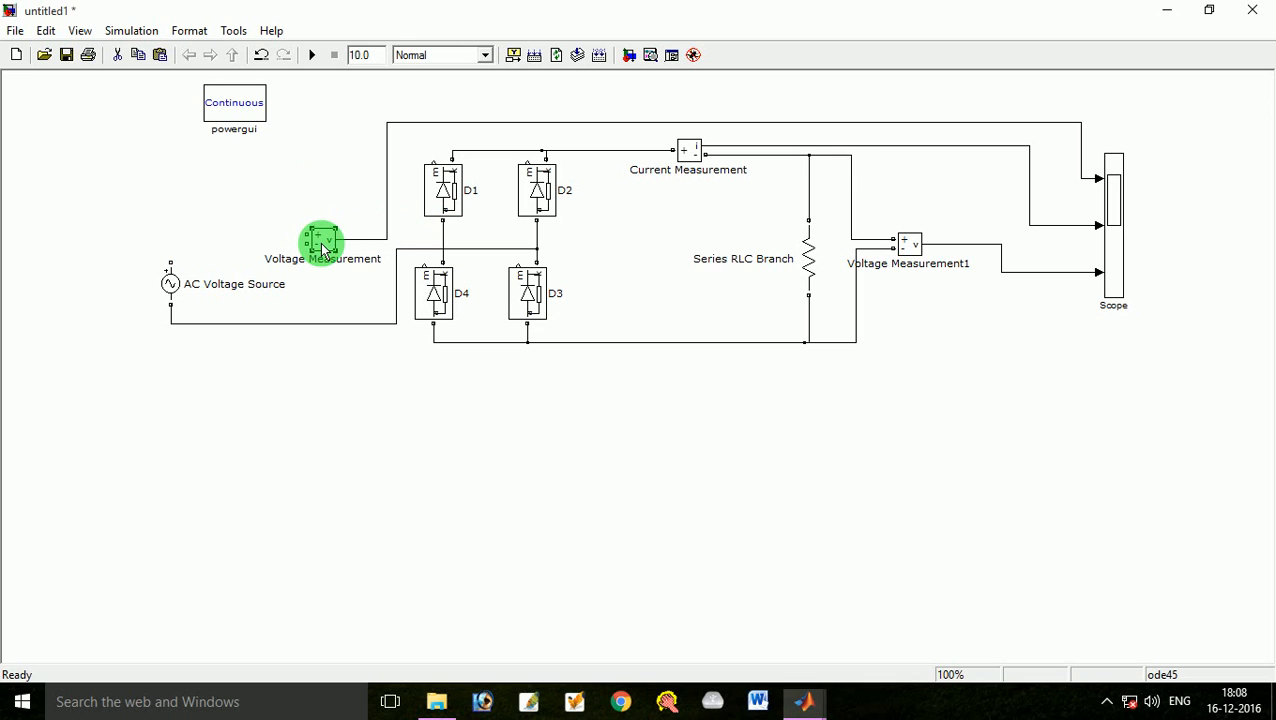
key("Up")
key("Up")
key("Up")
key("Up")
key("Up")
key("Up")
key("Up")
key("Up")
key("Up")
key("Up")
key("Up")
key("Up")
key("Up")
key("Up")
key("Up")
key("Up")
key("Up")
key("Up")
key("Up")
key("Up")
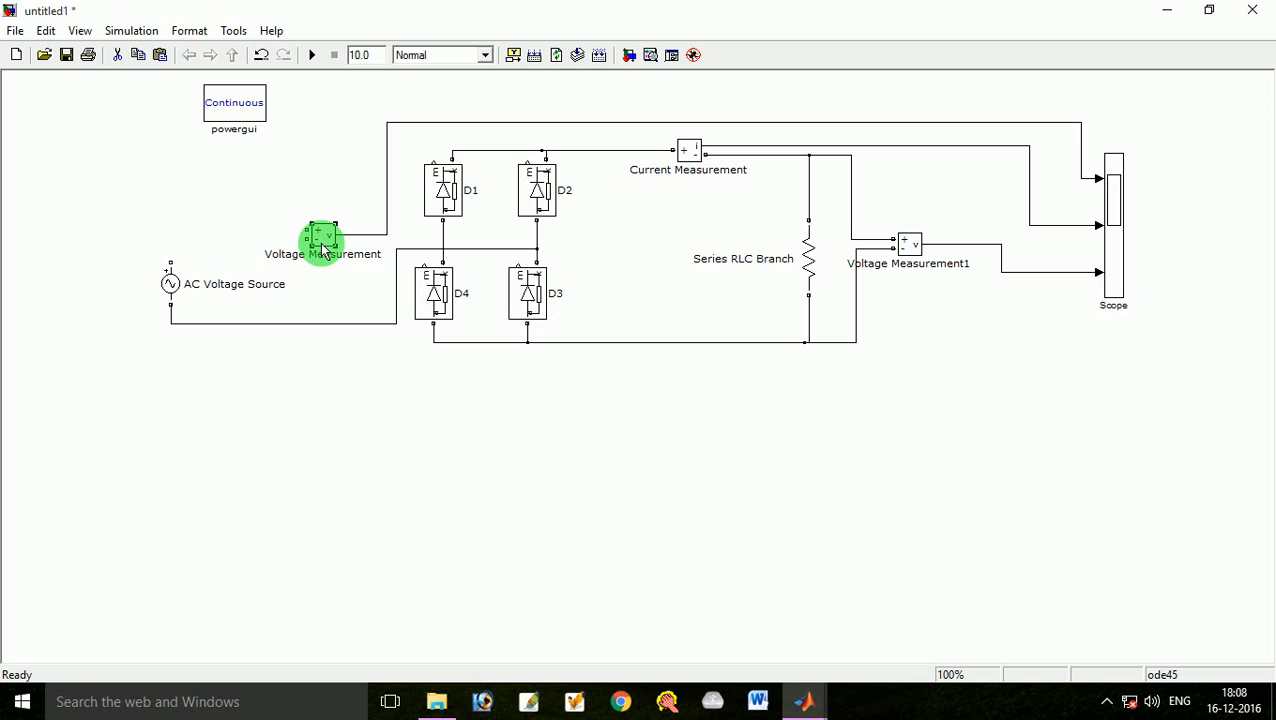
key("Up")
key("Up")
key("Up")
key("Up")
key("Up")
key("Up")
key("Up")
key("Up")
key("Up")
key("Up")
key("Up")
key("Up")
key("Up")
key("Up")
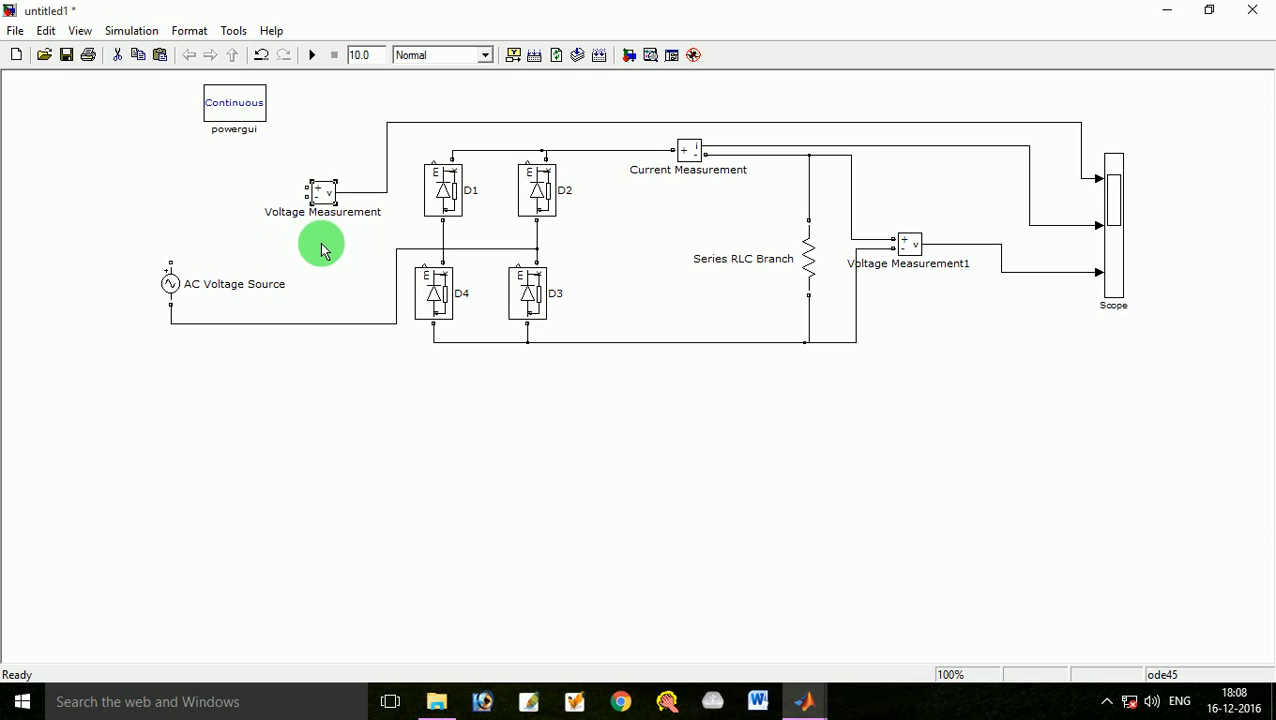
key("Down")
key("Down")
key("Down")
key("Down")
key("Down")
key("Down")
key("Down")
key("Down")
key("Down")
key("Down")
key("Down")
key("Down")
key("Down")
key("Down")
key("Down")
key("Down")
key("Down")
key("Down")
key("Down")
key("Down")
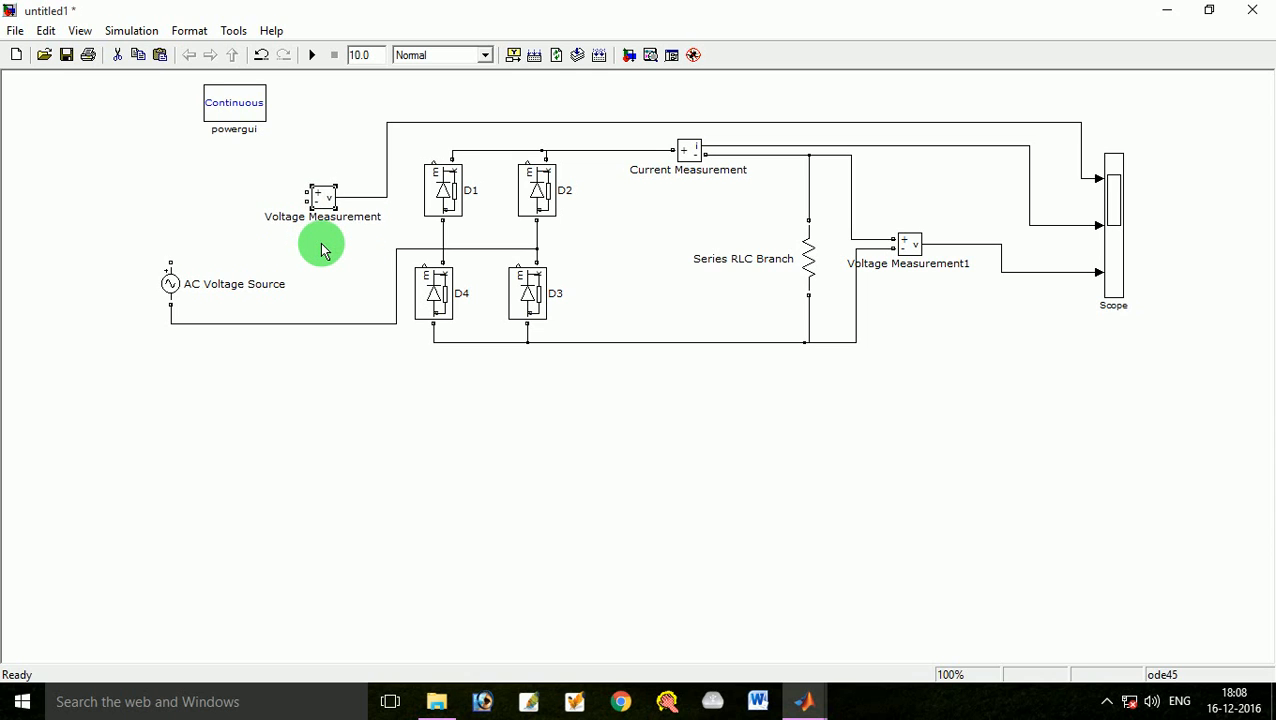
key("Down")
key("Down")
key("Down")
key("Down")
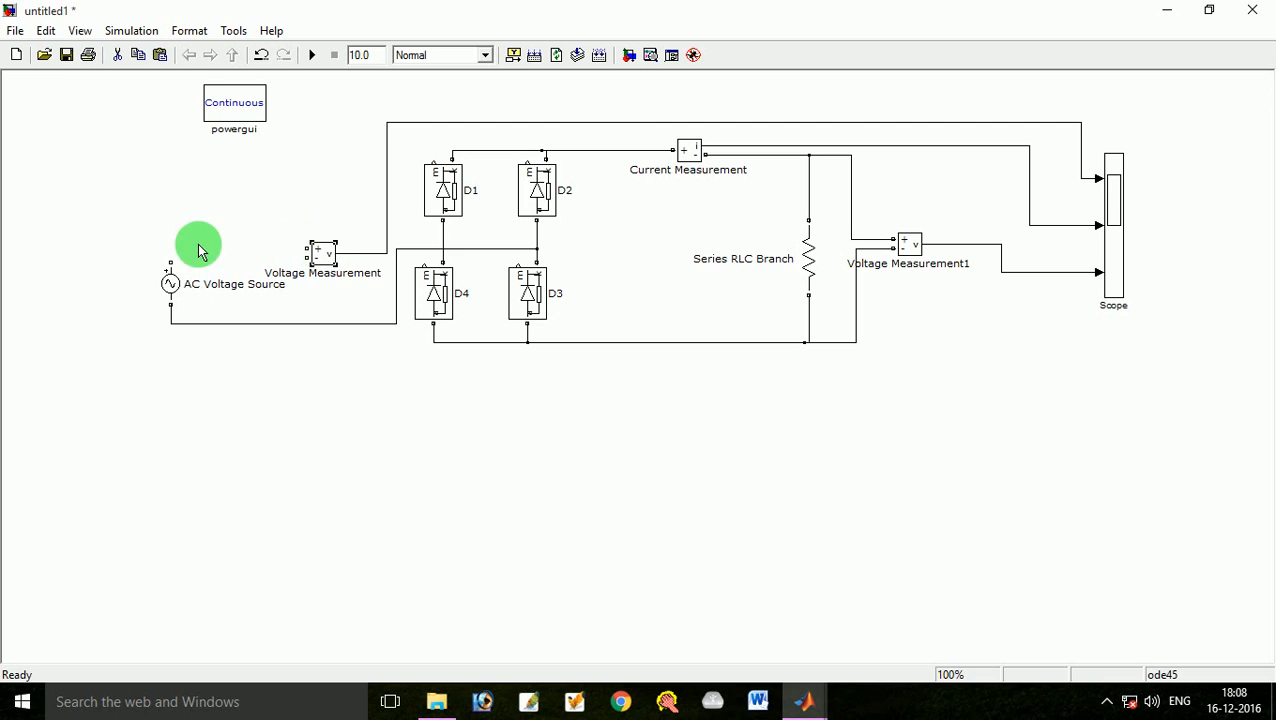
Step: Wire the AC Voltage Source's positive terminal over the Voltage Measurement block to the line joining D1 and D4, and raise that wire slightly
left_click_drag(171, 264, 347, 211)
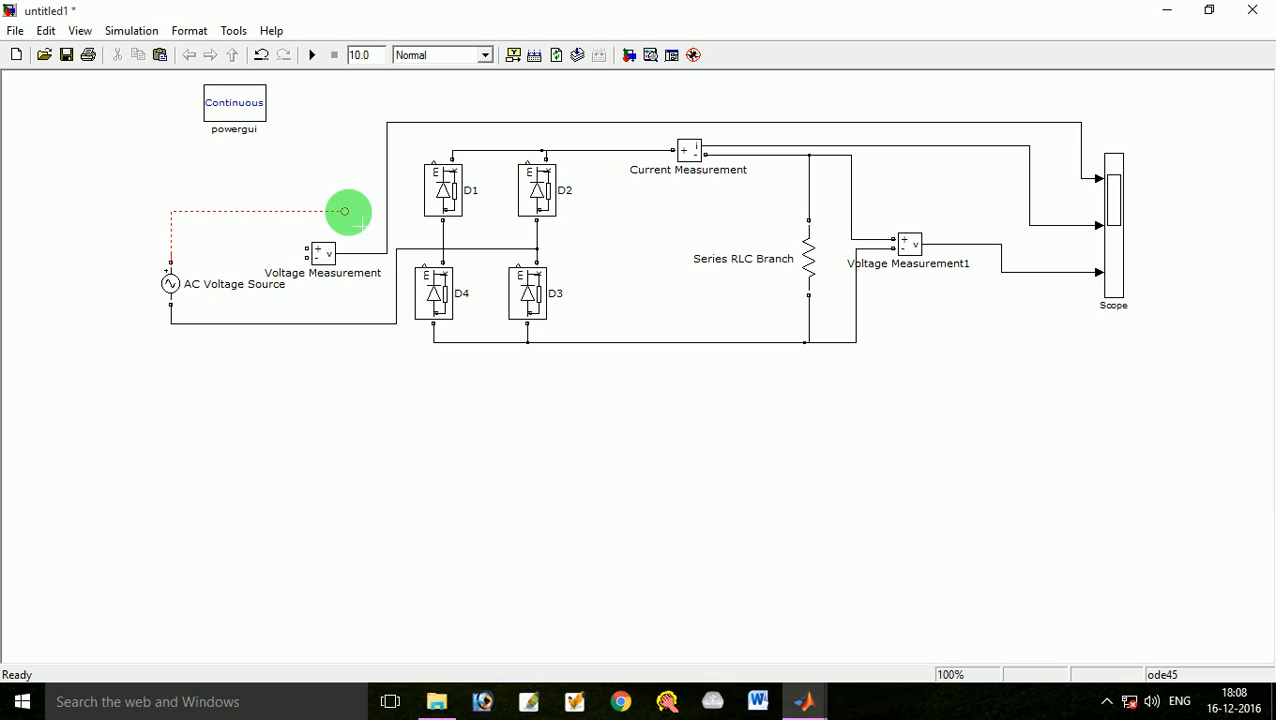
left_click_drag(344, 211, 442, 236)
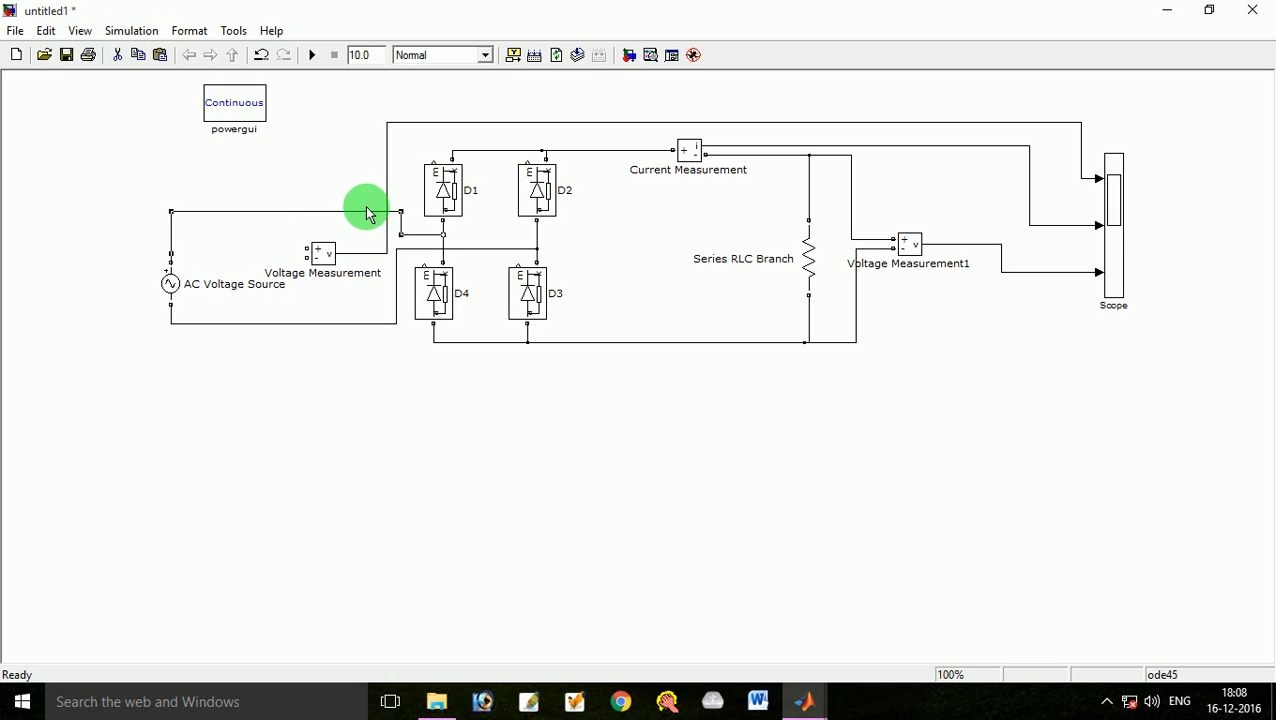
left_click_drag(358, 211, 358, 206)
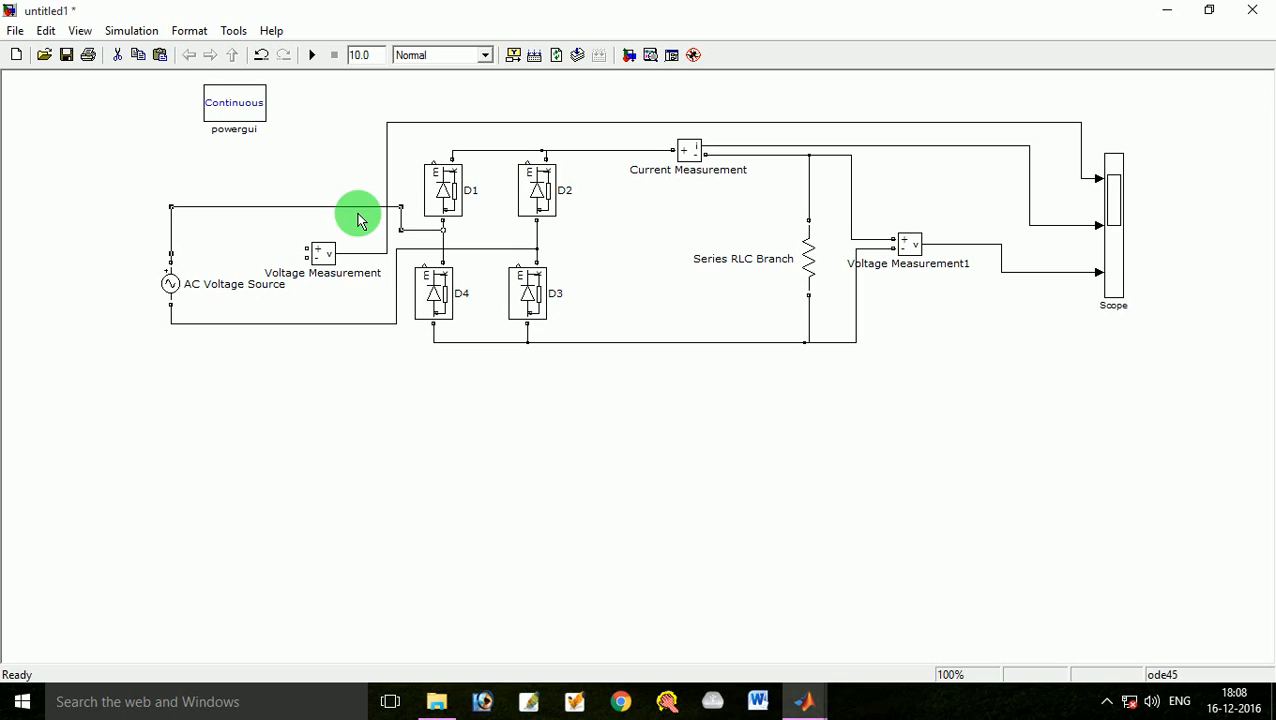
left_click(472, 237)
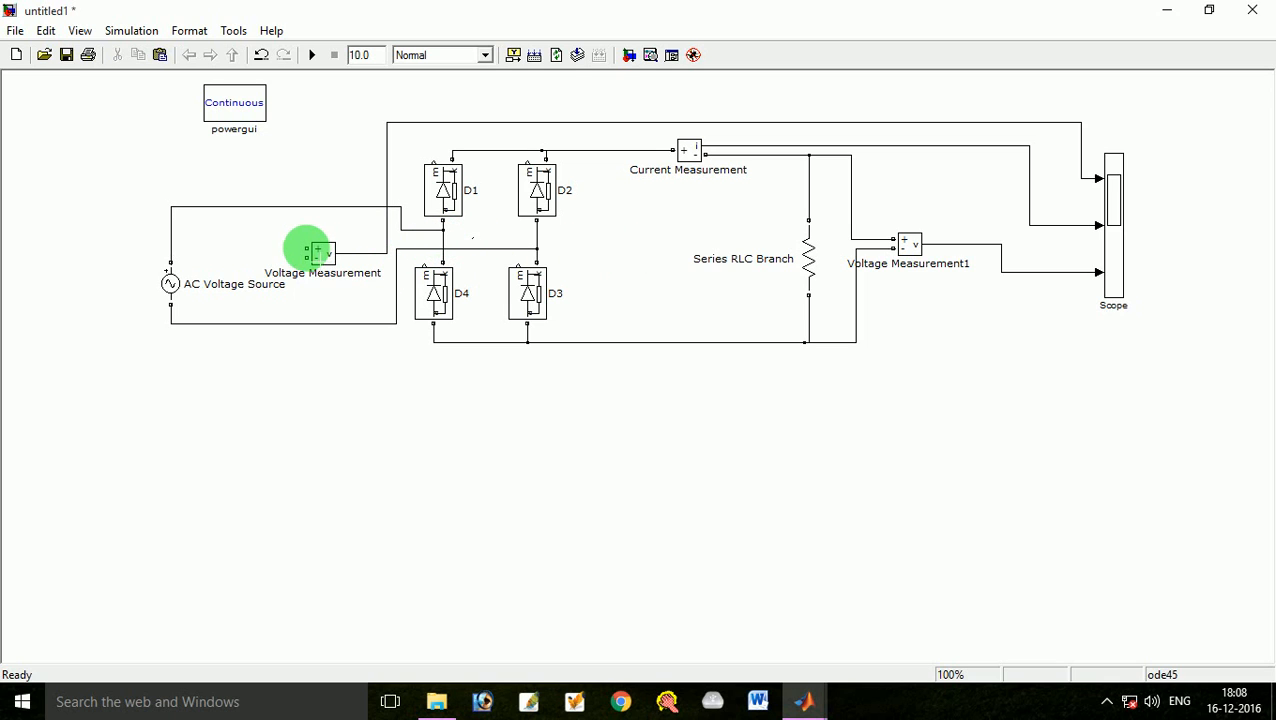
Step: Connect Voltage Measurement's positive and negative inputs to the upper and lower source lines, and move the AC Voltage Source up slightly
left_click_drag(306, 250, 298, 208)
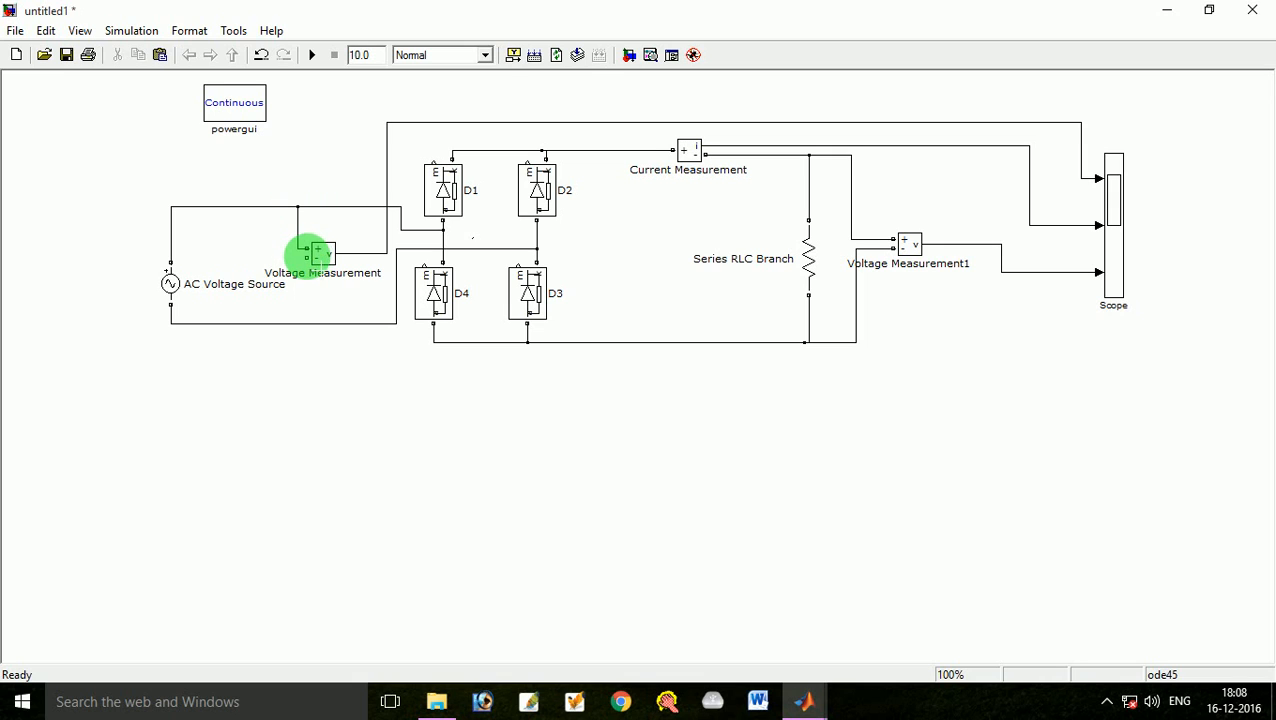
left_click_drag(306, 258, 298, 325)
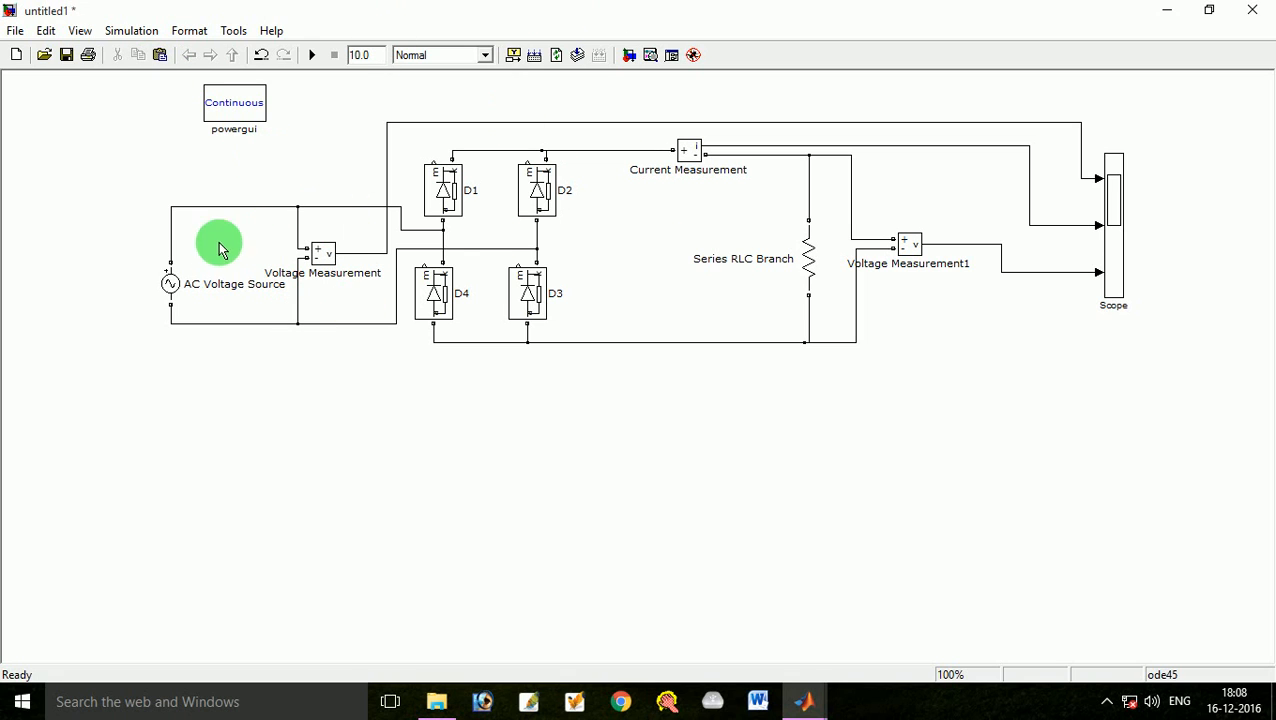
left_click_drag(180, 287, 179, 273)
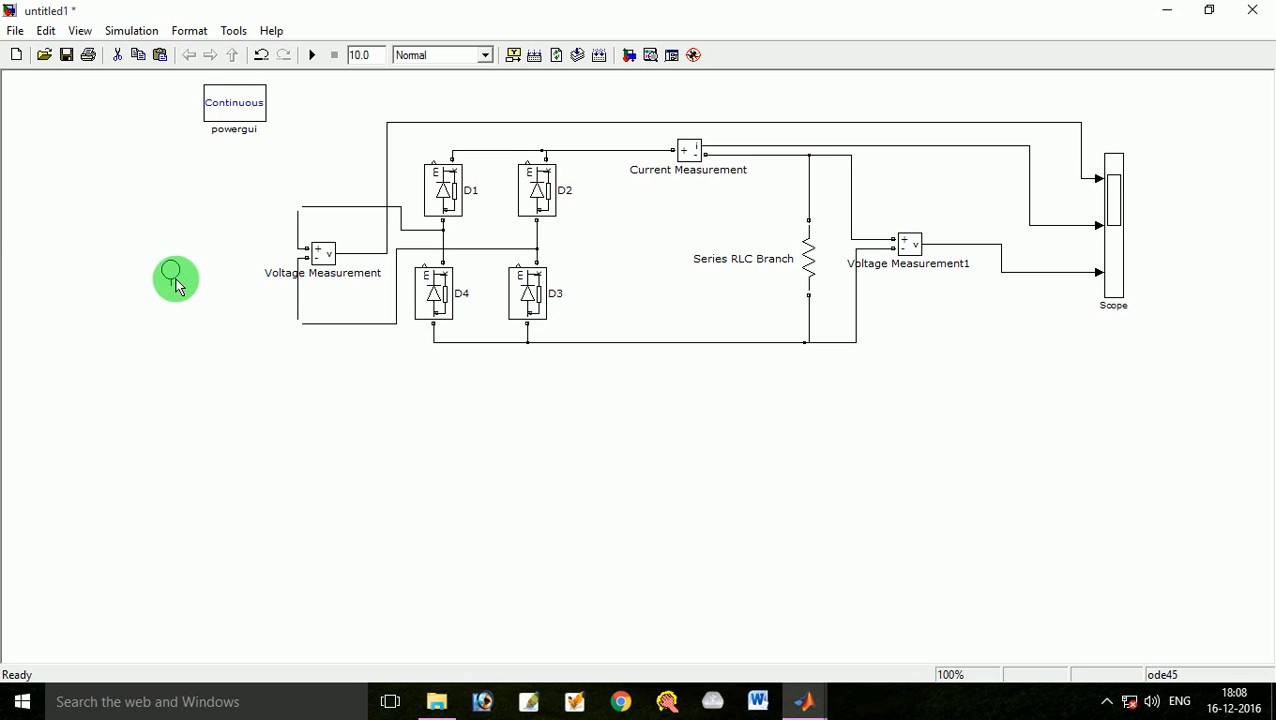
left_click(731, 514)
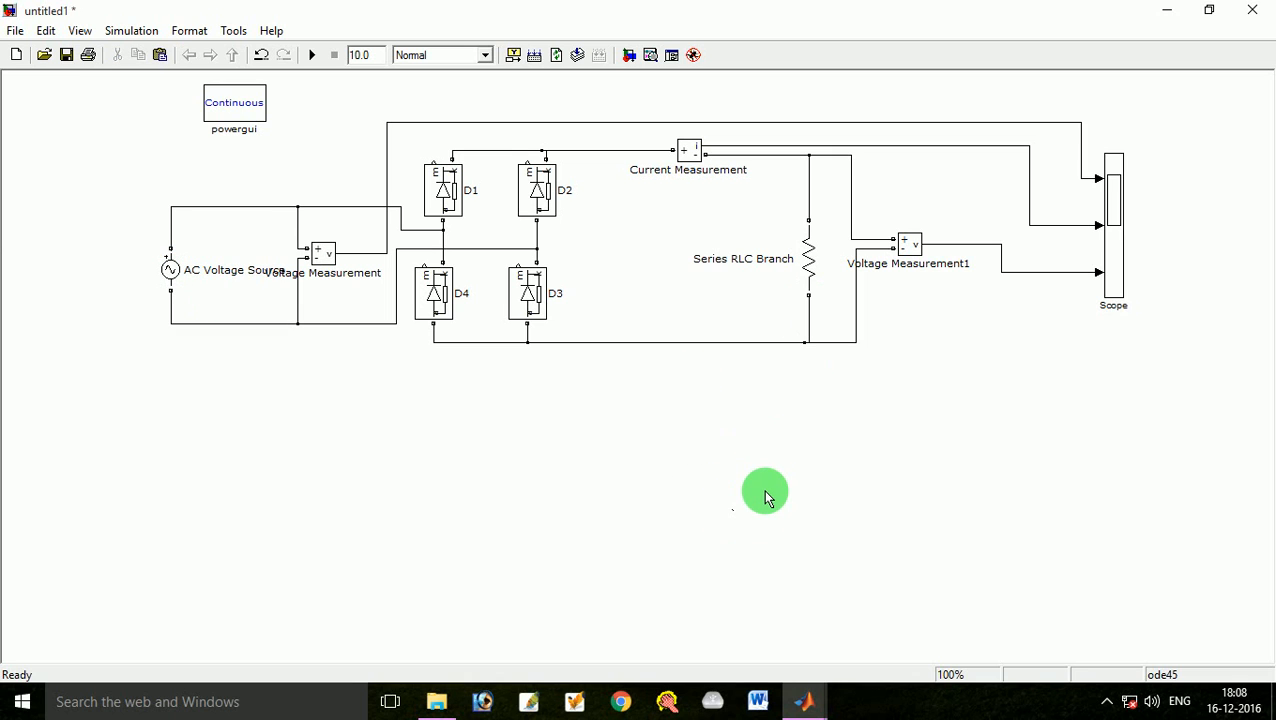
Step: Set the AC Voltage Source's peak amplitude to 24 V and its frequency to 50 Hz
left_click(80, 30)
mouse_move(128, 30)
mouse_move(82, 31)
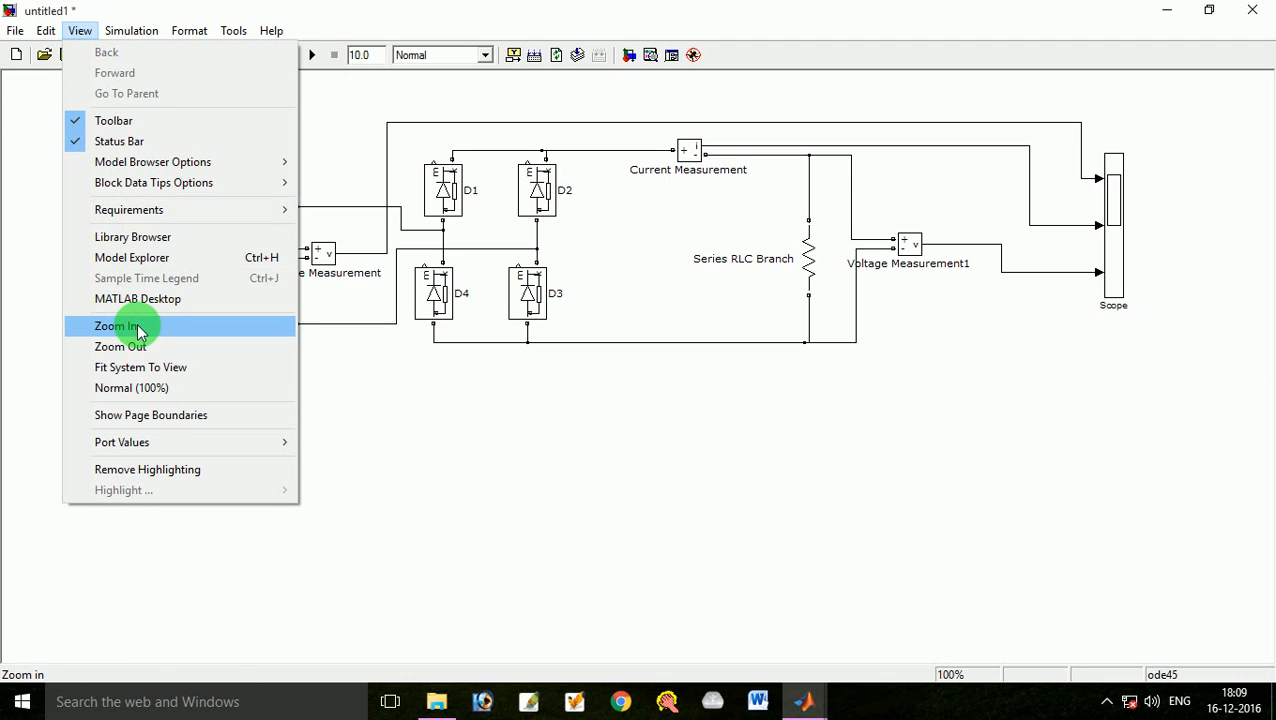
left_click(127, 328)
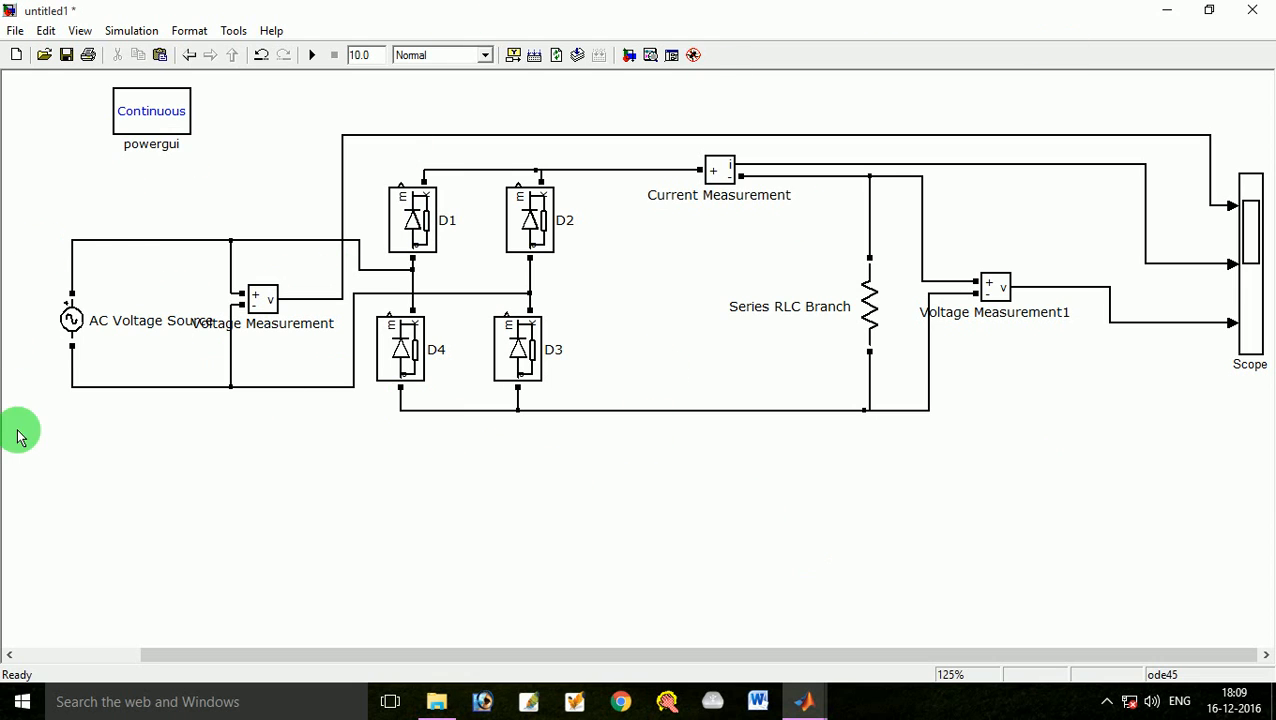
double_click(66, 318)
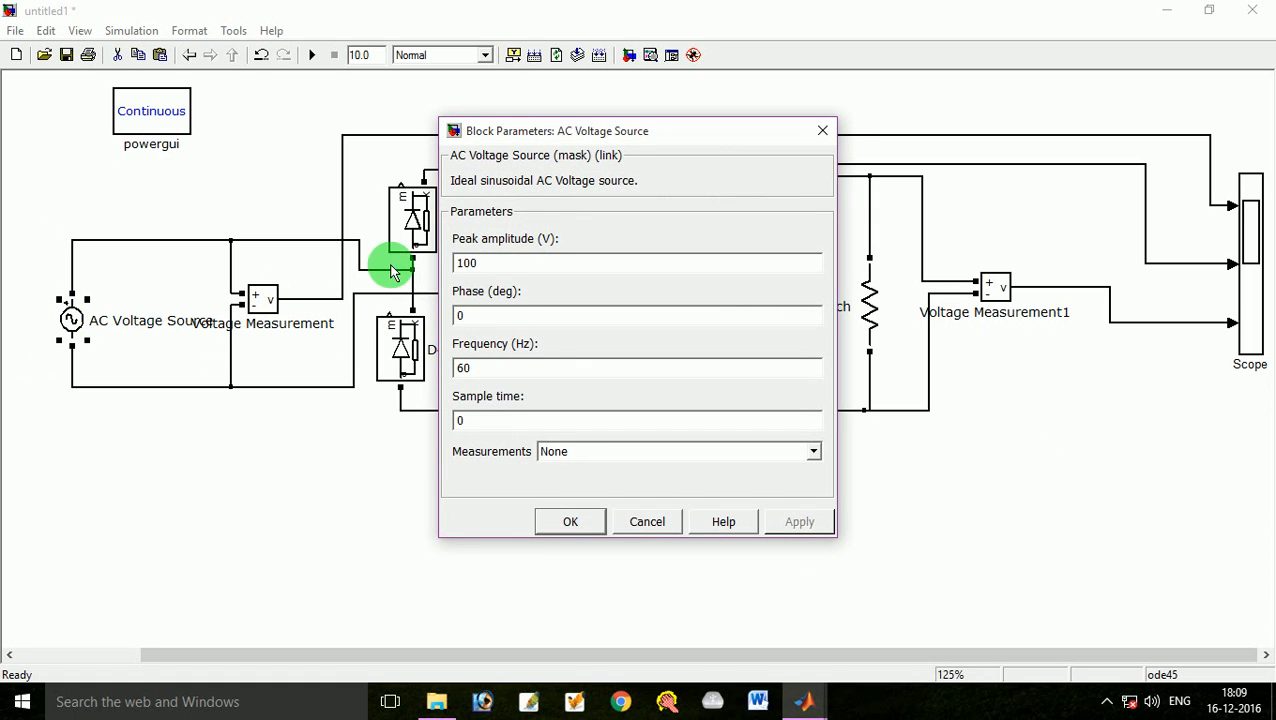
left_click_drag(489, 270, 407, 256)
type("24")
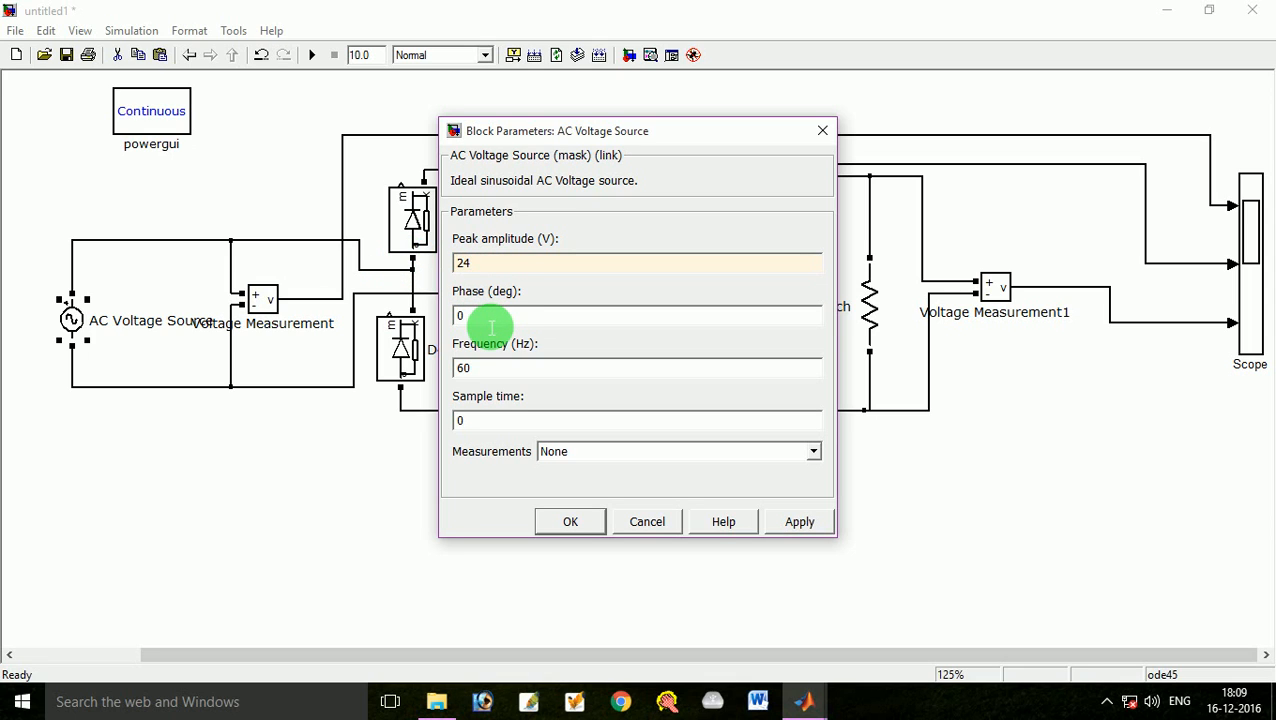
double_click(490, 372)
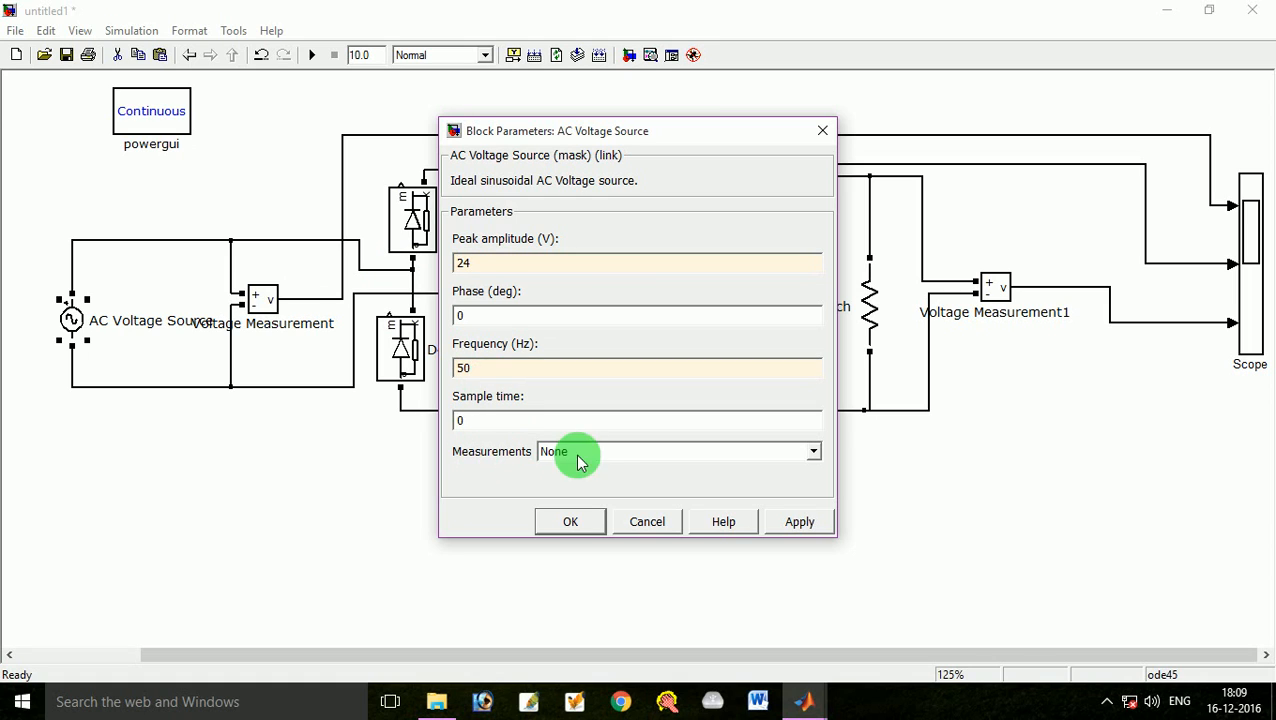
left_click(800, 523)
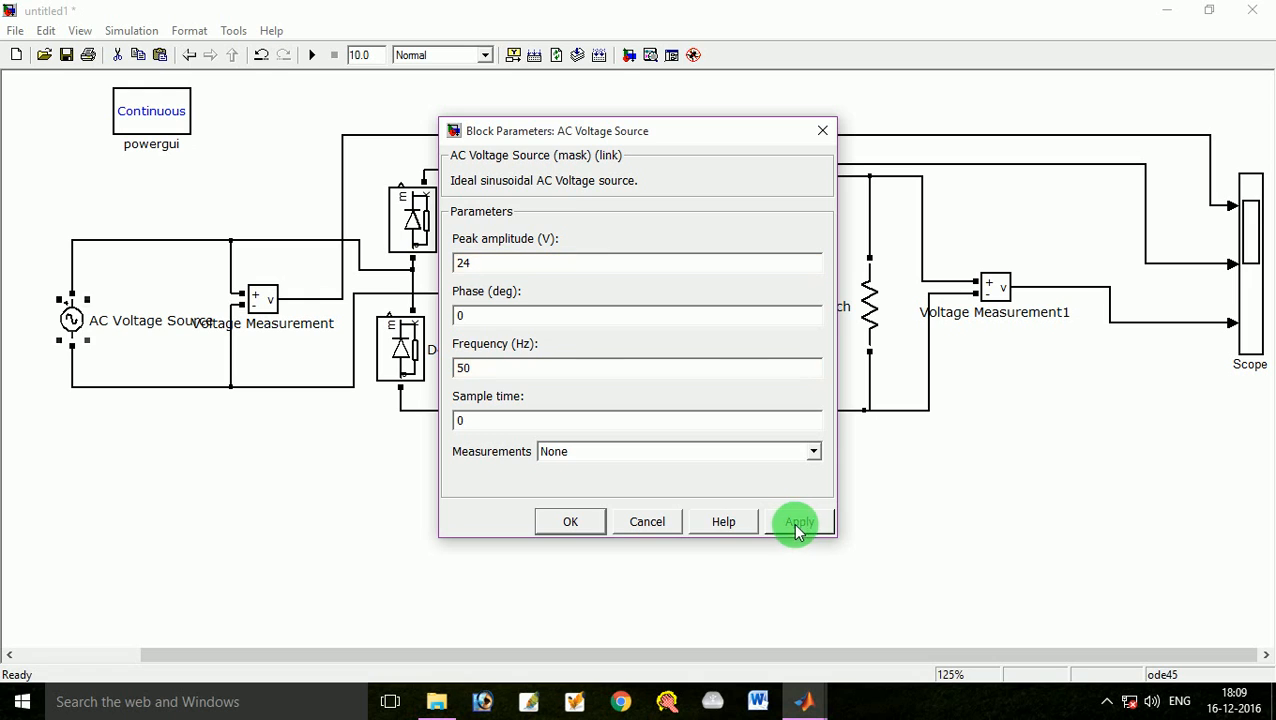
left_click(570, 522)
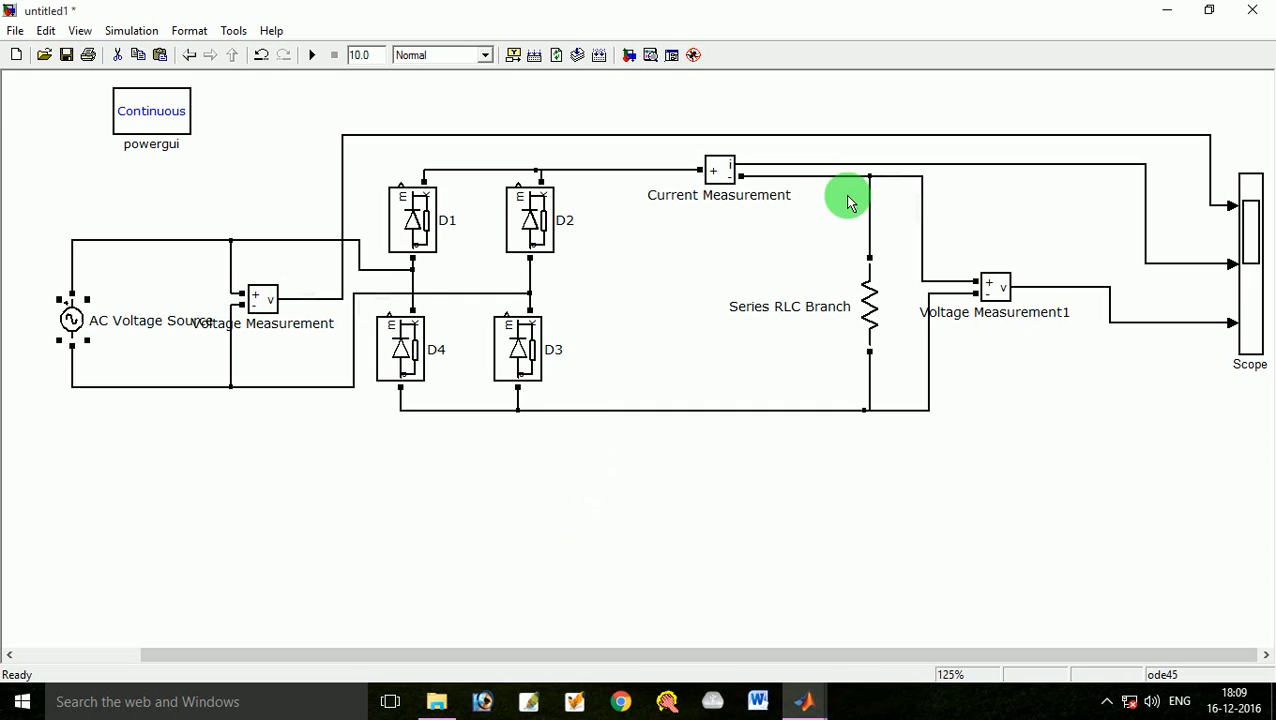
Step: Review and accept the Series RLC Branch's parameters, and run the simulation
double_click(876, 316)
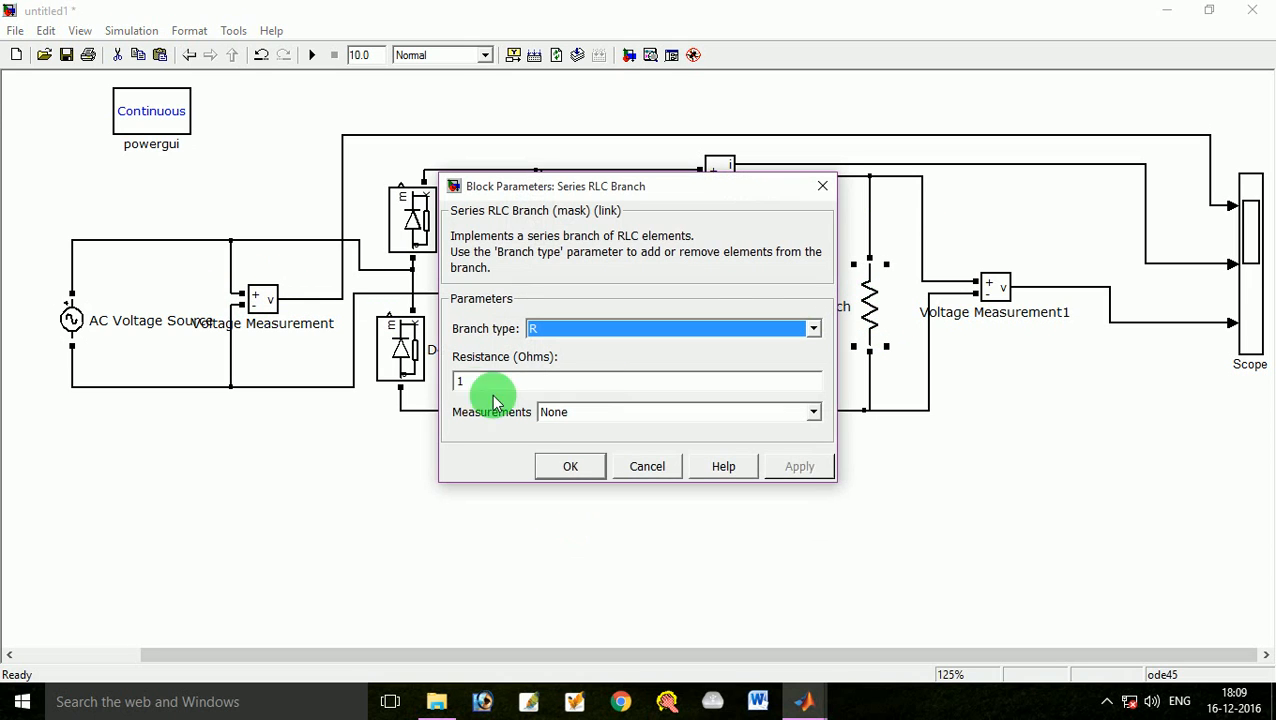
left_click(550, 468)
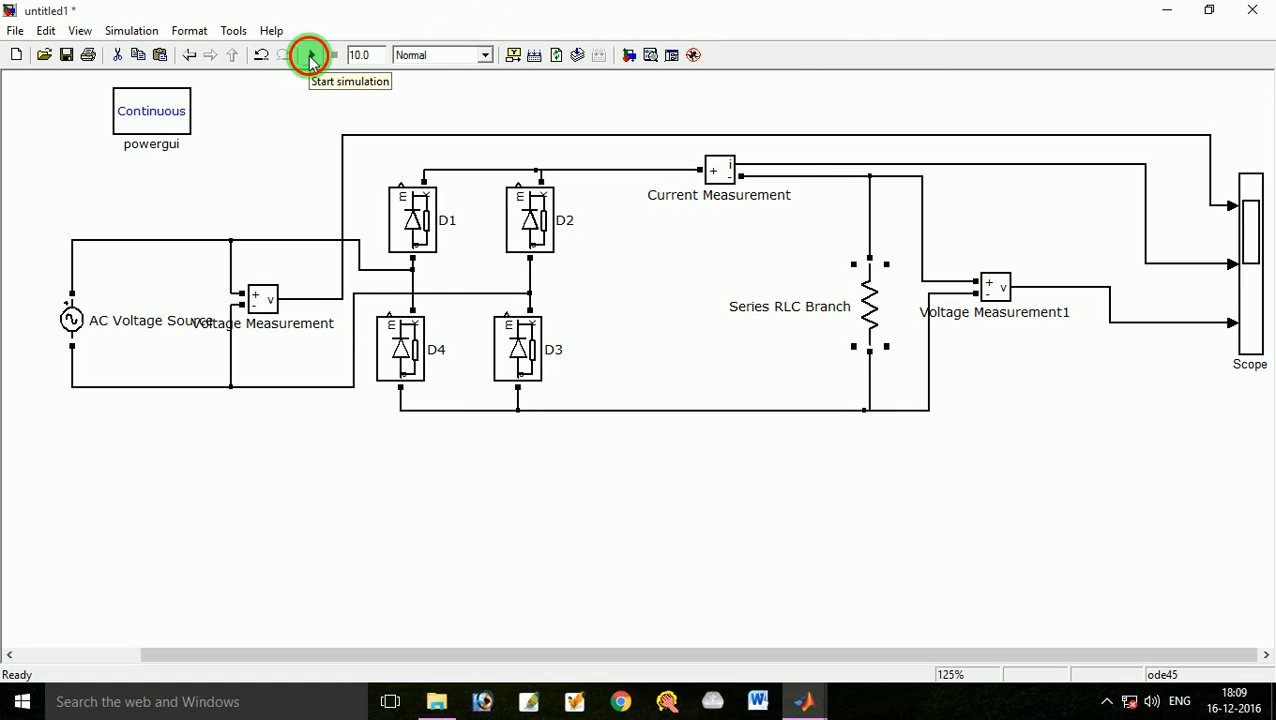
left_click(312, 60)
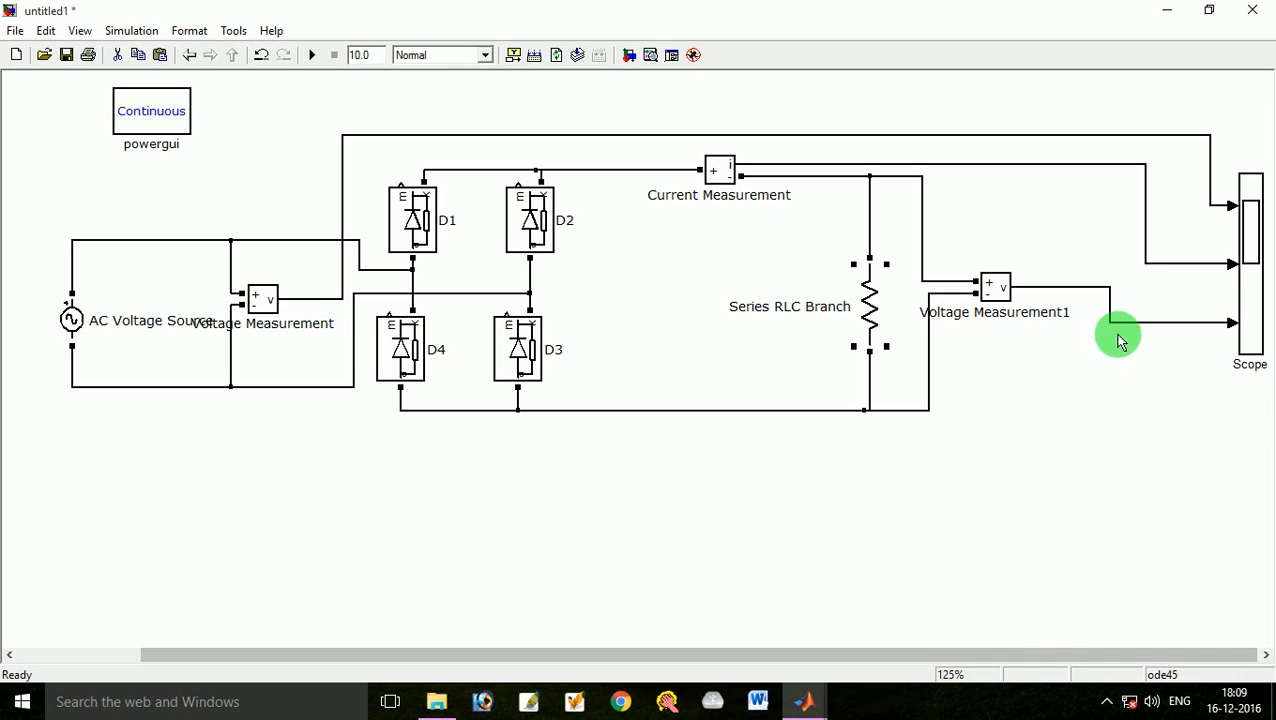
Step: Open the Scope in a maximized window and autoscale its first and second plots
double_click(1245, 265)
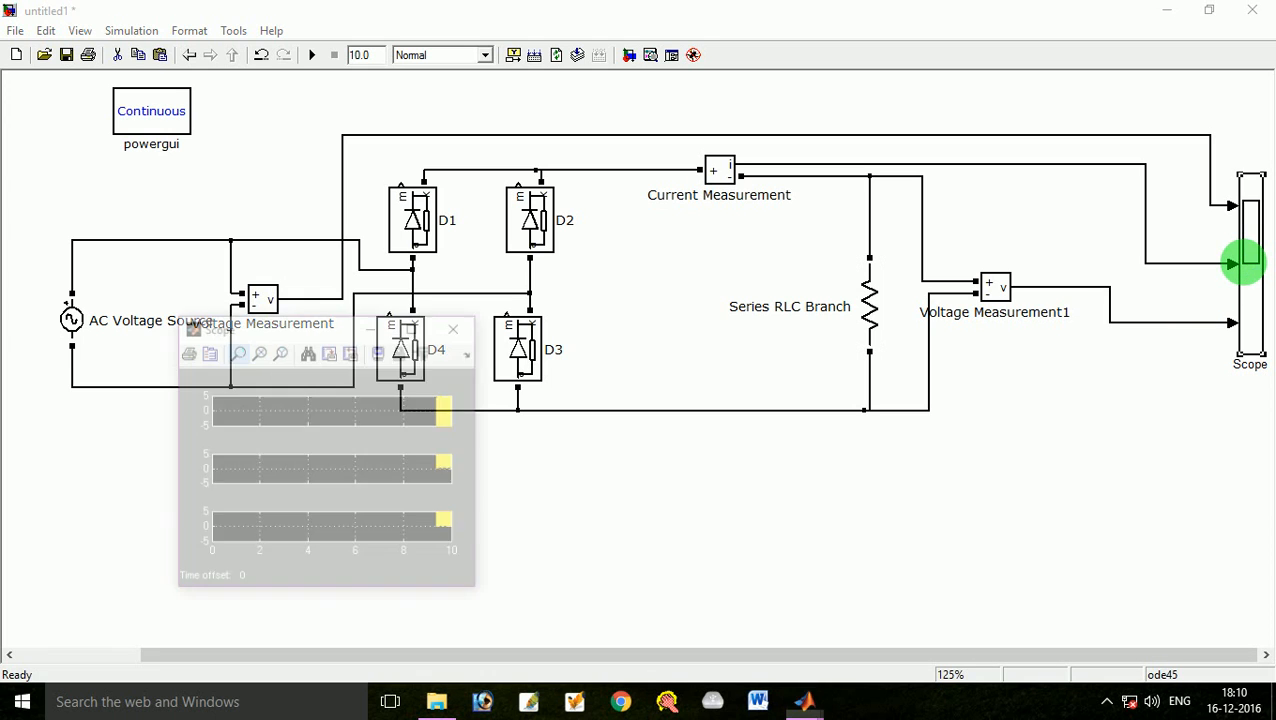
left_click(413, 327)
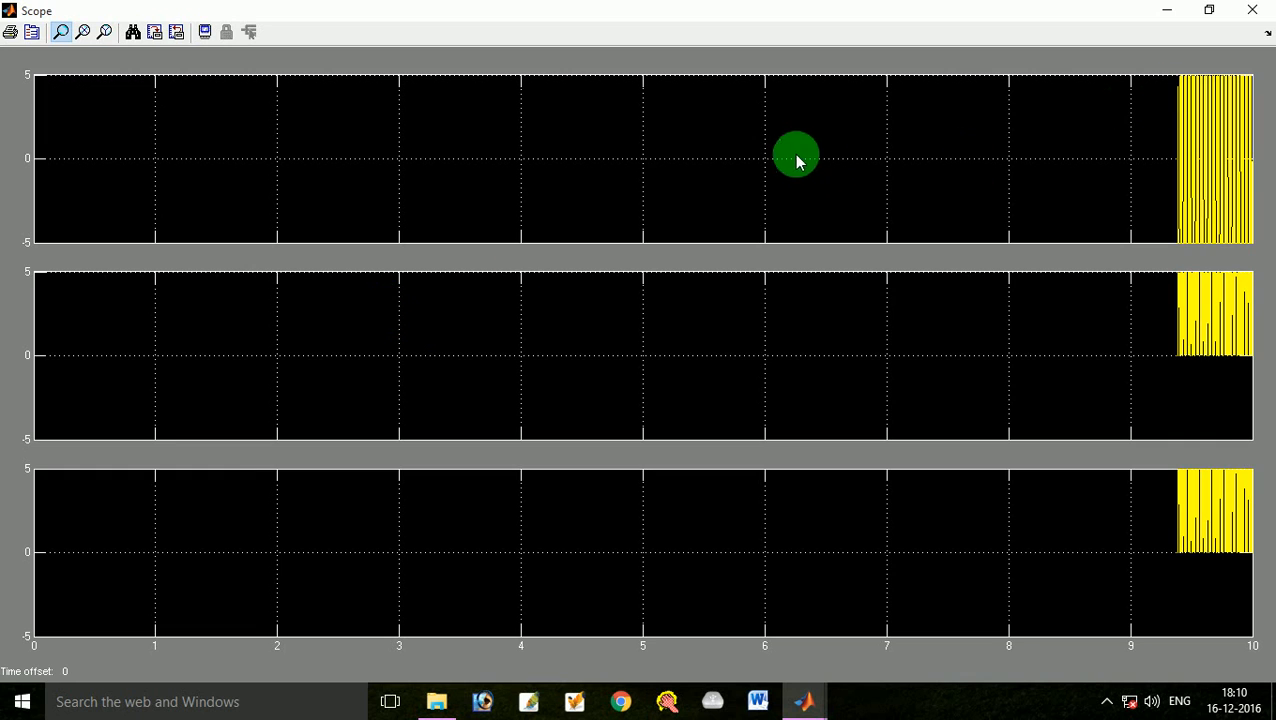
right_click(606, 147)
left_click(650, 180)
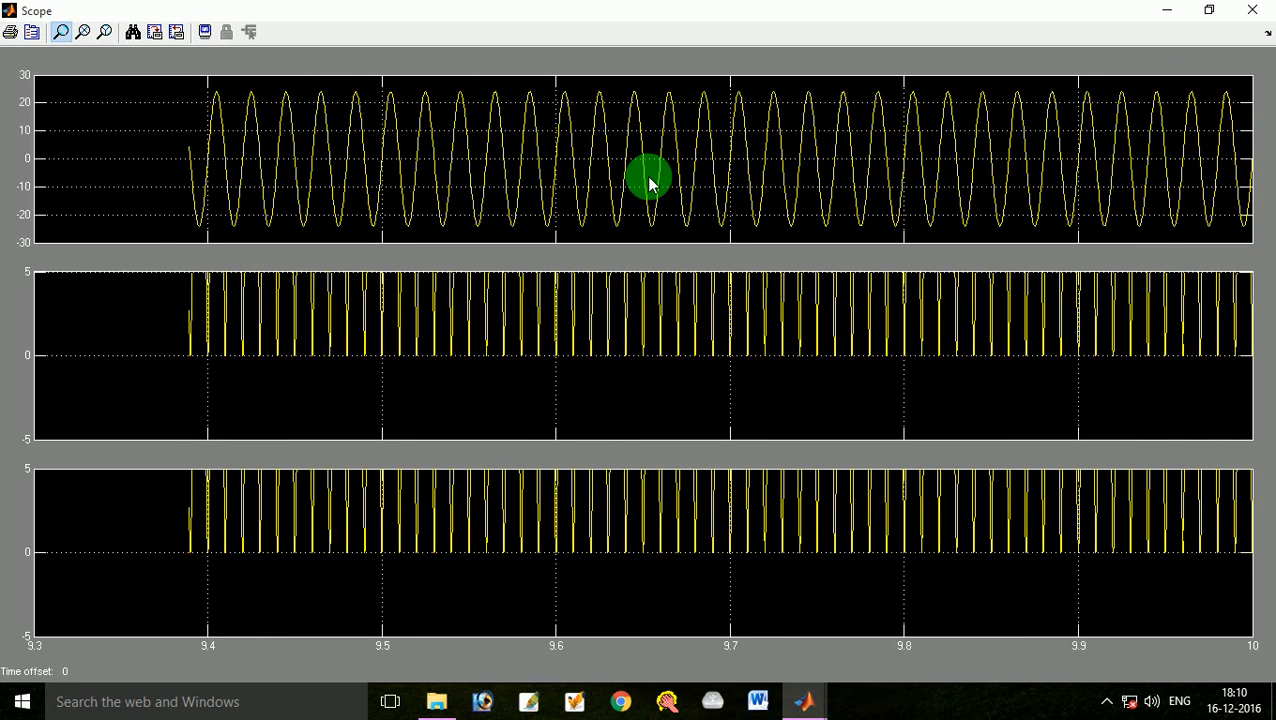
right_click(313, 330)
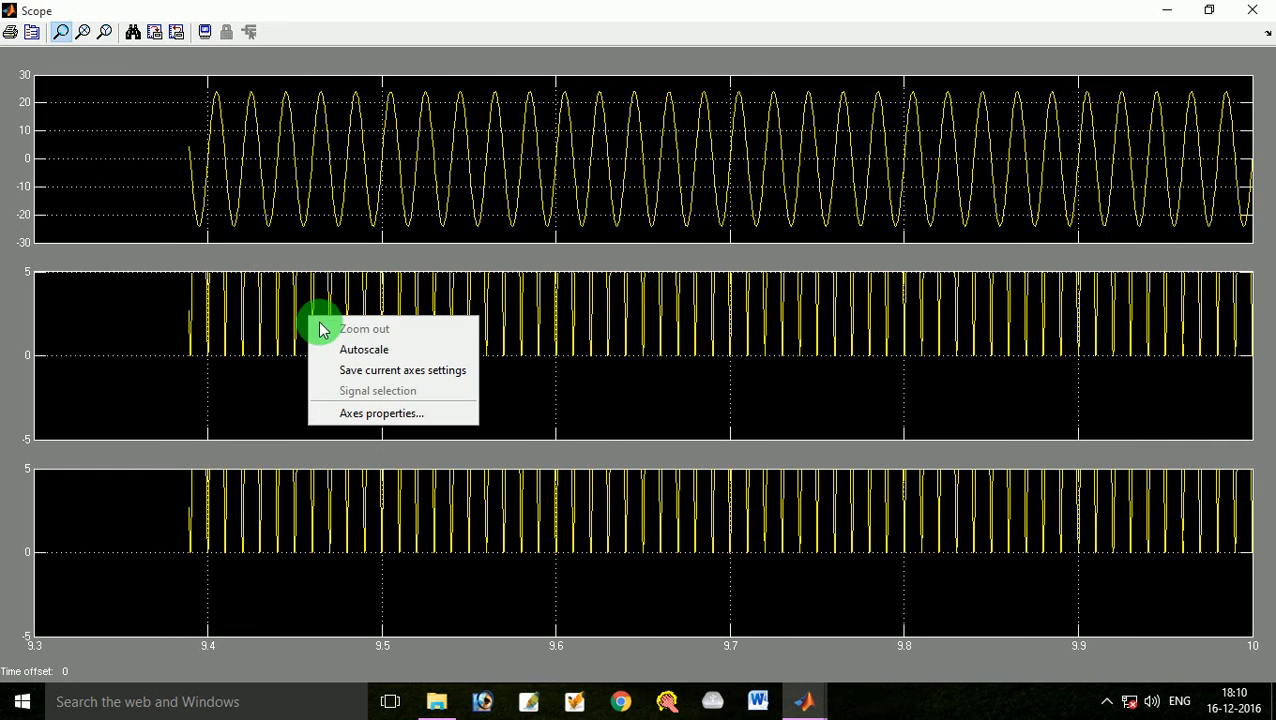
left_click(345, 349)
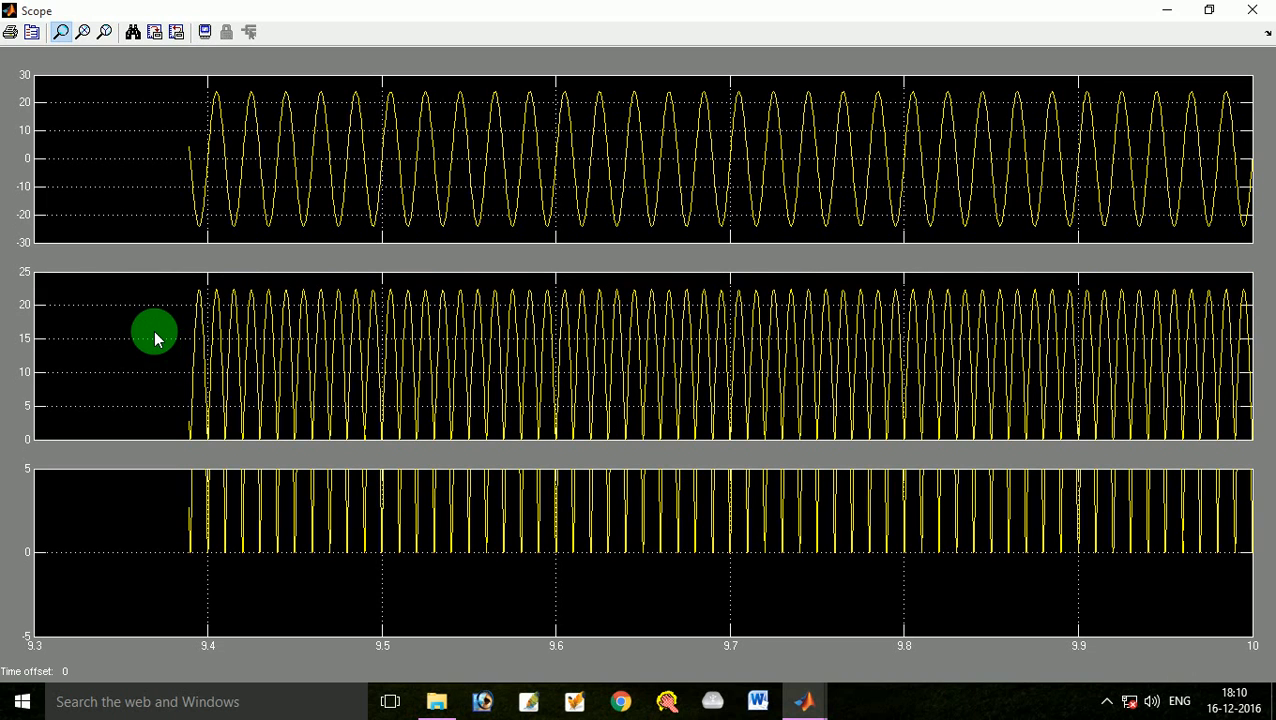
Step: Examine the first cycles of the Scope's second plot up close and restore the autoscaled view
left_click_drag(142, 322, 683, 400)
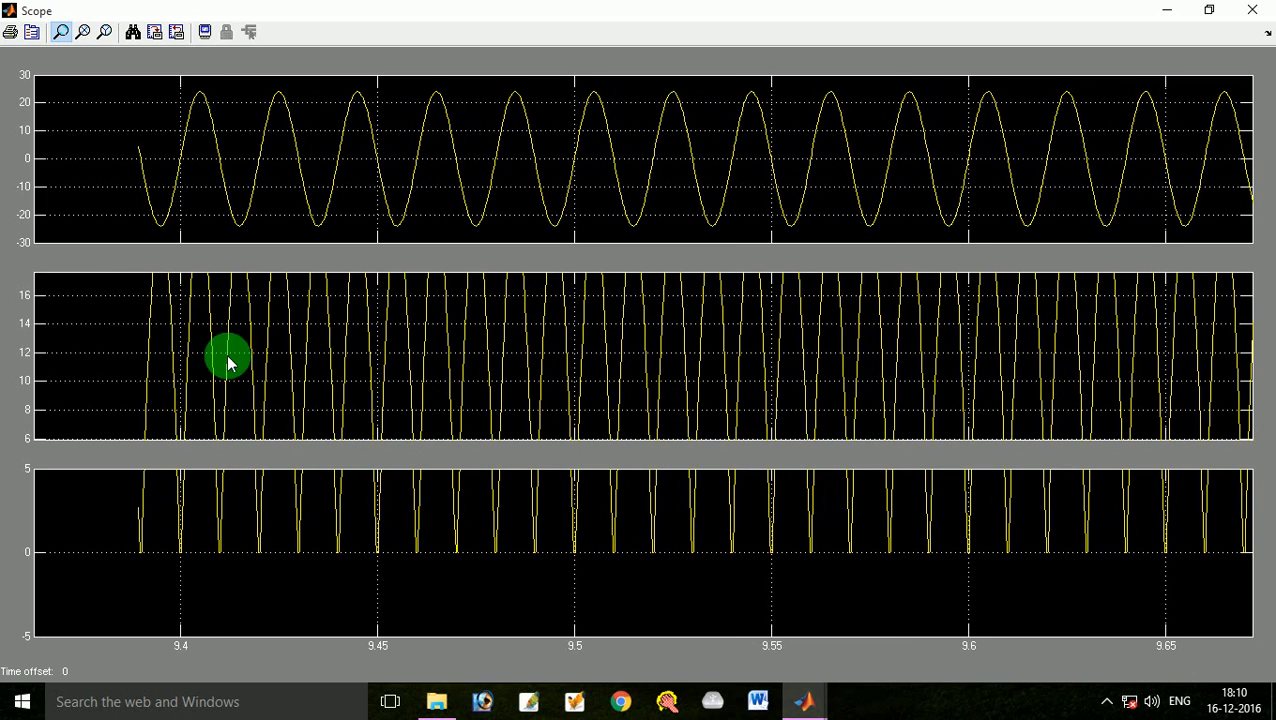
left_click_drag(128, 316, 362, 404)
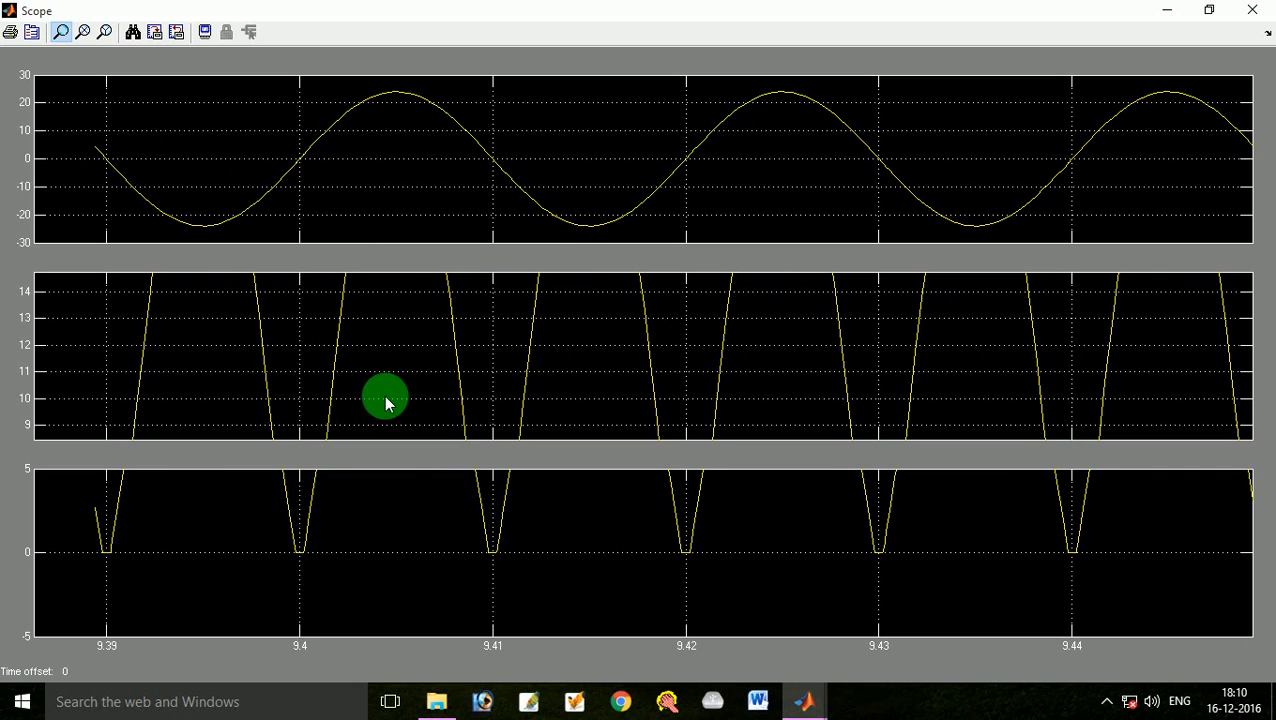
left_click_drag(105, 340, 632, 427)
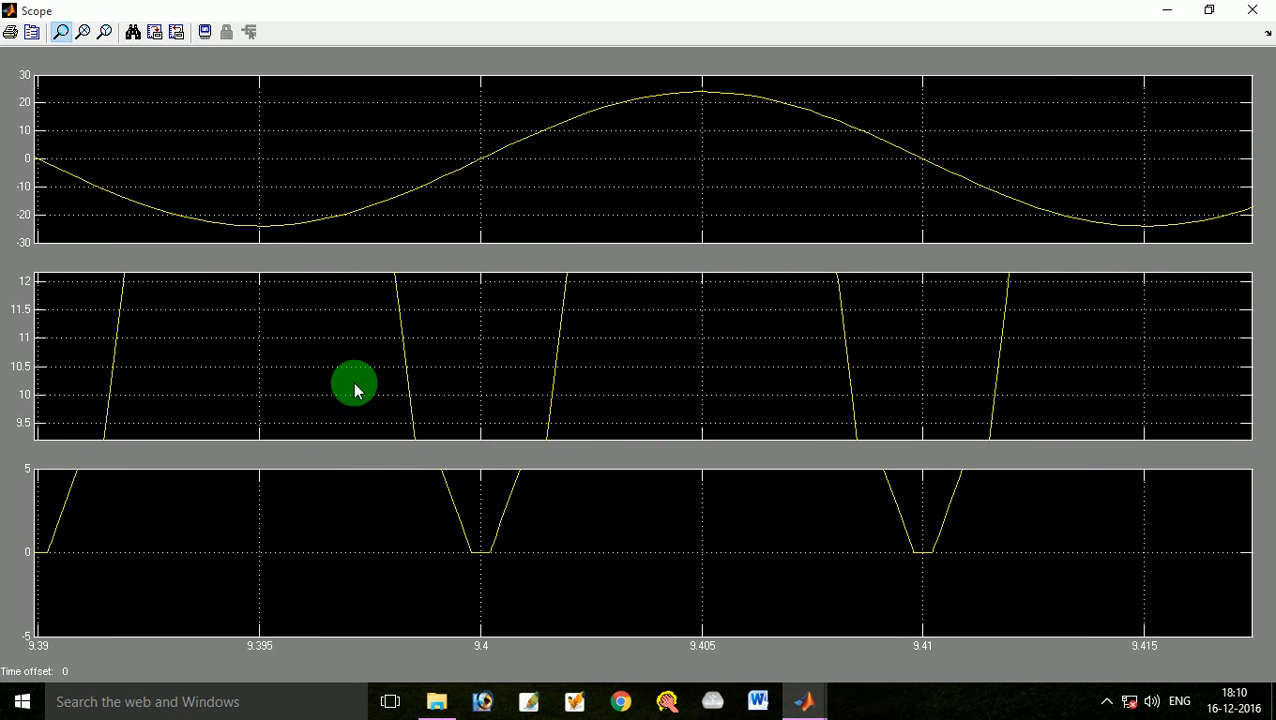
right_click(266, 343)
left_click(316, 376)
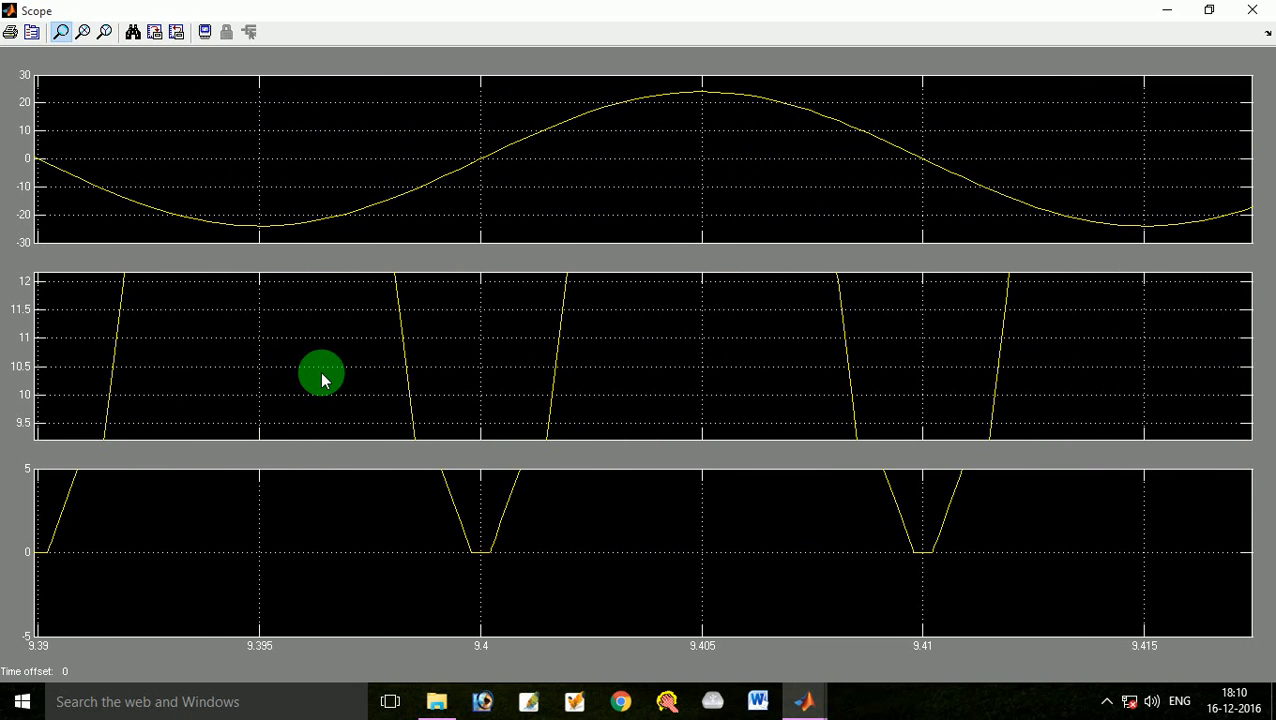
Step: Set the first Scope plot's Y-axis limits to -50 and 50 and title it INPUT VOLTAGE
right_click(170, 157)
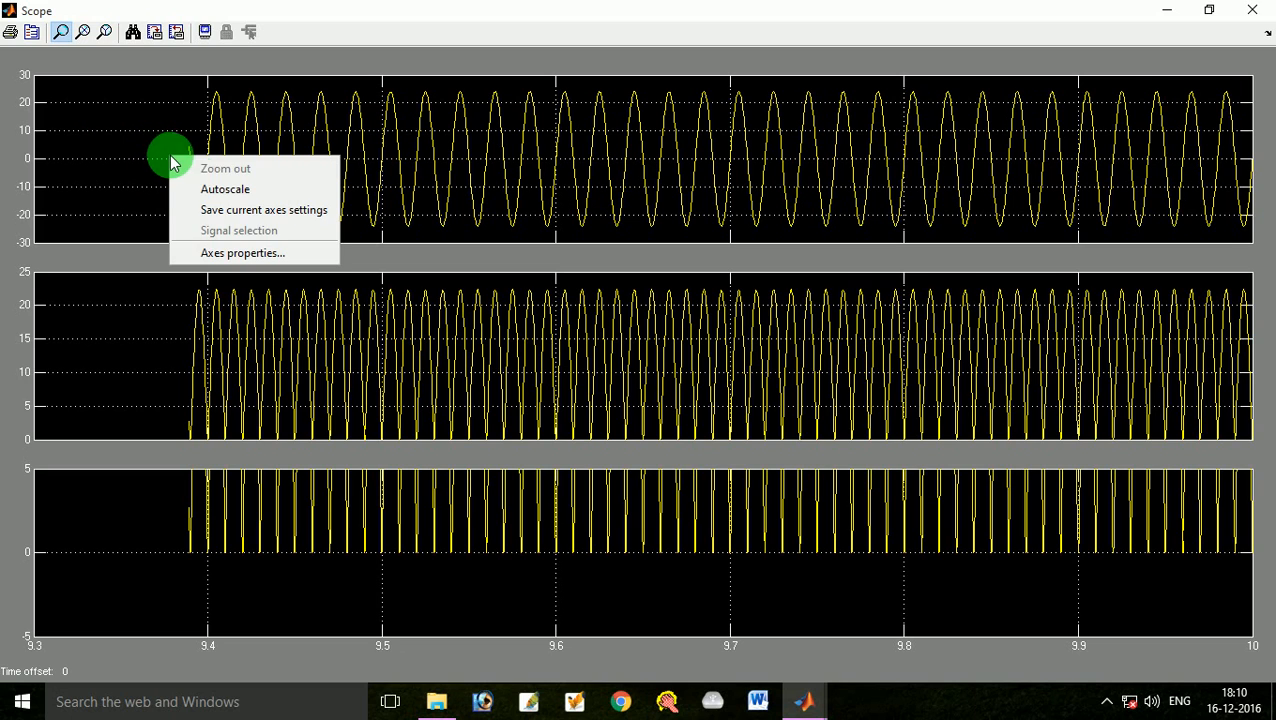
left_click(243, 254)
left_click(78, 212)
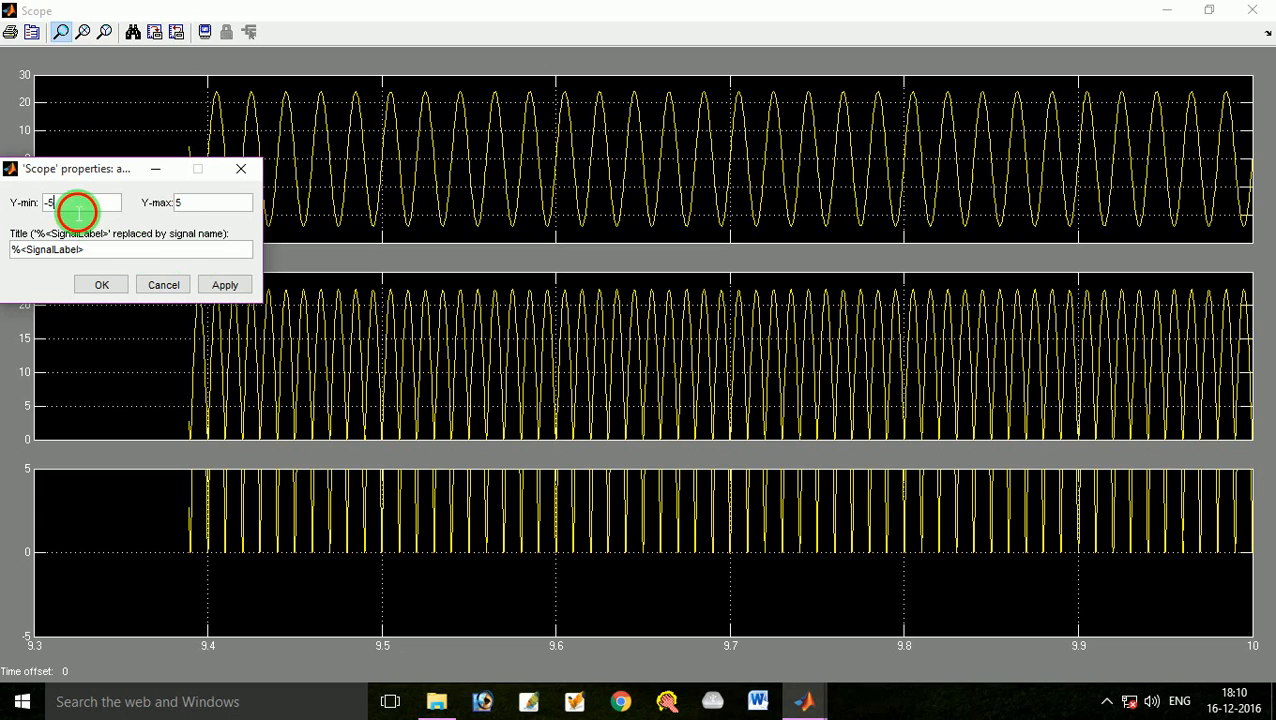
type("0")
left_click(199, 208)
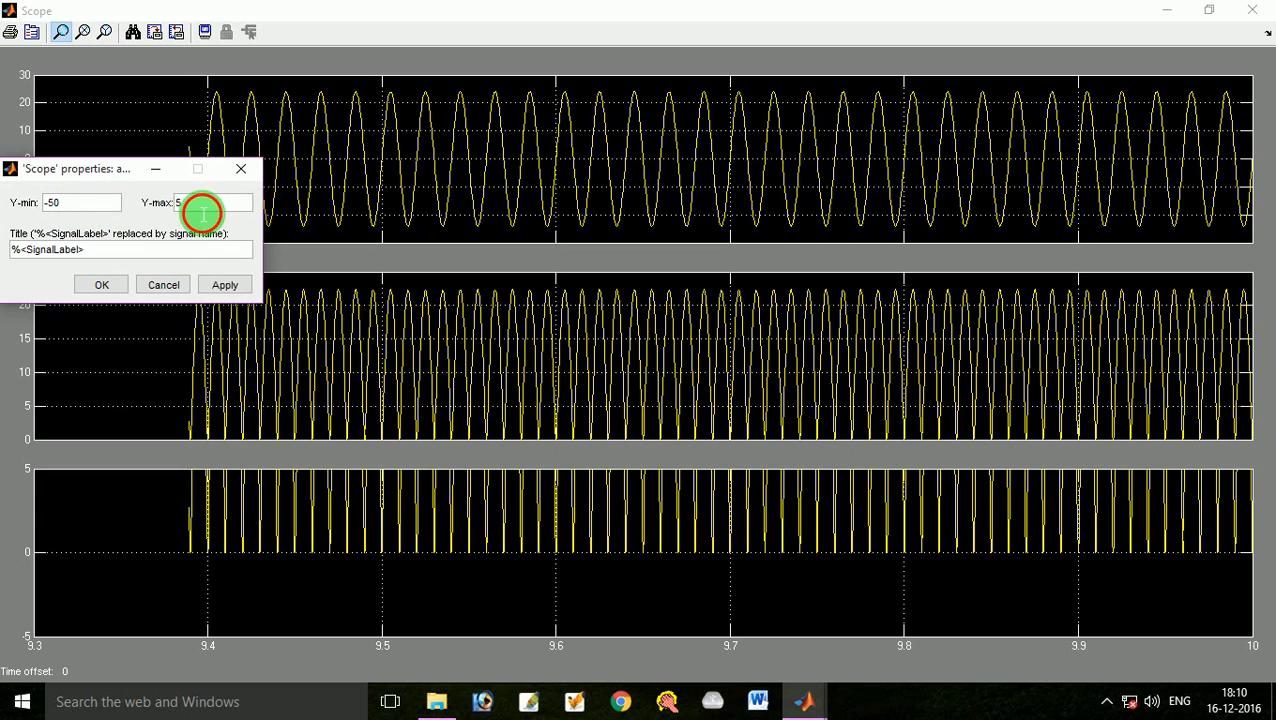
type("0")
left_click(213, 287)
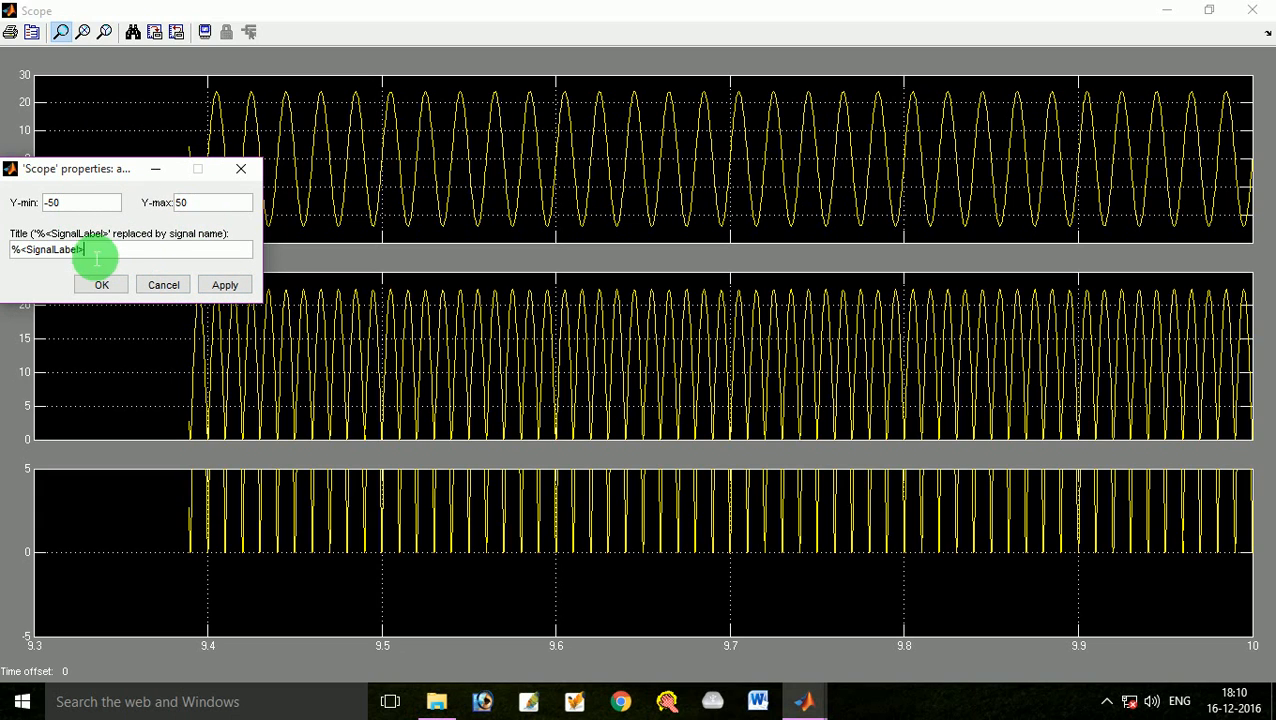
left_click_drag(95, 250, 3, 240)
type("INPUT VOL")
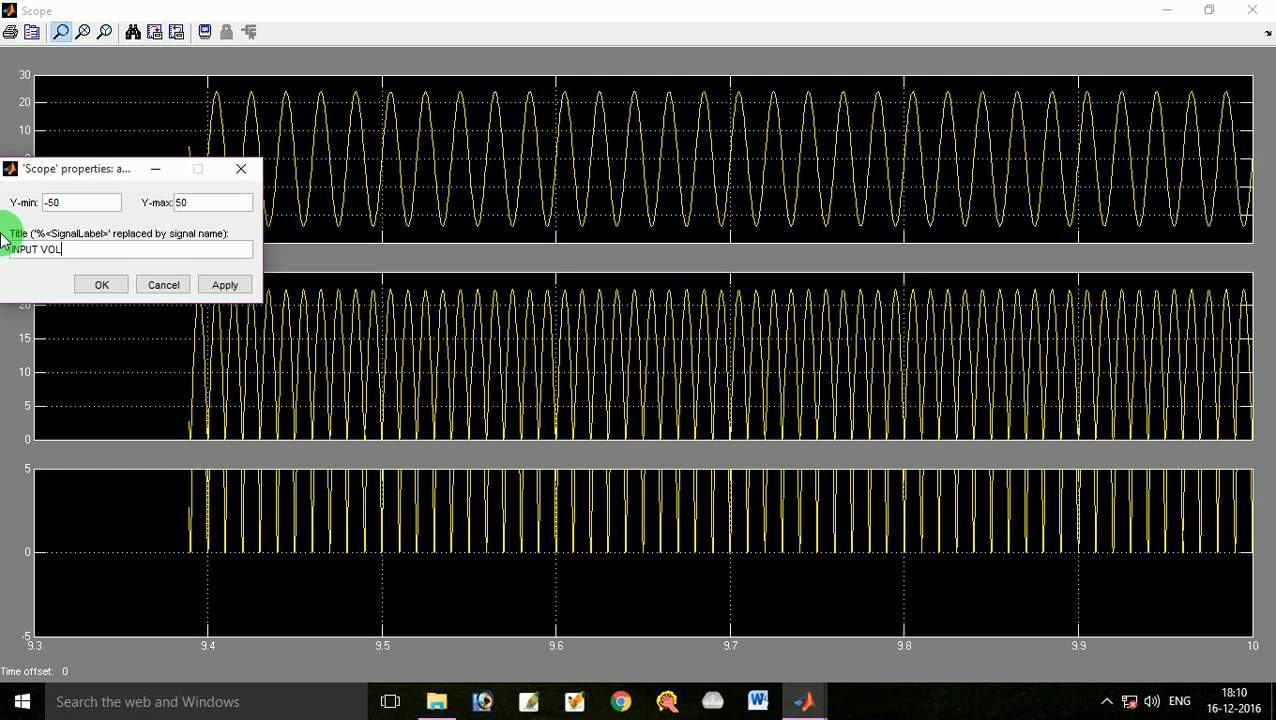
type("E")
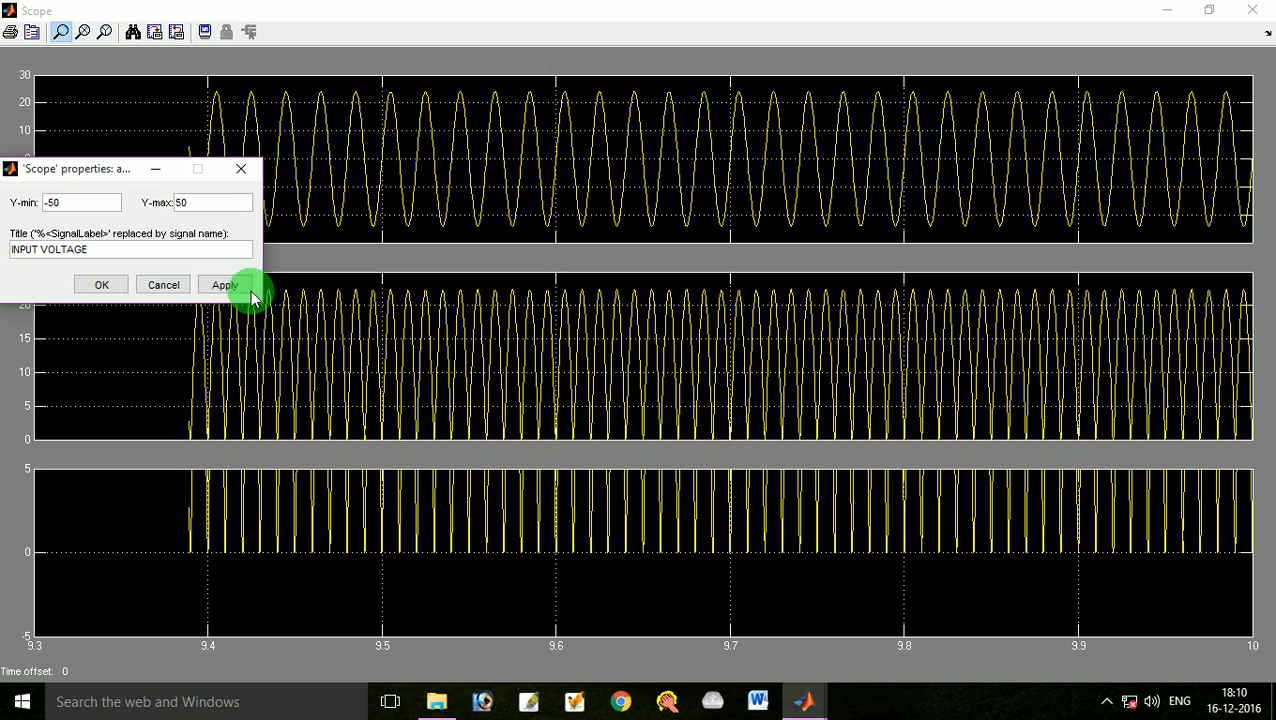
left_click(97, 286)
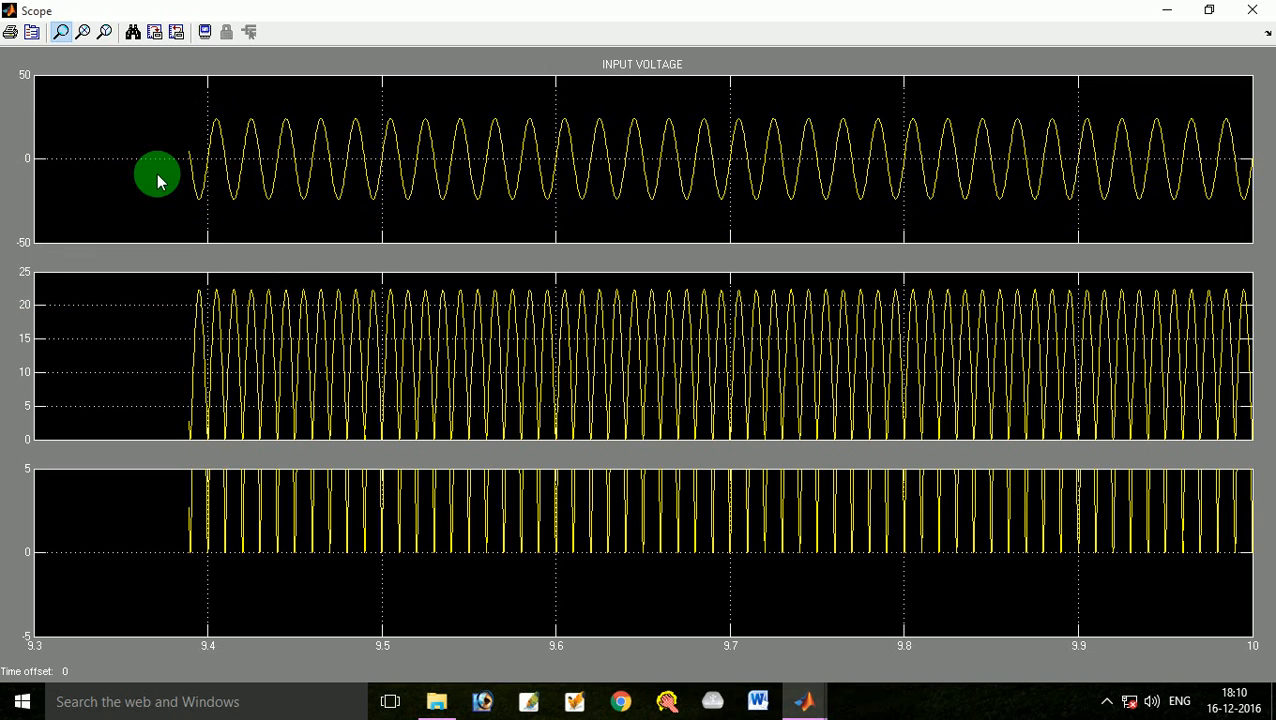
Step: Set the second Scope plot's Y-axis limits to -50 and 50 and title it OUTPUT CURRENT
right_click(206, 346)
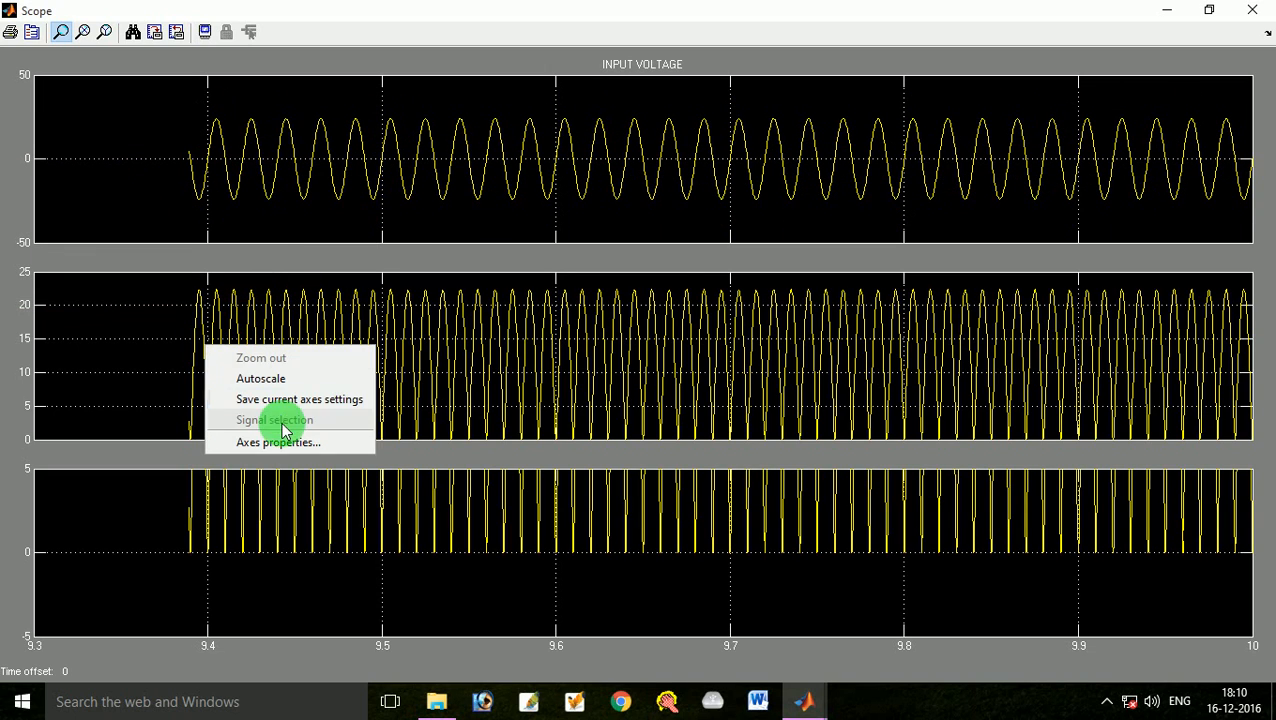
left_click(278, 442)
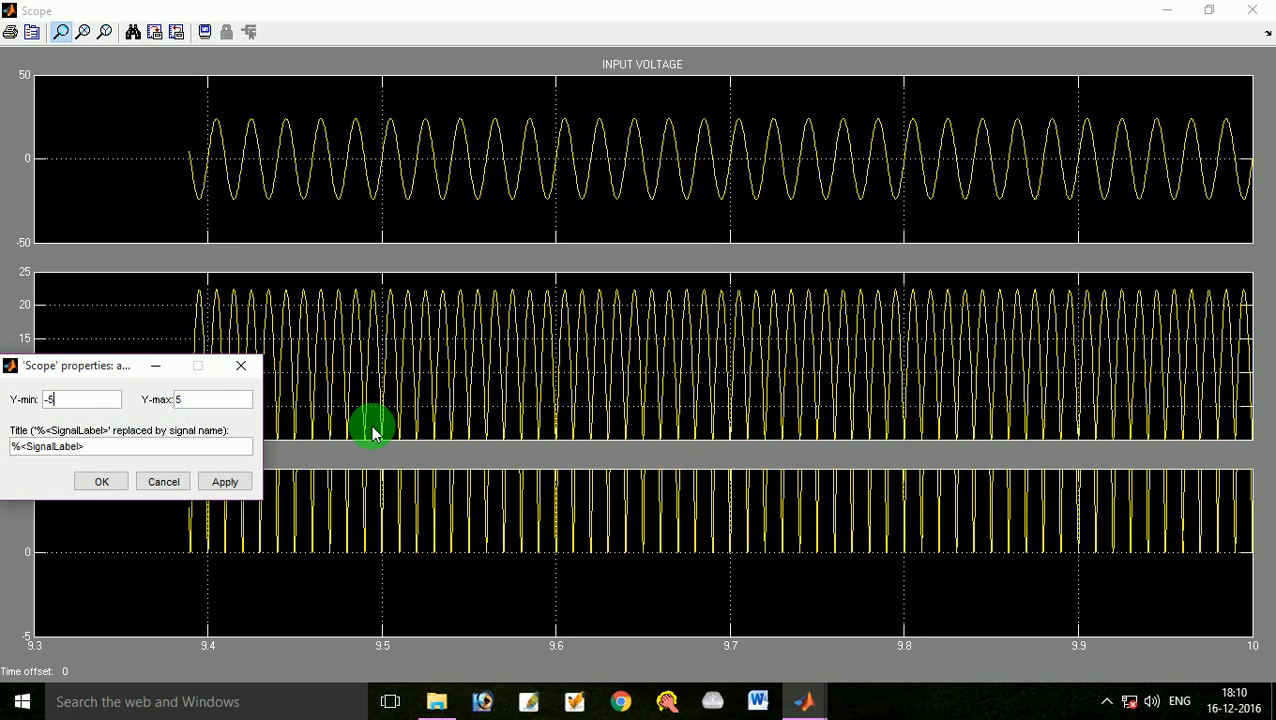
left_click(191, 405)
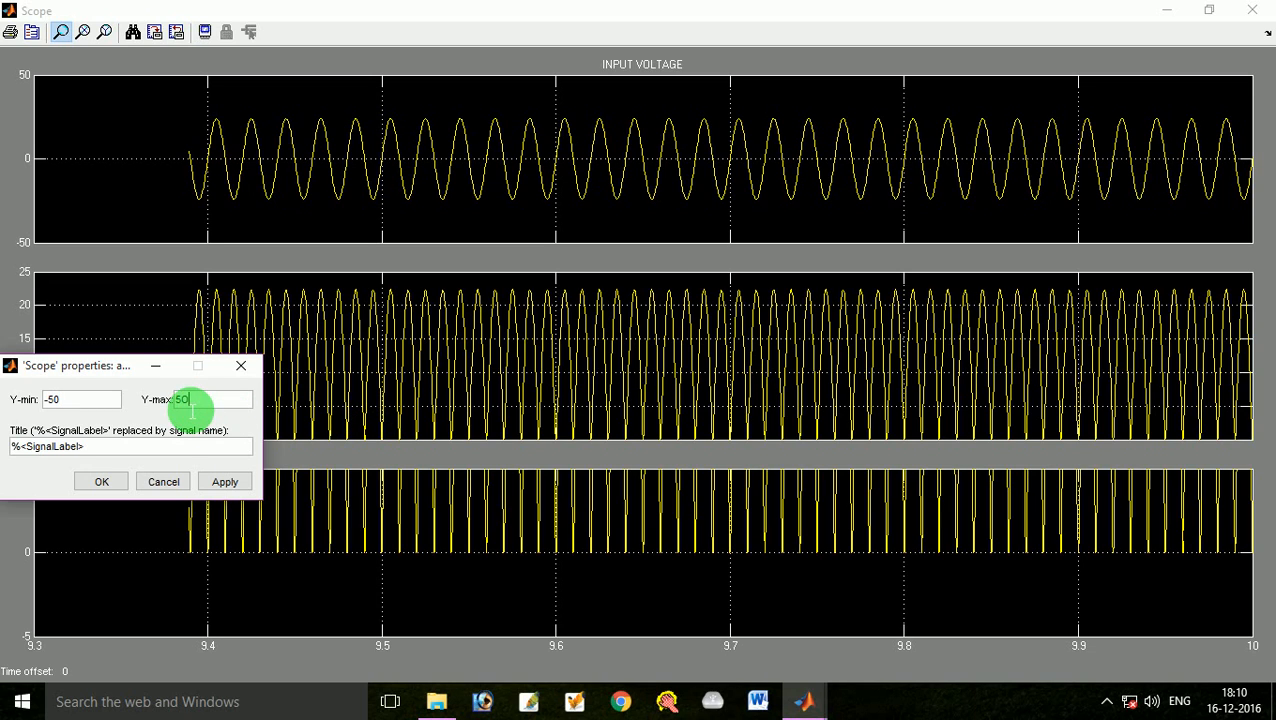
left_click(100, 449)
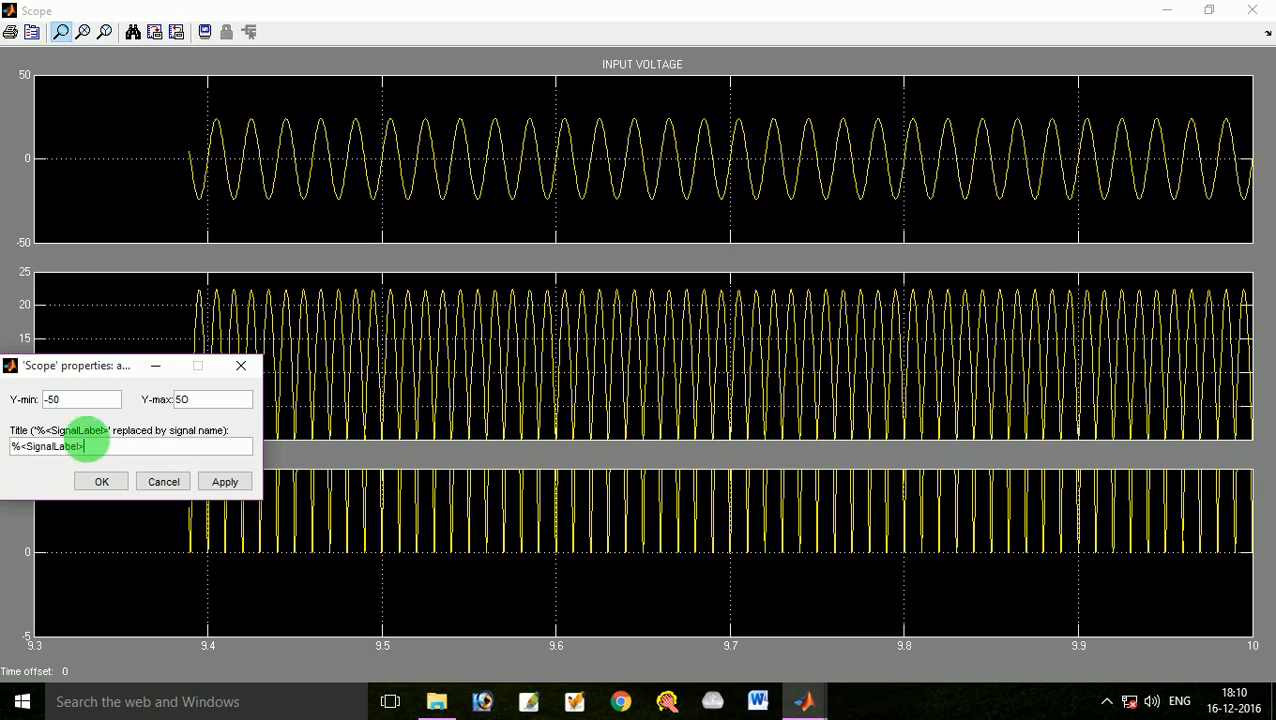
left_click_drag(100, 447, 14, 446)
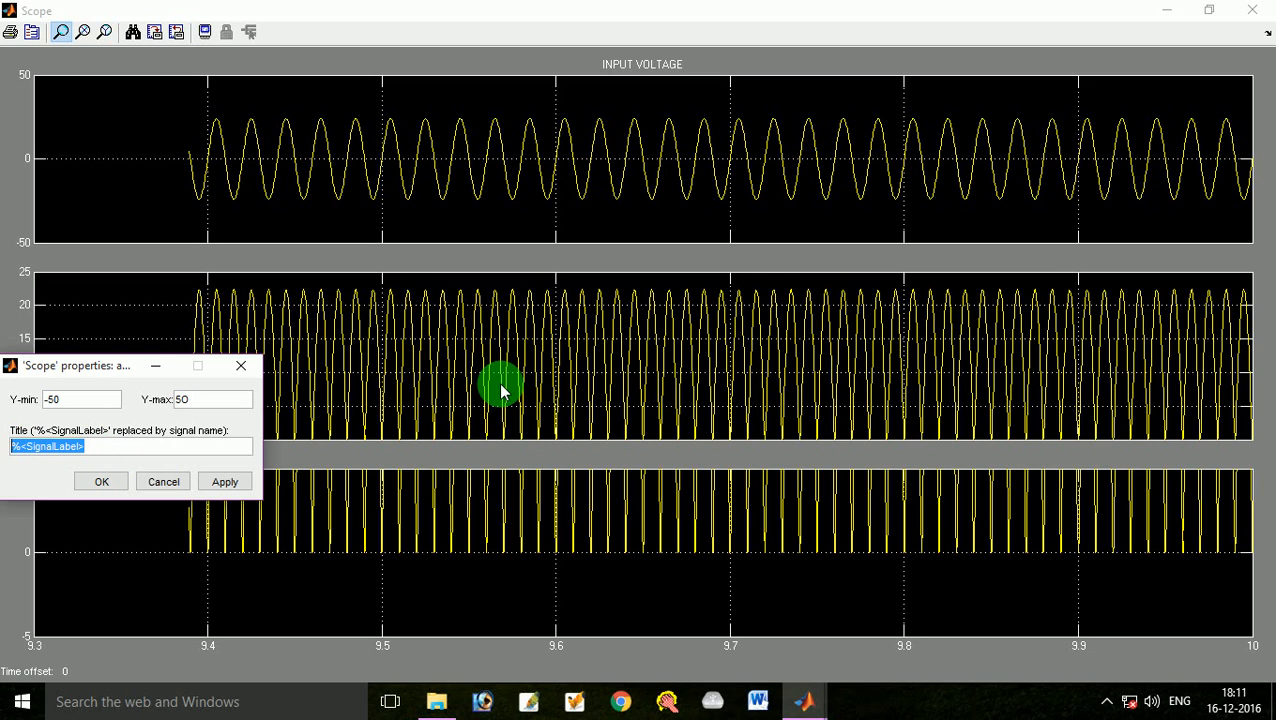
type("OUTPUT CURRENT")
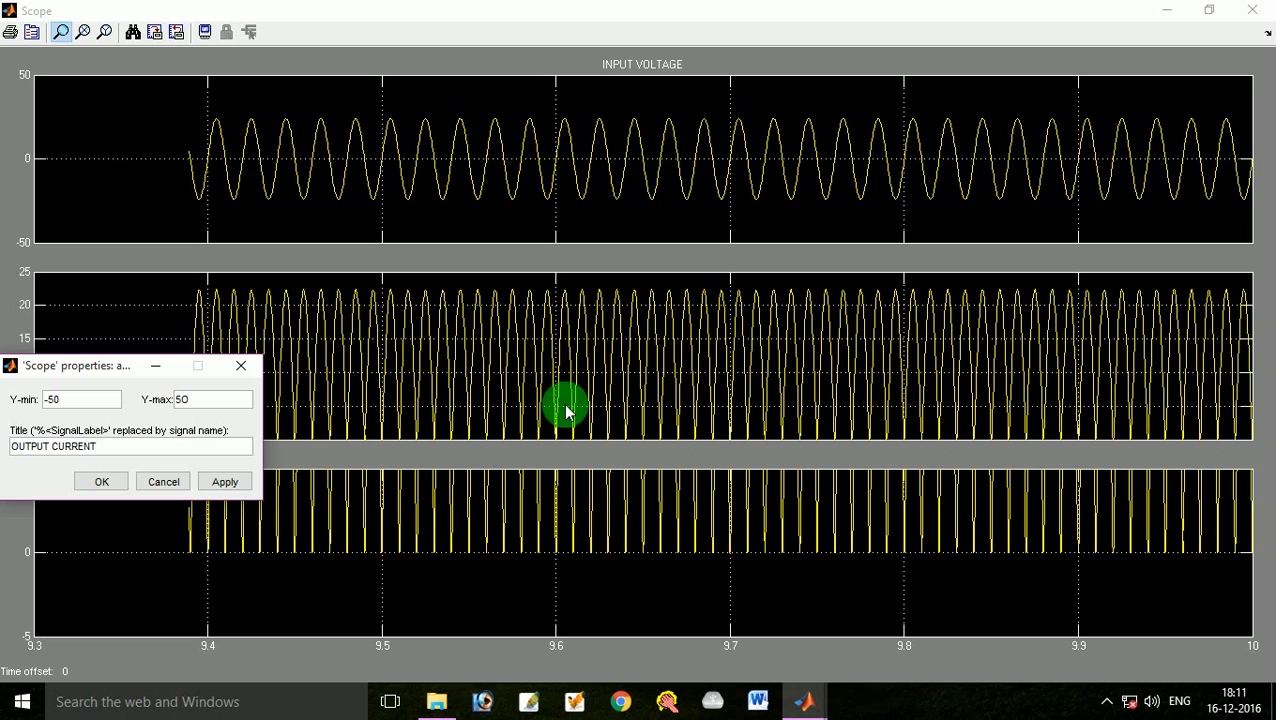
left_click(82, 484)
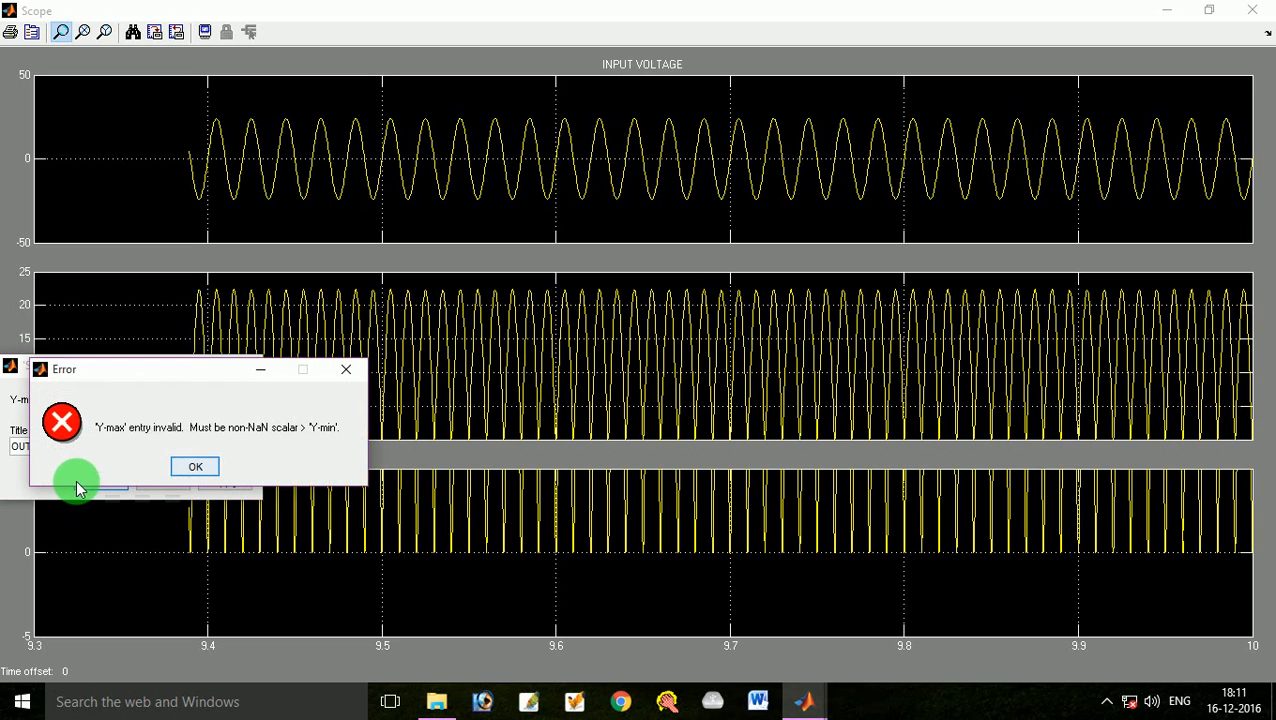
left_click(194, 465)
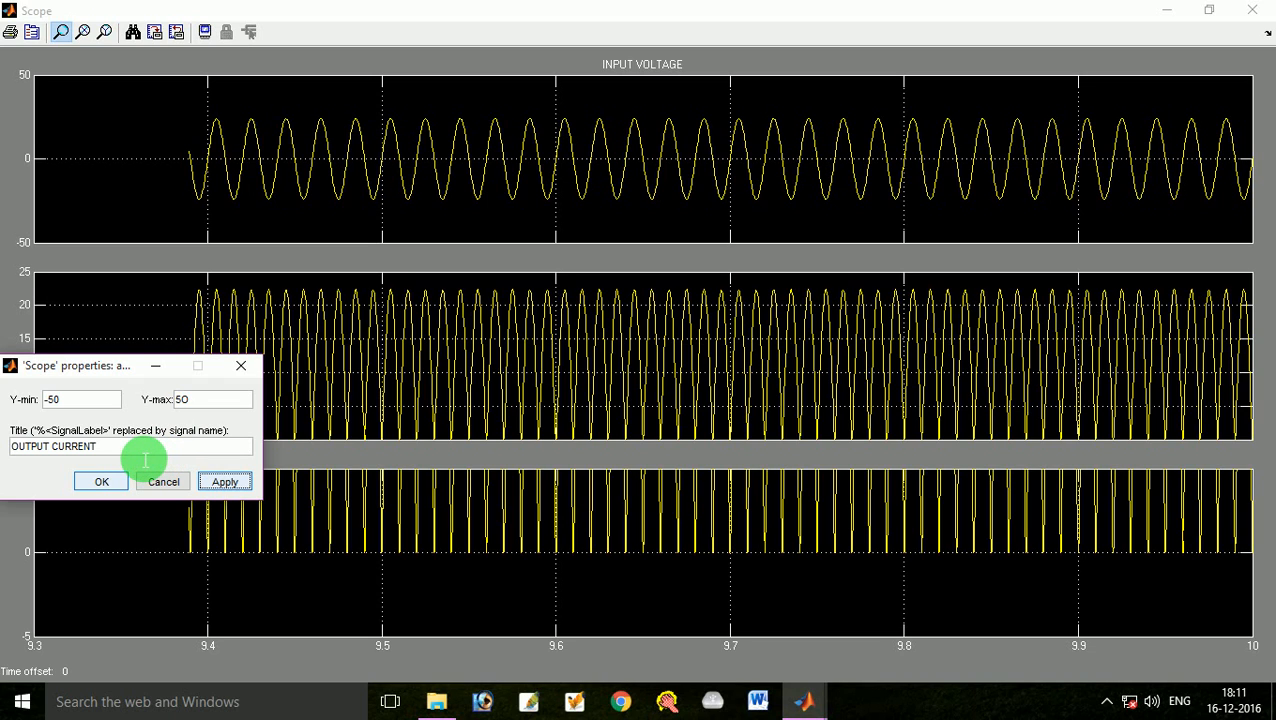
left_click(220, 484)
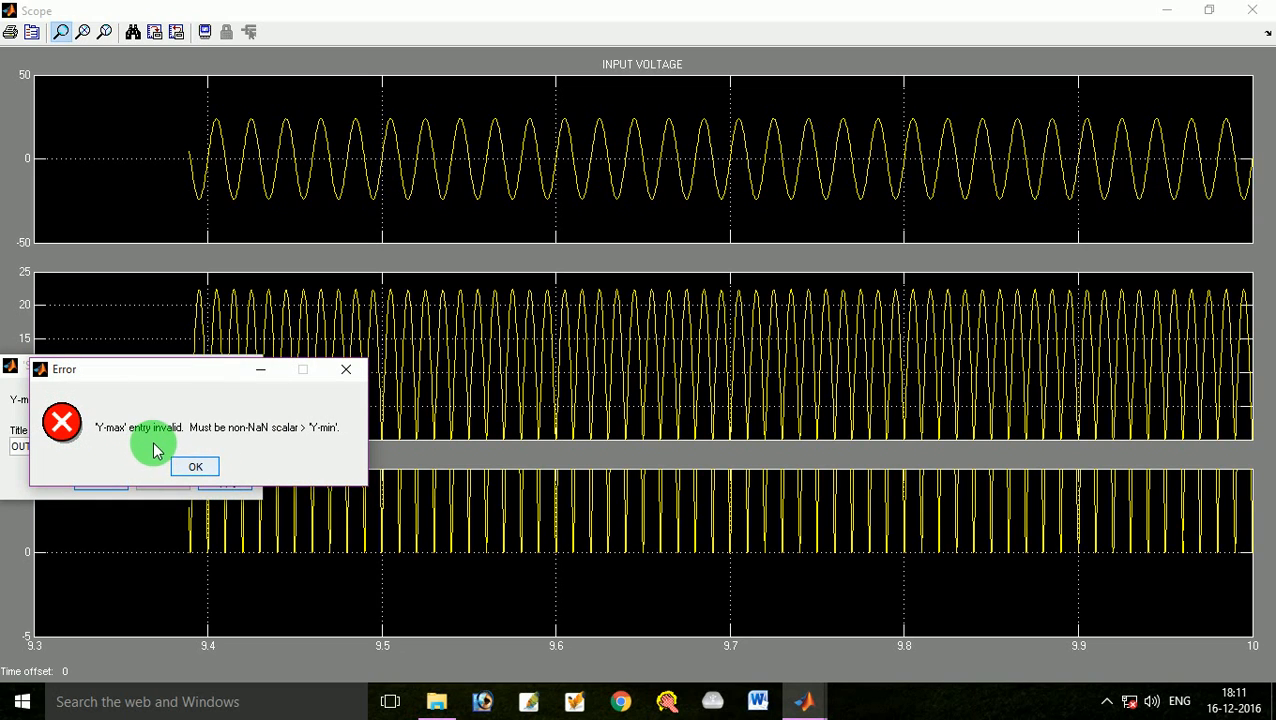
left_click(346, 370)
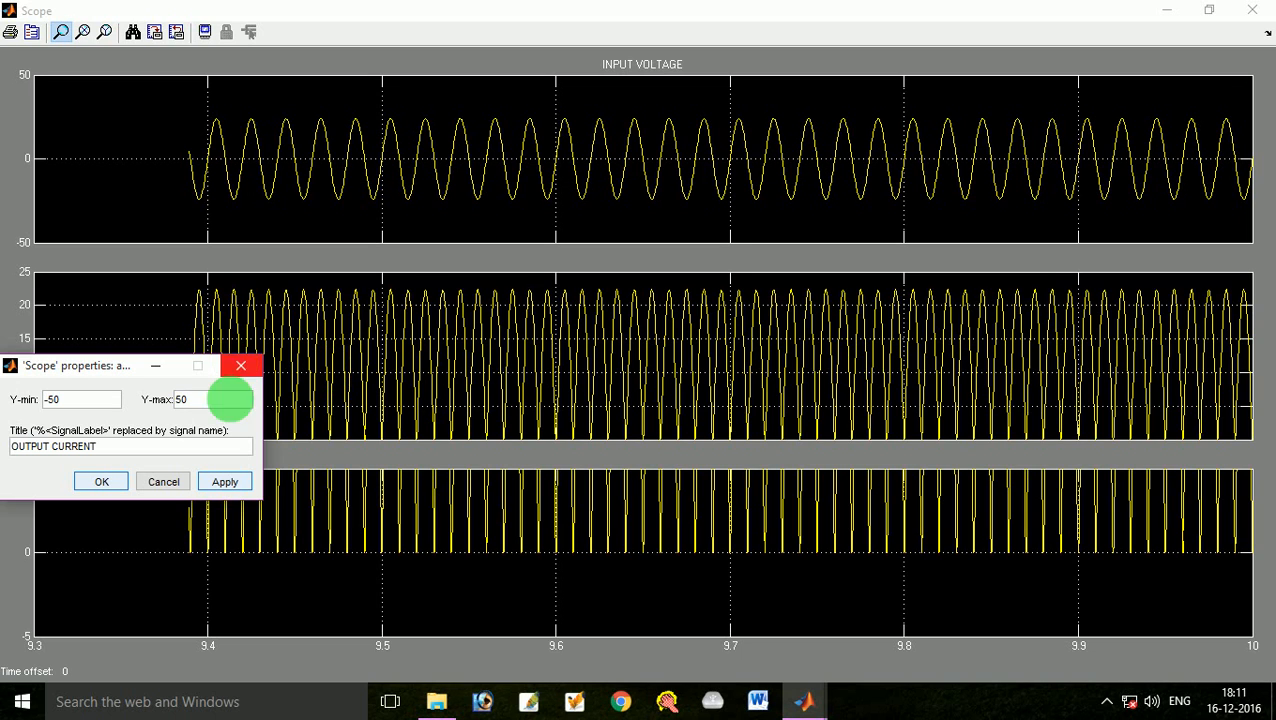
left_click(224, 482)
left_click(102, 482)
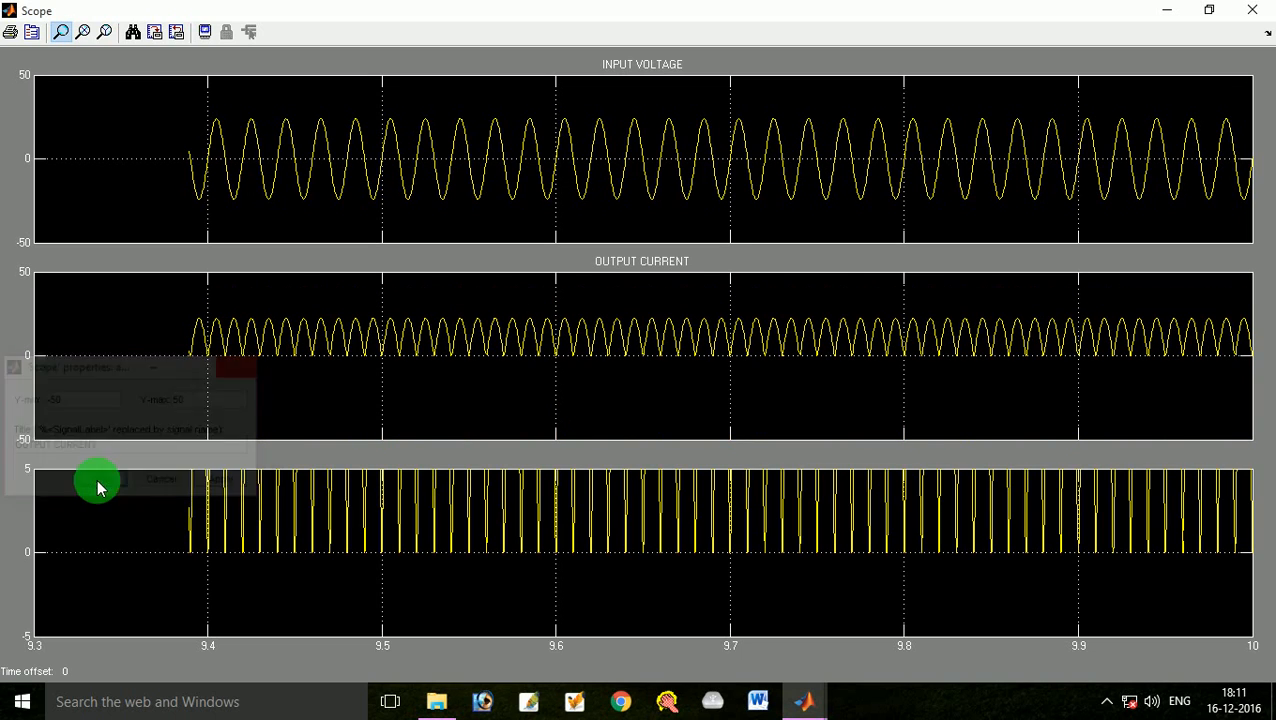
Step: Examine the first cycles of the OUTPUT CURRENT plot up close, and restore its full time range with Y-axis limits of -50 and 50
left_click_drag(157, 322, 356, 370)
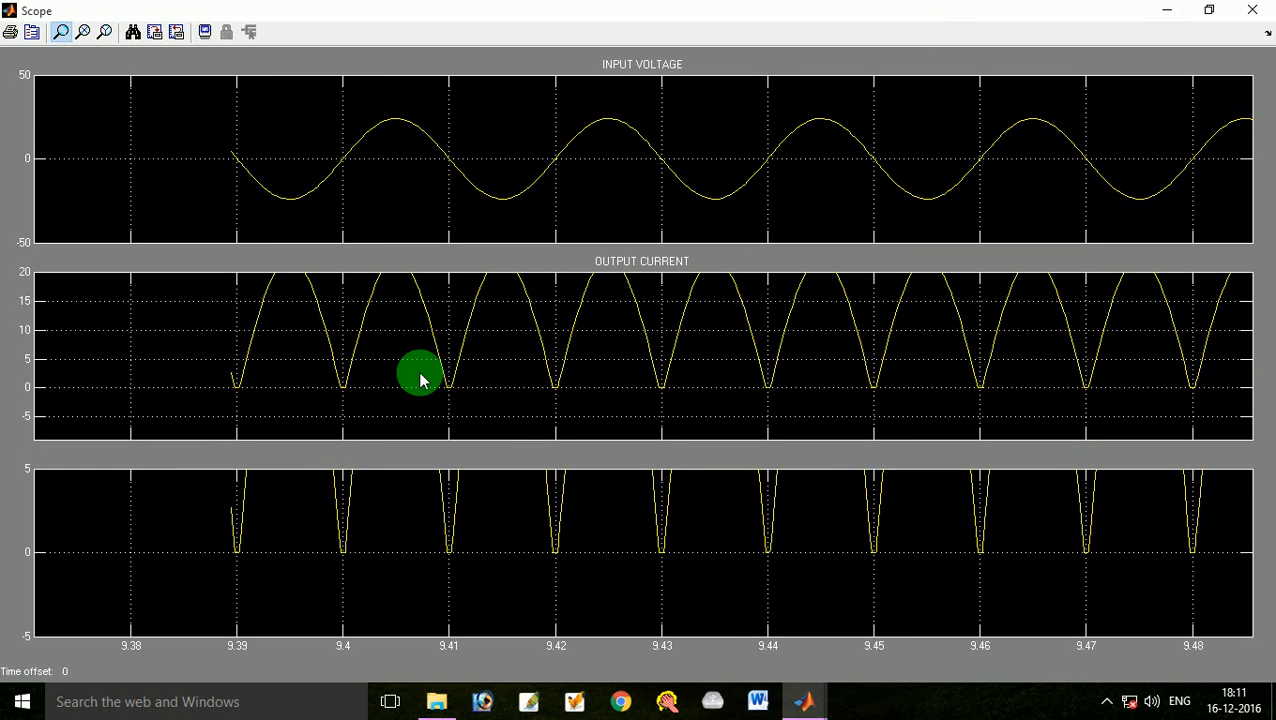
right_click(358, 347)
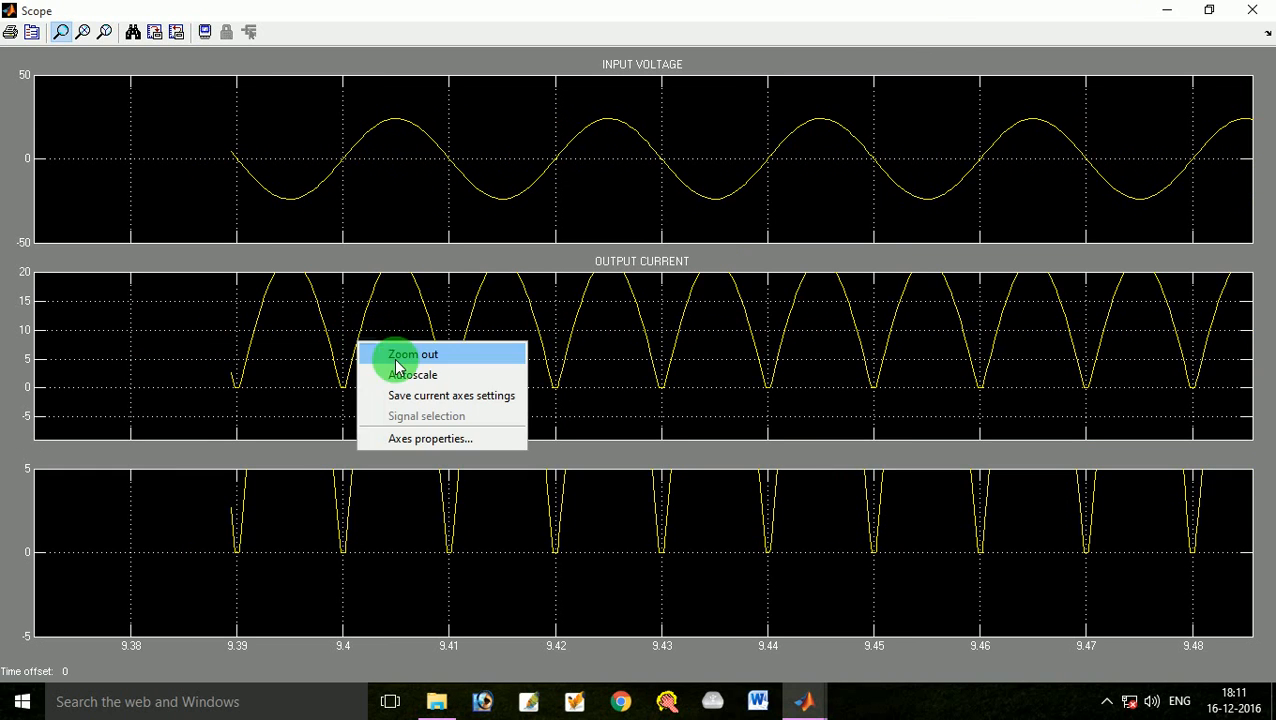
left_click(415, 375)
right_click(302, 348)
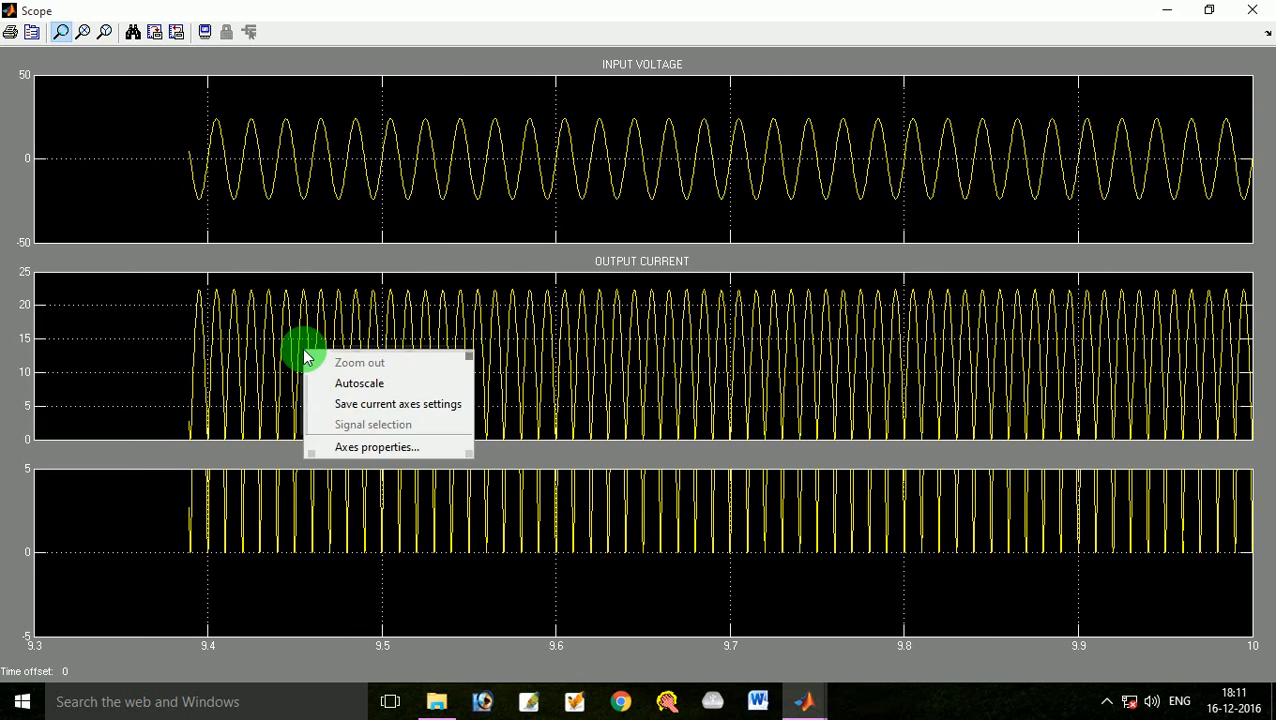
left_click(391, 451)
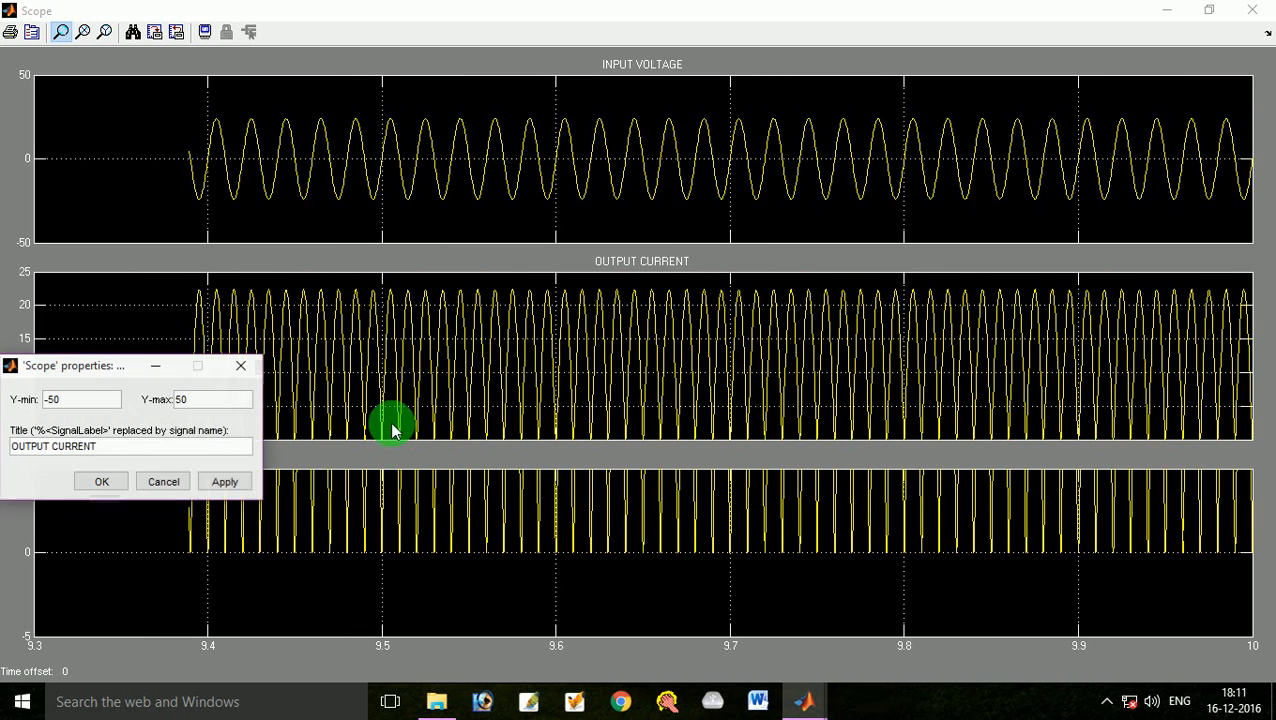
left_click(224, 483)
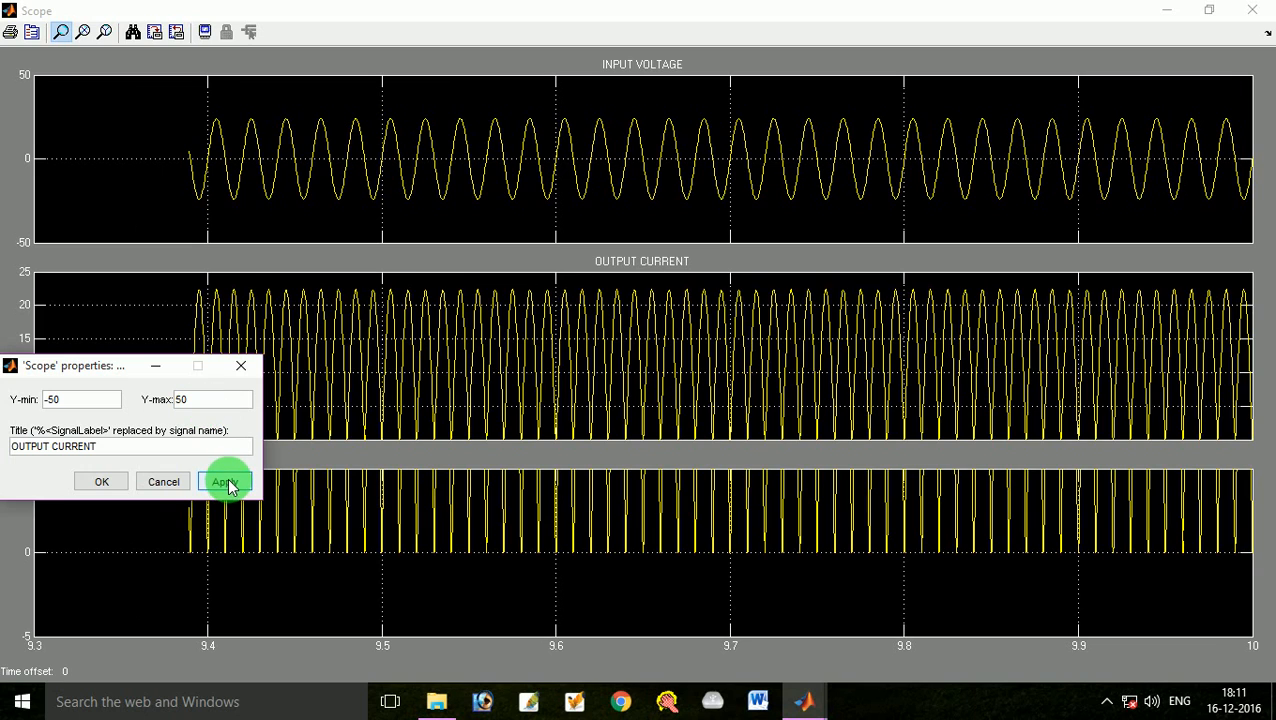
left_click(101, 482)
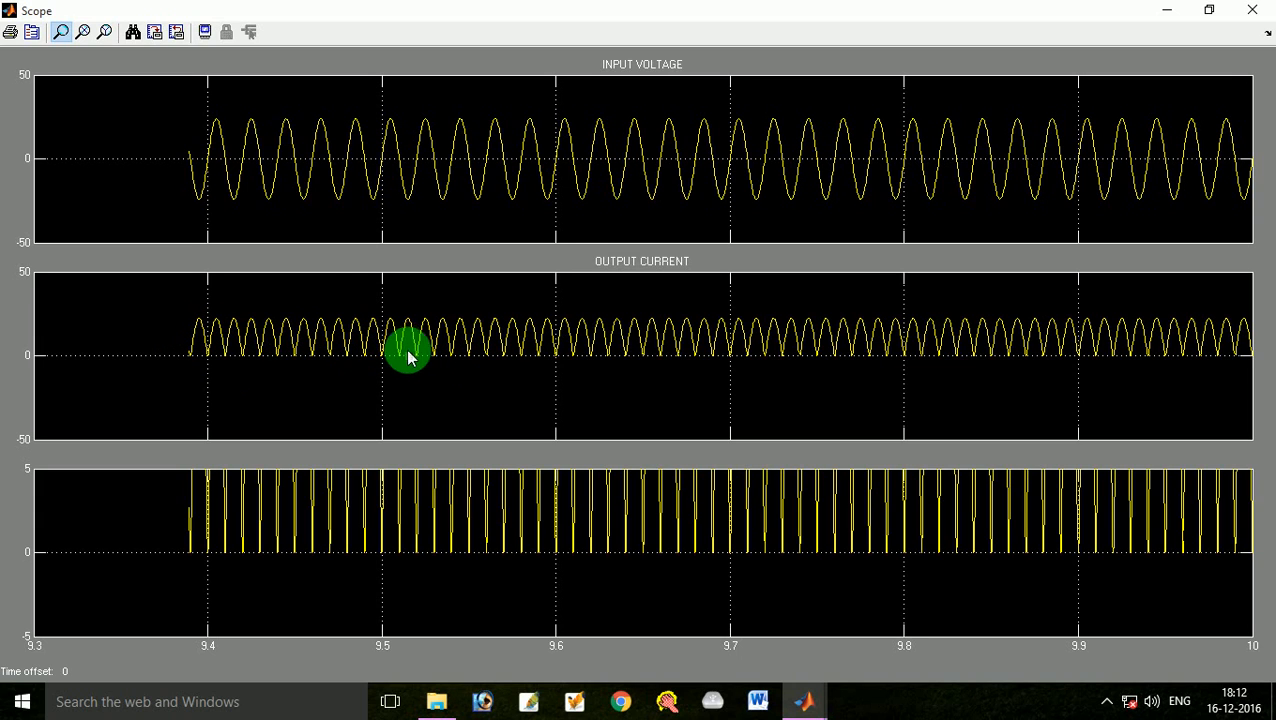
Step: Set the third Scope plot's Y-axis limits to -50 and 50 and title it OUTPUT VOLTAGE
right_click(293, 490)
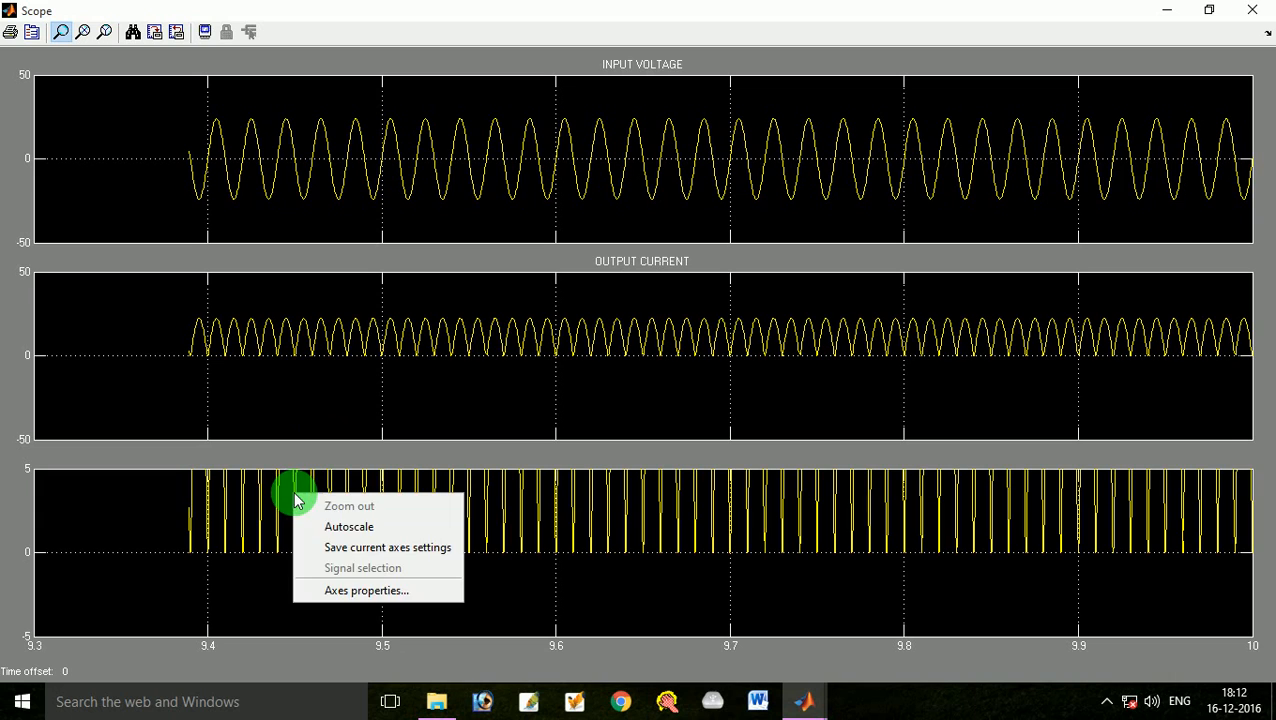
left_click(370, 591)
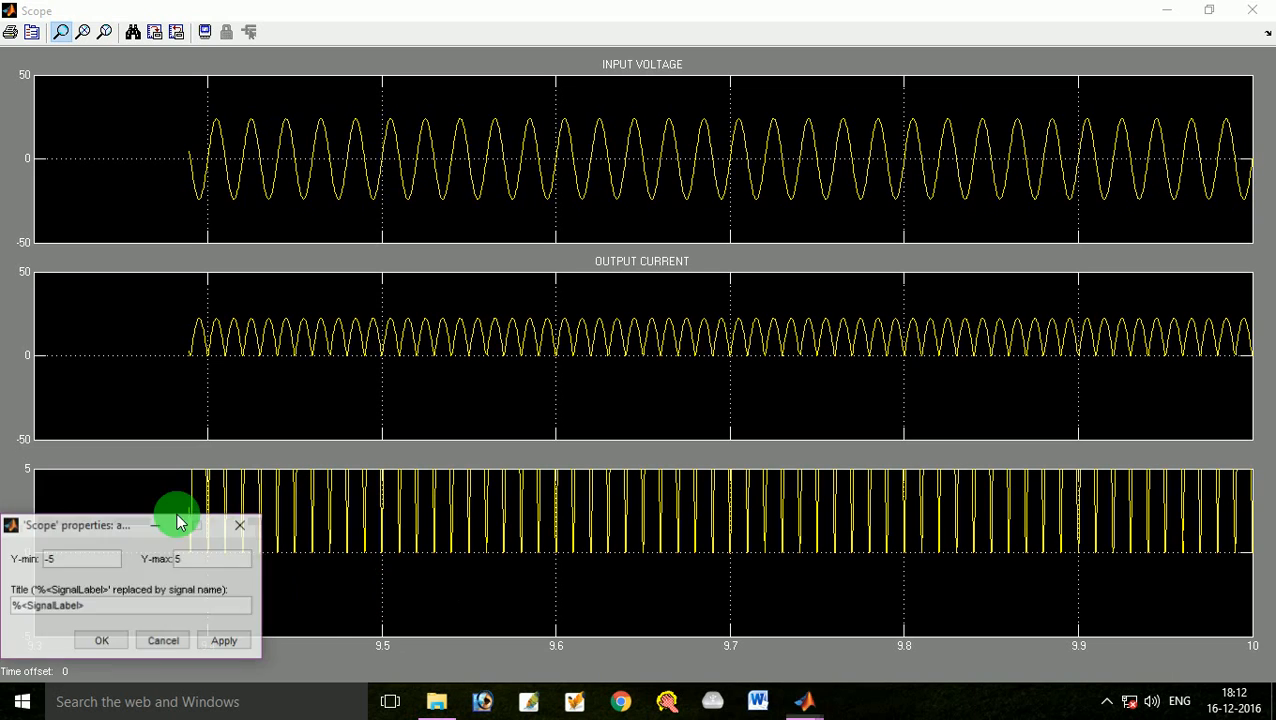
left_click(93, 566)
type("0")
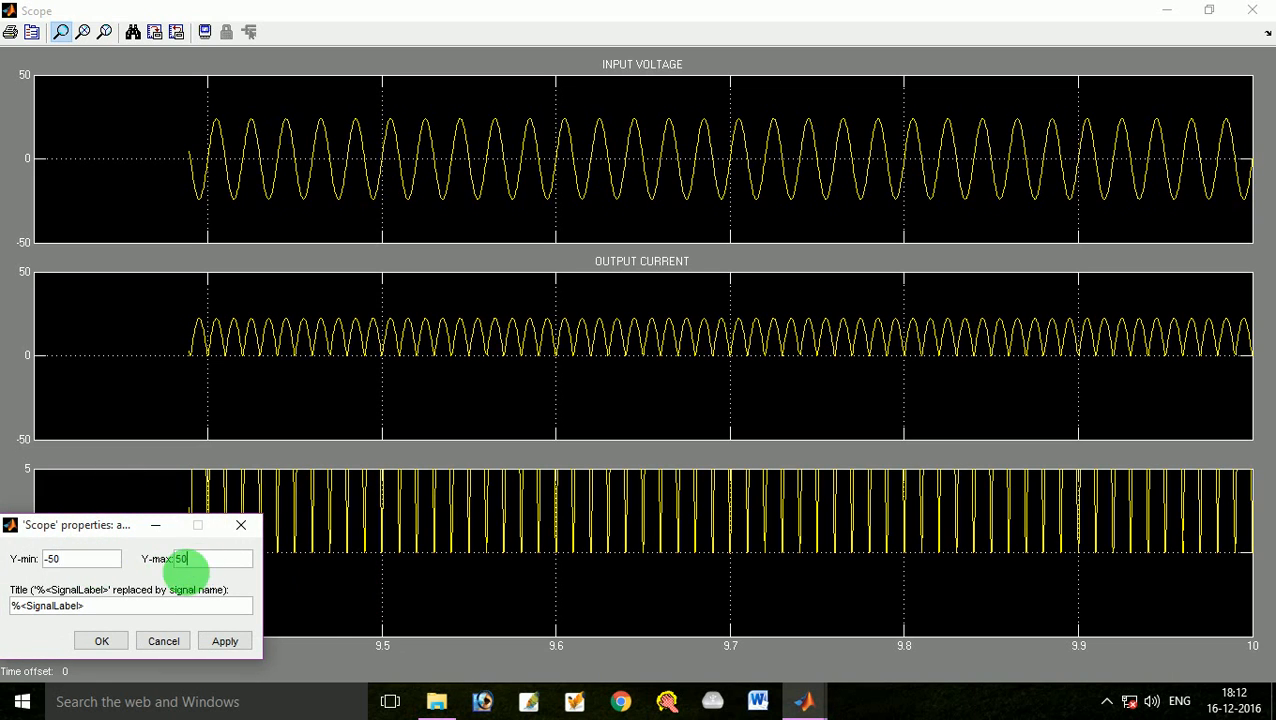
left_click_drag(86, 606, 12, 612)
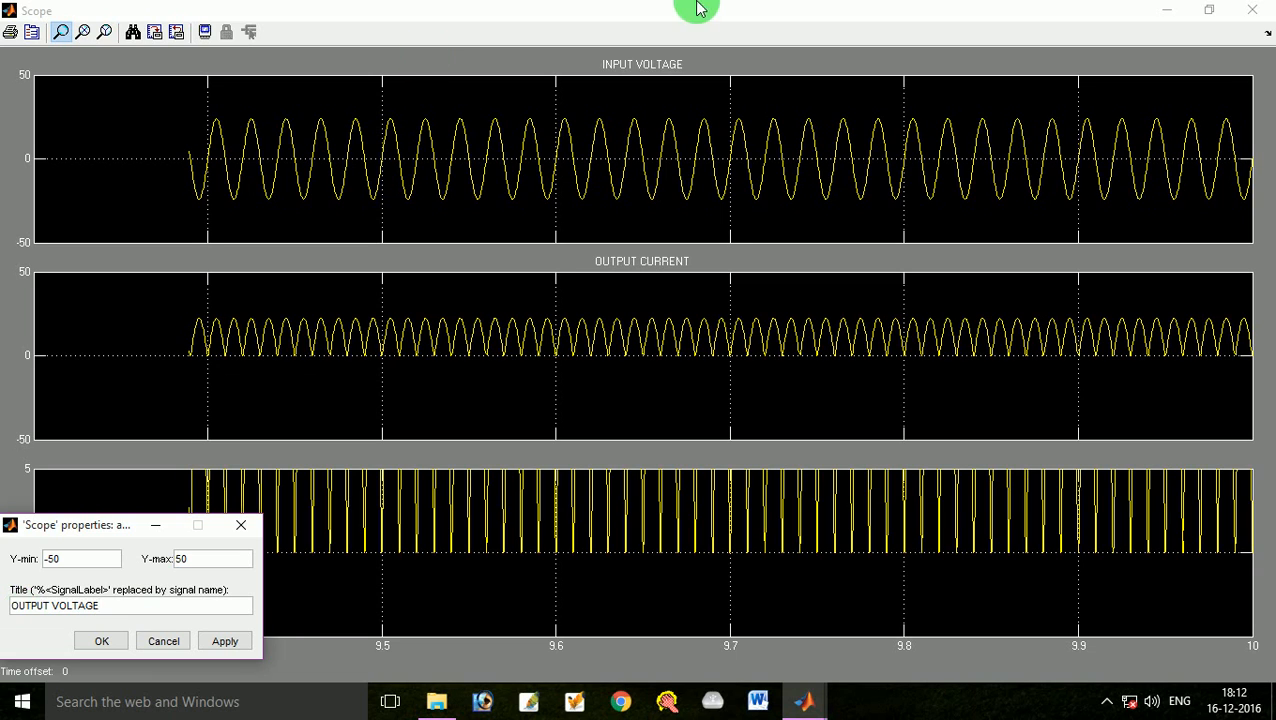
left_click(226, 640)
left_click(95, 645)
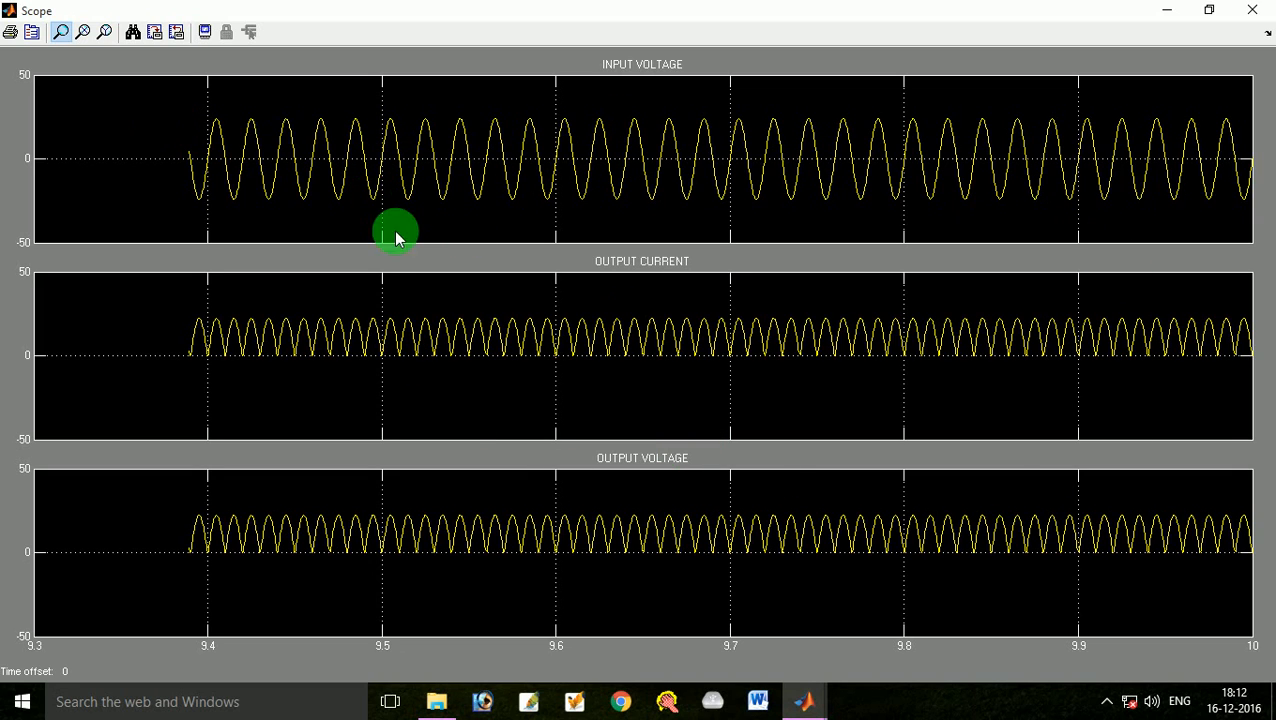
Step: Zoom the Scope plots in to about 9.4 to 9.68 s and reapply the INPUT VOLTAGE plot's Y-axis limits of -50 and 50
right_click(216, 150)
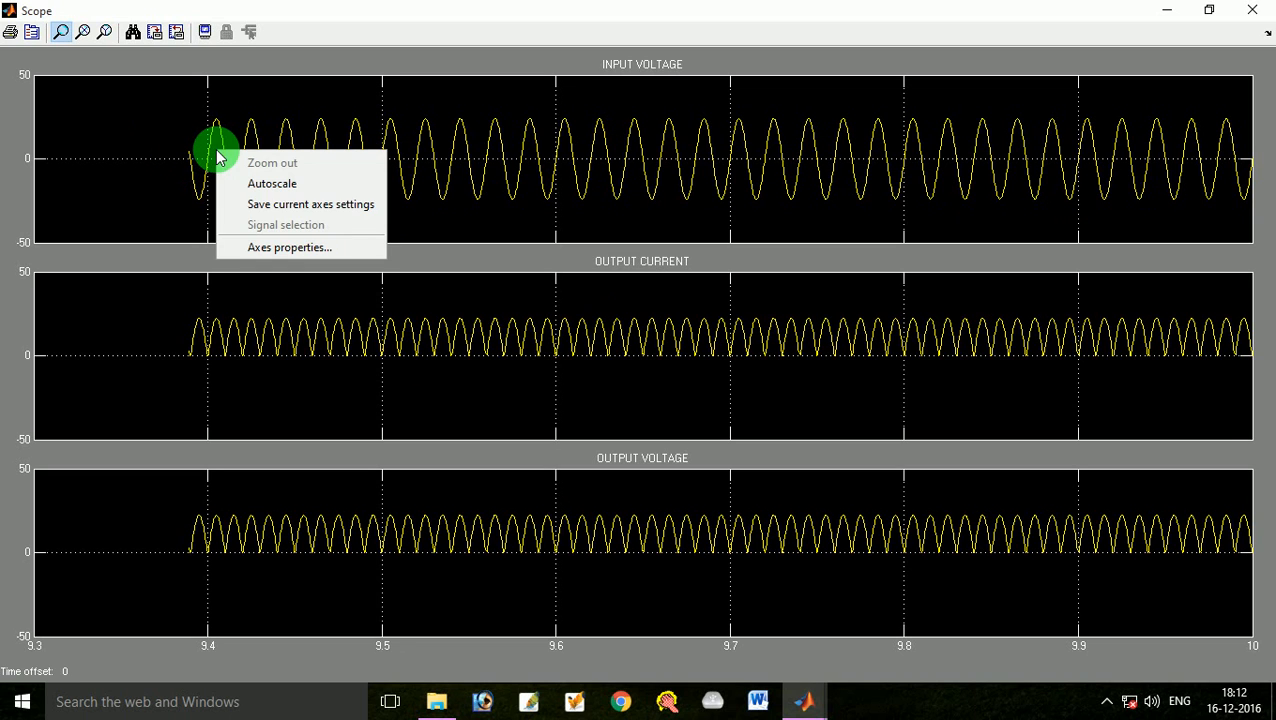
left_click(447, 226)
left_click(447, 224)
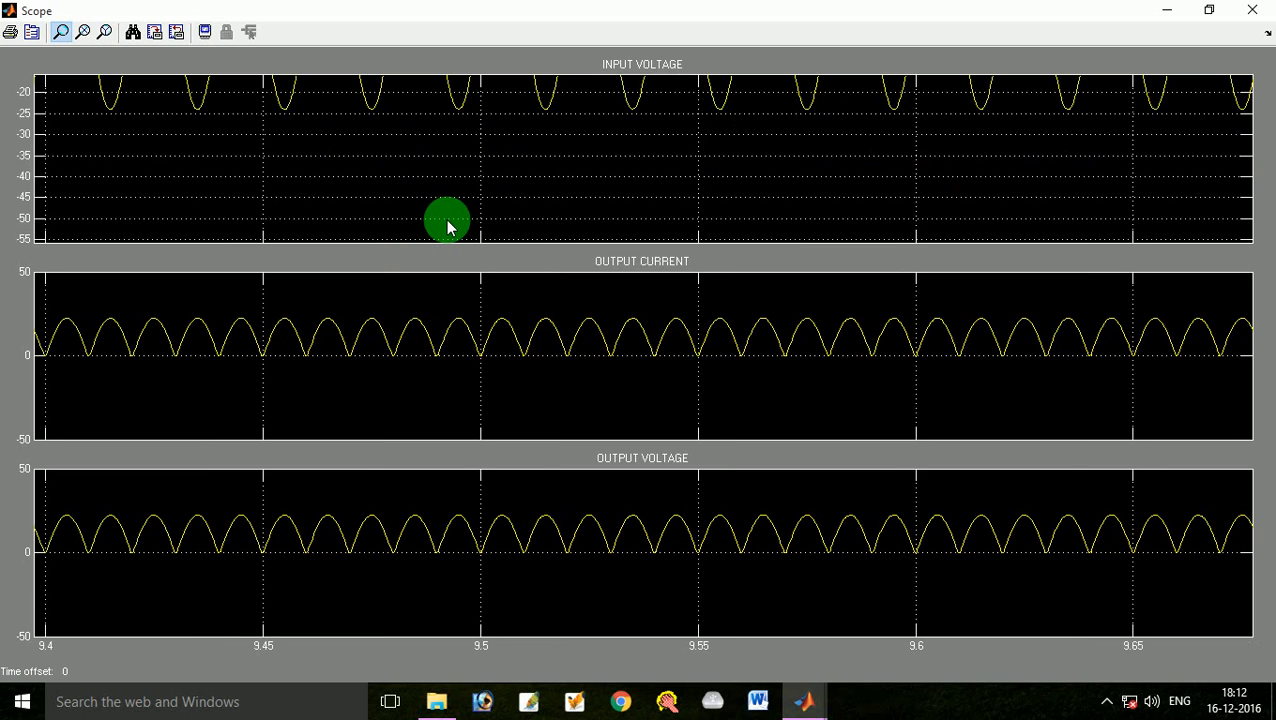
right_click(369, 180)
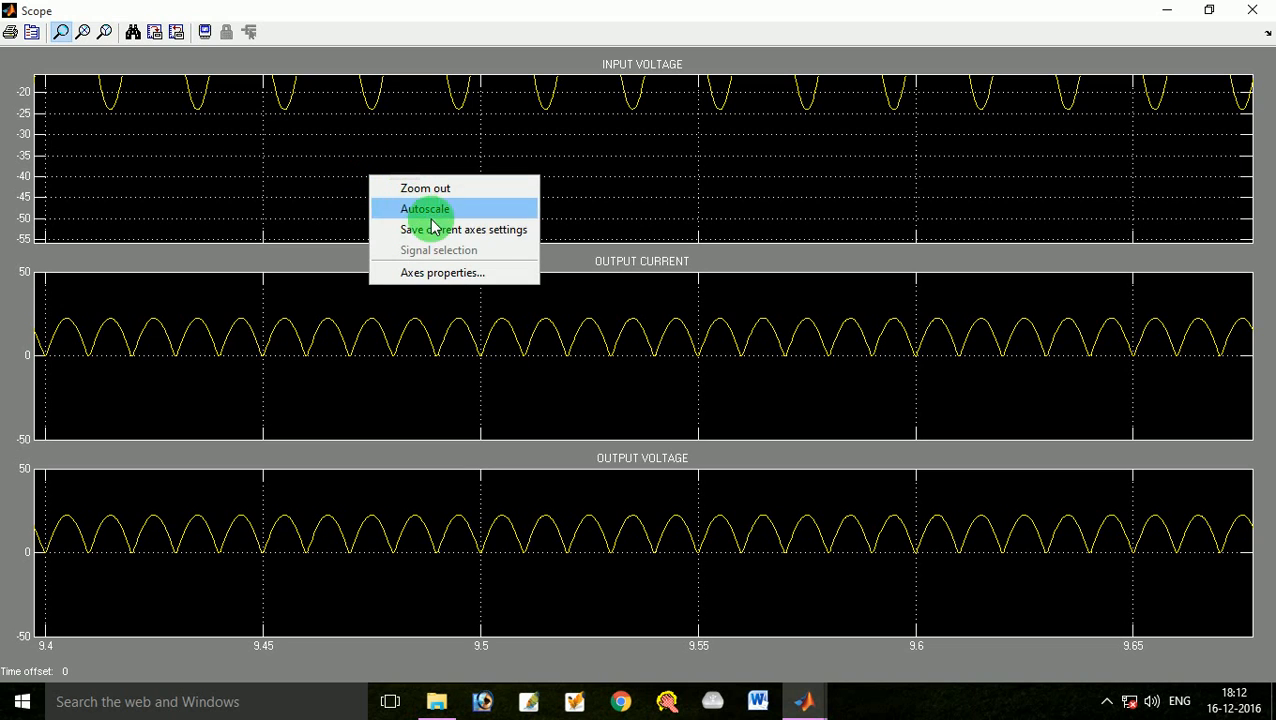
left_click(443, 271)
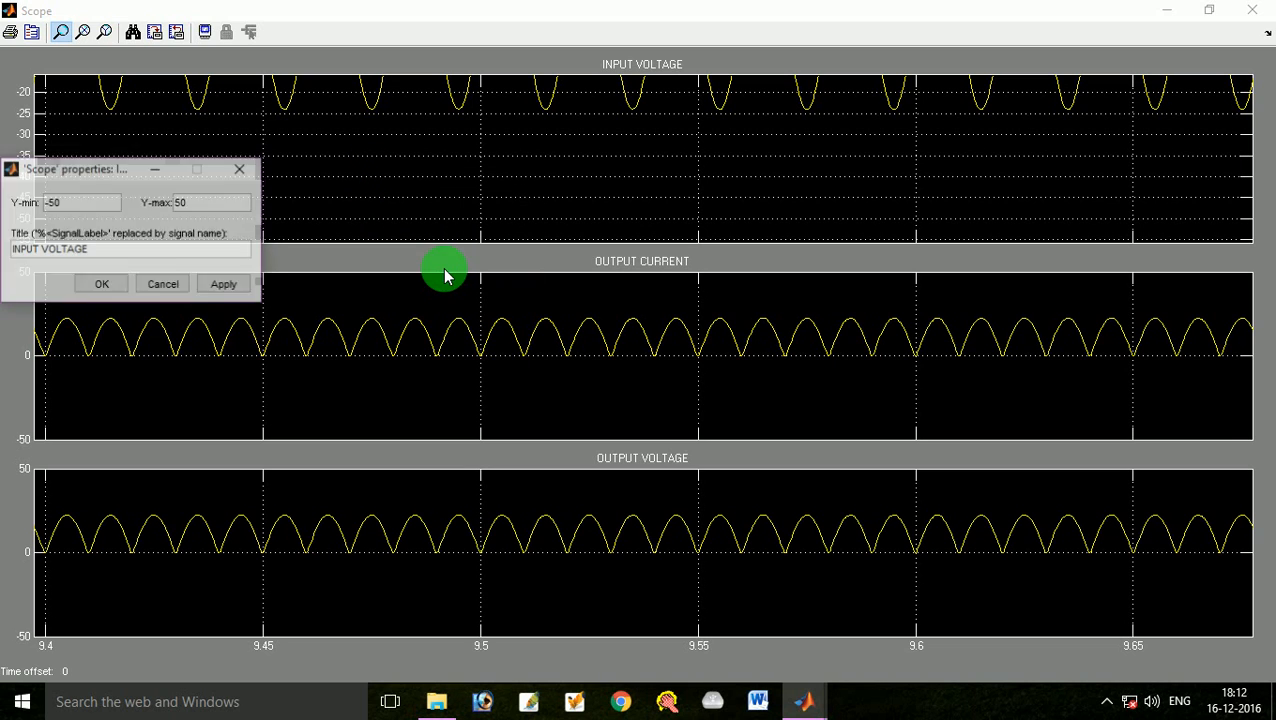
left_click(224, 284)
left_click(101, 285)
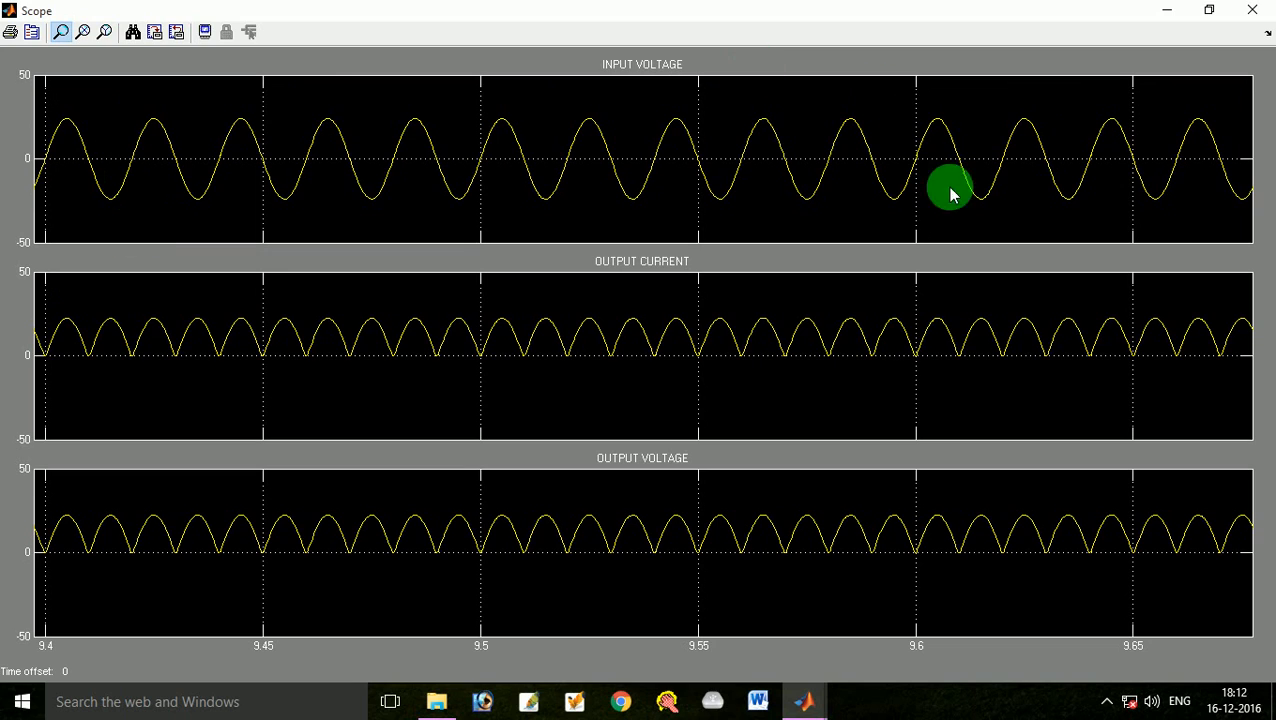